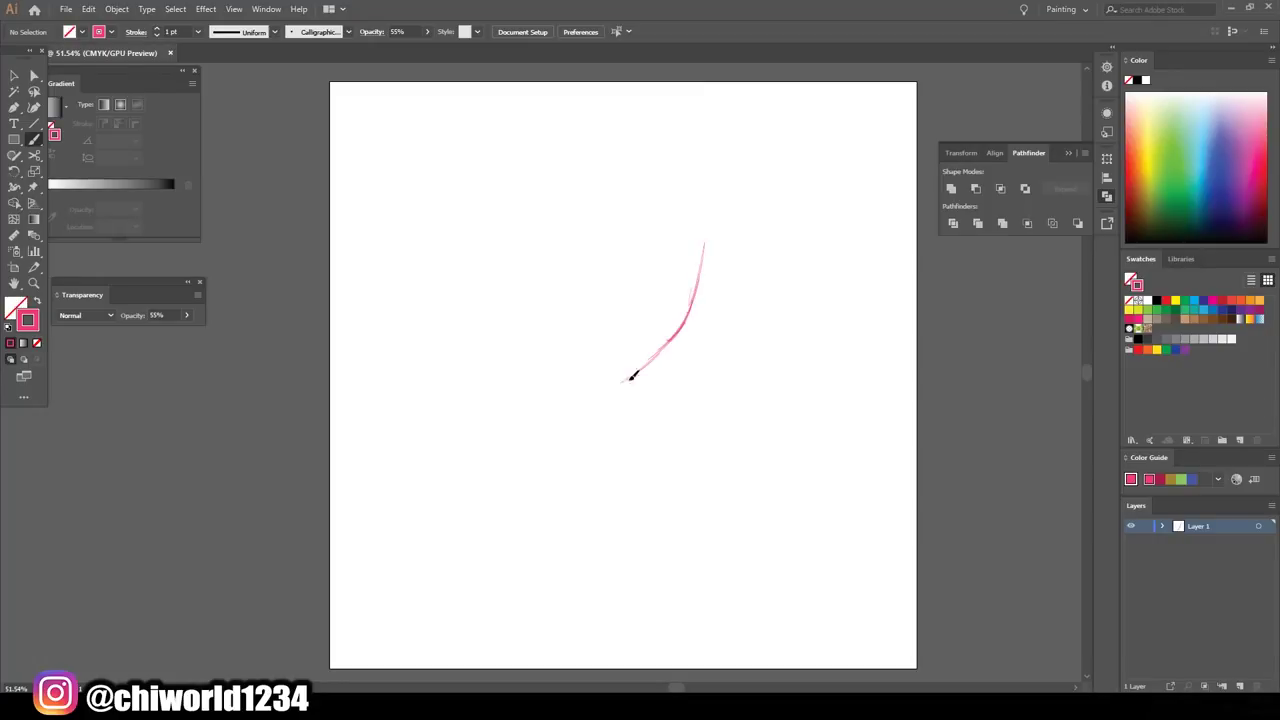
# - Sketch the V-shaped jaw and both ears, then reshape the ears and reposition the top face stroke
pyautogui.moveTo(684, 316)
pyautogui.mouseDown()
pyautogui.moveTo(717, 217)
pyautogui.moveTo(700, 295)
pyautogui.mouseUp()
pyautogui.moveTo(520, 295)
pyautogui.mouseDown()
pyautogui.moveTo(482, 208)
pyautogui.moveTo(466, 291)
pyautogui.mouseUp()
pyautogui.press('v')
pyautogui.moveTo(720, 189); pyautogui.dragTo(732, 218)
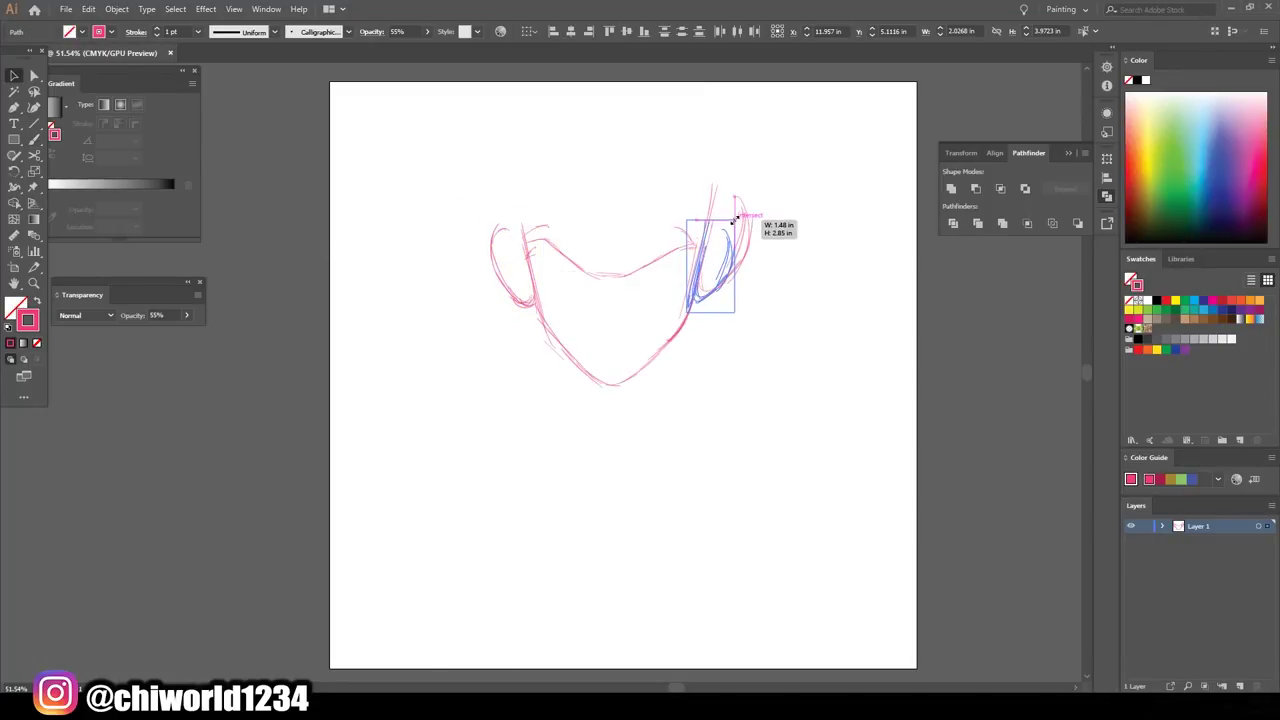
pyautogui.moveTo(545, 232); pyautogui.dragTo(725, 228)
pyautogui.click(874, 634)
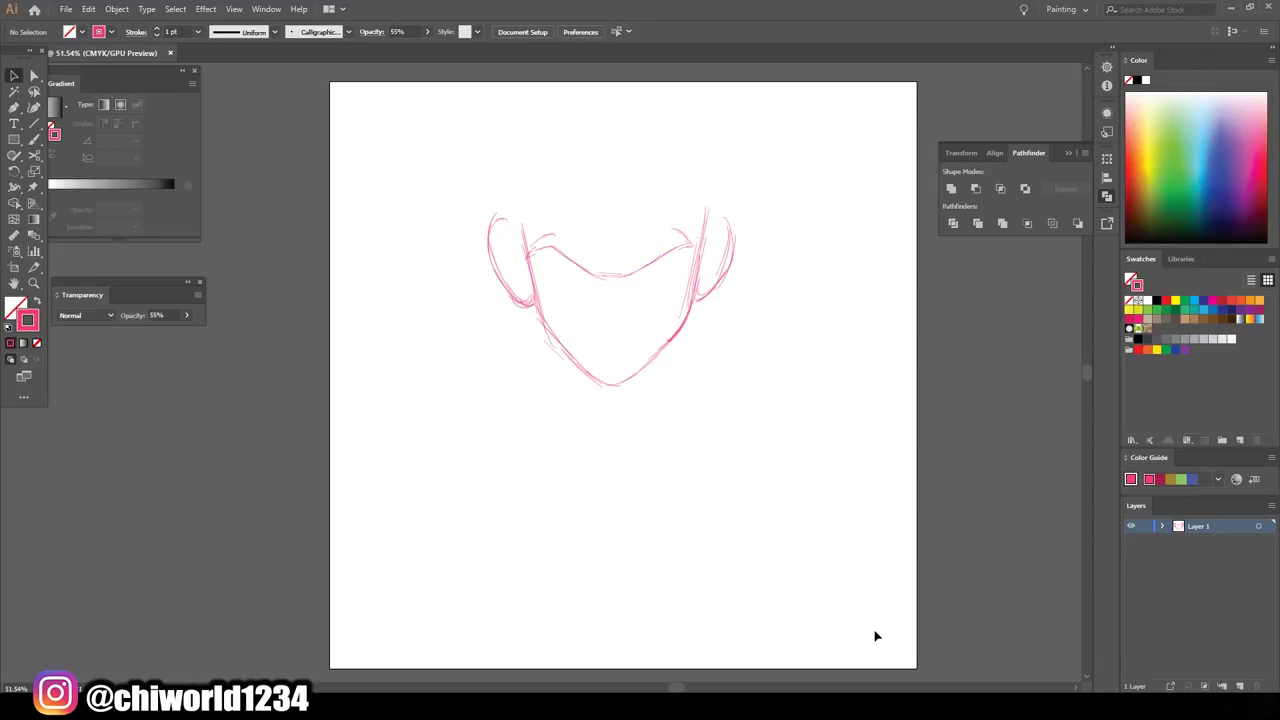
pyautogui.press('b')
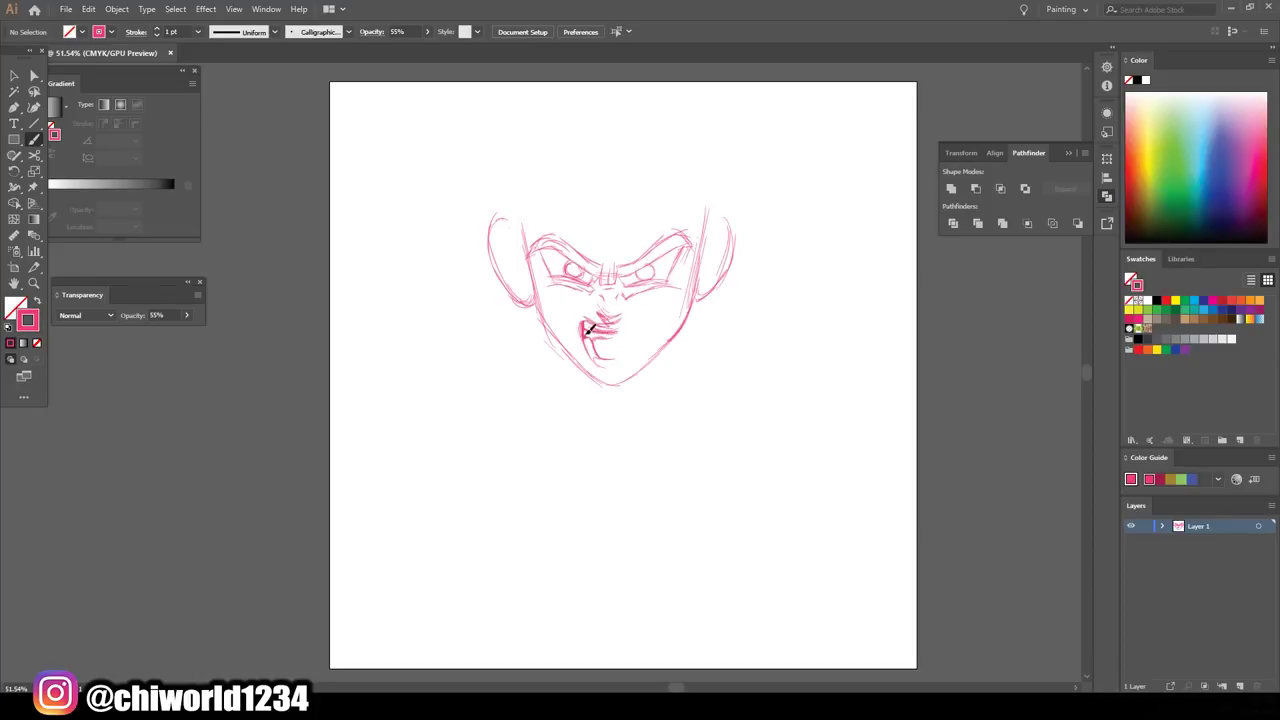
# - Select the left and right ear strokes, then add a vertical stroke beside the right ear
pyautogui.press('v')
pyautogui.click(490, 255)
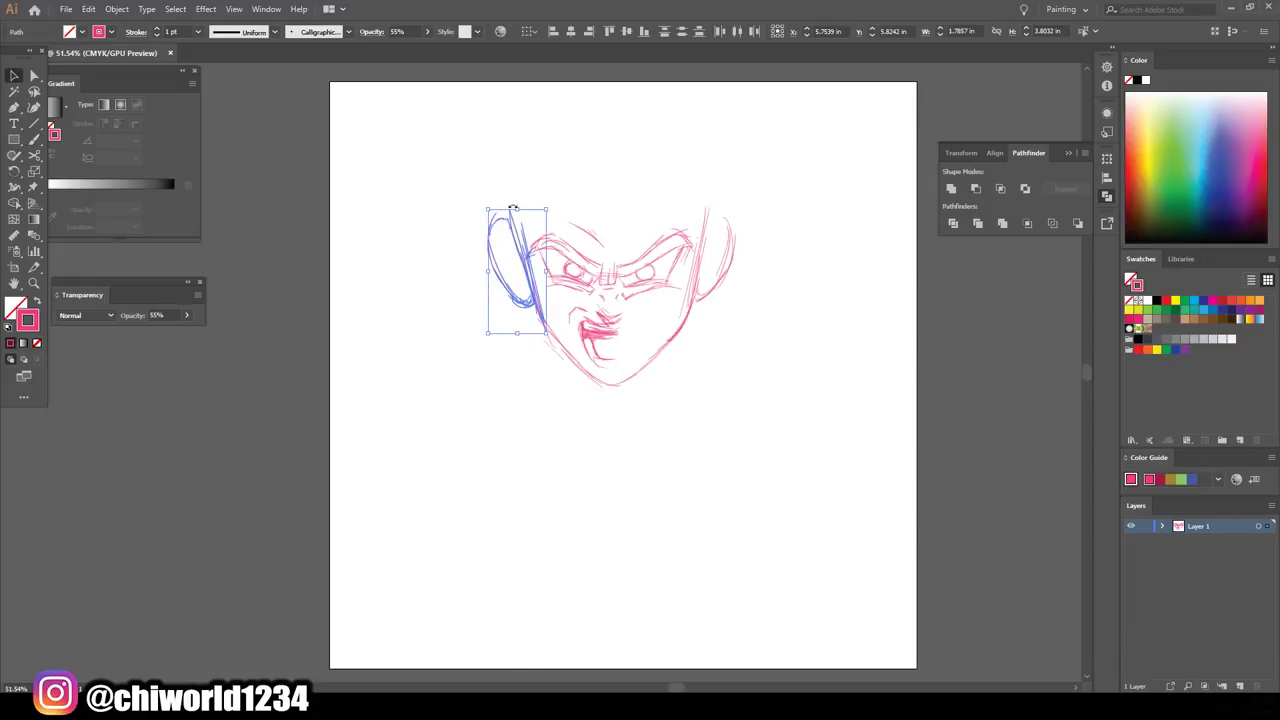
pyautogui.click(700, 290)
pyautogui.click(537, 386)
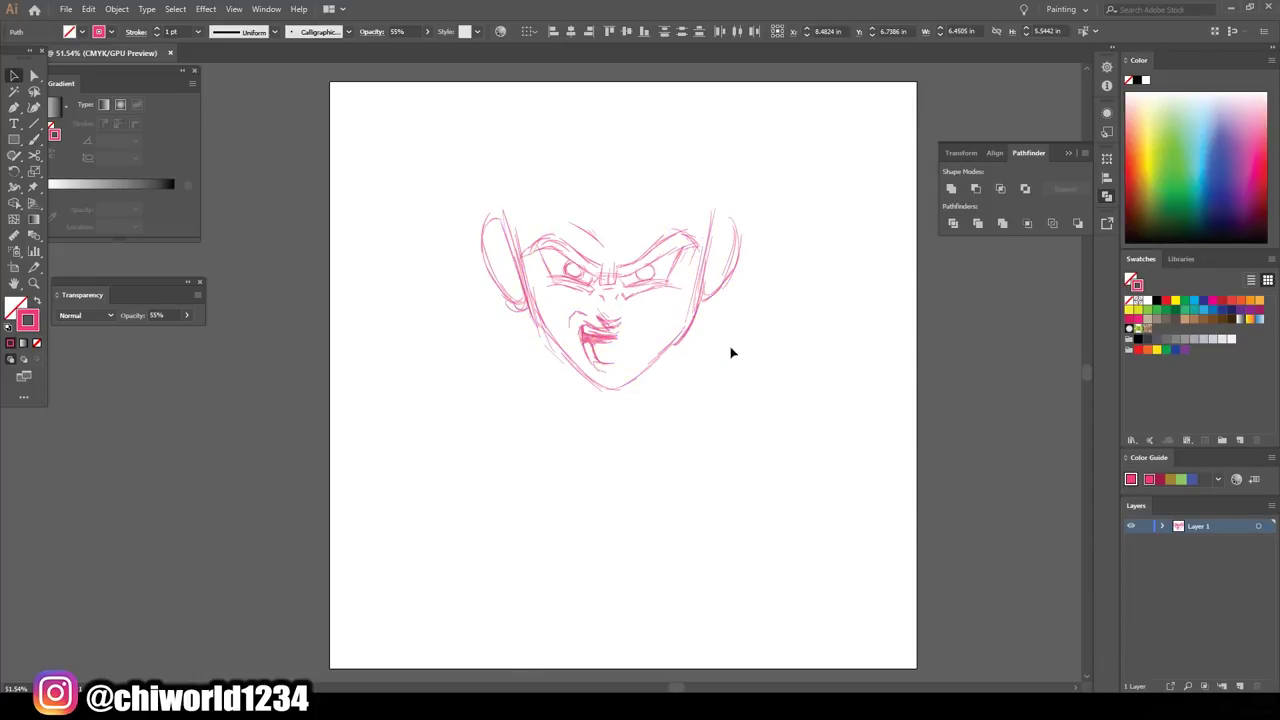
pyautogui.press('b')
pyautogui.moveTo(665, 315); pyautogui.dragTo(663, 415)
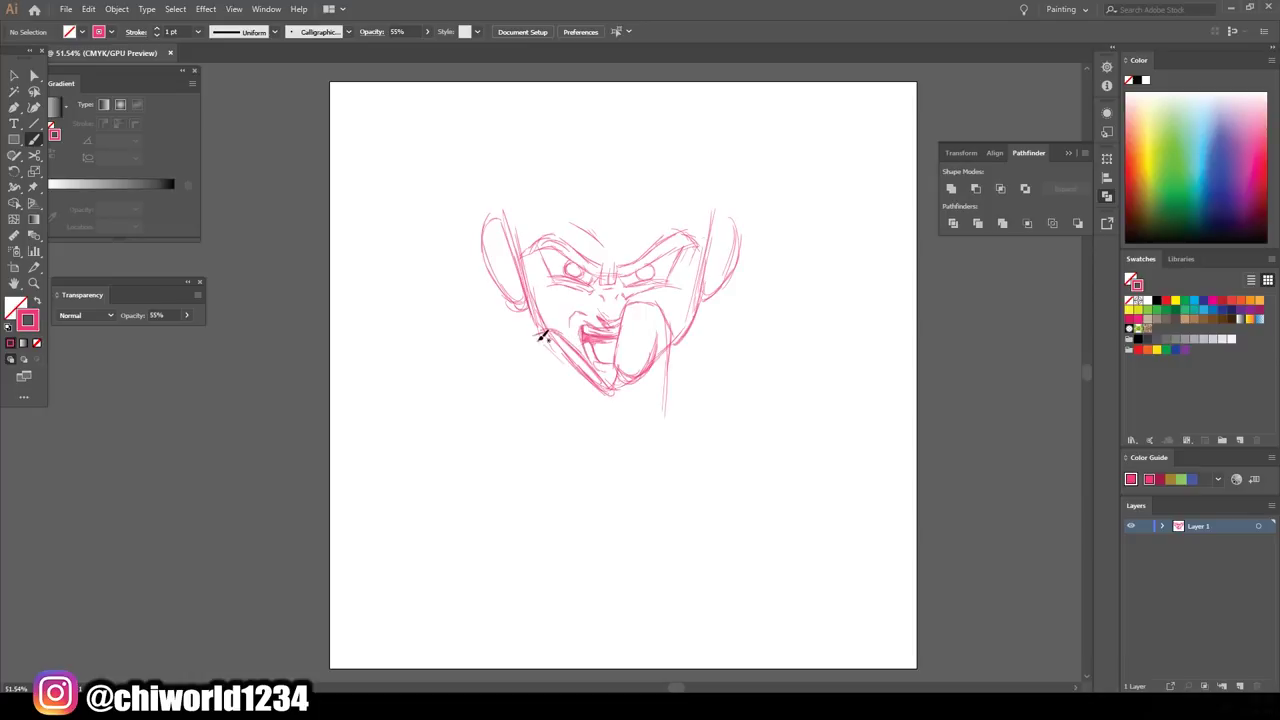
# - Draw the clawing hand curving down from the jaw, with palm, fingers and wrist, and enlarge it slightly
pyautogui.moveTo(541, 334)
pyautogui.mouseDown()
pyautogui.moveTo(589, 400)
pyautogui.moveTo(557, 420)
pyautogui.mouseUp()
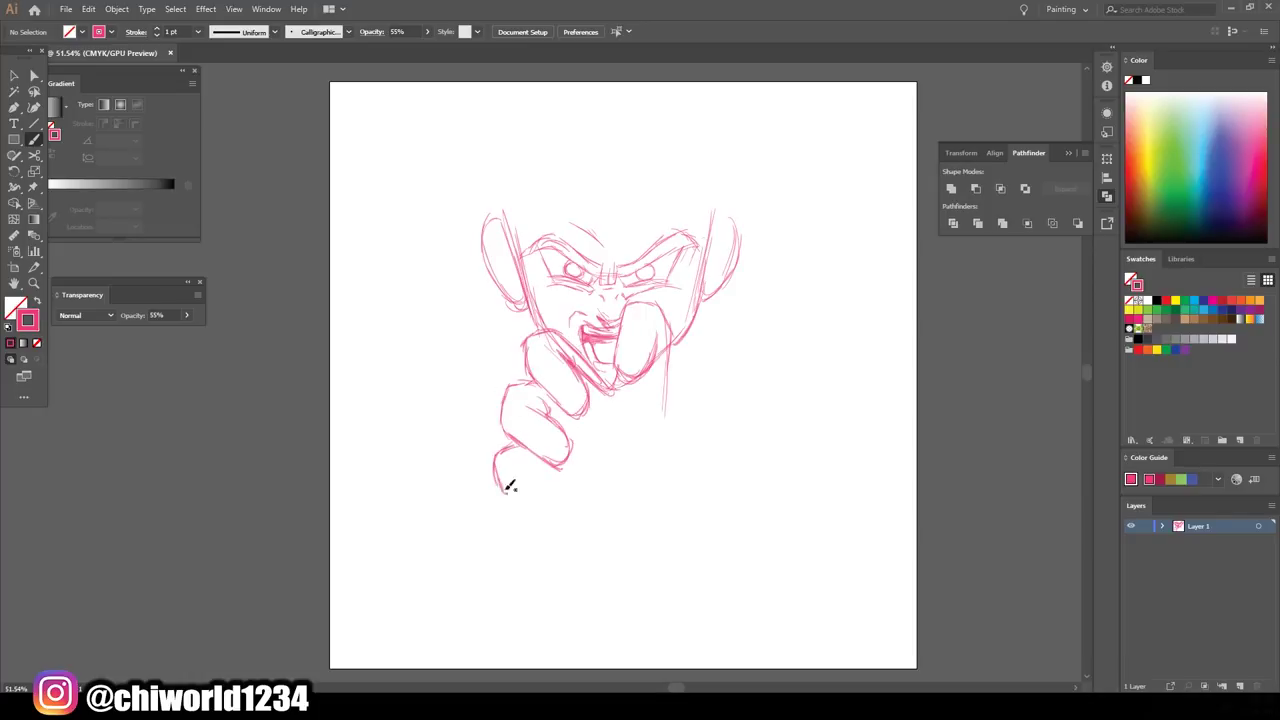
pyautogui.moveTo(509, 486)
pyautogui.mouseDown()
pyautogui.moveTo(551, 517)
pyautogui.moveTo(636, 494)
pyautogui.mouseUp()
pyautogui.moveTo(668, 365); pyautogui.dragTo(667, 512)
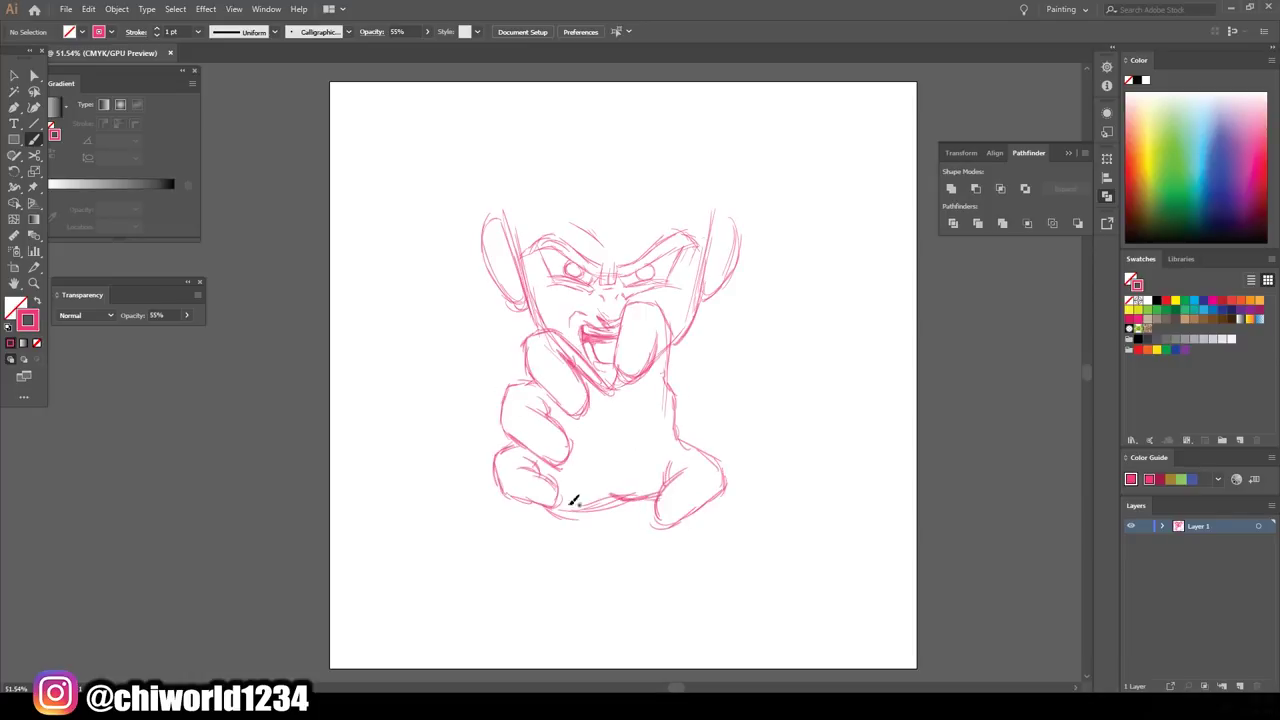
pyautogui.moveTo(573, 500); pyautogui.dragTo(610, 494)
pyautogui.moveTo(600, 484); pyautogui.dragTo(655, 430)
pyautogui.press('v')
pyautogui.moveTo(318, 607)
pyautogui.mouseDown()
pyautogui.moveTo(752, 300)
pyautogui.moveTo(688, 196)
pyautogui.moveTo(622, 124)
pyautogui.mouseUp()
pyautogui.click(829, 617)
# - Add hair strokes above the head and delete both ear strokes
pyautogui.press('b')
pyautogui.moveTo(726, 230); pyautogui.dragTo(718, 136)
pyautogui.moveTo(588, 170); pyautogui.dragTo(616, 168)
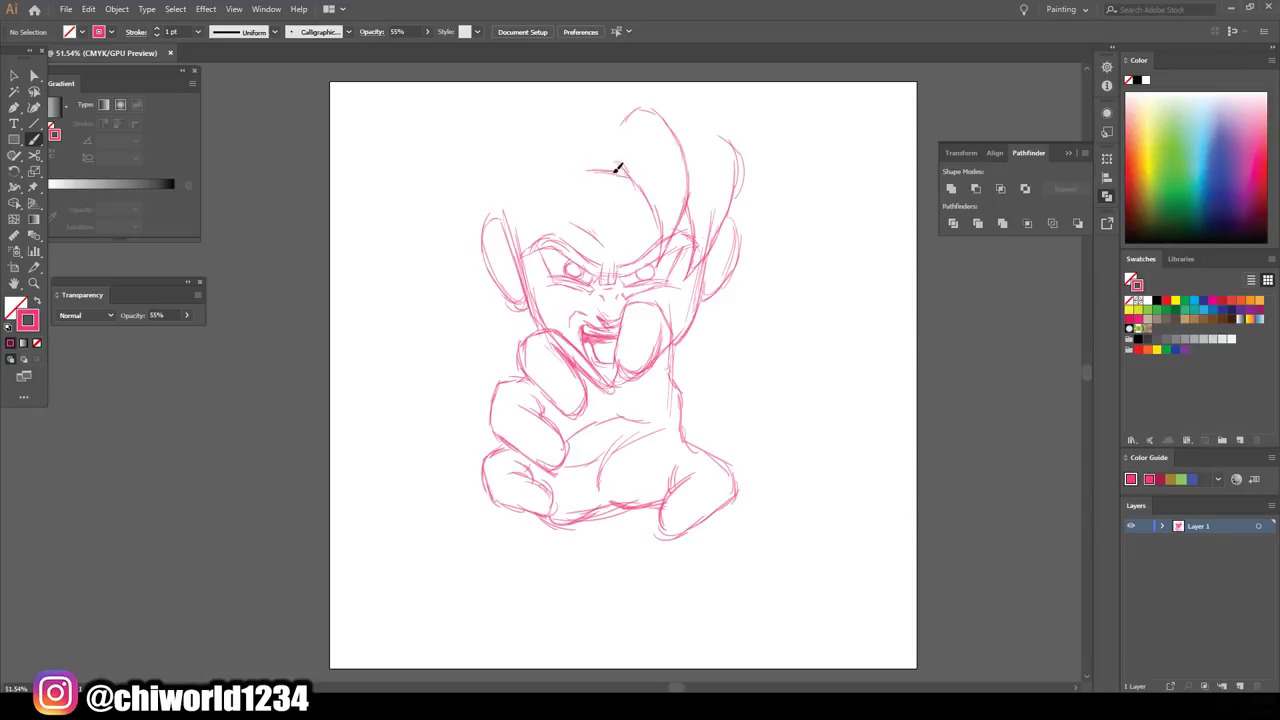
pyautogui.click(500, 250)
pyautogui.keyDown('shift'); pyautogui.click(735, 250); pyautogui.keyUp('shift')
pyautogui.press('Delete')
pyautogui.press('b')
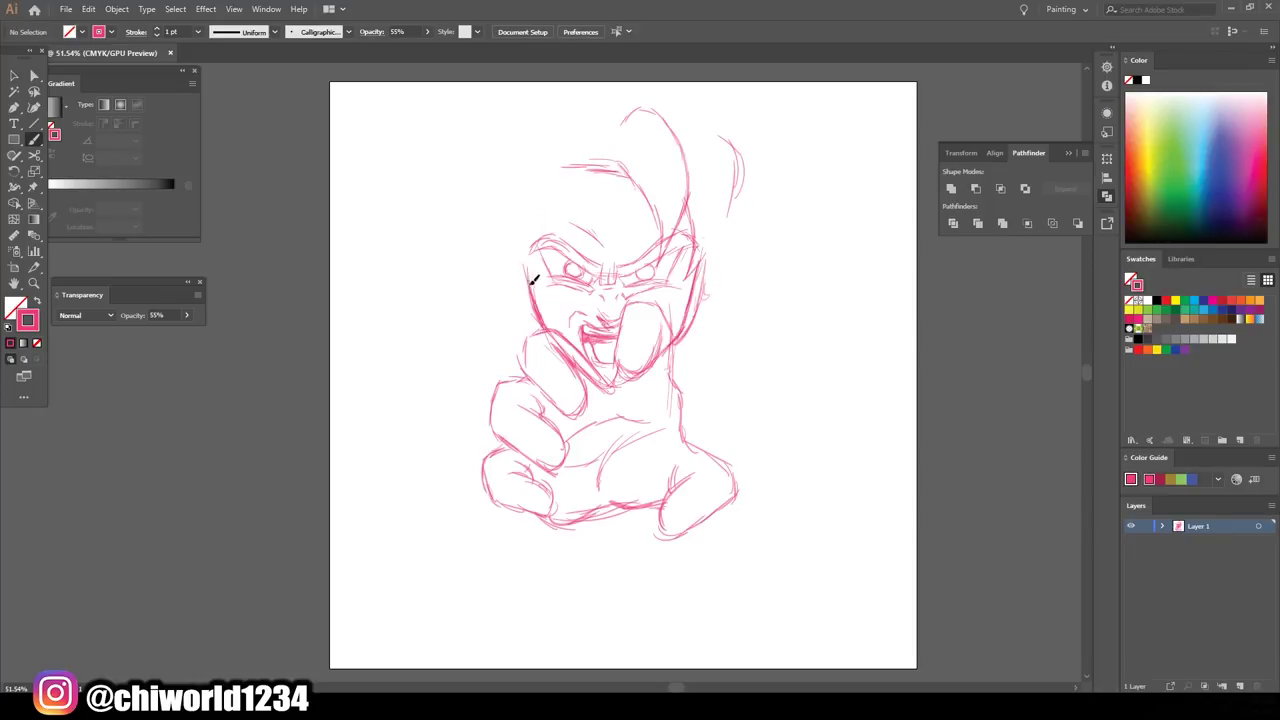
# - Draw the spiky hair: forehead hairline, crown, left spikes and a right-side strand
pyautogui.moveTo(533, 282); pyautogui.dragTo(516, 205)
pyautogui.moveTo(548, 162); pyautogui.dragTo(540, 220)
pyautogui.moveTo(590, 95); pyautogui.dragTo(529, 194)
pyautogui.moveTo(476, 115); pyautogui.dragTo(478, 290)
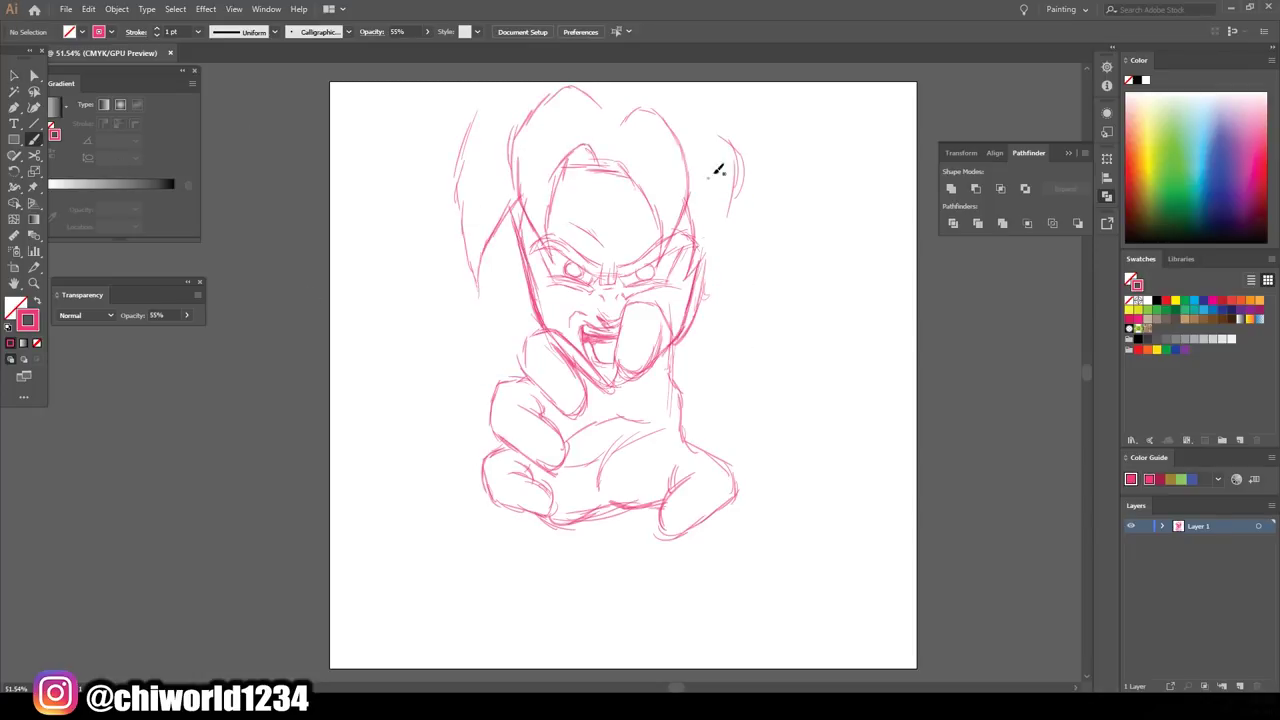
pyautogui.moveTo(712, 250); pyautogui.dragTo(744, 148)
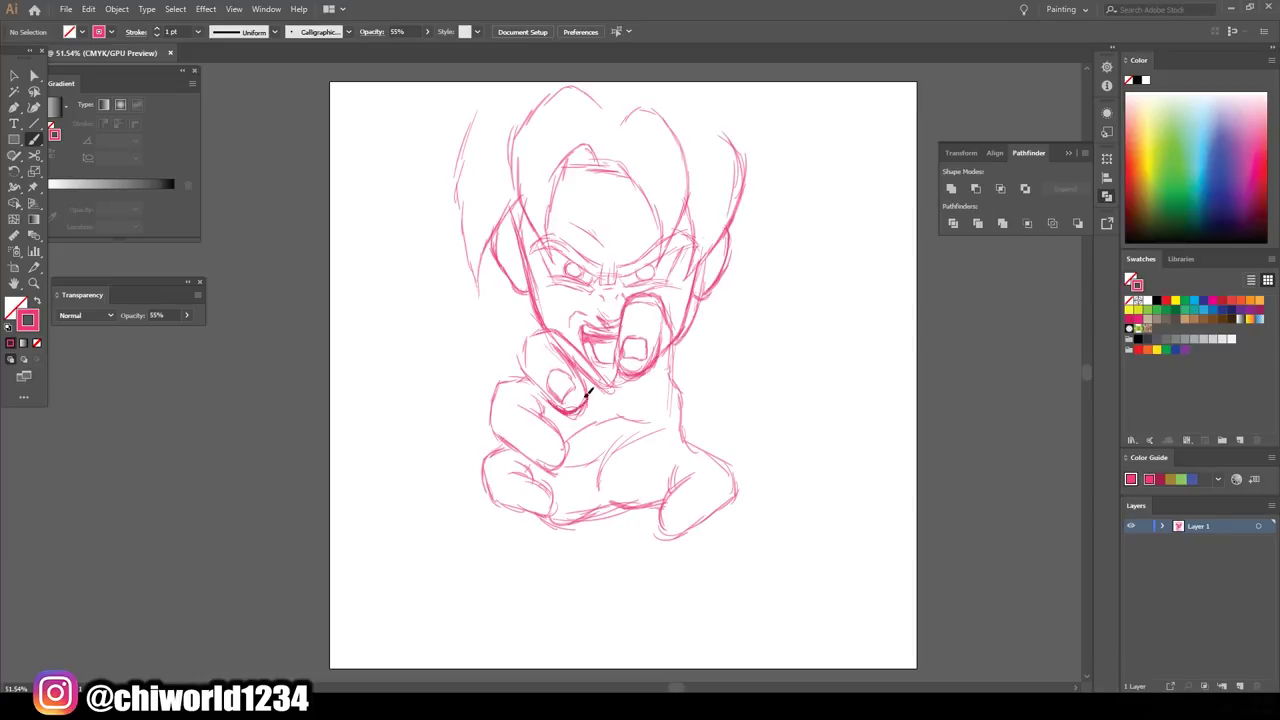
# - Darken the finger outlines and retrace the fist's lower-left and right edges
pyautogui.moveTo(588, 391); pyautogui.dragTo(568, 335)
pyautogui.moveTo(537, 455); pyautogui.dragTo(563, 397)
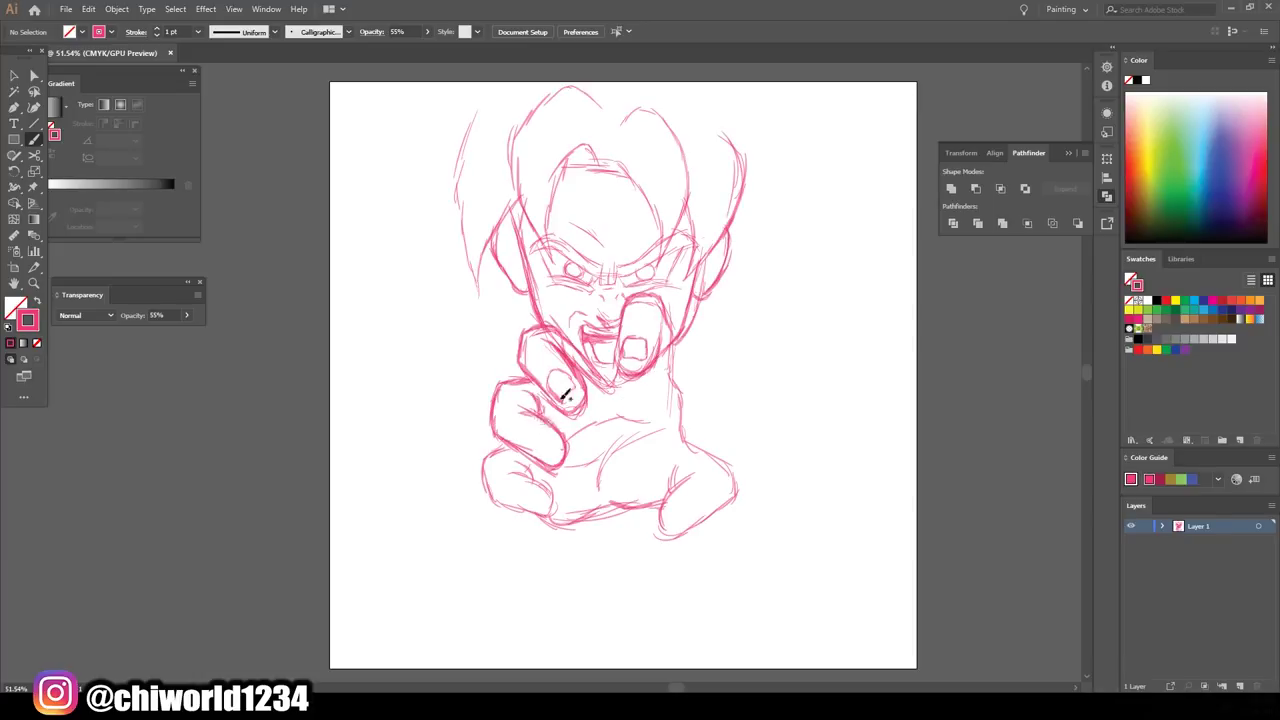
pyautogui.moveTo(486, 455); pyautogui.dragTo(551, 512)
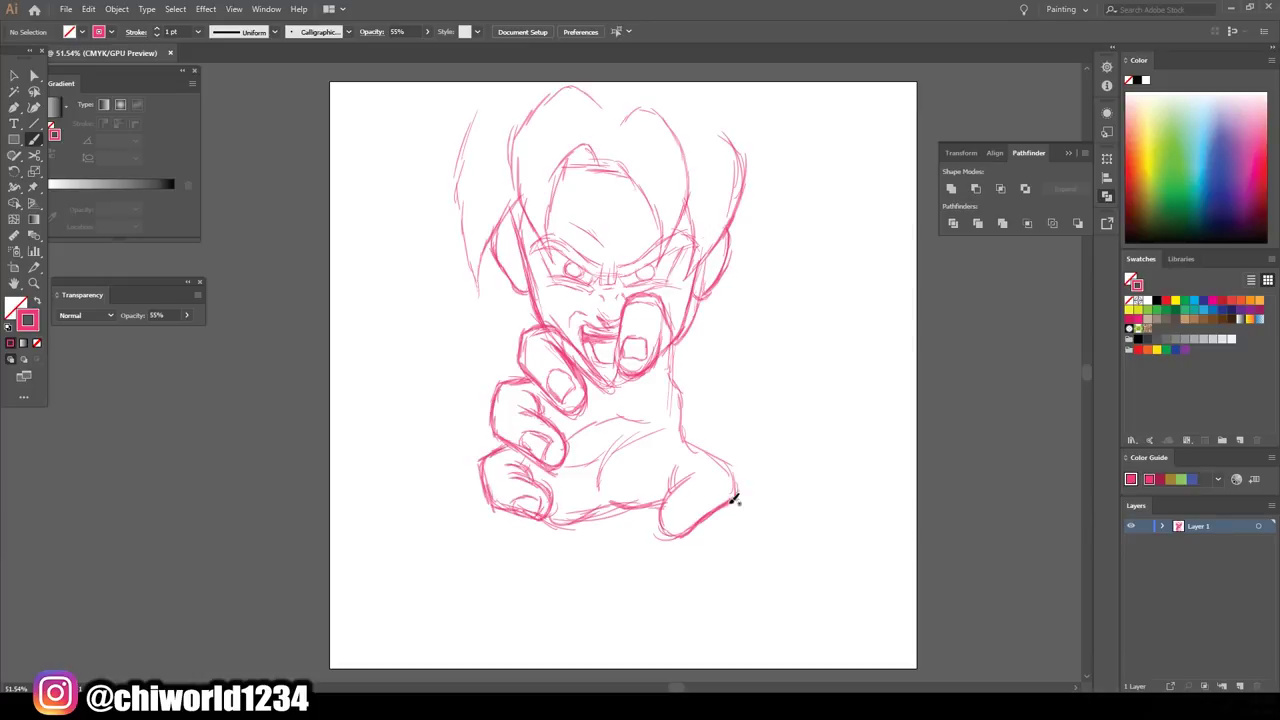
pyautogui.moveTo(680, 392); pyautogui.dragTo(688, 531)
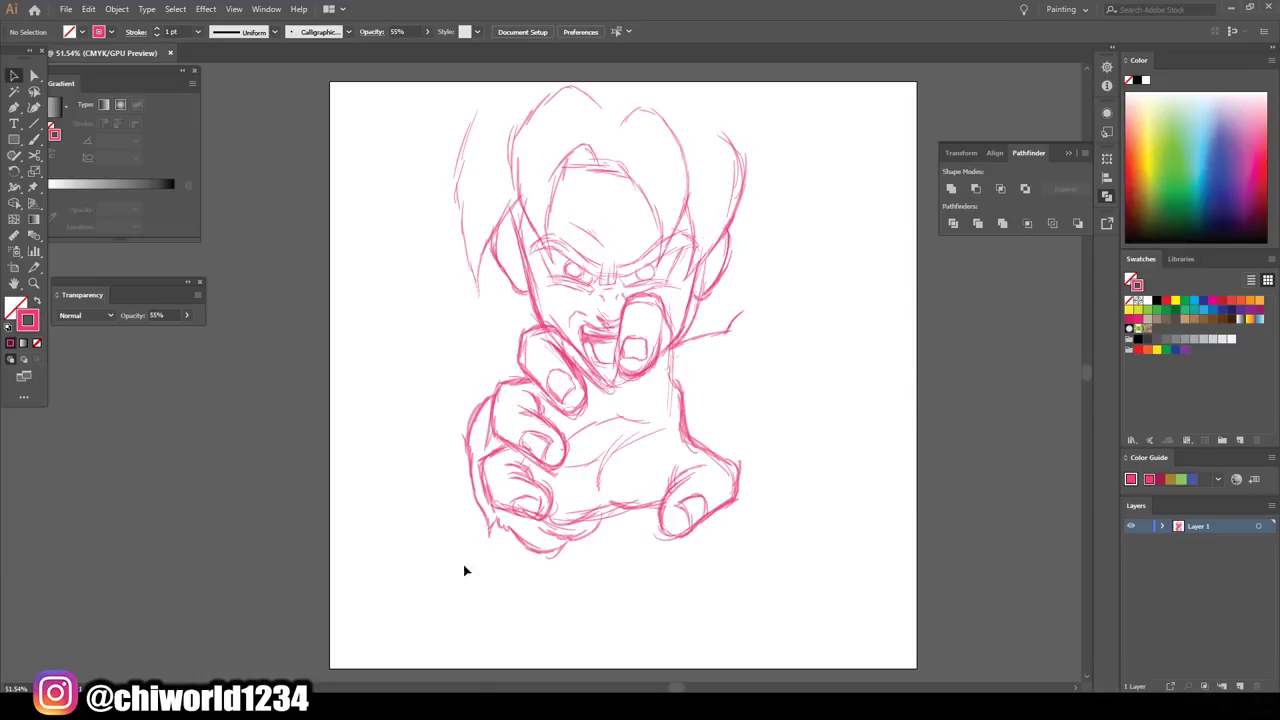
pyautogui.moveTo(464, 570)
pyautogui.mouseDown()
pyautogui.moveTo(605, 405)
pyautogui.moveTo(679, 370)
pyautogui.mouseUp()
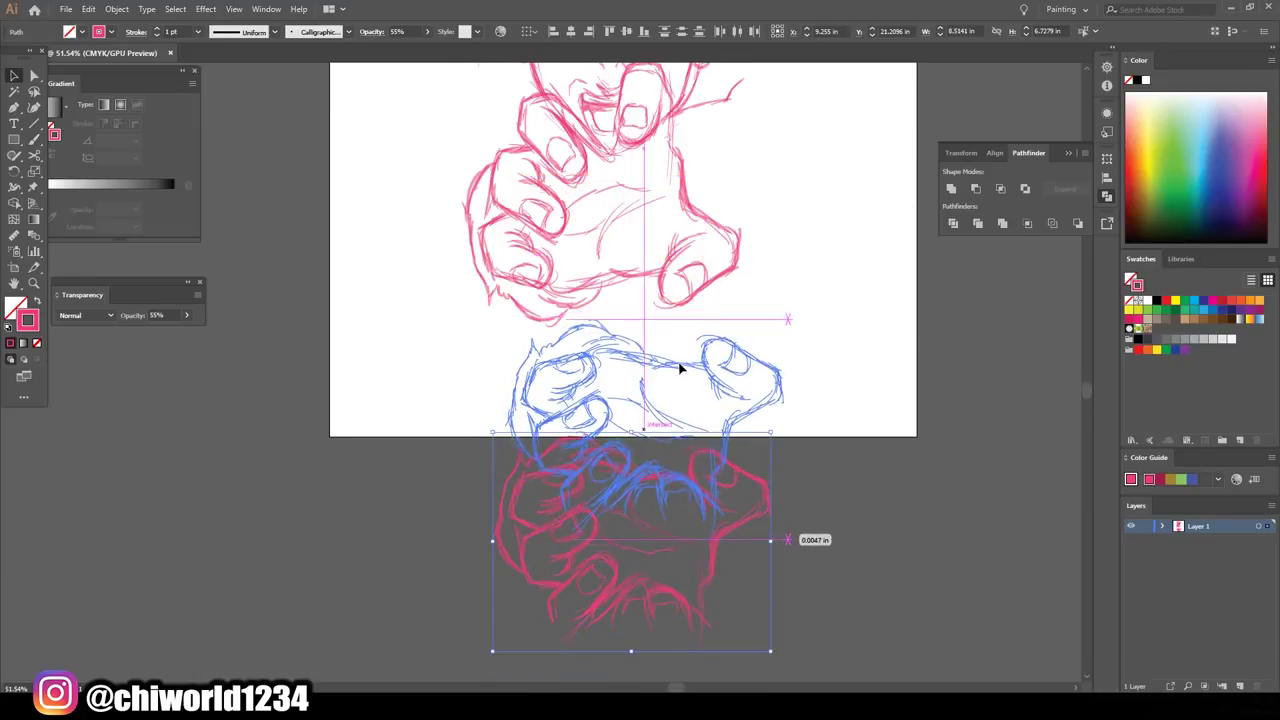
# - Draw a second fist with knuckle detail below the first hand
pyautogui.click(830, 530)
pyautogui.press('b')
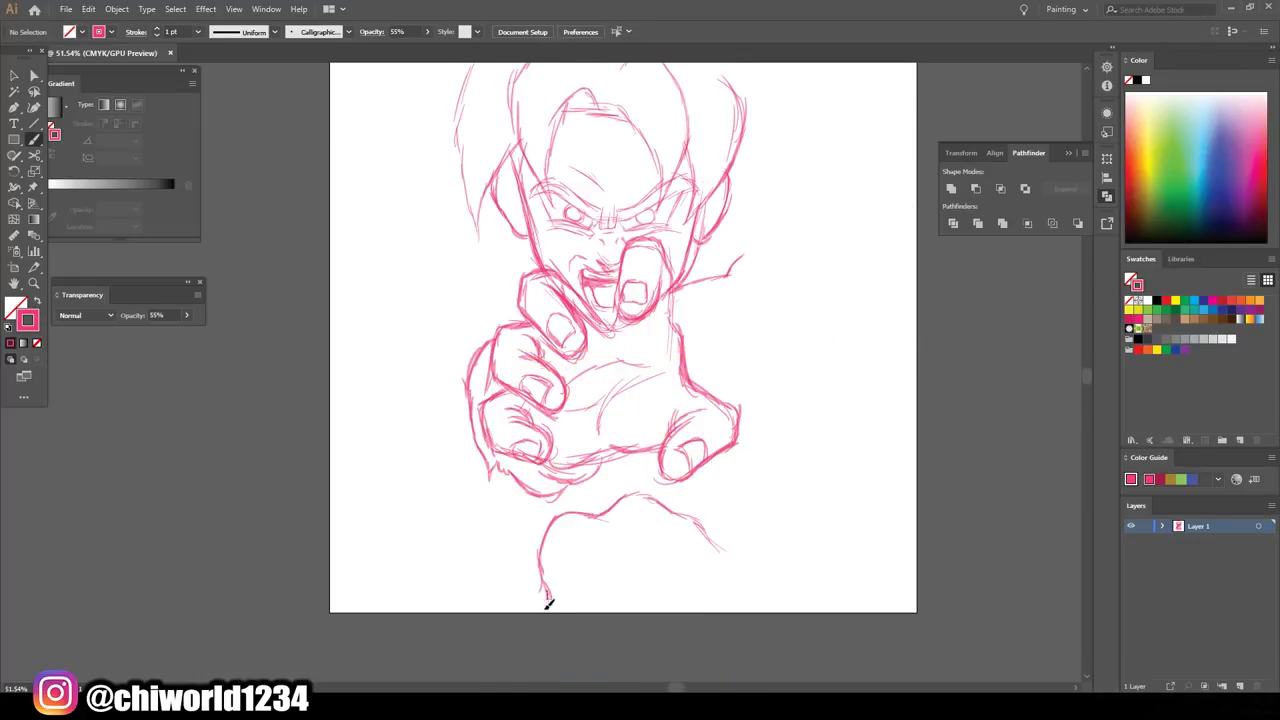
pyautogui.moveTo(666, 500); pyautogui.dragTo(742, 597)
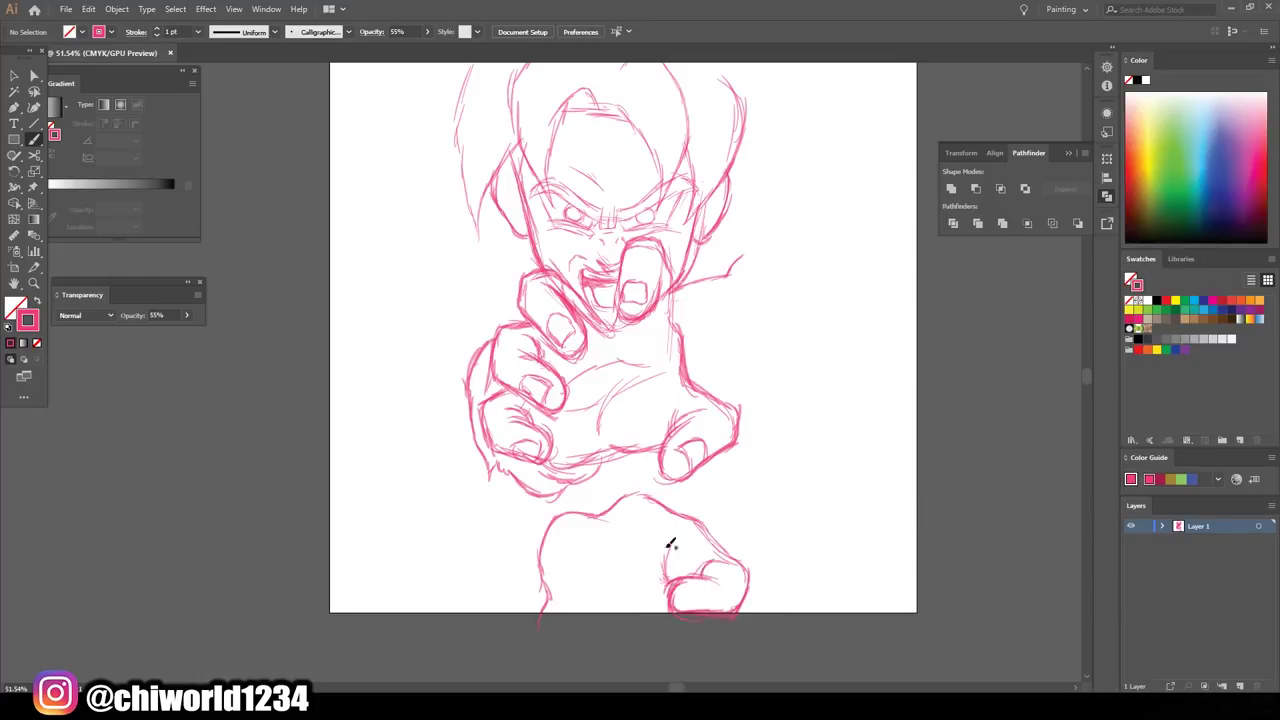
pyautogui.moveTo(614, 534); pyautogui.dragTo(662, 580)
pyautogui.scroll(-1, 602, 462)
pyautogui.scroll(-1, 593, 561)
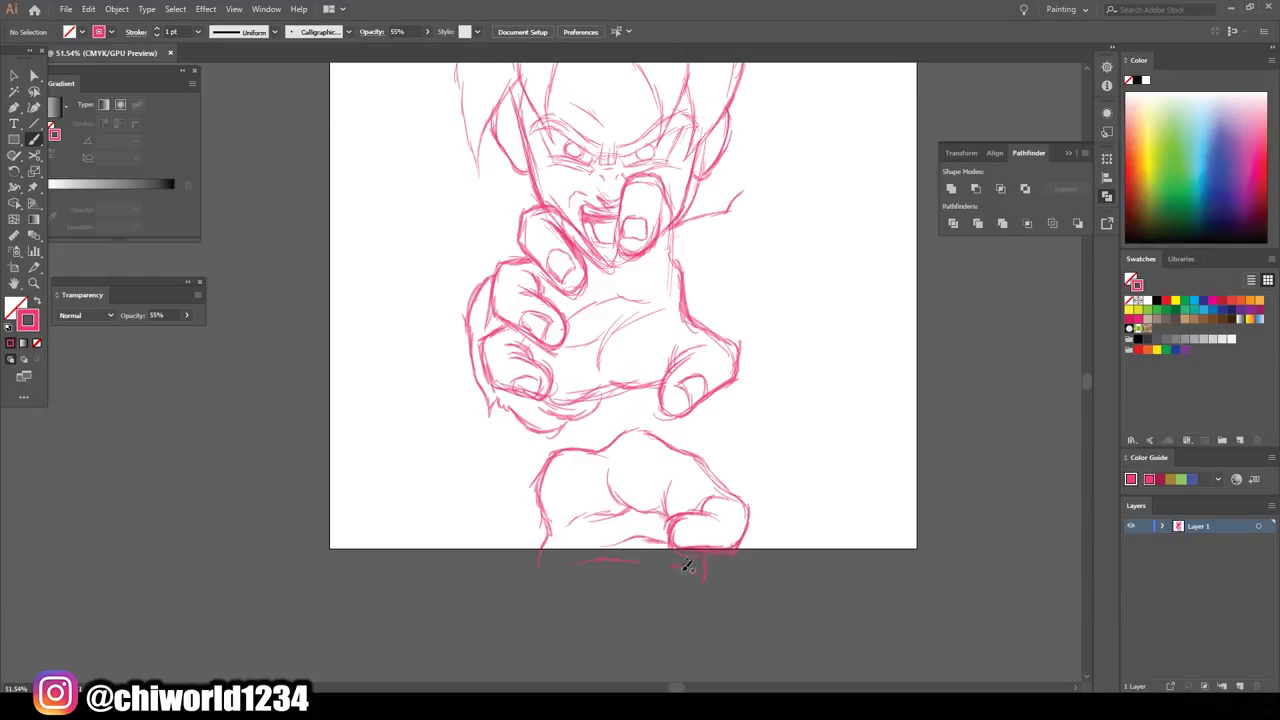
pyautogui.scroll(-1, 686, 557)
pyautogui.moveTo(705, 515); pyautogui.dragTo(672, 568)
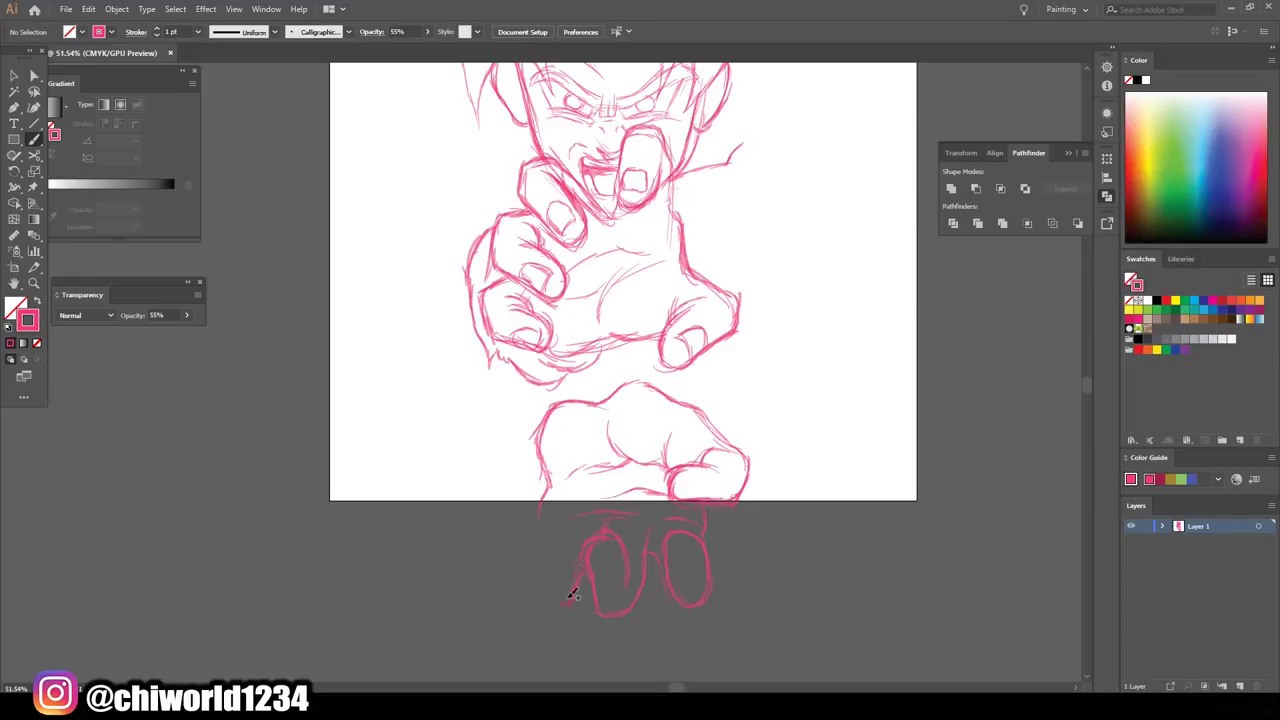
pyautogui.scroll(-3, 542, 434)
# - Move the whole sketch up onto the page and delete the stray strokes near the eyes
pyautogui.press('v')
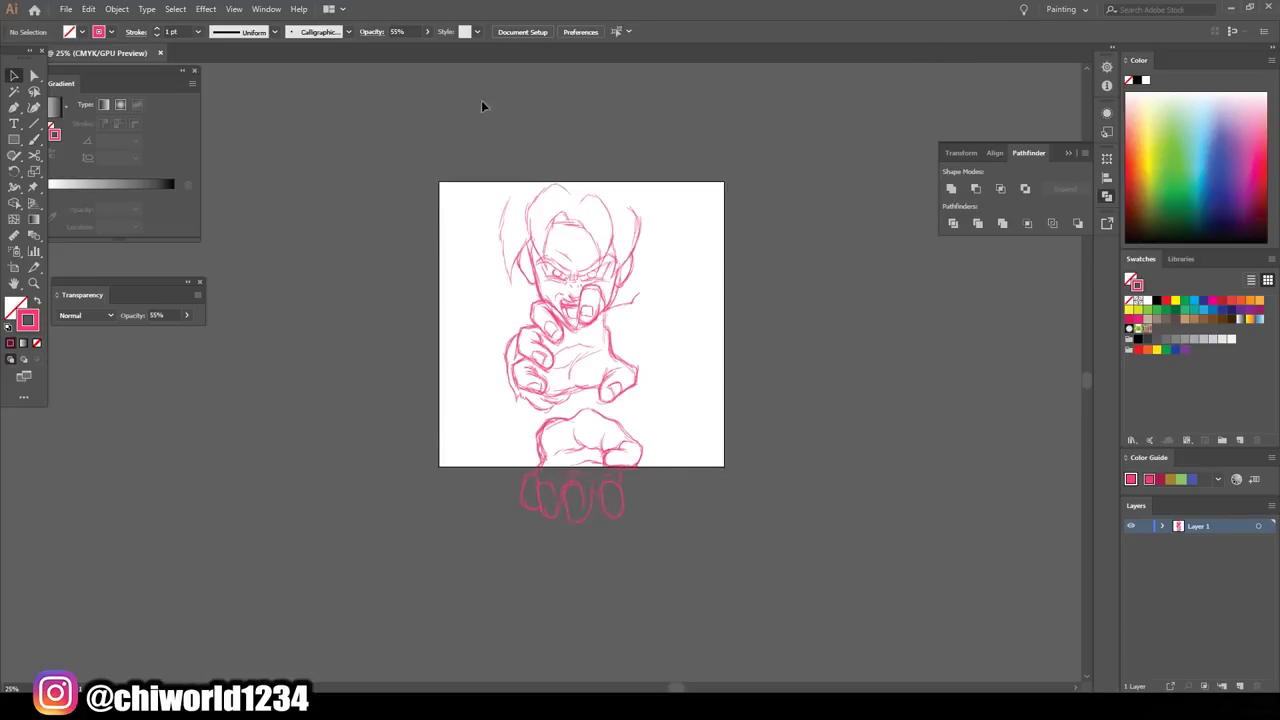
pyautogui.hotkey('ctrl', 'a')
pyautogui.moveTo(578, 310); pyautogui.dragTo(581, 292)
pyautogui.scroll(3, 723, 366)
pyautogui.scroll(3, 803, 394)
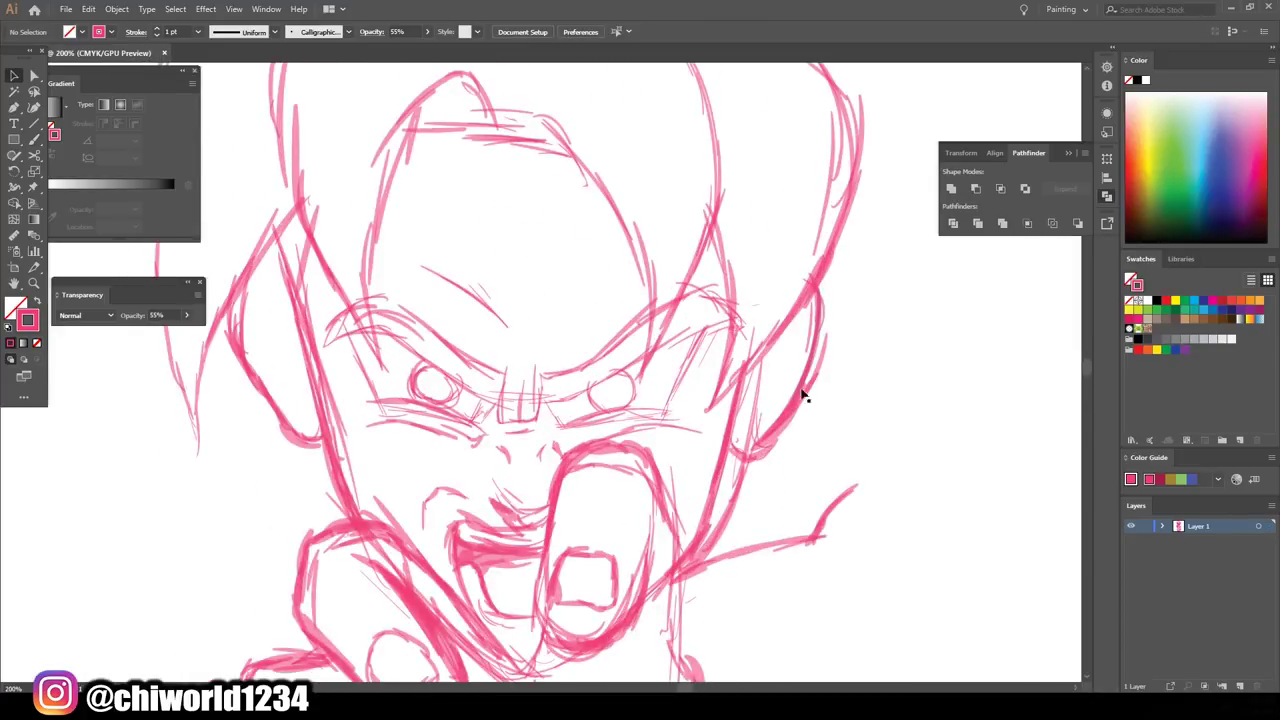
pyautogui.click(760, 297)
pyautogui.press('Delete')
# - Draw a large sweeping curve on the right and wing-like arcs on the left
pyautogui.hotkey('ctrl', '0')
pyautogui.press('b')
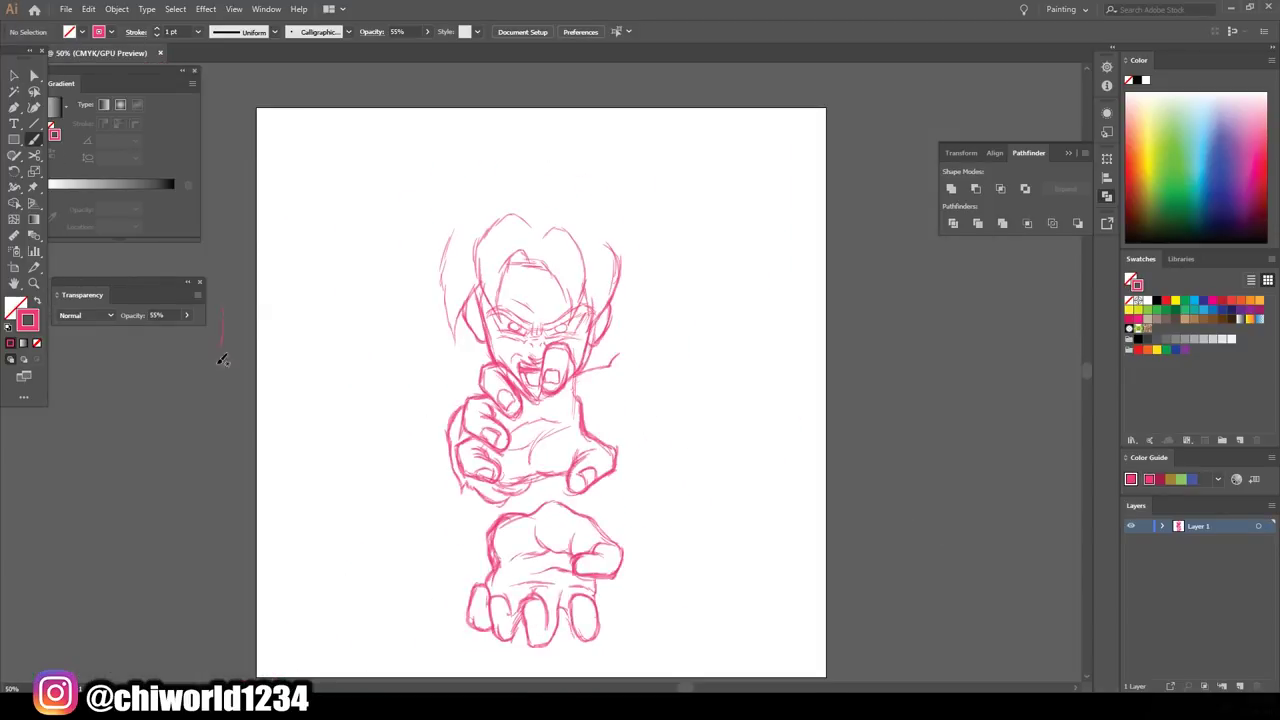
pyautogui.moveTo(712, 330); pyautogui.dragTo(687, 454)
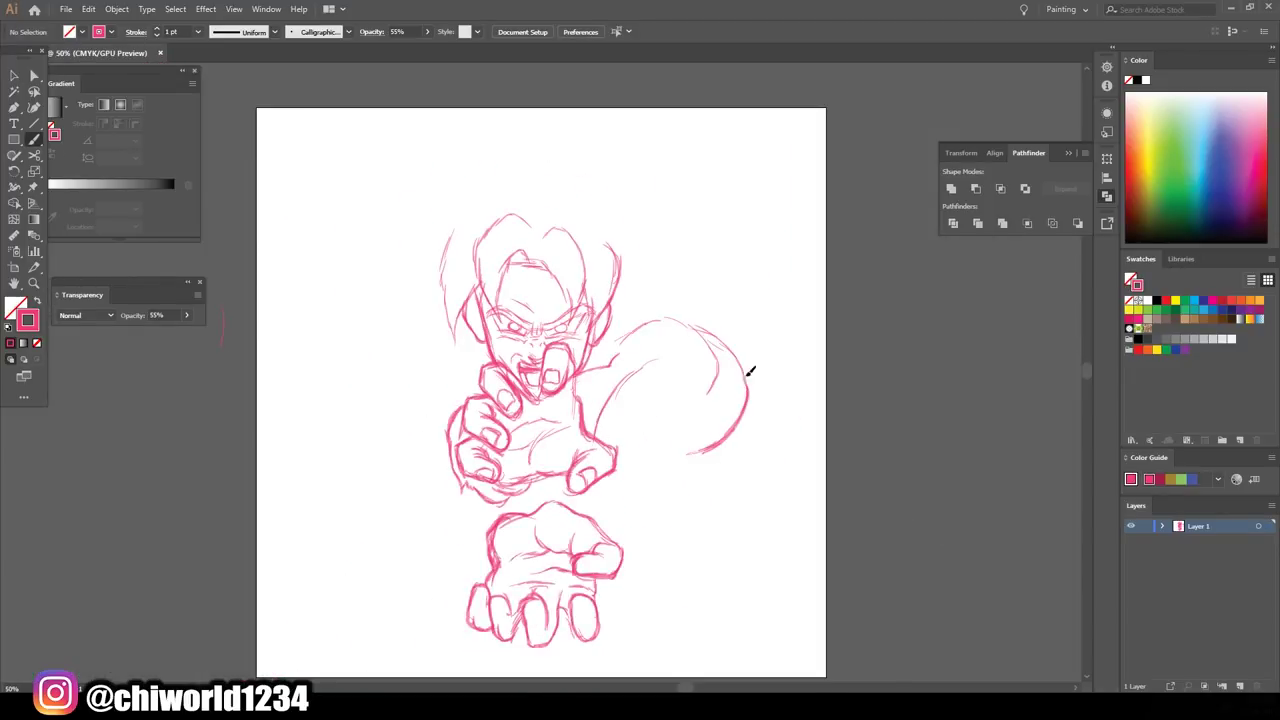
pyautogui.moveTo(432, 322)
pyautogui.mouseDown()
pyautogui.moveTo(340, 360)
pyautogui.moveTo(357, 457)
pyautogui.mouseUp()
pyautogui.moveTo(435, 383)
pyautogui.mouseDown()
pyautogui.moveTo(368, 484)
pyautogui.moveTo(440, 425)
pyautogui.mouseUp()
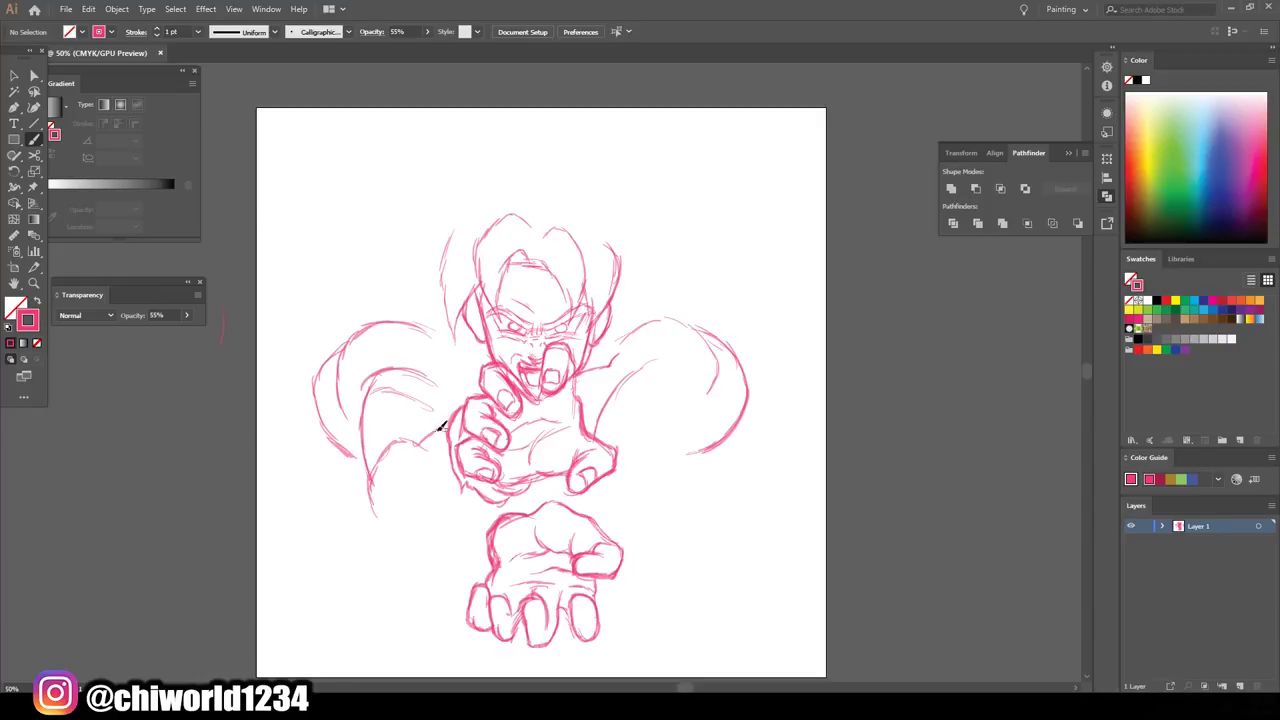
# - Shift the left arcs outward, delete their inner strokes, and add a sweeping stroke below the upper hand
pyautogui.press('v')
pyautogui.moveTo(290, 515); pyautogui.dragTo(414, 314)
pyautogui.moveTo(312, 482); pyautogui.dragTo(297, 477)
pyautogui.click(675, 606)
pyautogui.click(432, 363)
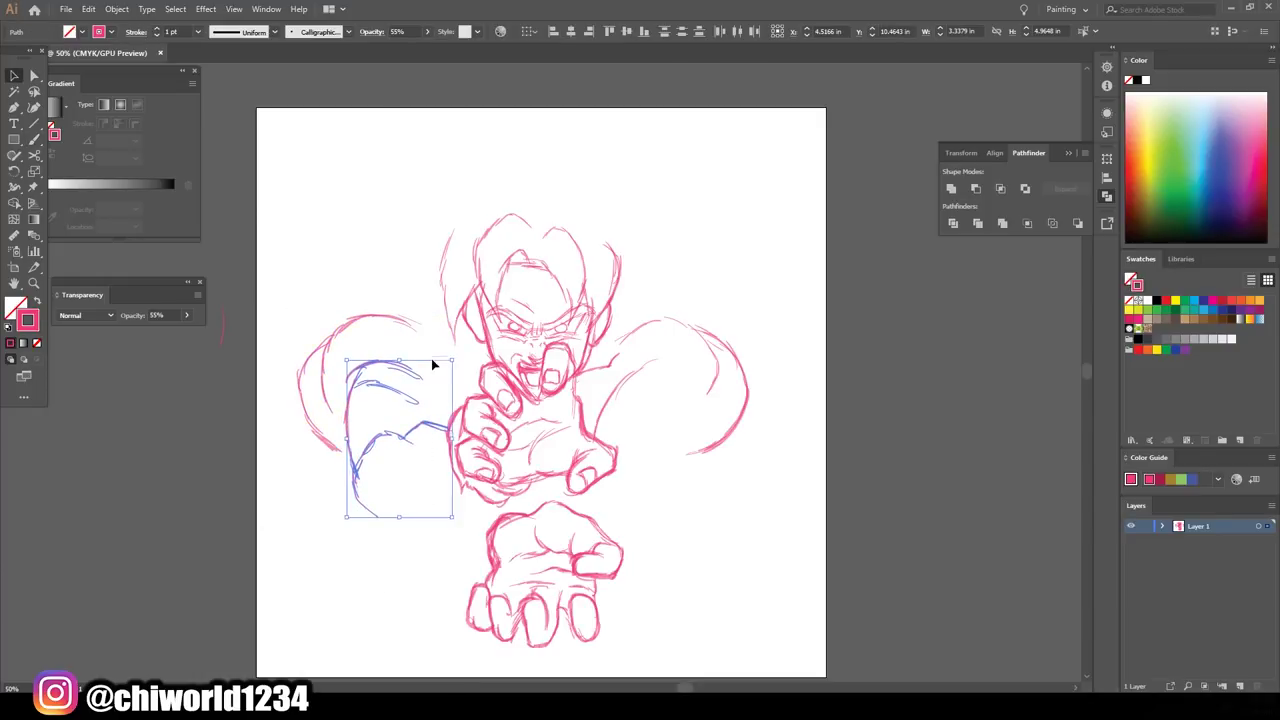
pyautogui.press('Delete')
pyautogui.press('b')
pyautogui.moveTo(506, 492); pyautogui.dragTo(347, 532)
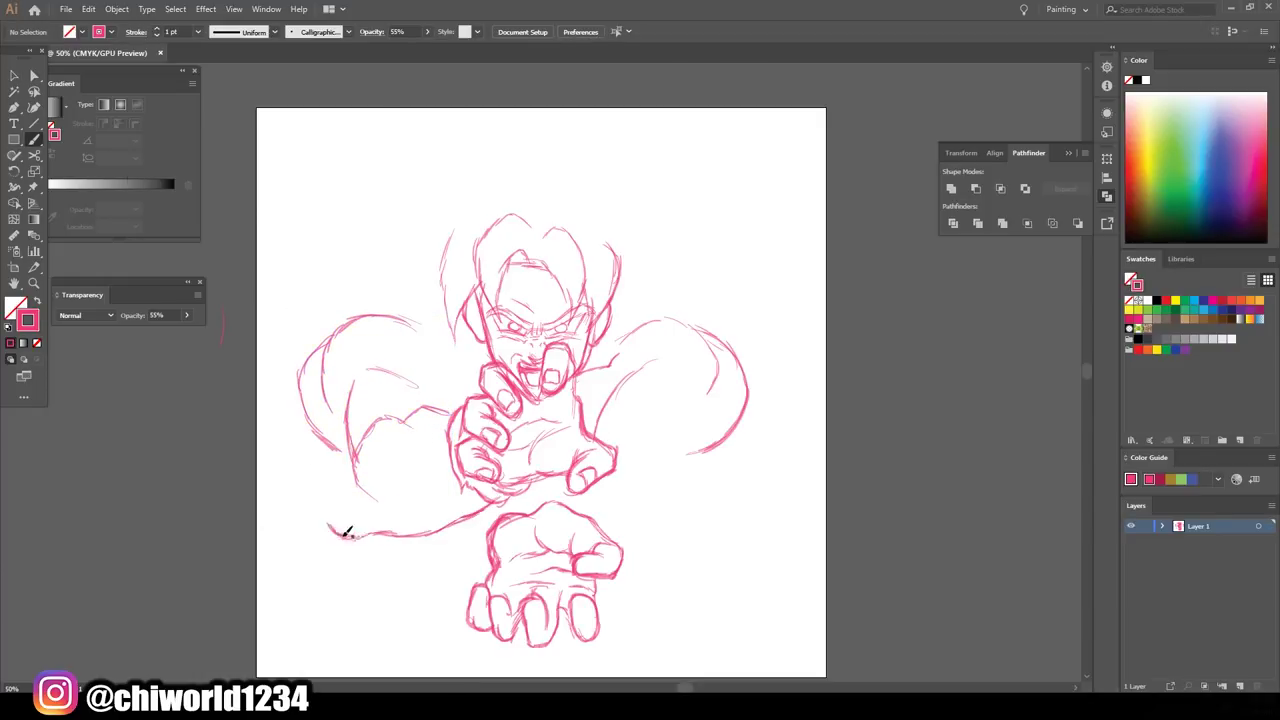
# - Delete the outer left arcs and redraw the left shoulder's edge and top
pyautogui.press('v')
pyautogui.moveTo(440, 305); pyautogui.dragTo(351, 480)
pyautogui.press('Delete')
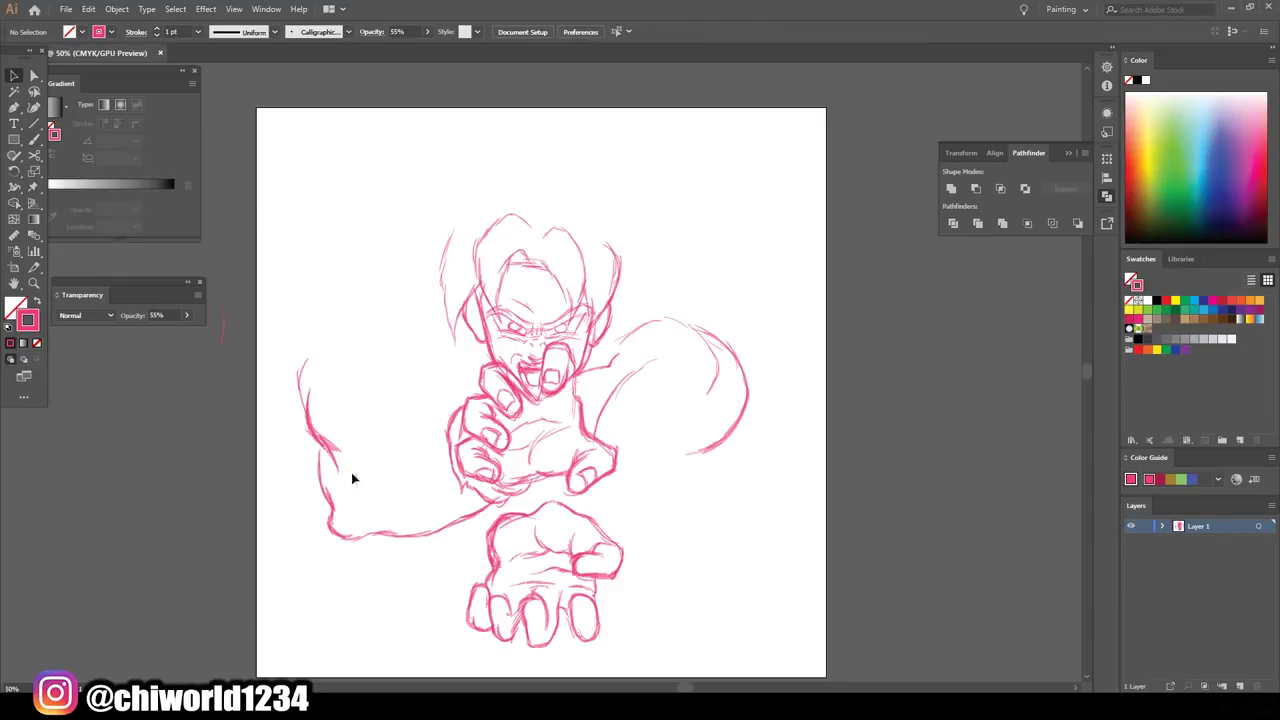
pyautogui.press('b')
pyautogui.moveTo(308, 372); pyautogui.dragTo(301, 424)
pyautogui.moveTo(310, 340)
pyautogui.mouseDown()
pyautogui.moveTo(366, 291)
pyautogui.moveTo(452, 296)
pyautogui.mouseUp()
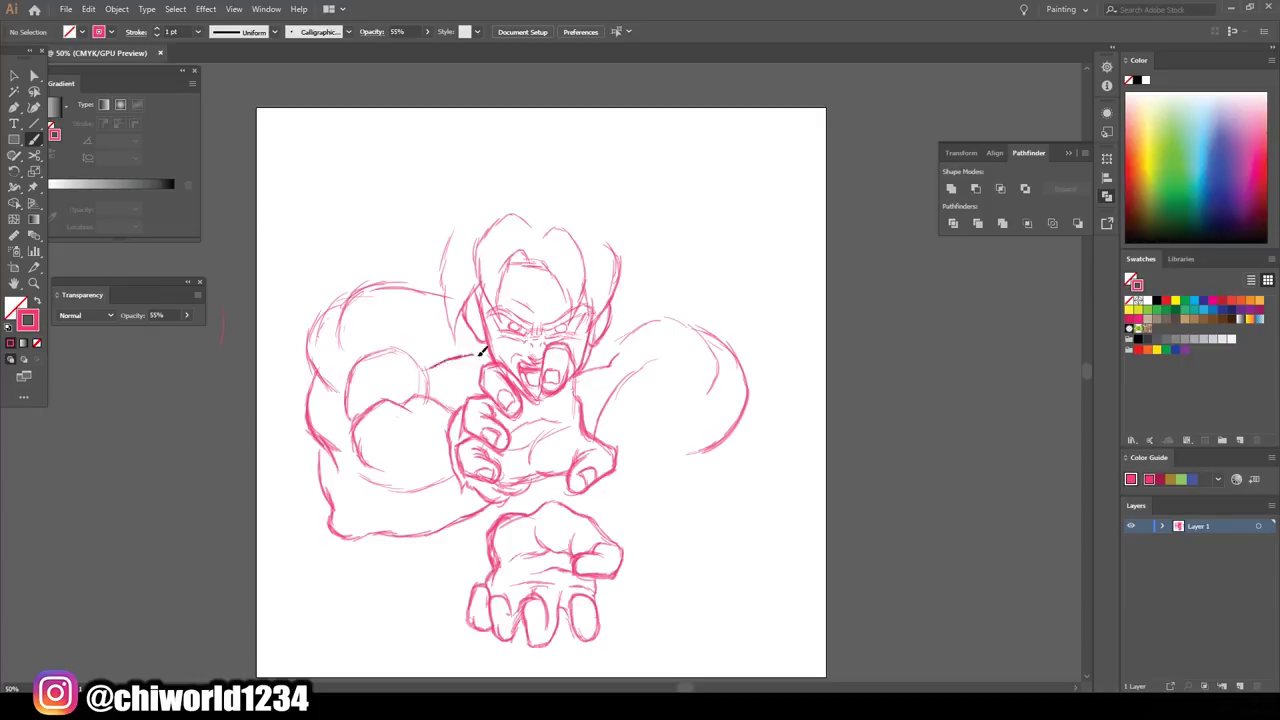
# - Delete the stray inner strokes on the right and draw a new stroke along the right arm
pyautogui.press('v')
pyautogui.moveTo(665, 410); pyautogui.dragTo(637, 278)
pyautogui.press('Delete')
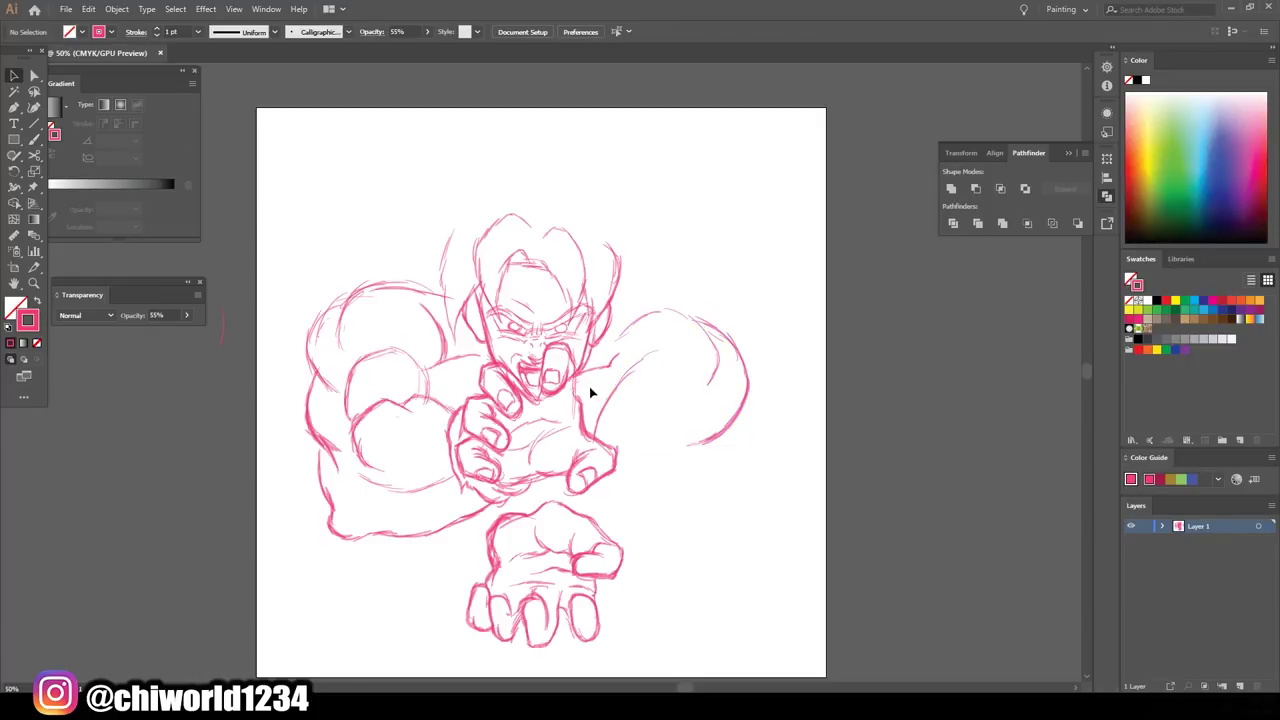
pyautogui.press('b')
pyautogui.moveTo(612, 488); pyautogui.dragTo(653, 485)
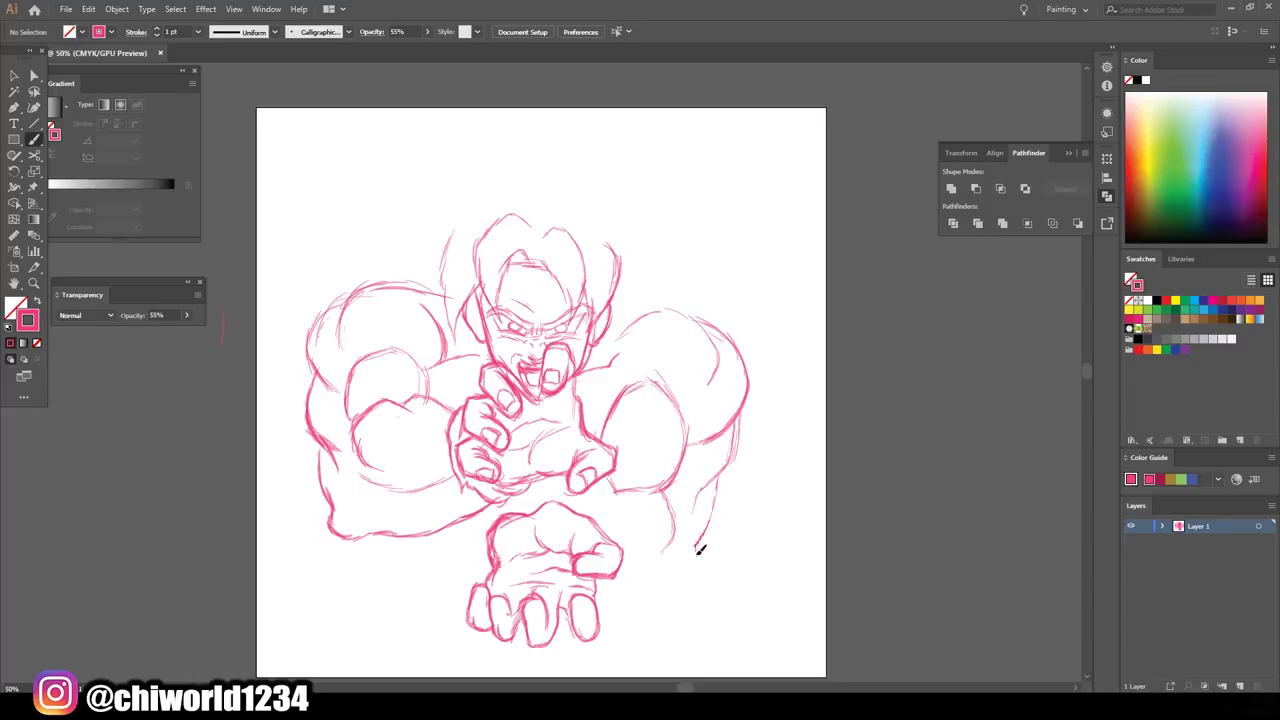
pyautogui.scroll(-1, 437, 560)
# - Select the lower open hand, then nudge the central clenched fists slightly upward
pyautogui.press('v')
pyautogui.moveTo(611, 349)
pyautogui.mouseDown()
pyautogui.moveTo(737, 646)
pyautogui.moveTo(557, 515)
pyautogui.mouseUp()
pyautogui.click(471, 623)
pyautogui.moveTo(443, 443); pyautogui.dragTo(677, 606)
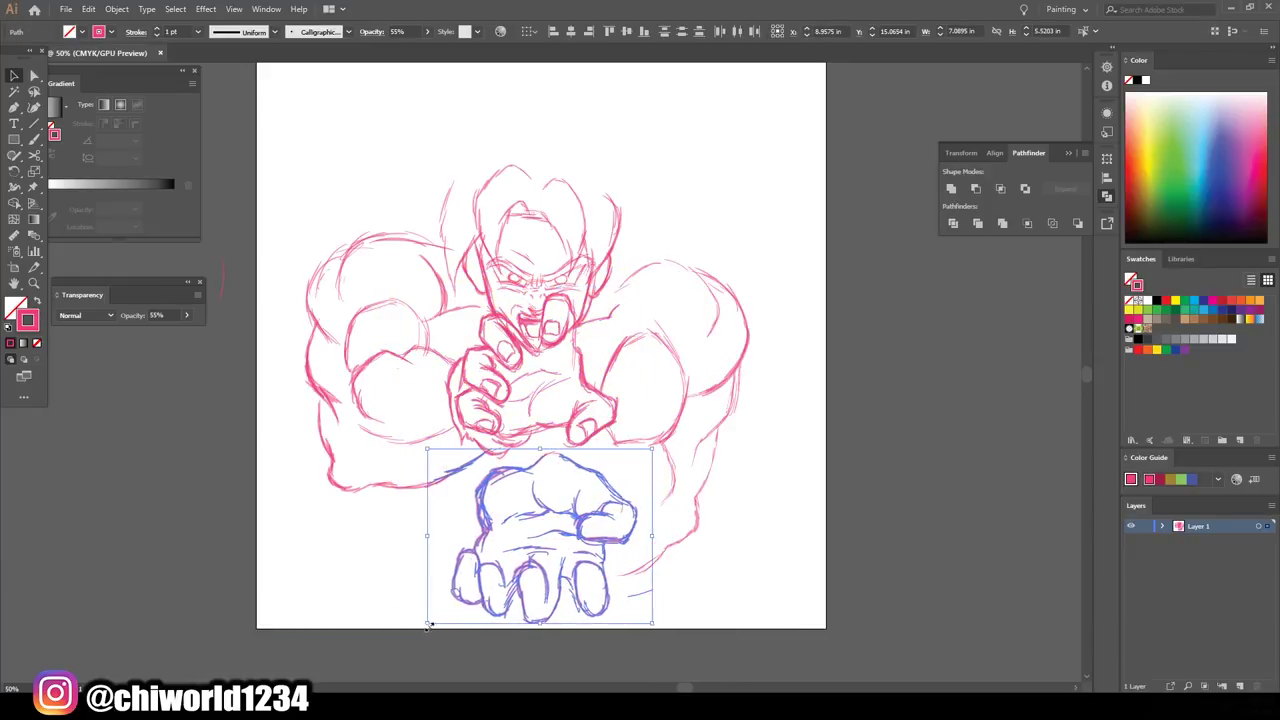
pyautogui.scroll(1, 626, 563)
pyautogui.moveTo(466, 371); pyautogui.dragTo(650, 490)
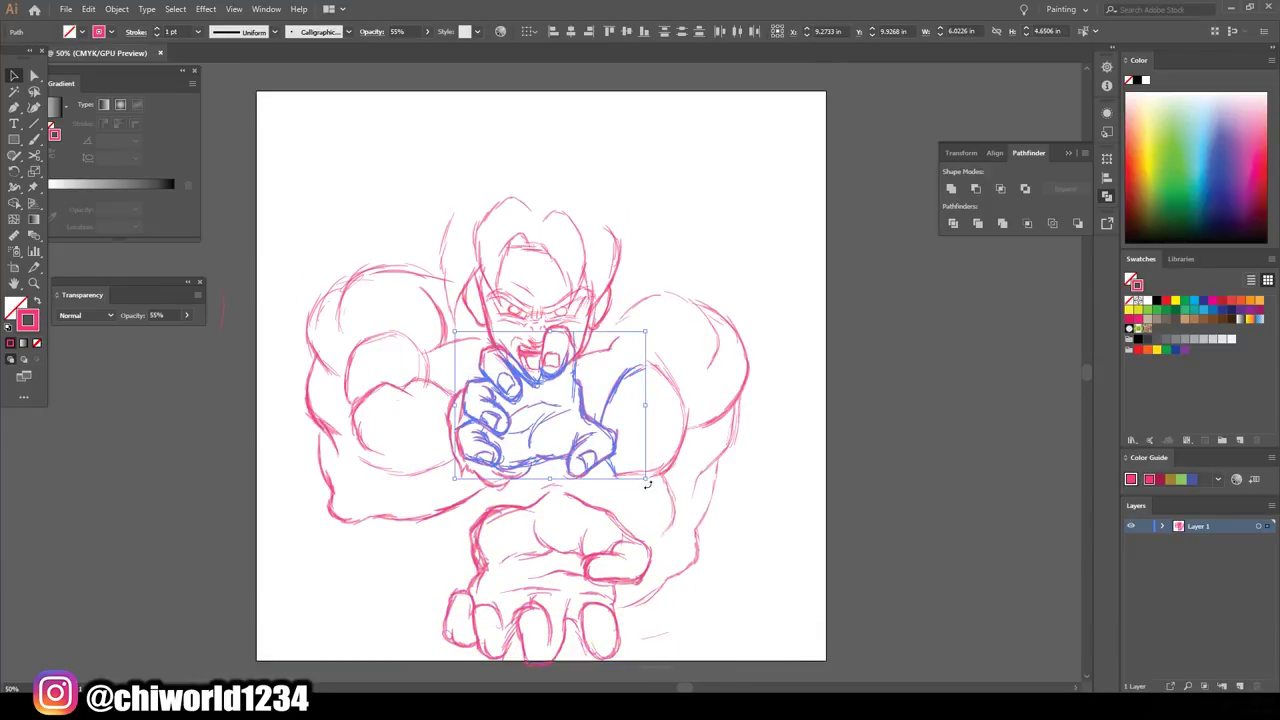
pyautogui.moveTo(540, 470); pyautogui.dragTo(547, 483)
pyautogui.click(766, 543)
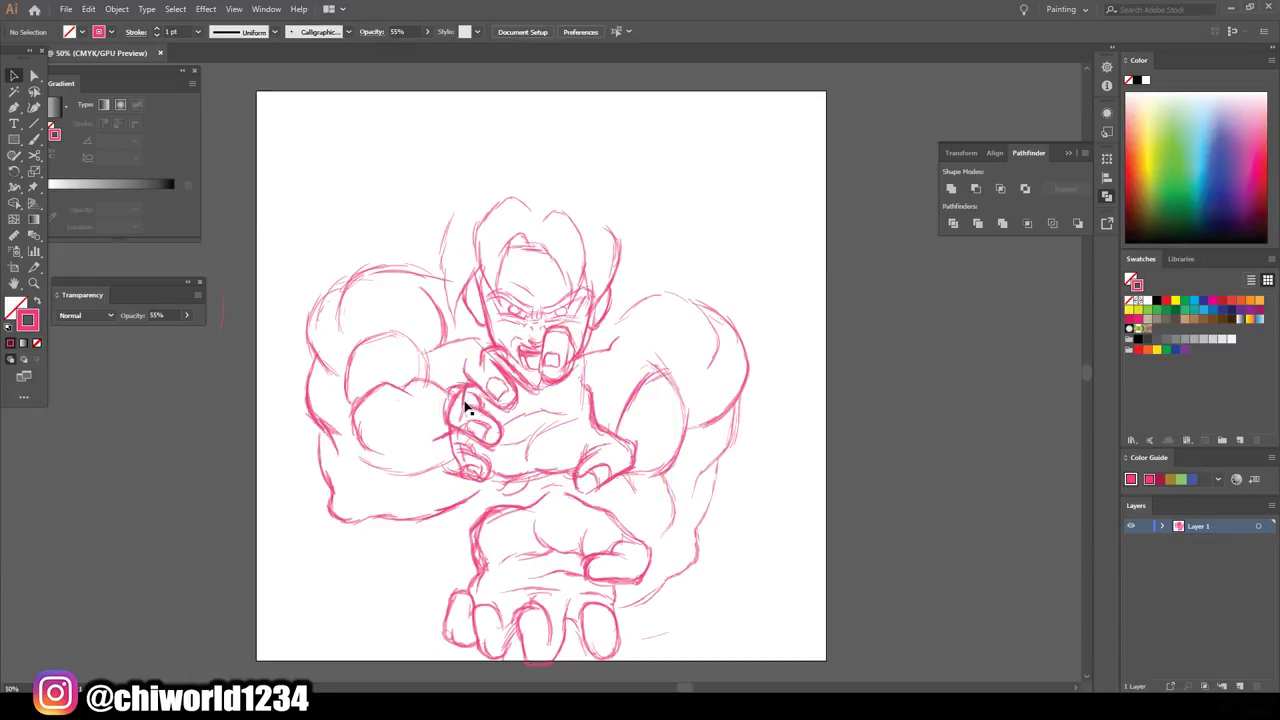
pyautogui.scroll(-2, 848, 560)
pyautogui.press('b')
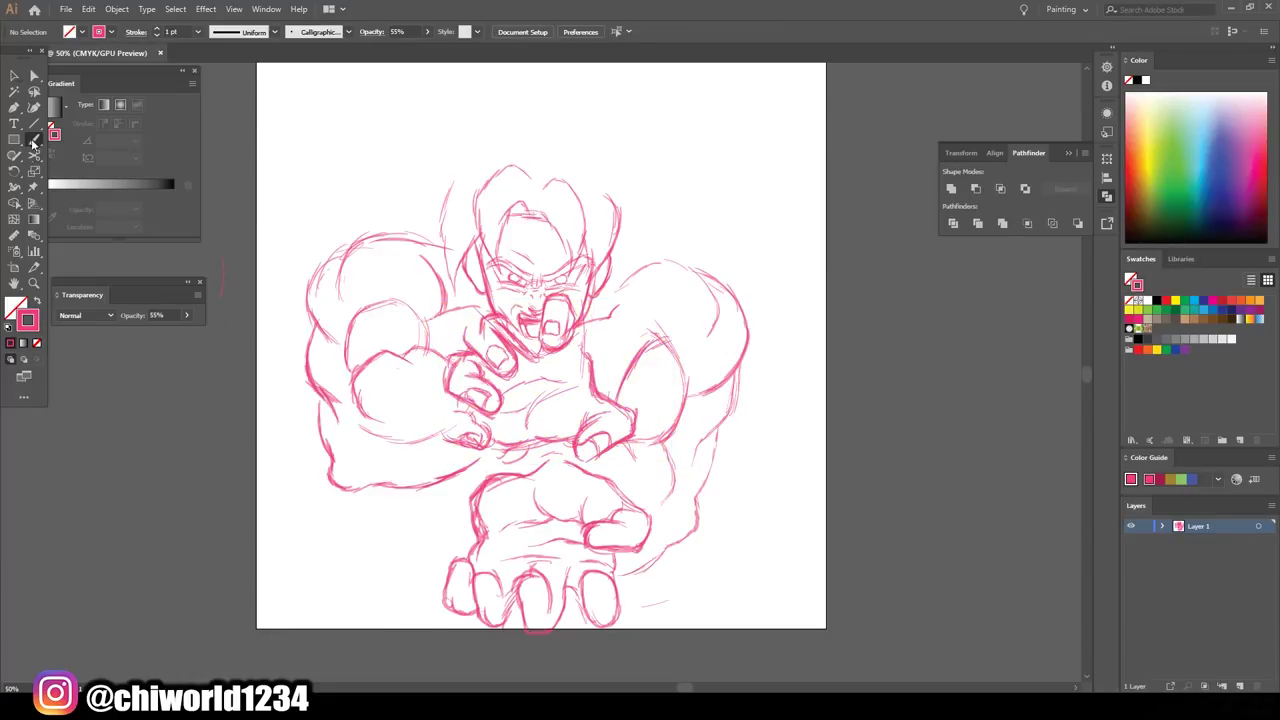
pyautogui.scroll(3, 708, 325)
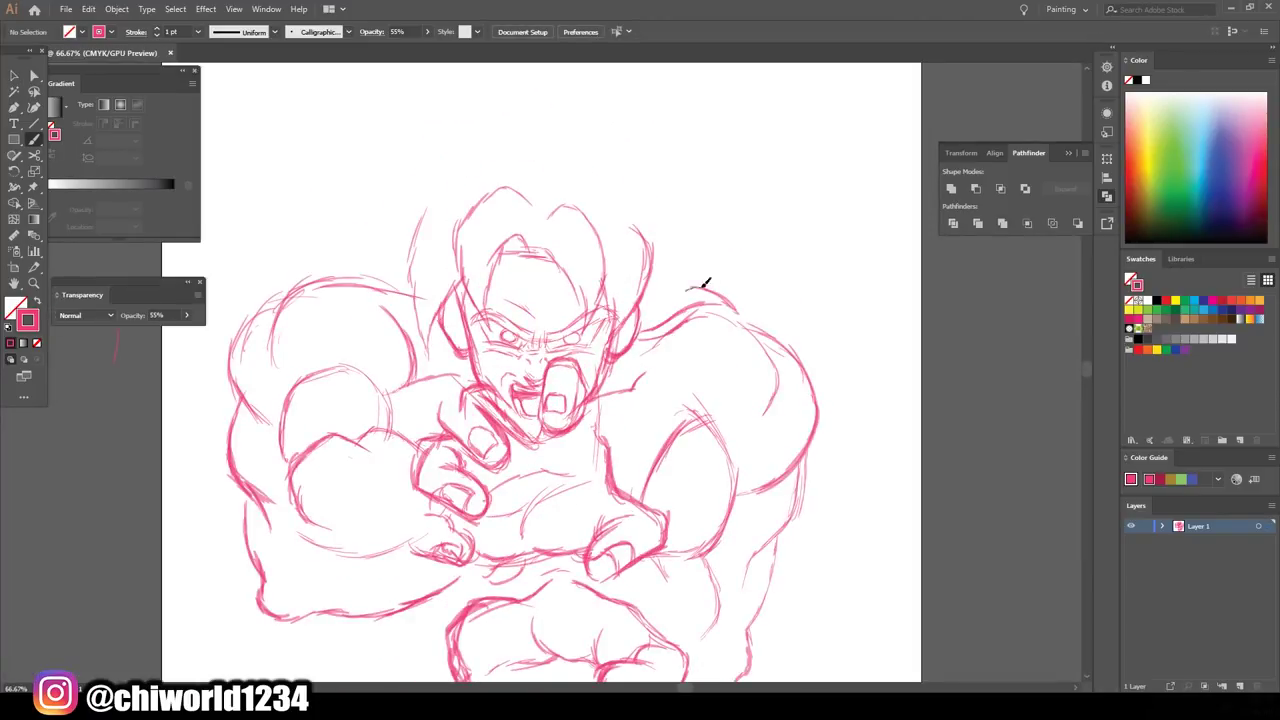
# - Sketch tall flame-like hair spikes above the head with a series of strokes
pyautogui.moveTo(705, 283); pyautogui.dragTo(835, 155)
pyautogui.moveTo(765, 190); pyautogui.dragTo(595, 180)
pyautogui.scroll(2, 566, 171)
pyautogui.moveTo(760, 245); pyautogui.dragTo(830, 150)
pyautogui.moveTo(737, 140); pyautogui.dragTo(543, 168)
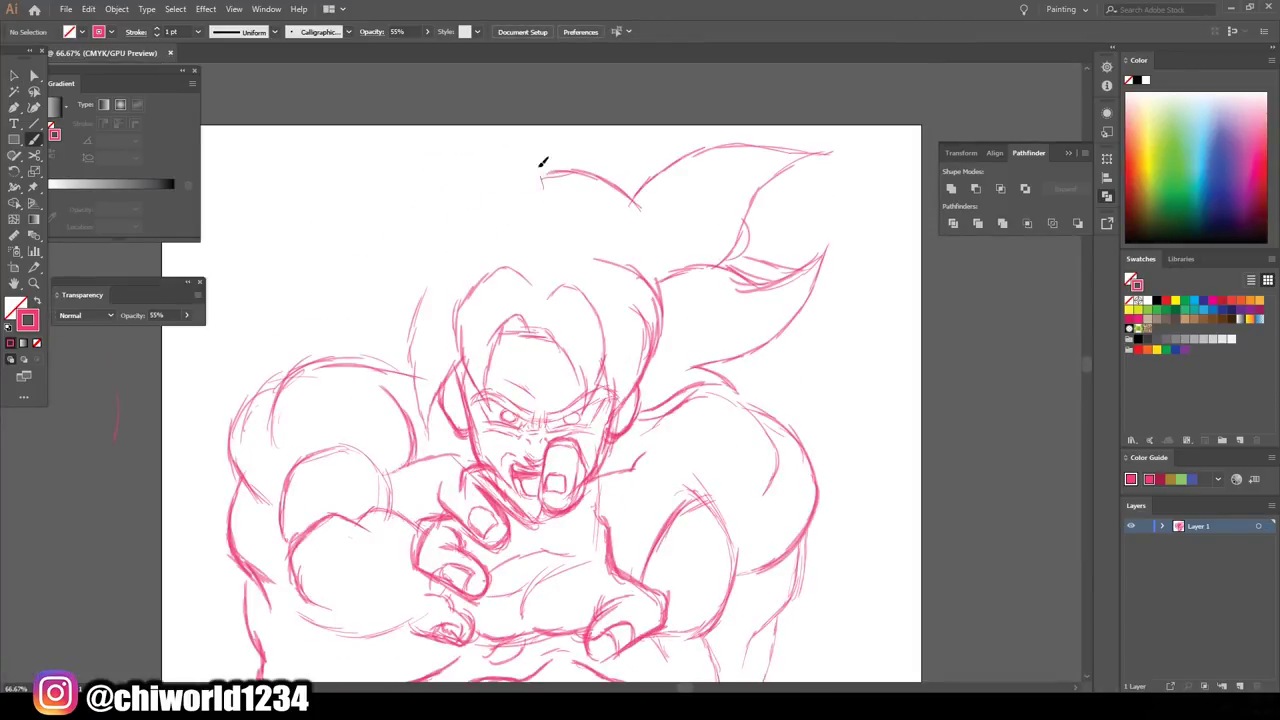
pyautogui.scroll(2, 543, 162)
pyautogui.moveTo(440, 500)
pyautogui.mouseDown()
pyautogui.moveTo(340, 410)
pyautogui.moveTo(265, 420)
pyautogui.mouseUp()
pyautogui.moveTo(390, 370); pyautogui.dragTo(323, 200)
pyautogui.moveTo(550, 350); pyautogui.dragTo(470, 165)
pyautogui.moveTo(405, 220); pyautogui.dragTo(441, 357)
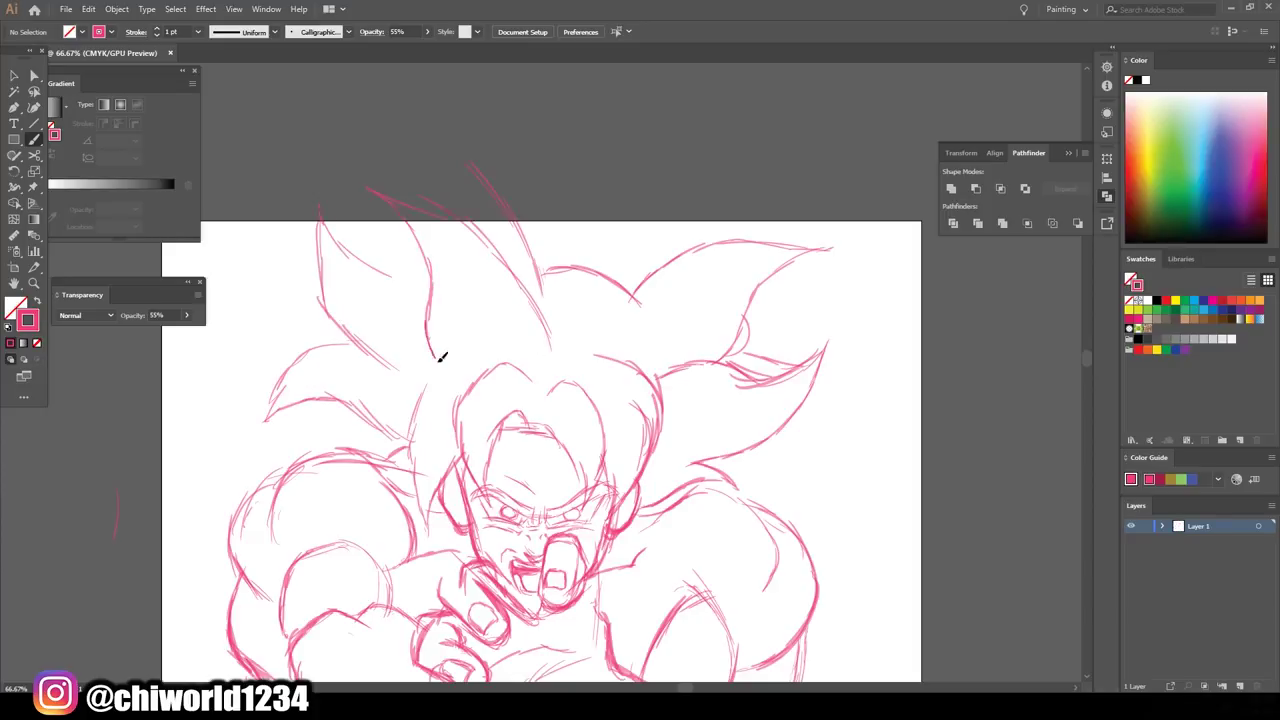
pyautogui.moveTo(443, 213)
pyautogui.mouseDown()
pyautogui.moveTo(433, 148)
pyautogui.moveTo(545, 290)
pyautogui.mouseUp()
pyautogui.moveTo(589, 273); pyautogui.dragTo(597, 247)
# - Scale the whole sketch up to fill the artboard
pyautogui.hotkey('ctrl', '-')
pyautogui.hotkey('ctrl', '-')
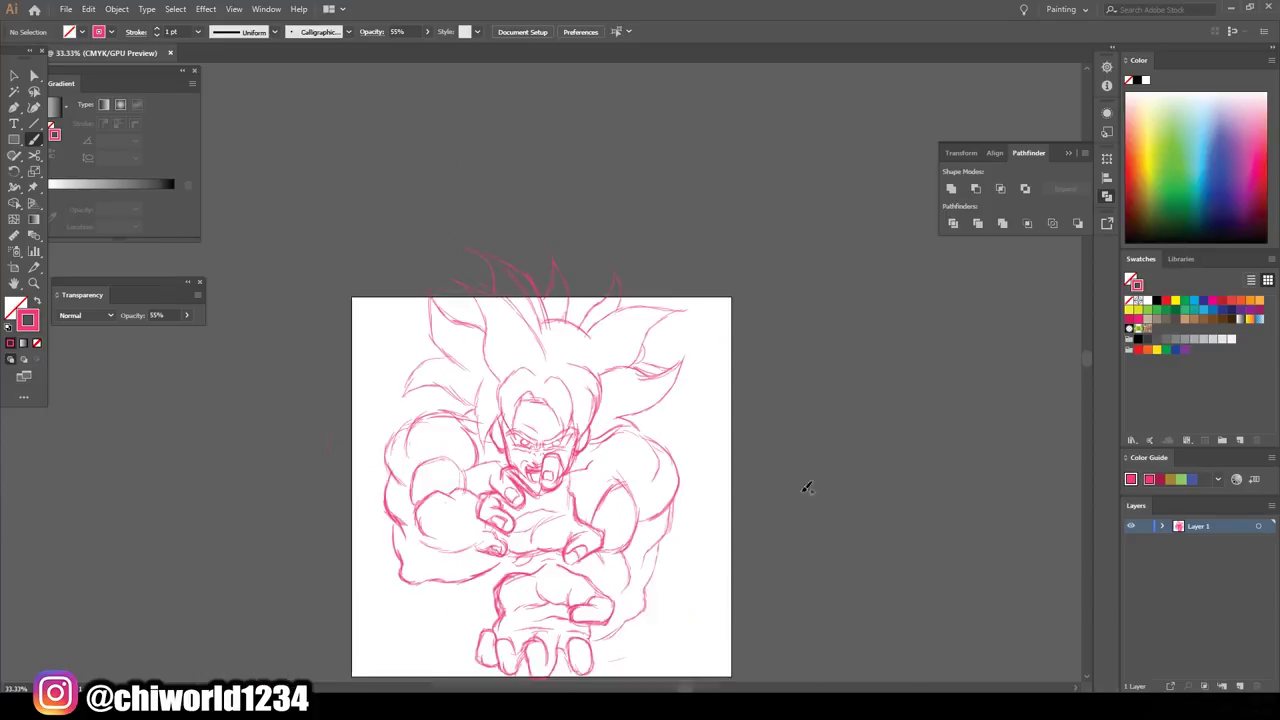
pyautogui.hotkey('ctrl', 'a')
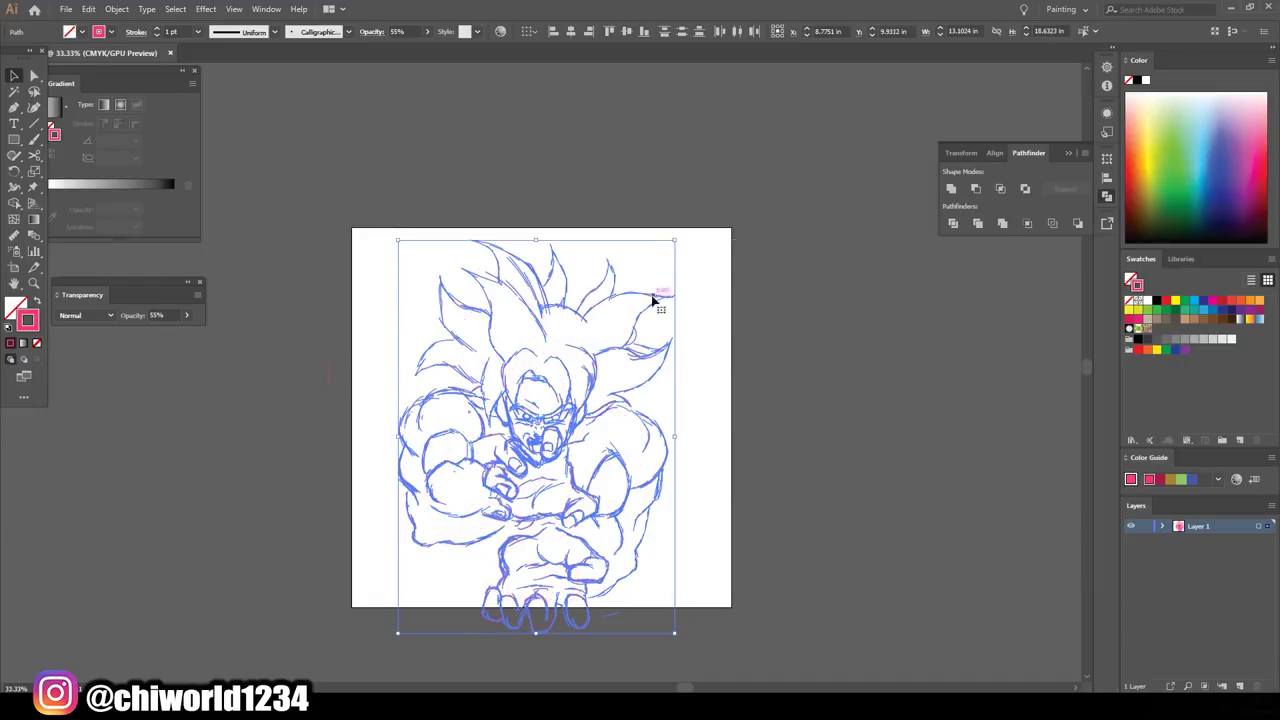
pyautogui.moveTo(647, 243); pyautogui.dragTo(674, 214)
pyautogui.hotkey('ctrl', 'shift', 'a')
pyautogui.hotkey('ctrl', '-')
pyautogui.hotkey('ctrl', '+')
pyautogui.hotkey('ctrl', '+')
pyautogui.hotkey('ctrl', '+')
# - Refine the fists with Pencil strokes, redrawing the thumb, and draw thick angry eyebrows
pyautogui.press('n')
pyautogui.moveTo(430, 414); pyautogui.dragTo(420, 458)
pyautogui.moveTo(460, 310); pyautogui.dragTo(470, 334)
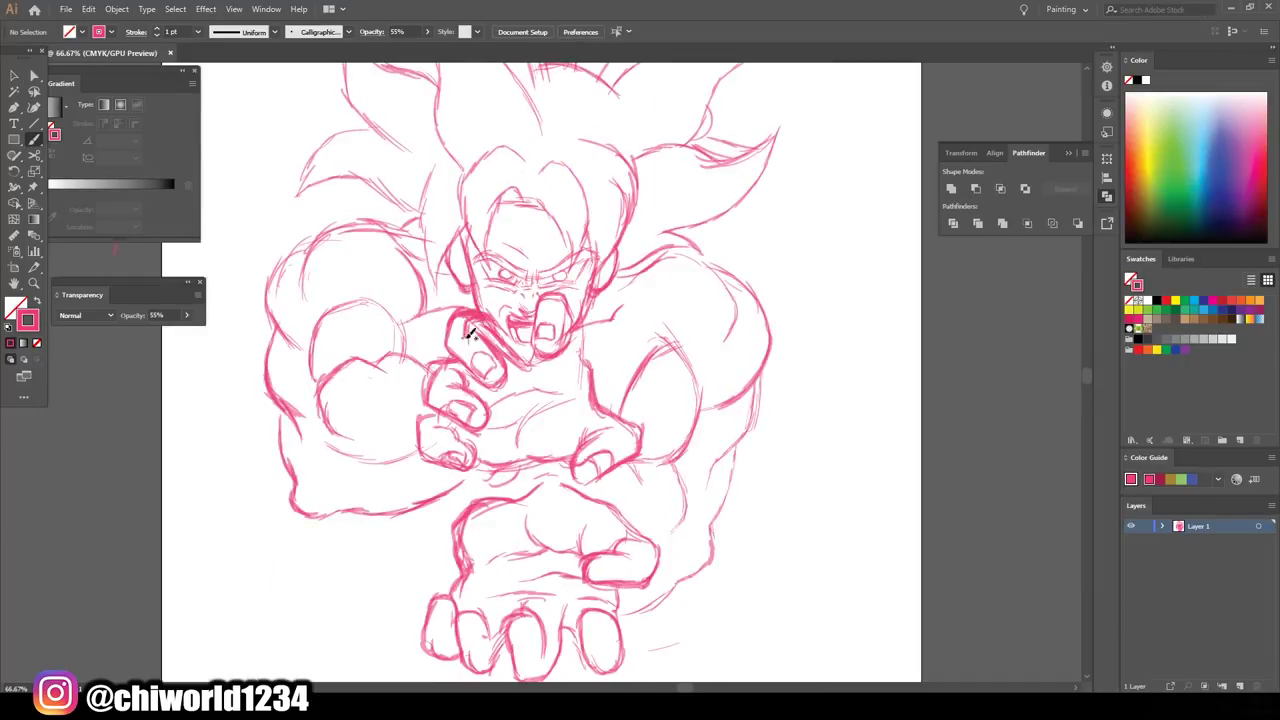
pyautogui.moveTo(472, 461); pyautogui.dragTo(398, 396)
pyautogui.moveTo(440, 342); pyautogui.dragTo(398, 450)
pyautogui.moveTo(650, 490)
pyautogui.mouseDown()
pyautogui.moveTo(612, 618)
pyautogui.moveTo(500, 500)
pyautogui.mouseUp()
pyautogui.hotkey('ctrl', '-')
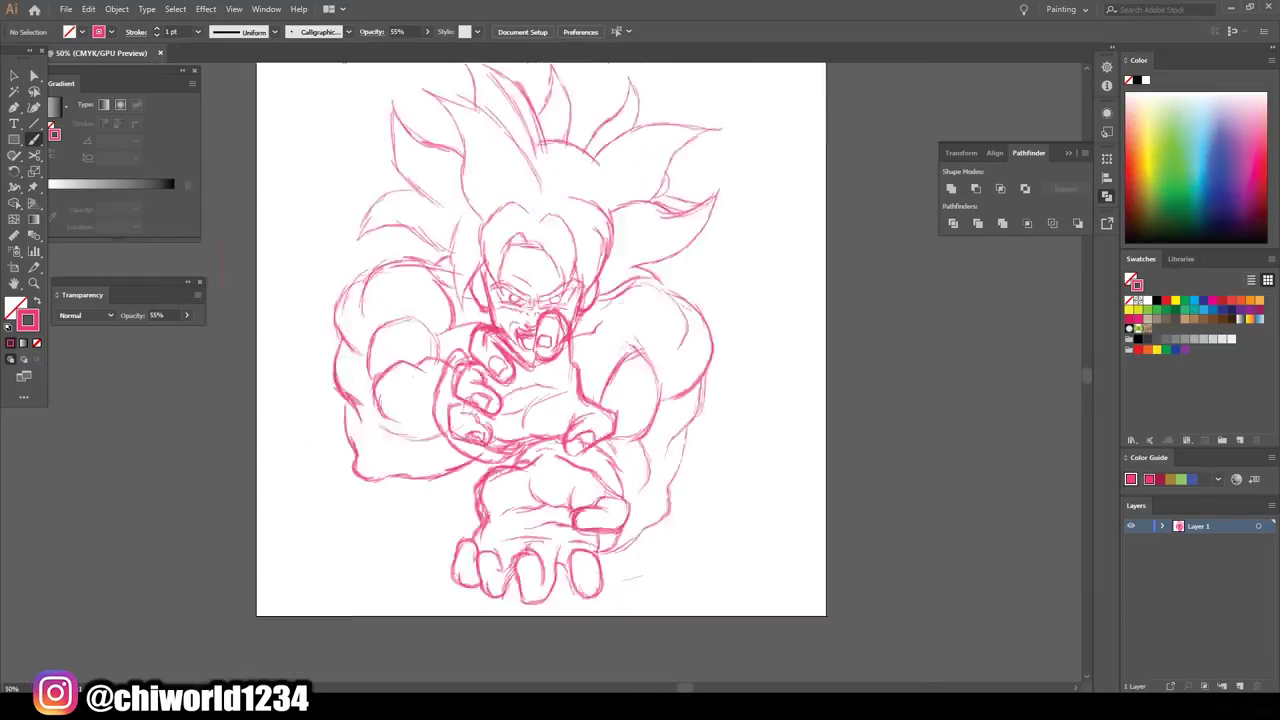
pyautogui.hotkey('ctrl', '+')
pyautogui.hotkey('ctrl', '+')
pyautogui.hotkey('ctrl', '+')
pyautogui.moveTo(540, 425)
pyautogui.mouseDown()
pyautogui.moveTo(705, 368)
pyautogui.moveTo(537, 423)
pyautogui.moveTo(340, 370)
pyautogui.mouseUp()
# - Add pupils, lines under both eyes, and a short stroke near the mouth
pyautogui.moveTo(482, 420); pyautogui.dragTo(382, 410)
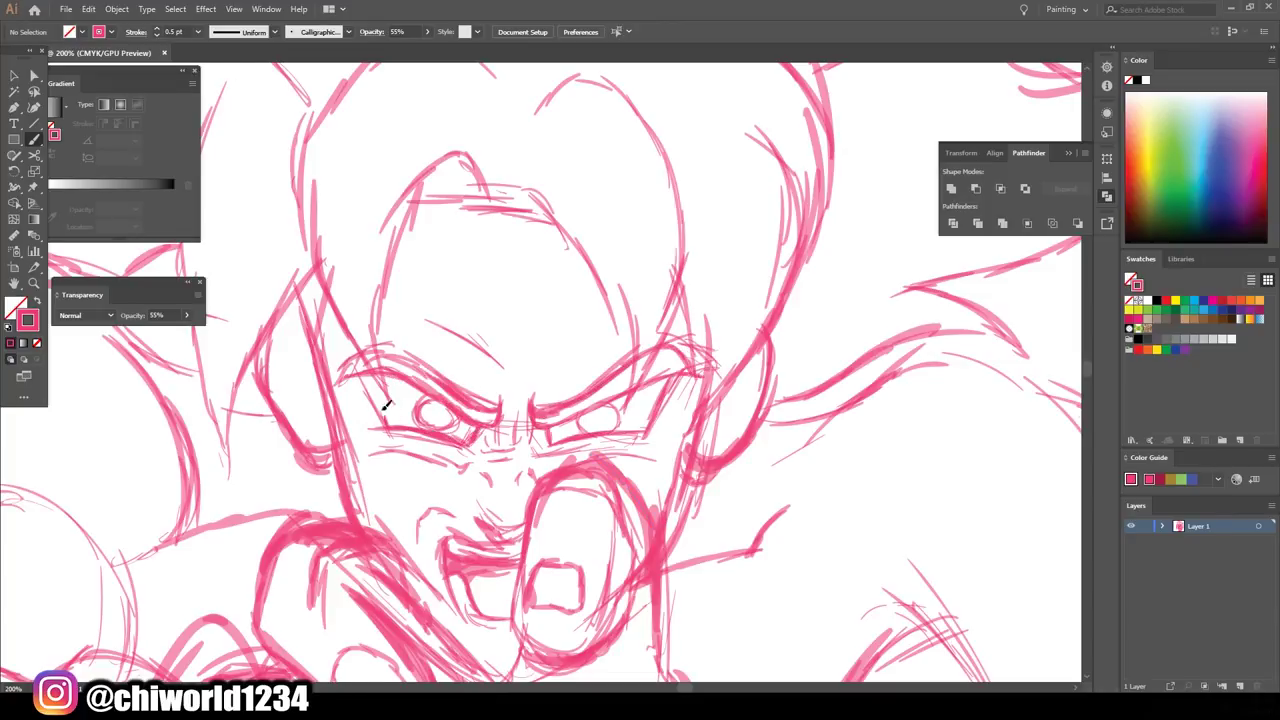
pyautogui.moveTo(617, 410); pyautogui.dragTo(598, 420)
pyautogui.moveTo(445, 405)
pyautogui.mouseDown()
pyautogui.moveTo(425, 414)
pyautogui.moveTo(455, 420)
pyautogui.mouseUp()
pyautogui.moveTo(640, 440)
pyautogui.mouseDown()
pyautogui.moveTo(540, 460)
pyautogui.moveTo(376, 447)
pyautogui.mouseUp()
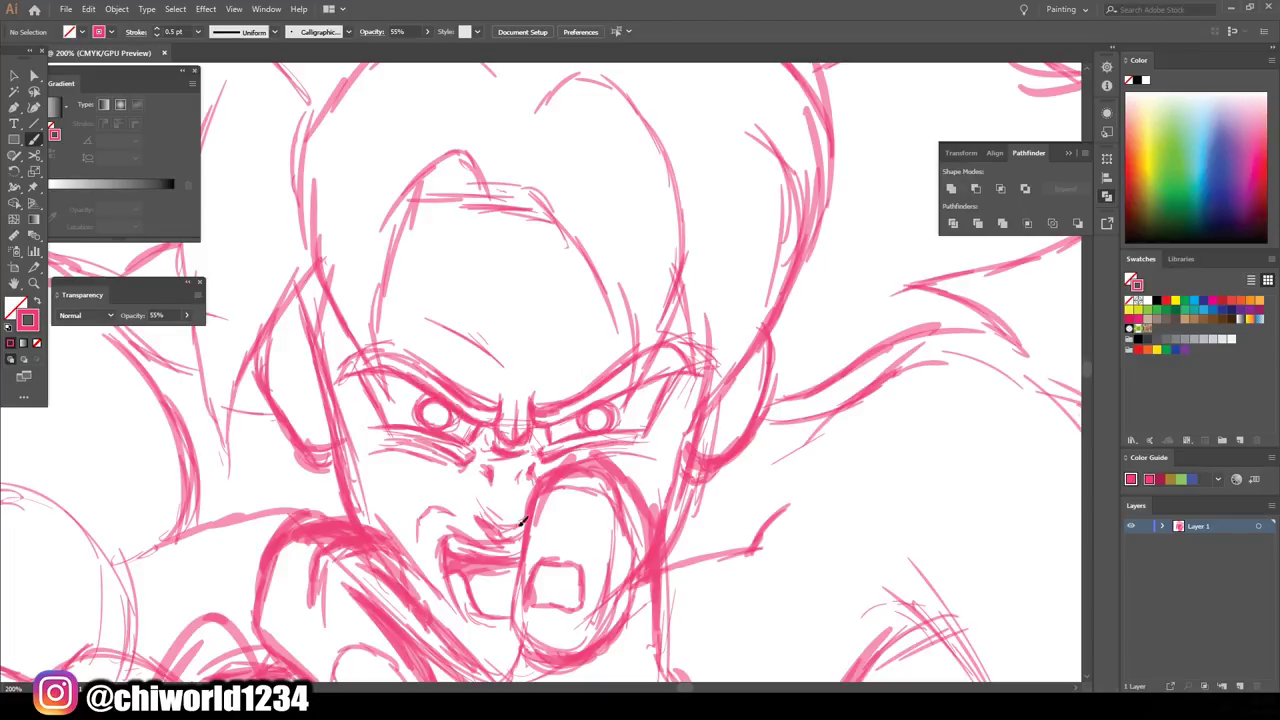
pyautogui.moveTo(516, 530); pyautogui.dragTo(477, 606)
# - Redraw the right shoulder outline and review the whole figure at several zoom levels
pyautogui.hotkey('ctrl', '-')
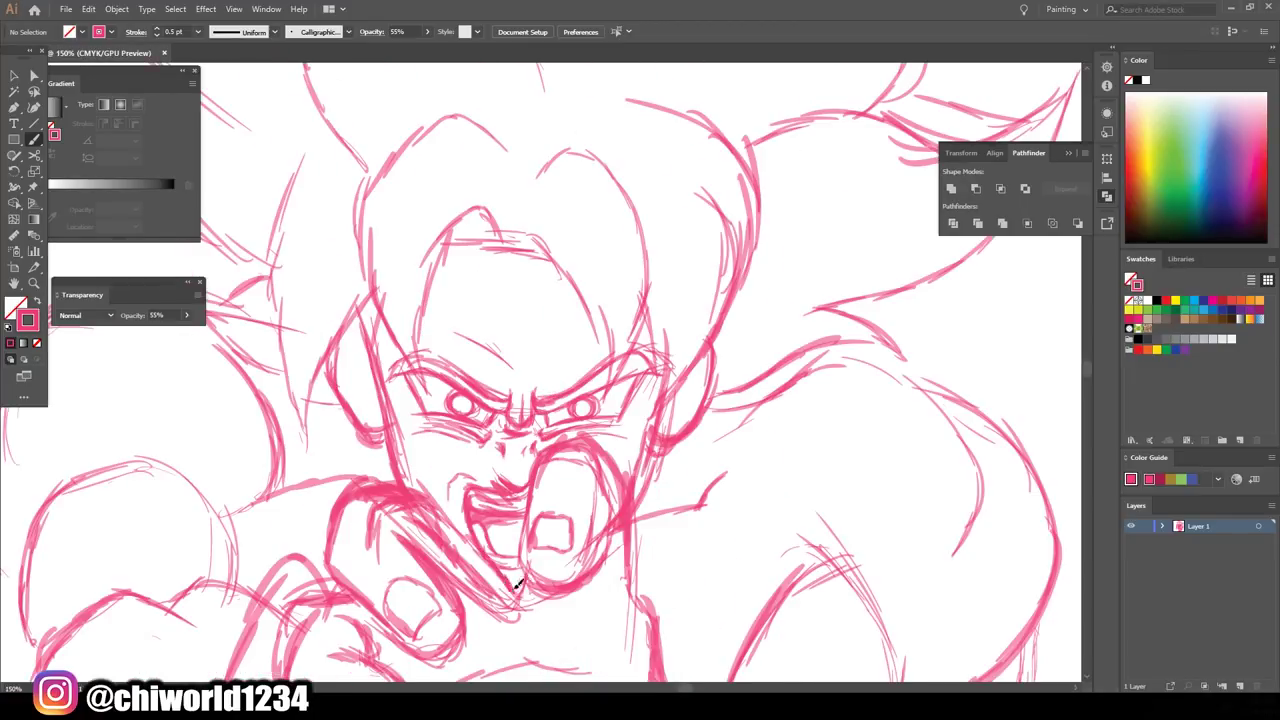
pyautogui.hotkey('ctrl', '-')
pyautogui.hotkey('ctrl', '-')
pyautogui.hotkey('ctrl', '-')
pyautogui.hotkey('ctrl', '+')
pyautogui.moveTo(740, 445); pyautogui.dragTo(687, 356)
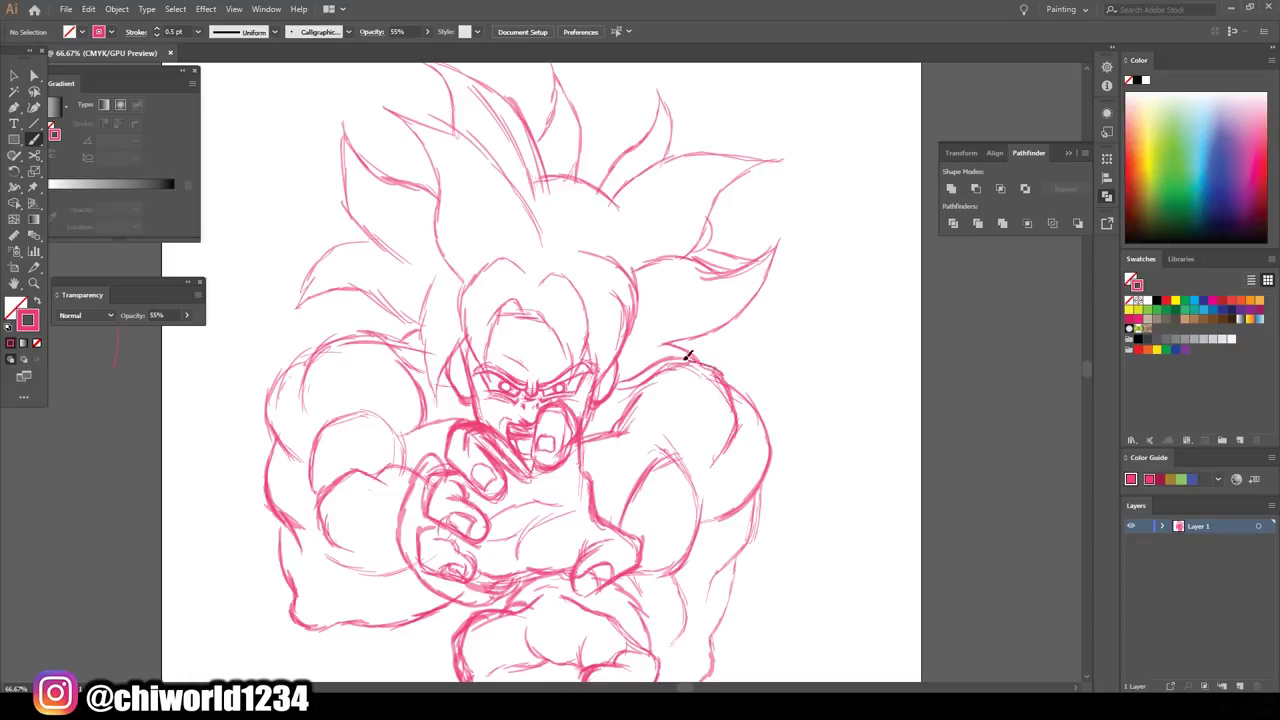
pyautogui.hotkey('ctrl', '-')
pyautogui.hotkey('ctrl', '-')
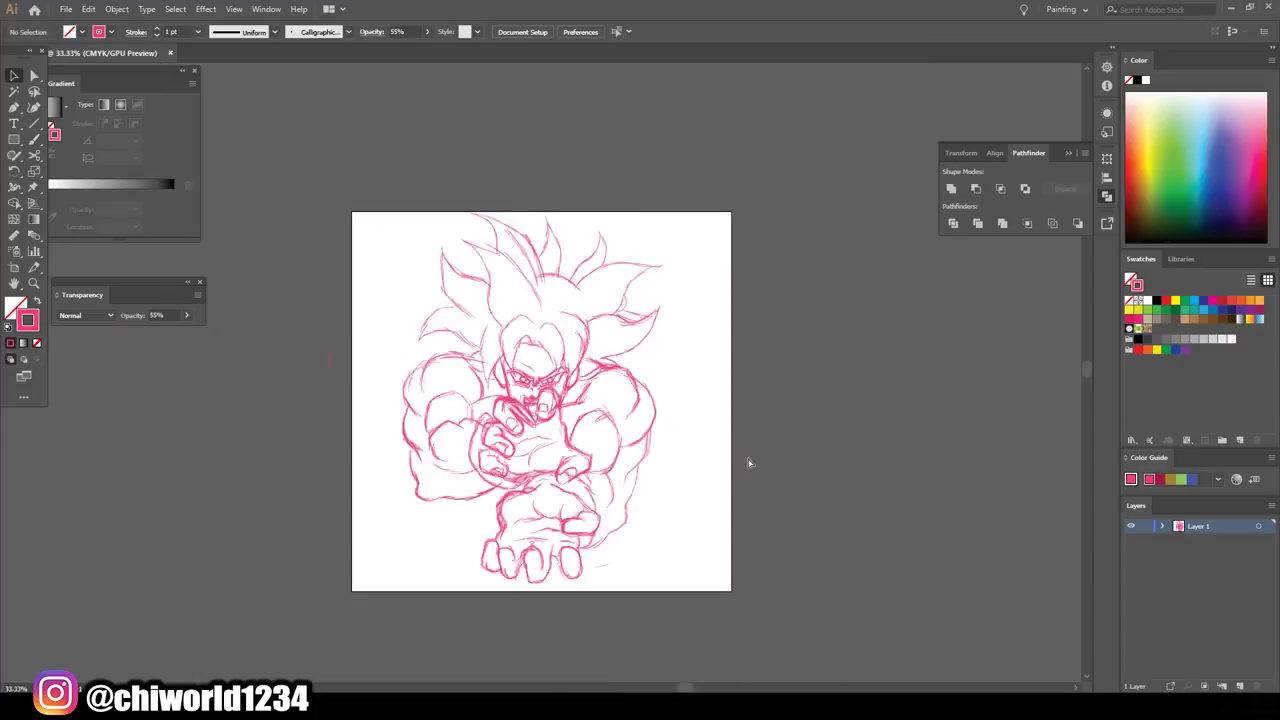
pyautogui.hotkey('ctrl', '+')
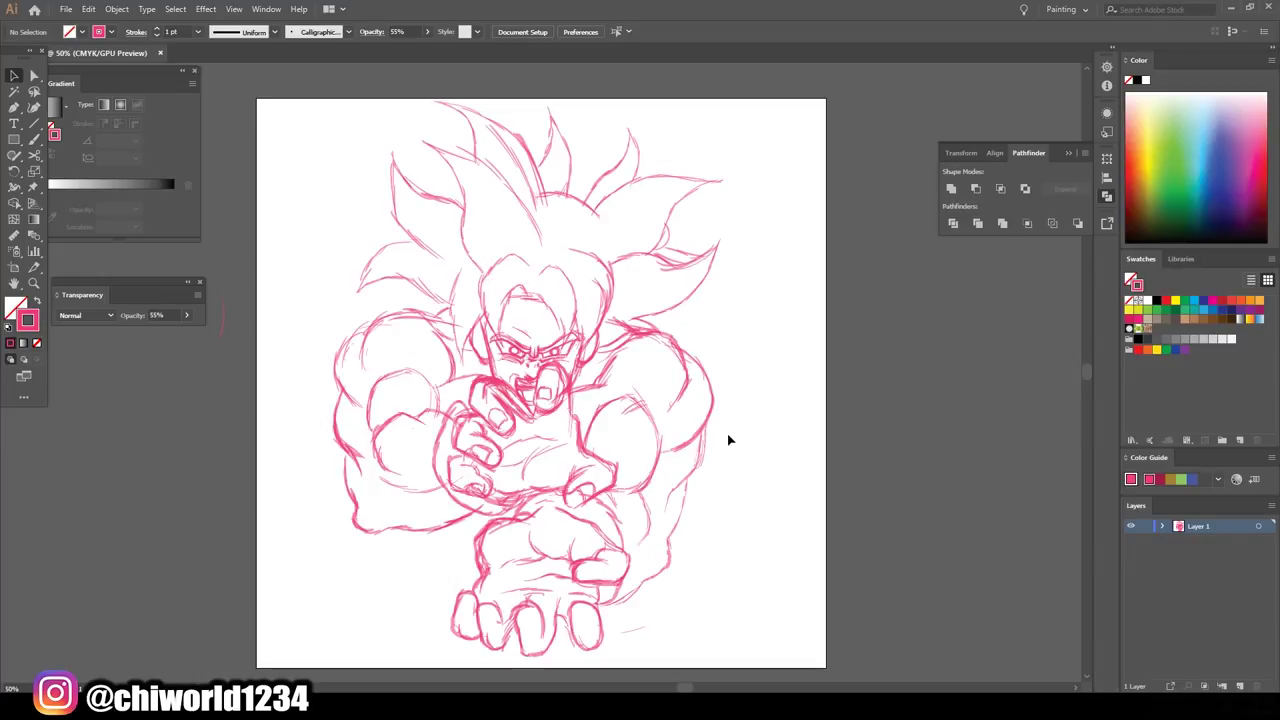
pyautogui.scroll(-1, 728, 440)
pyautogui.hotkey('ctrl', '+')
pyautogui.hotkey('ctrl', '+')
pyautogui.press('b')
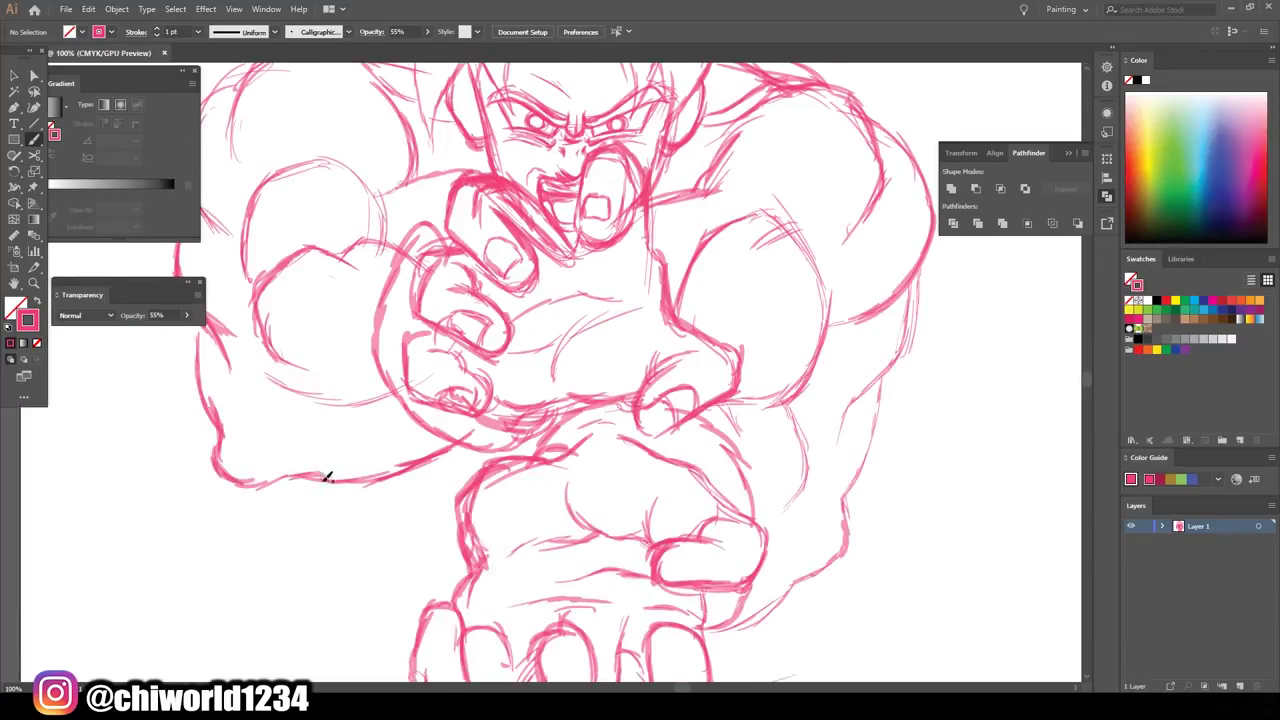
pyautogui.hotkey('ctrl', '-')
pyautogui.hotkey('ctrl', '-')
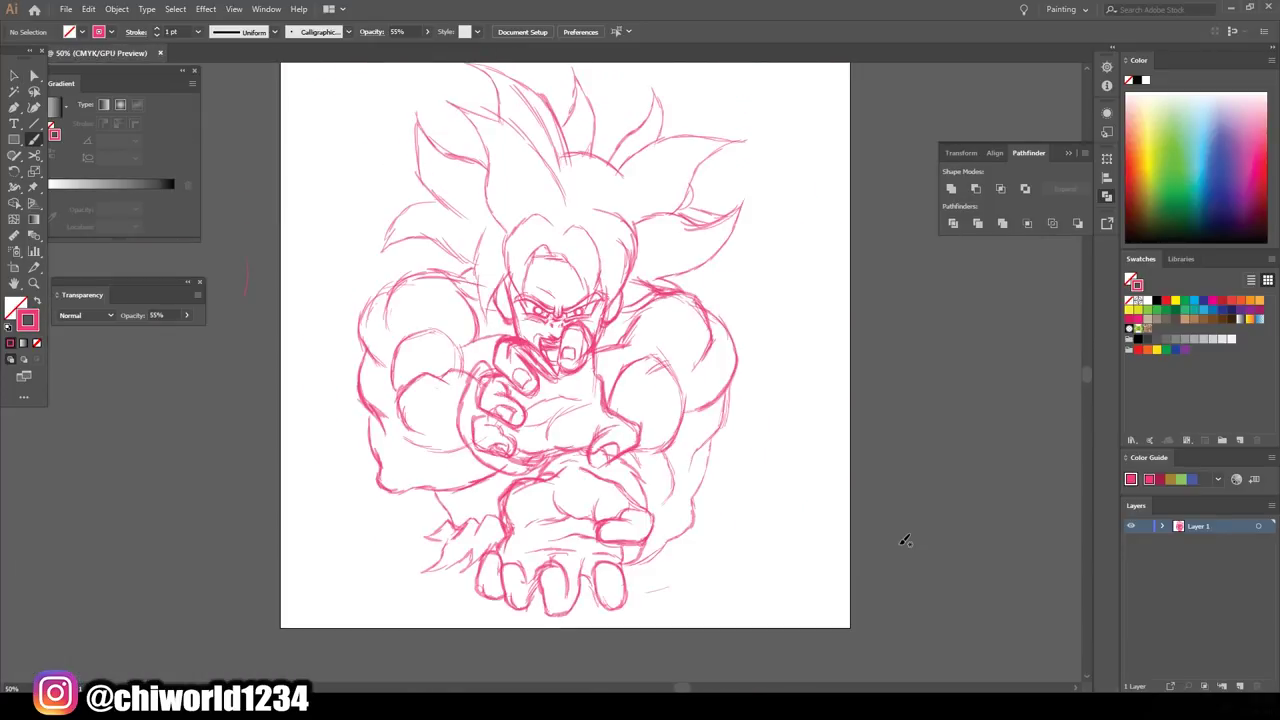
pyautogui.scroll(1, 928, 518)
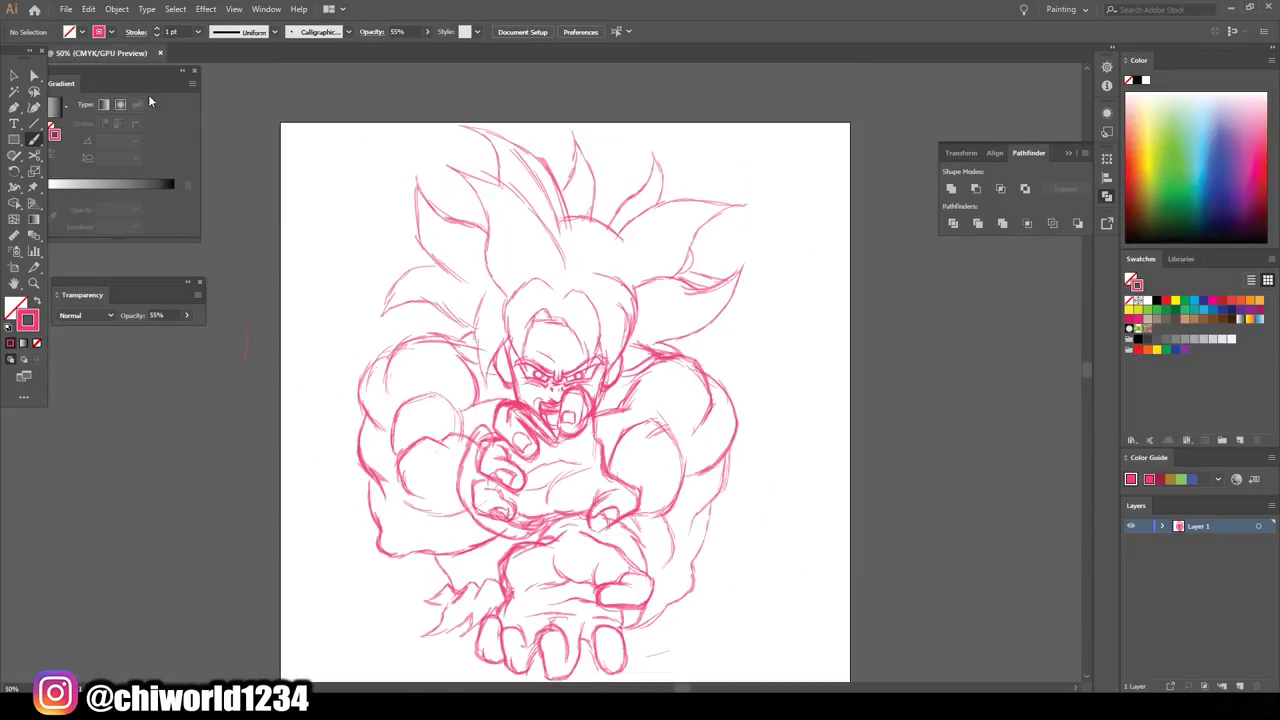
# - Nudge the selected hair strokes and fade the whole sketch to 29% opacity
pyautogui.press('v')
pyautogui.moveTo(749, 149); pyautogui.dragTo(729, 158)
pyautogui.hotkey('ctrl', 'a')
pyautogui.scroll(-1, 866, 423)
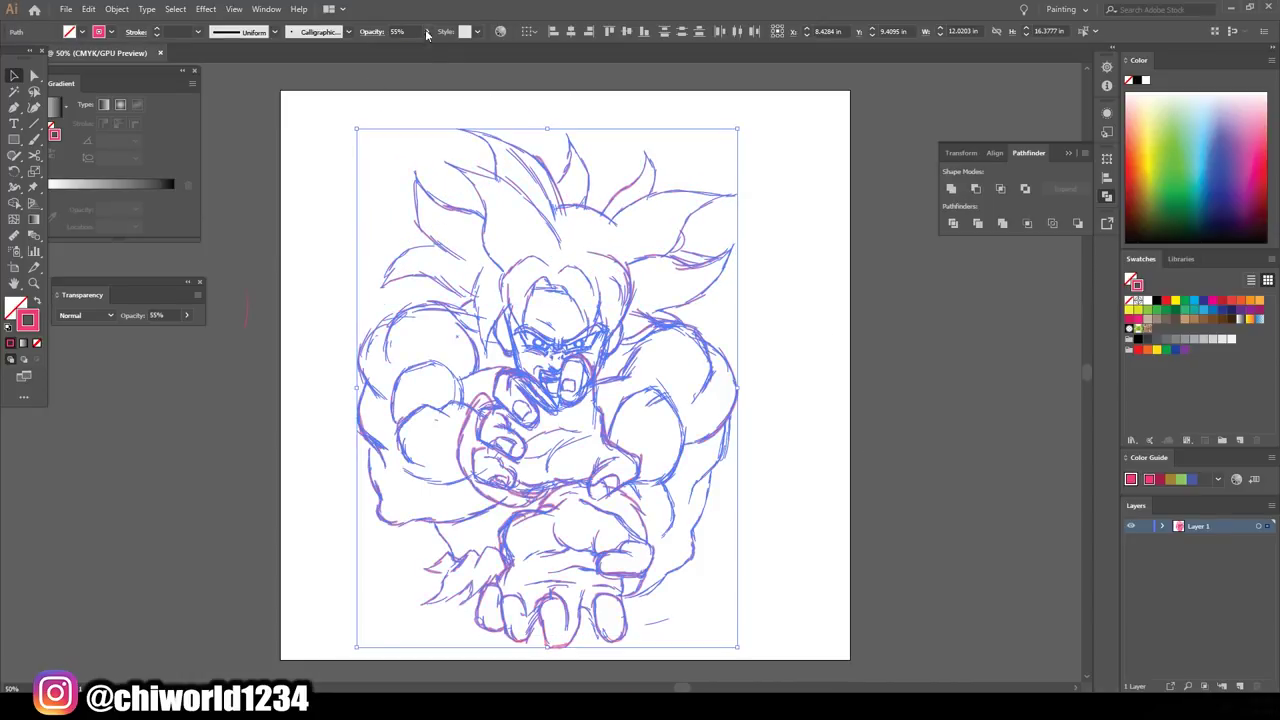
pyautogui.click(427, 31)
pyautogui.moveTo(400, 52); pyautogui.dragTo(392, 52)
# - Add a new line-art layer, reset default colours and lock the sketch layer
pyautogui.click(811, 376)
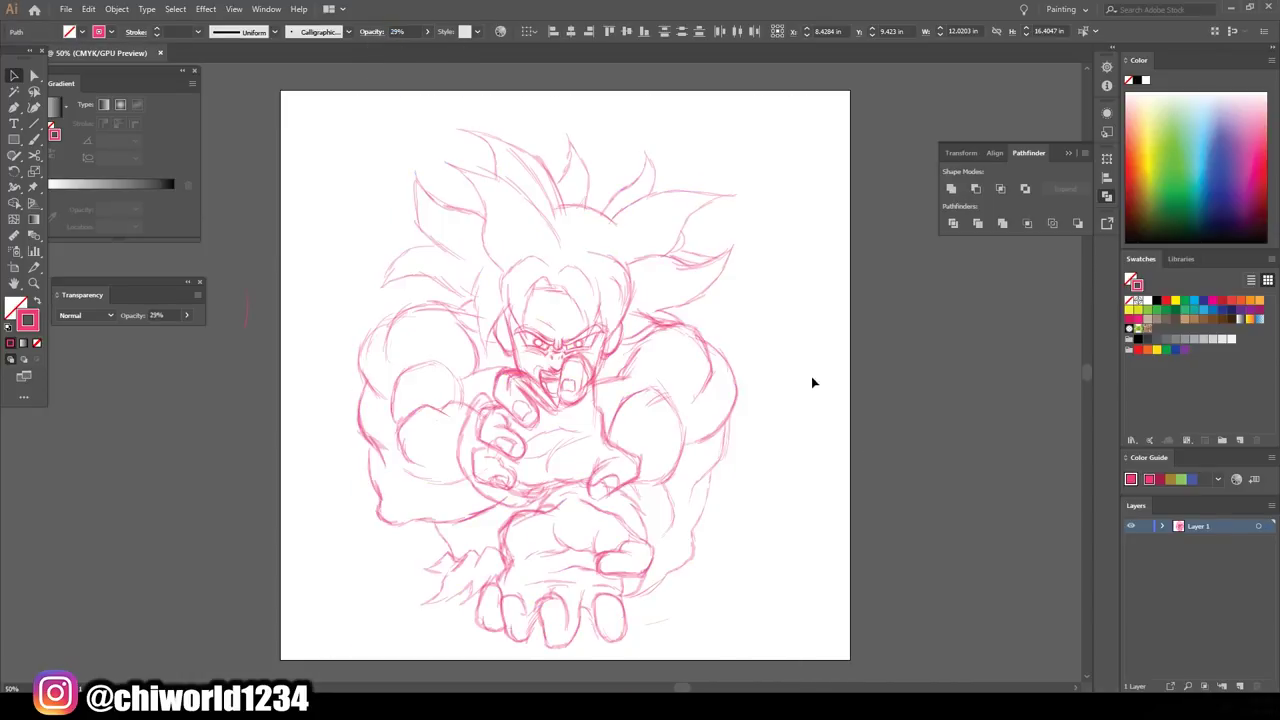
pyautogui.hotkey('ctrl', 'l')
pyautogui.hotkey('ctrl', '+')
pyautogui.hotkey('ctrl', '+')
pyautogui.hotkey('ctrl', '+')
pyautogui.scroll(3, 540, 370)
pyautogui.scroll(-2, 540, 370)
pyautogui.click(8, 328)
# - Ink both eyebrows in black with the Paintbrush, redrawing the left brow once
pyautogui.press('b')
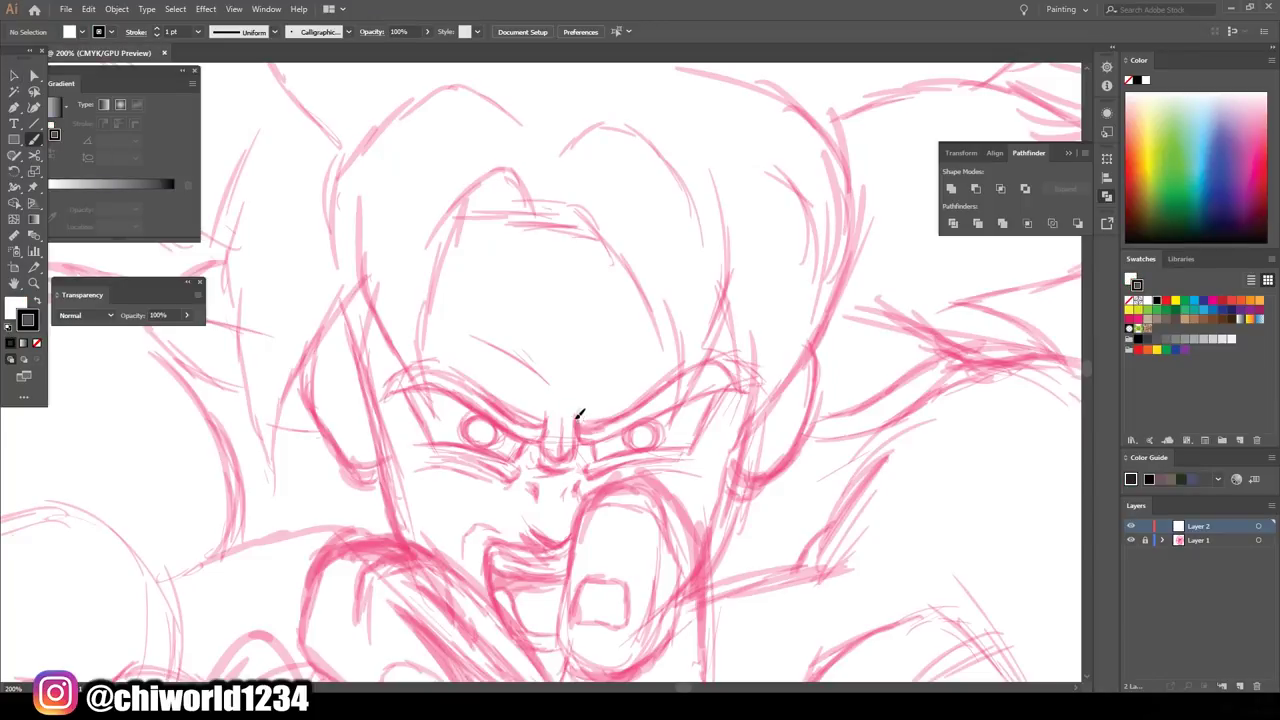
pyautogui.moveTo(576, 416); pyautogui.dragTo(678, 403)
pyautogui.hotkey('ctrl', '+')
pyautogui.hotkey('ctrl', '+')
pyautogui.hotkey('ctrl', '+')
pyautogui.moveTo(388, 498); pyautogui.dragTo(700, 368)
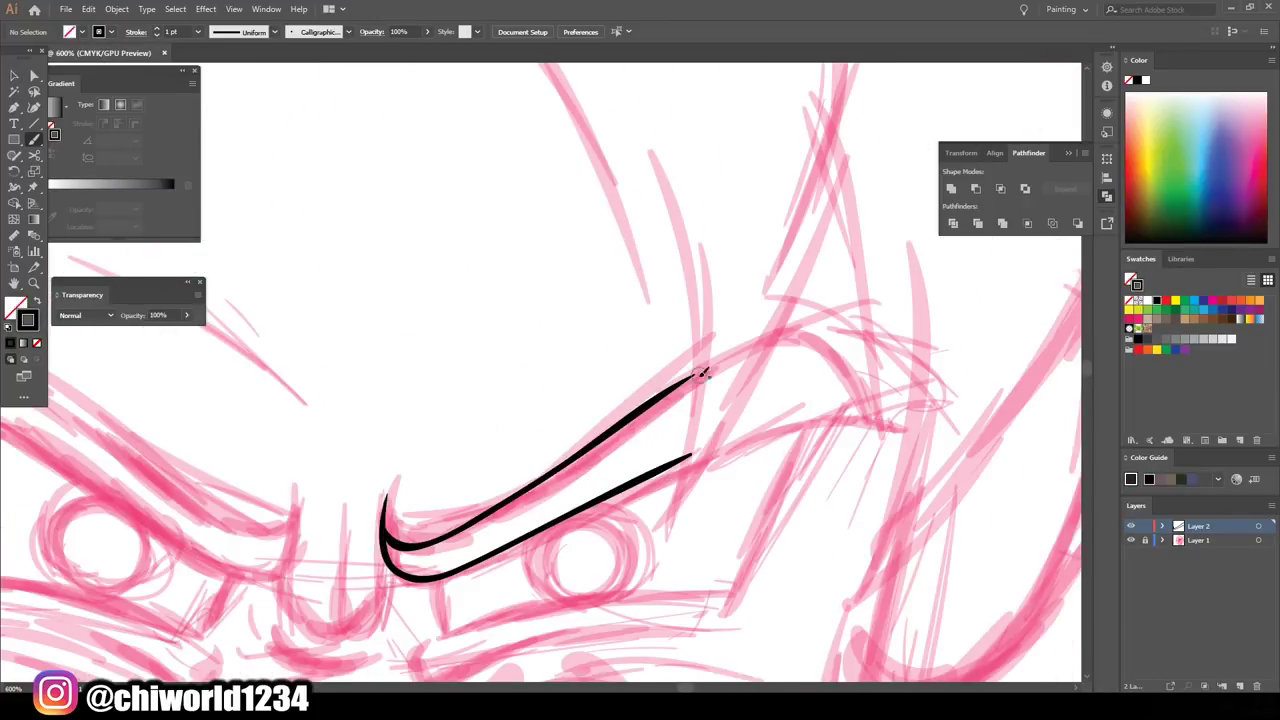
pyautogui.moveTo(826, 323); pyautogui.dragTo(868, 420)
pyautogui.moveTo(363, 646); pyautogui.dragTo(737, 641)
pyautogui.moveTo(314, 410)
pyautogui.mouseDown()
pyautogui.moveTo(671, 565)
pyautogui.moveTo(314, 410)
pyautogui.mouseUp()
pyautogui.hotkey('ctrl', 'z')
pyautogui.moveTo(292, 330)
pyautogui.mouseDown()
pyautogui.moveTo(432, 386)
pyautogui.moveTo(560, 478)
pyautogui.mouseUp()
# - Ink both sides of the nose bridge plus a thin inner line
pyautogui.hotkey('ctrl', '-')
pyautogui.hotkey('ctrl', '-')
pyautogui.hotkey('ctrl', '-')
pyautogui.hotkey('ctrl', '+')
pyautogui.hotkey('ctrl', '+')
pyautogui.hotkey('ctrl', '+')
pyautogui.scroll(-2, 983, 551)
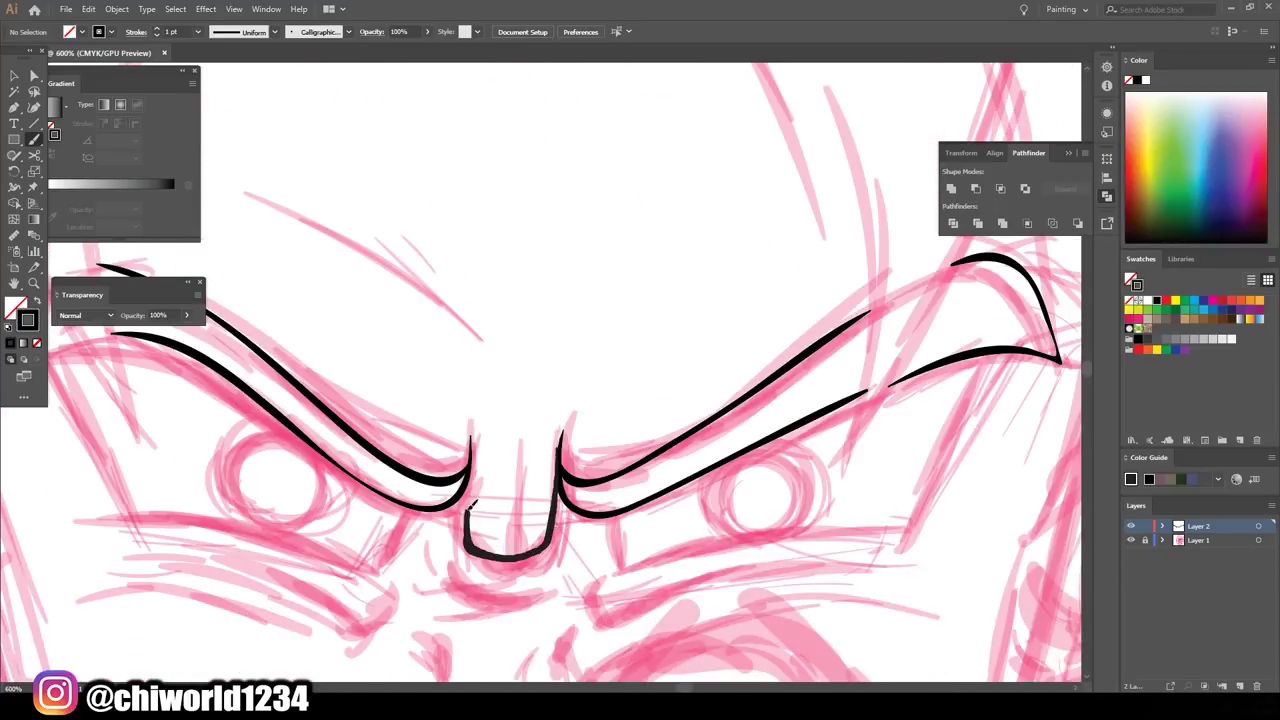
pyautogui.moveTo(514, 545); pyautogui.dragTo(571, 409)
pyautogui.moveTo(470, 470); pyautogui.dragTo(470, 414)
pyautogui.hotkey('ctrl', '-')
pyautogui.hotkey('ctrl', '-')
pyautogui.hotkey('ctrl', '-')
pyautogui.hotkey('ctrl', '+')
pyautogui.hotkey('ctrl', '+')
pyautogui.moveTo(514, 496); pyautogui.dragTo(520, 470)
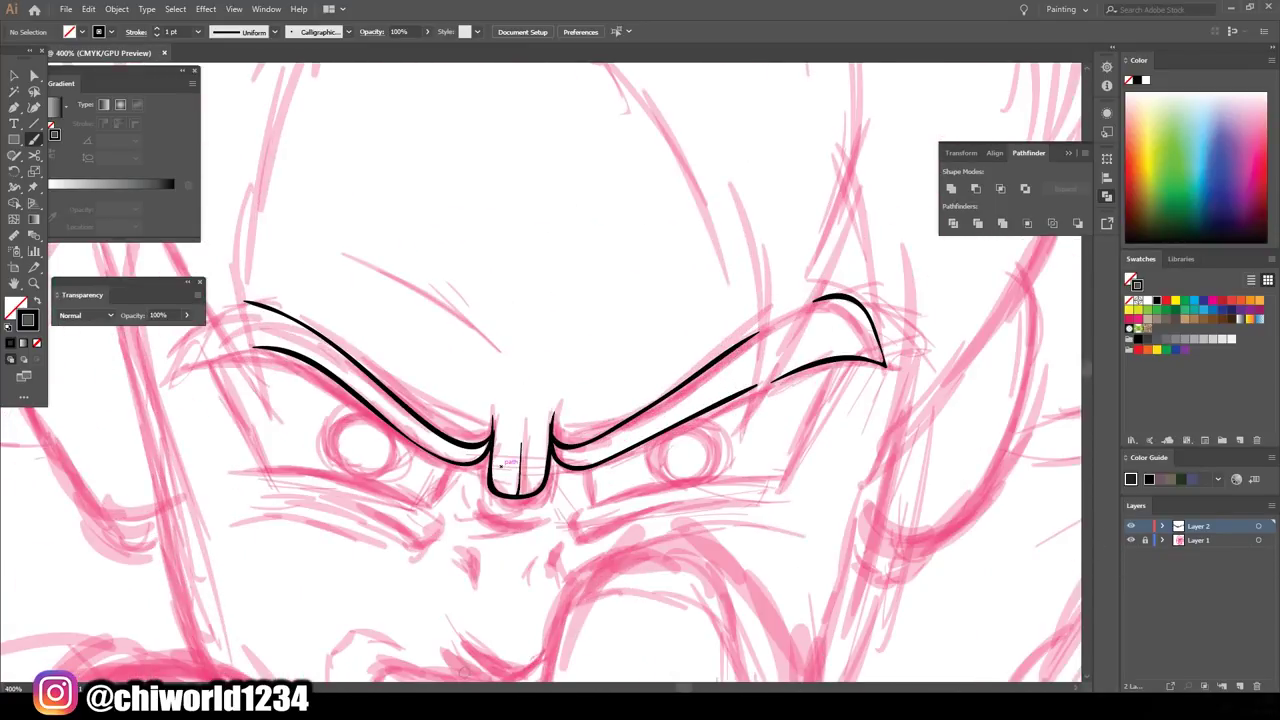
# - Ink the lower outlines under the right and left eyes
pyautogui.hotkey('ctrl', '+')
pyautogui.hscroll(1, 518, 535)
pyautogui.moveTo(518, 535)
pyautogui.mouseDown()
pyautogui.moveTo(816, 560)
pyautogui.moveTo(900, 360)
pyautogui.mouseUp()
pyautogui.hscroll(-3, 614, 643)
pyautogui.moveTo(478, 512); pyautogui.dragTo(210, 518)
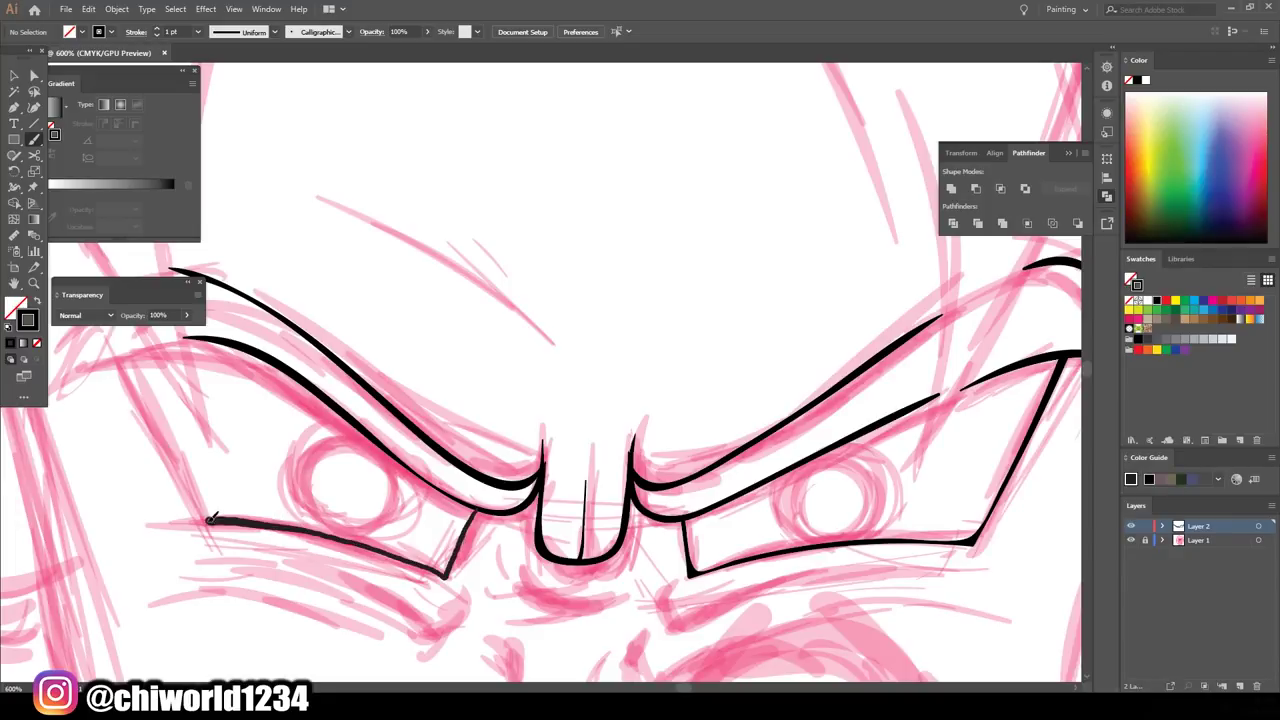
pyautogui.hotkey('ctrl', '-')
pyautogui.hotkey('ctrl', '-')
pyautogui.hotkey('ctrl', '+')
pyautogui.hotkey('ctrl', '+')
pyautogui.hotkey('ctrl', '-')
pyautogui.hotkey('ctrl', '-')
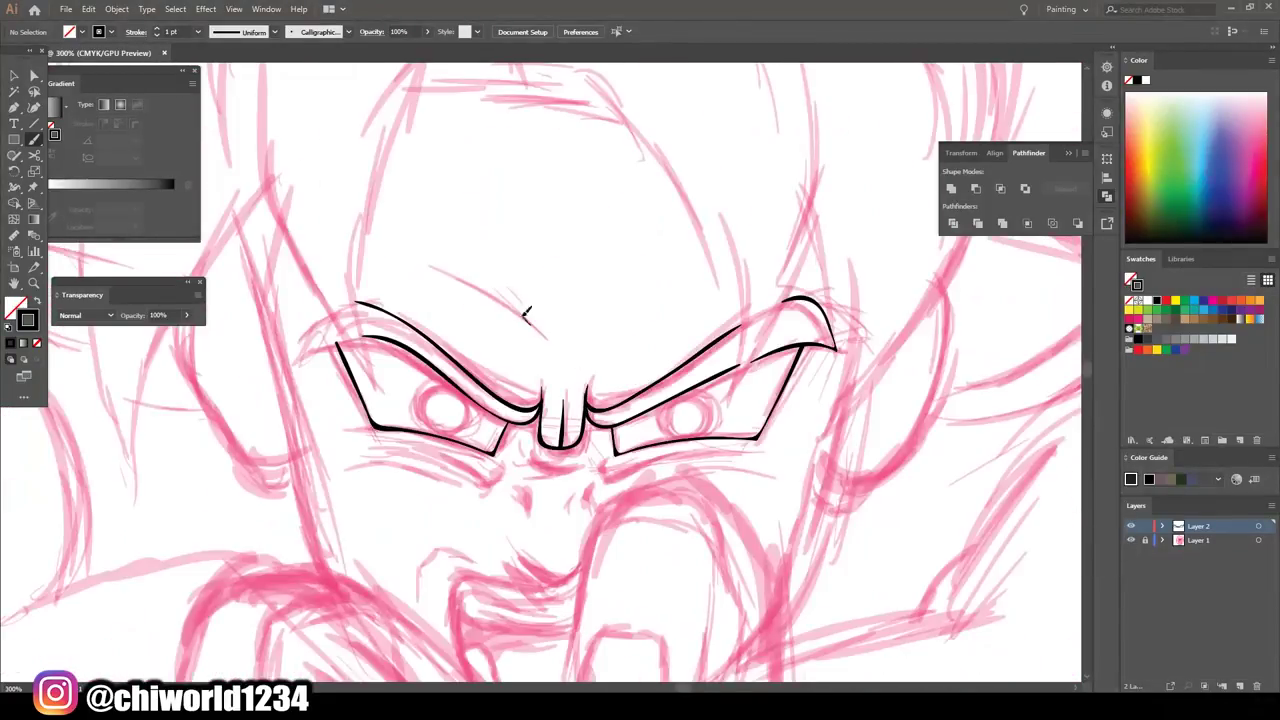
# - Add two brow strokes above the eyes and a mouth stroke, checking with the sketch hidden
pyautogui.moveTo(420, 250); pyautogui.dragTo(530, 325)
pyautogui.moveTo(612, 328); pyautogui.dragTo(664, 280)
pyautogui.click(1131, 540)
pyautogui.click(1131, 540)
pyautogui.hotkey('ctrl', '+')
pyautogui.moveTo(510, 520); pyautogui.dragTo(590, 540)
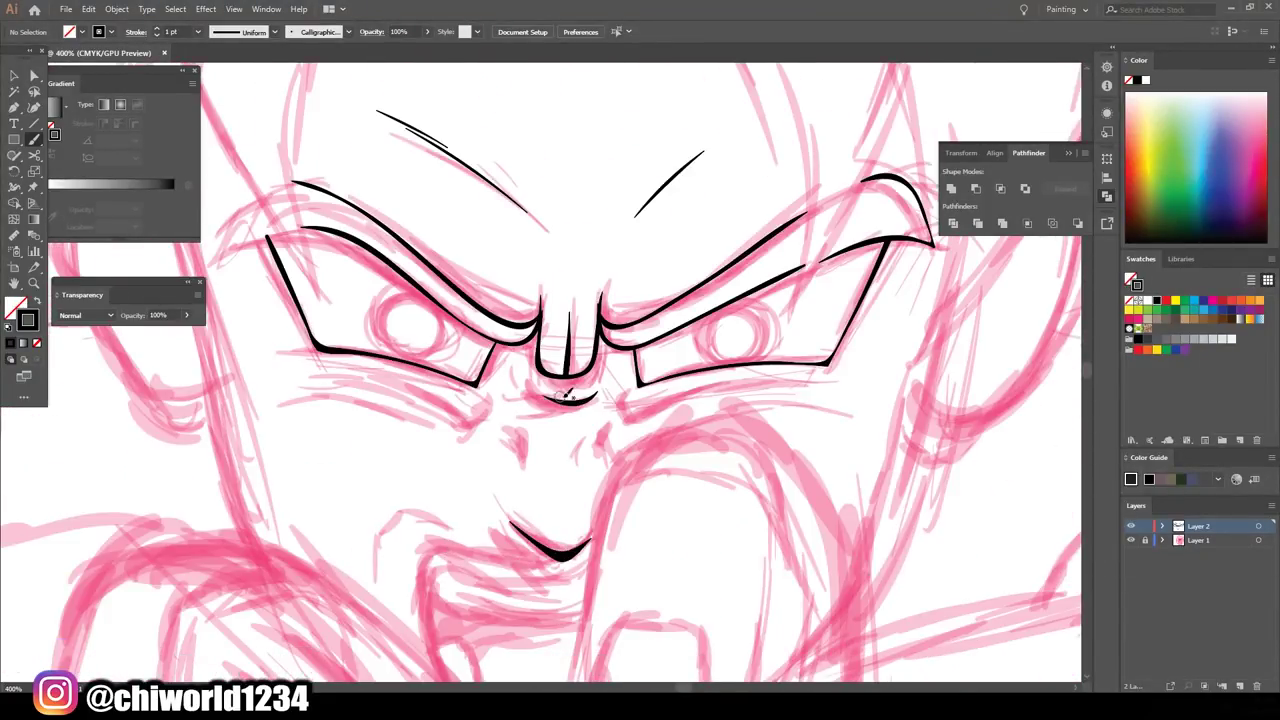
# - Ink creases under both eyes and a short line near the mouth
pyautogui.moveTo(624, 403); pyautogui.dragTo(810, 386)
pyautogui.moveTo(490, 405); pyautogui.dragTo(320, 366)
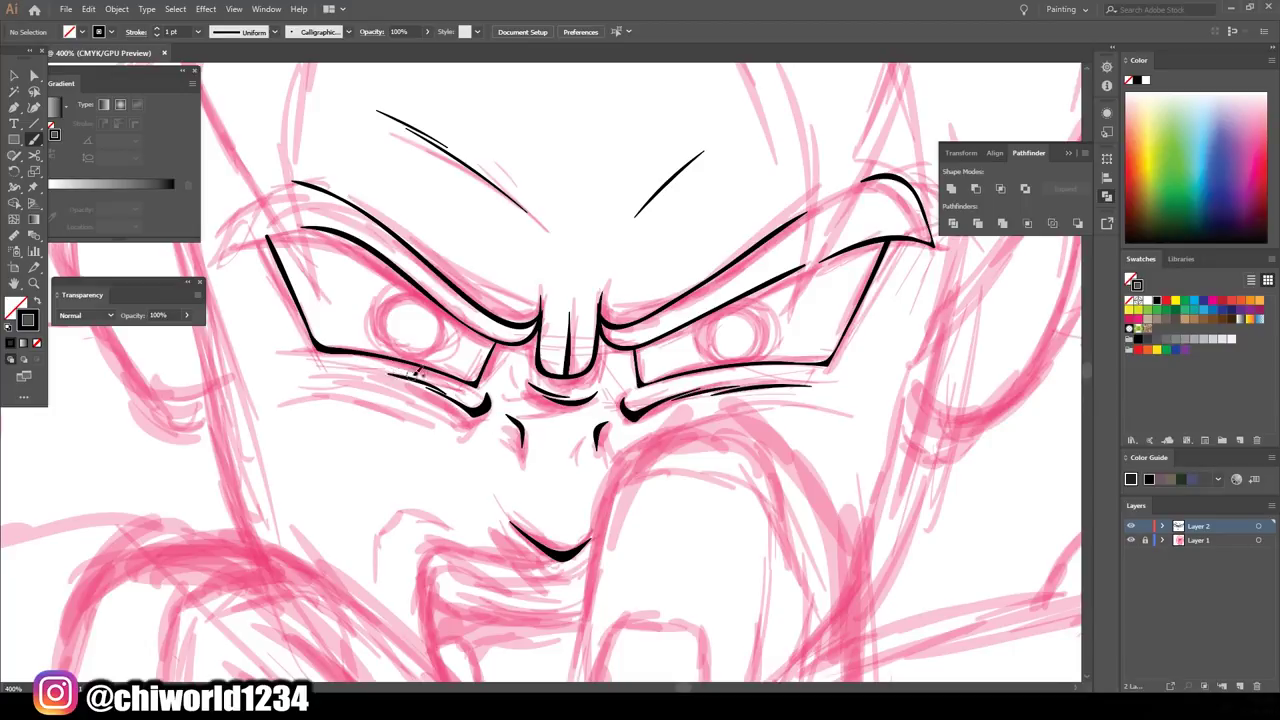
pyautogui.click(1131, 540)
pyautogui.click(1131, 540)
pyautogui.moveTo(552, 410)
pyautogui.mouseDown()
pyautogui.moveTo(497, 403)
pyautogui.moveTo(437, 540)
pyautogui.mouseUp()
# - Ink the lower lip outline, the inside of the open mouth and the contour beside it
pyautogui.moveTo(494, 612); pyautogui.dragTo(570, 620)
pyautogui.hotkey('ctrl', '-')
pyautogui.hotkey('ctrl', '-')
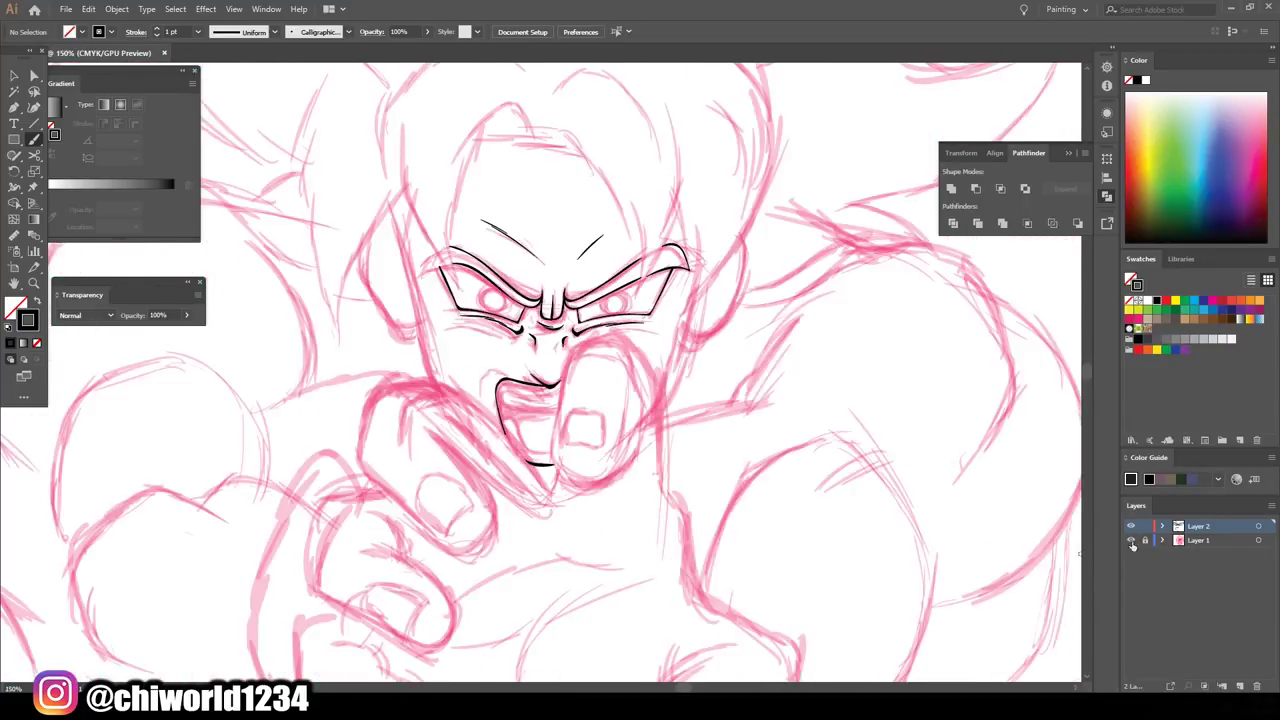
pyautogui.hotkey('ctrl', '+')
pyautogui.moveTo(648, 412)
pyautogui.mouseDown()
pyautogui.moveTo(487, 531)
pyautogui.moveTo(632, 312)
pyautogui.moveTo(688, 610)
pyautogui.mouseUp()
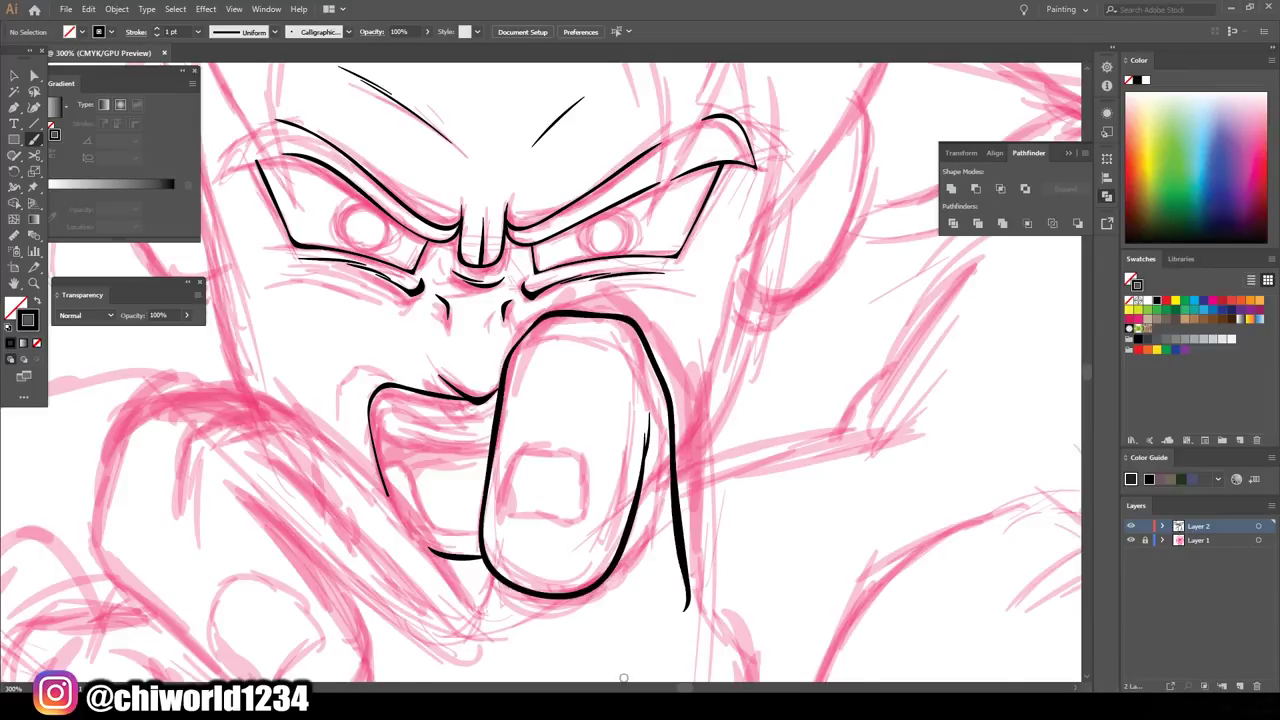
pyautogui.moveTo(943, 634); pyautogui.dragTo(1028, 551)
pyautogui.moveTo(575, 505)
pyautogui.mouseDown()
pyautogui.moveTo(260, 300)
pyautogui.moveTo(340, 640)
pyautogui.moveTo(302, 377)
pyautogui.mouseUp()
# - Redraw the fist outline and check the ink with the sketch hidden
pyautogui.hotkey('ctrl', '-')
pyautogui.hotkey('ctrl', 'z')
pyautogui.moveTo(510, 410)
pyautogui.mouseDown()
pyautogui.moveTo(310, 430)
pyautogui.moveTo(400, 372)
pyautogui.moveTo(243, 500)
pyautogui.moveTo(368, 452)
pyautogui.moveTo(340, 600)
pyautogui.moveTo(308, 528)
pyautogui.mouseUp()
pyautogui.hotkey('ctrl', '-')
pyautogui.hotkey('ctrl', '-')
pyautogui.hotkey('ctrl', '-')
pyautogui.click(1131, 540)
pyautogui.click(1131, 540)
pyautogui.hotkey('ctrl', '+')
pyautogui.hotkey('ctrl', '+')
pyautogui.hotkey('ctrl', '+')
# - Ink the right hand's outer edge and the palm's bottom outline
pyautogui.hotkey('ctrl', '-')
pyautogui.hotkey('ctrl', '-')
pyautogui.hotkey('ctrl', '-')
pyautogui.hotkey('ctrl', '+')
pyautogui.hotkey('ctrl', '+')
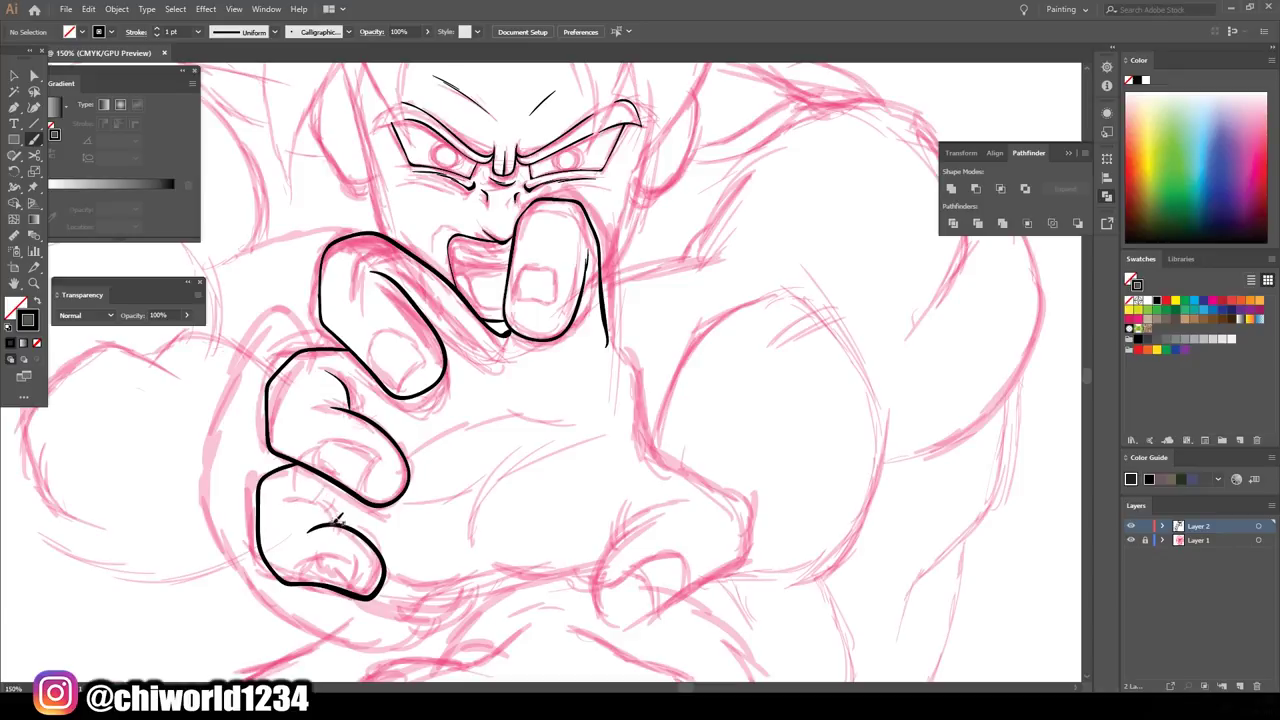
pyautogui.hotkey('ctrl', '-')
pyautogui.hotkey('ctrl', '-')
pyautogui.hotkey('ctrl', '-')
pyautogui.hotkey('ctrl', '+')
pyautogui.hotkey('ctrl', '+')
pyautogui.hotkey('ctrl', '+')
pyautogui.moveTo(612, 285)
pyautogui.mouseDown()
pyautogui.moveTo(749, 500)
pyautogui.moveTo(640, 471)
pyautogui.moveTo(651, 442)
pyautogui.mouseUp()
pyautogui.hotkey('ctrl', '-')
pyautogui.hotkey('ctrl', '-')
pyautogui.hotkey('ctrl', '-')
pyautogui.hotkey('ctrl', '+')
pyautogui.hotkey('ctrl', '+')
pyautogui.hotkey('ctrl', '+')
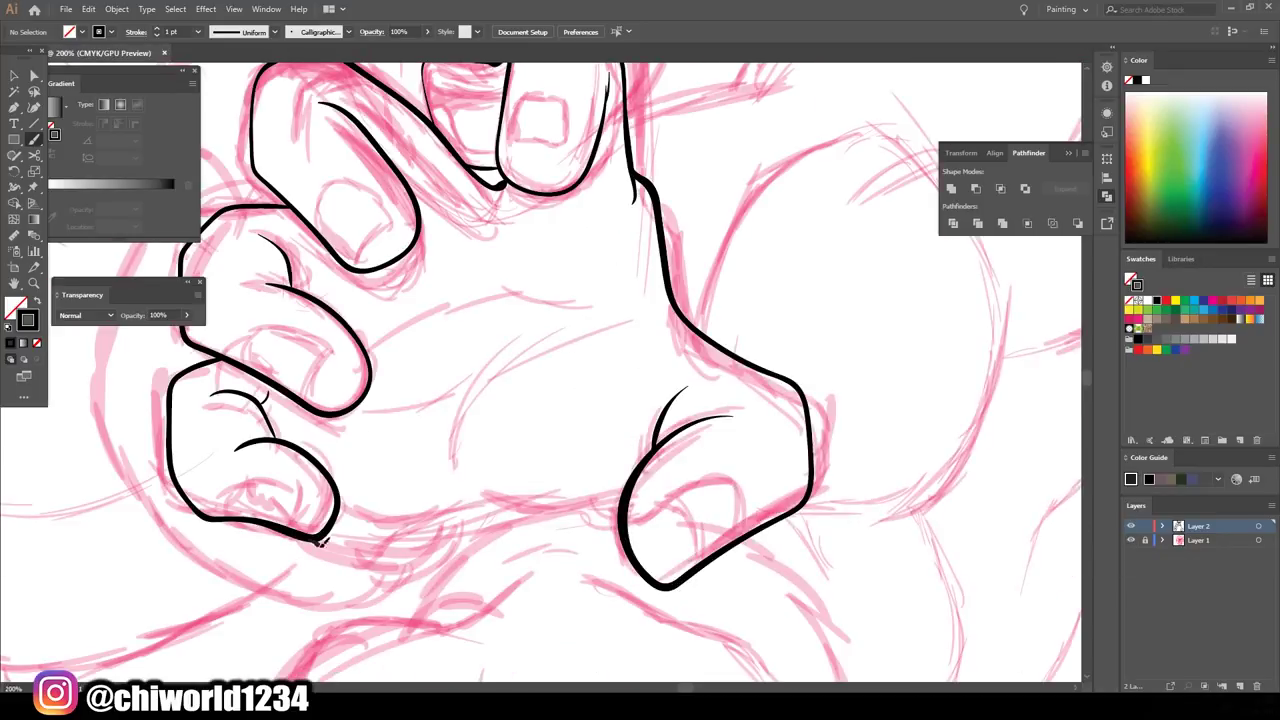
pyautogui.moveTo(316, 541); pyautogui.dragTo(621, 507)
# - Ink the lower hand's left palm edge and its right, middle and left fingers
pyautogui.hotkey('ctrl', '-')
pyautogui.hotkey('ctrl', '-')
pyautogui.hotkey('ctrl', '-')
pyautogui.hotkey('ctrl', '+')
pyautogui.hotkey('ctrl', '+')
pyautogui.hotkey('ctrl', '+')
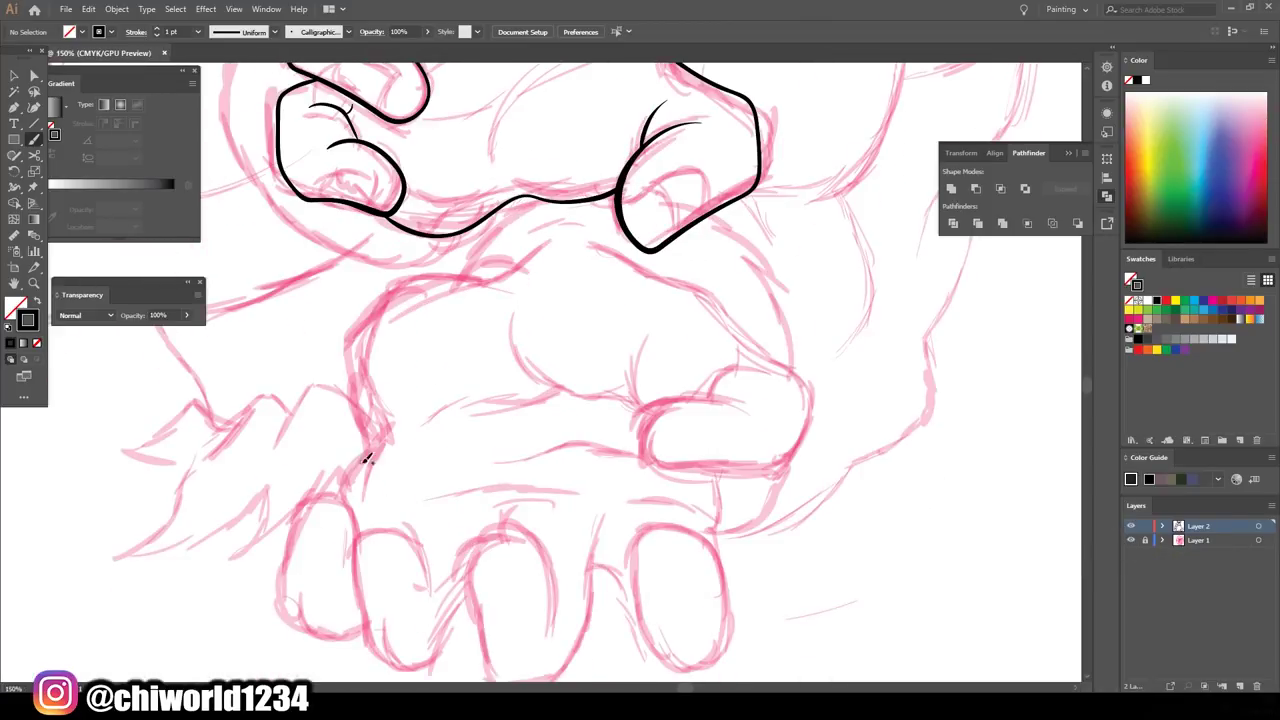
pyautogui.moveTo(364, 456)
pyautogui.mouseDown()
pyautogui.moveTo(419, 281)
pyautogui.moveTo(600, 245)
pyautogui.moveTo(791, 363)
pyautogui.moveTo(666, 457)
pyautogui.moveTo(757, 398)
pyautogui.mouseUp()
pyautogui.hotkey('ctrl', '-')
pyautogui.hotkey('ctrl', '-')
pyautogui.hotkey('ctrl', '-')
pyautogui.hotkey('ctrl', '+')
pyautogui.hotkey('ctrl', '+')
pyautogui.hotkey('ctrl', '+')
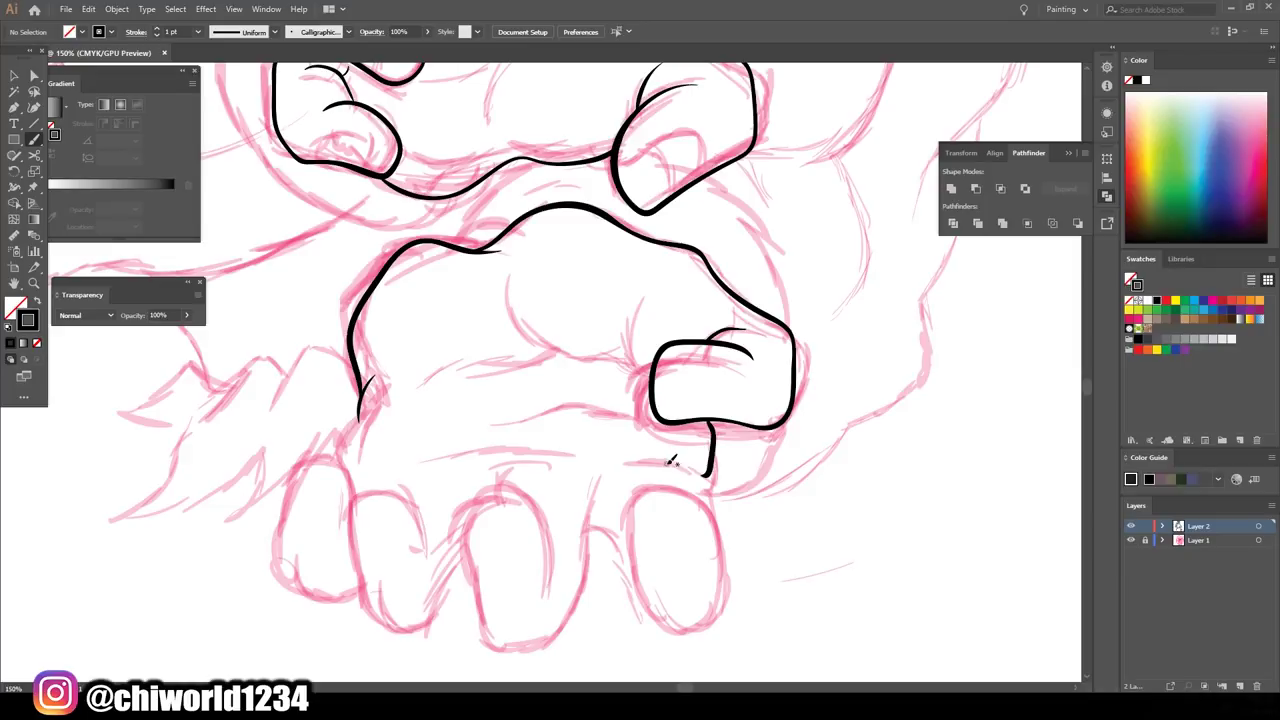
pyautogui.moveTo(671, 460)
pyautogui.mouseDown()
pyautogui.moveTo(648, 628)
pyautogui.moveTo(720, 597)
pyautogui.mouseUp()
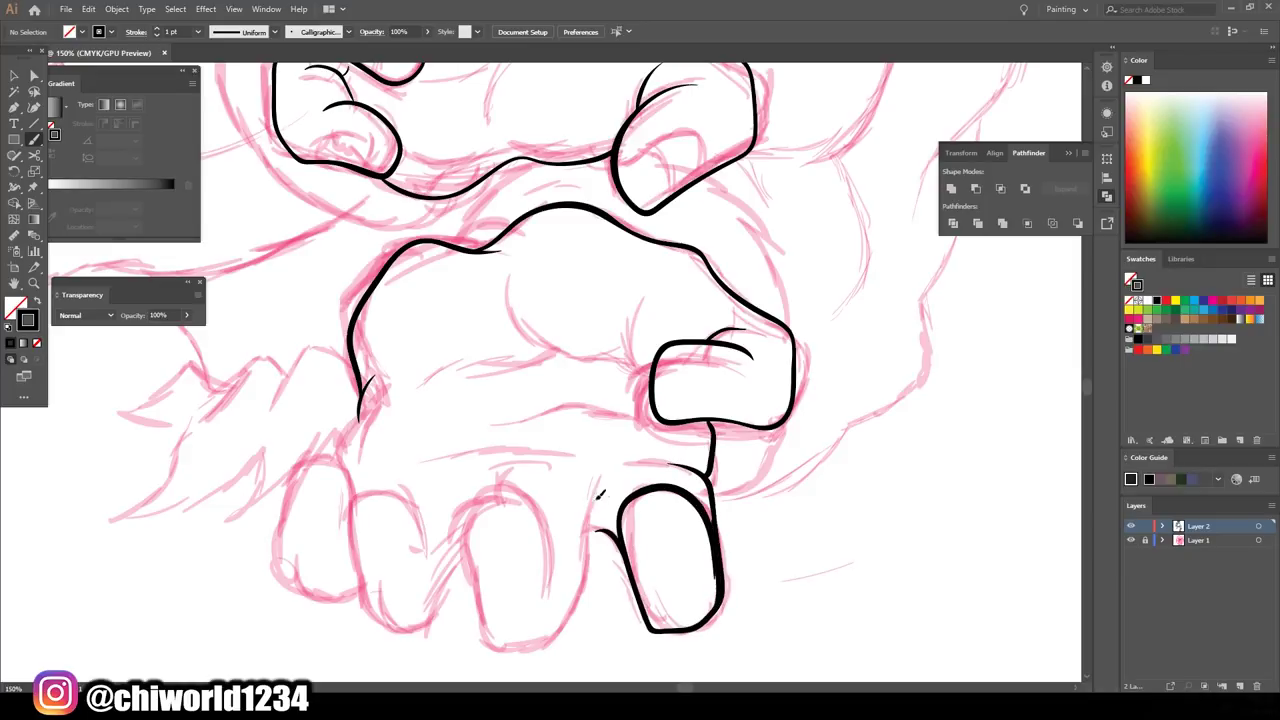
pyautogui.moveTo(598, 494)
pyautogui.mouseDown()
pyautogui.moveTo(487, 648)
pyautogui.moveTo(551, 592)
pyautogui.mouseUp()
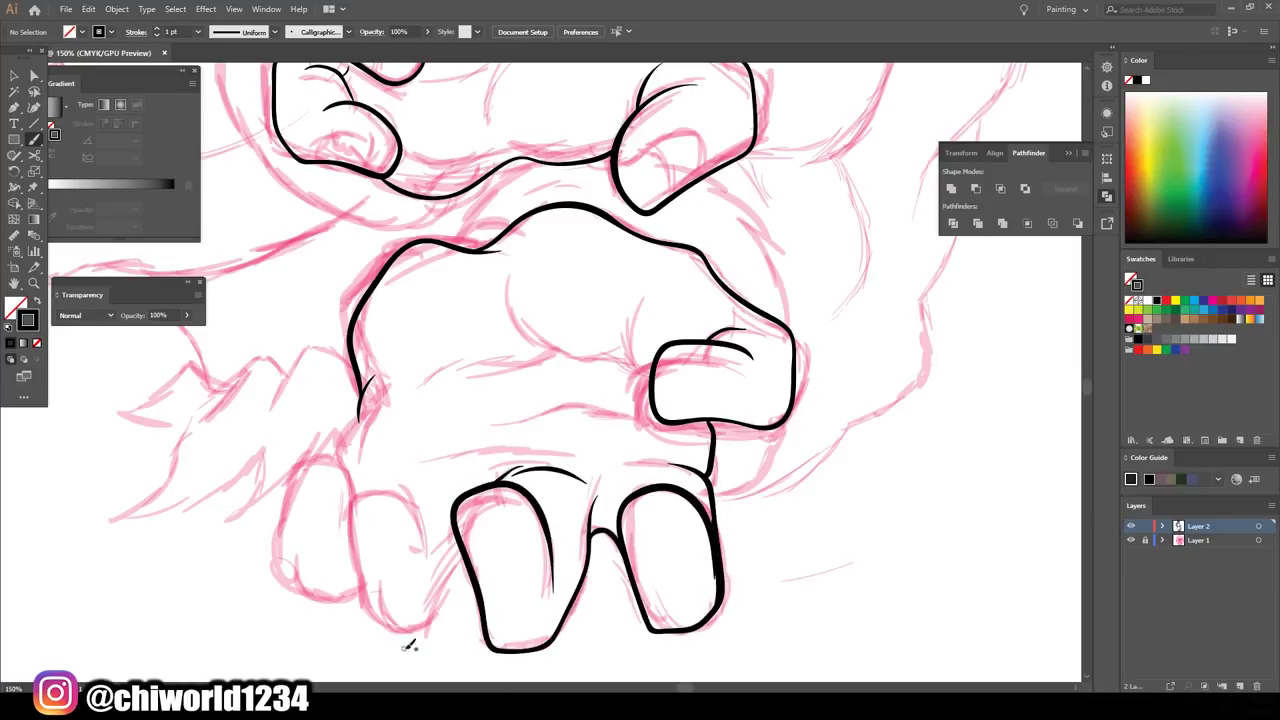
pyautogui.moveTo(462, 550)
pyautogui.mouseDown()
pyautogui.moveTo(345, 605)
pyautogui.moveTo(494, 455)
pyautogui.mouseUp()
# - Ink the lower hand's leftmost finger, palm edge and thumb-base line
pyautogui.hotkey('ctrl', '-')
pyautogui.hotkey('ctrl', '-')
pyautogui.hotkey('ctrl', '-')
pyautogui.click(1131, 540)
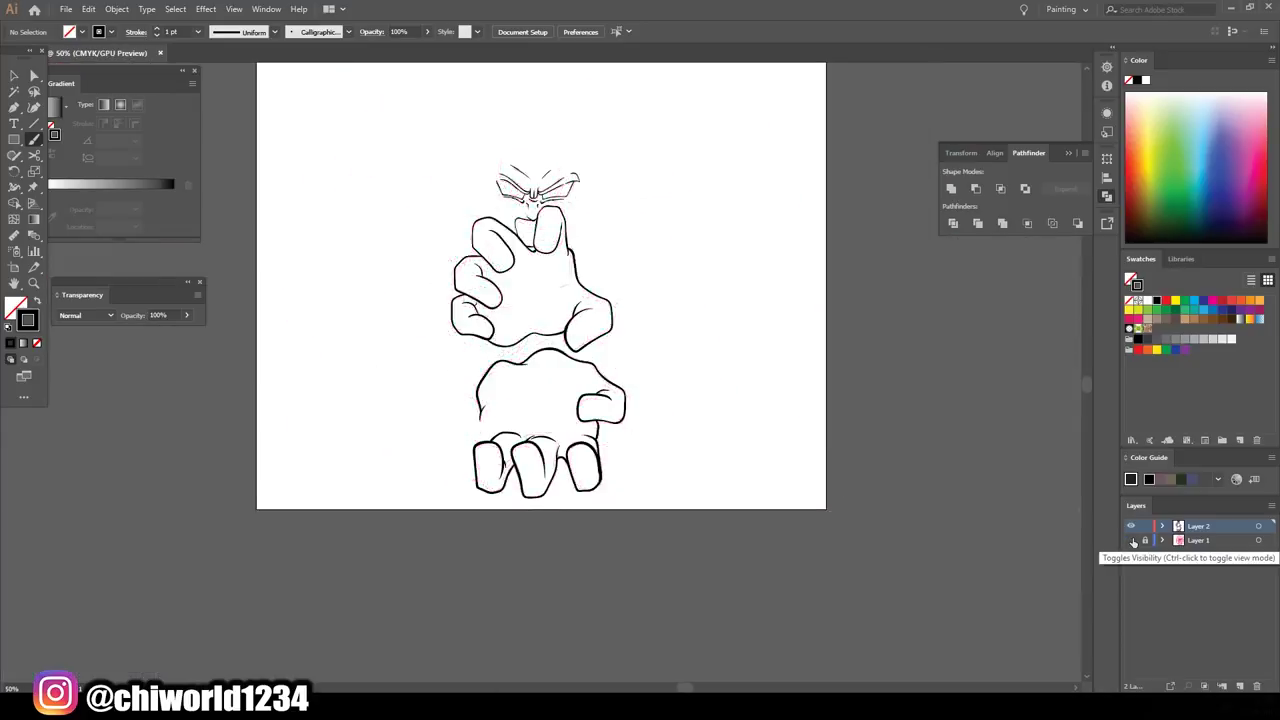
pyautogui.click(1131, 540)
pyautogui.hotkey('ctrl', '+')
pyautogui.hotkey('ctrl', '+')
pyautogui.hotkey('ctrl', '+')
pyautogui.moveTo(342, 478); pyautogui.dragTo(345, 598)
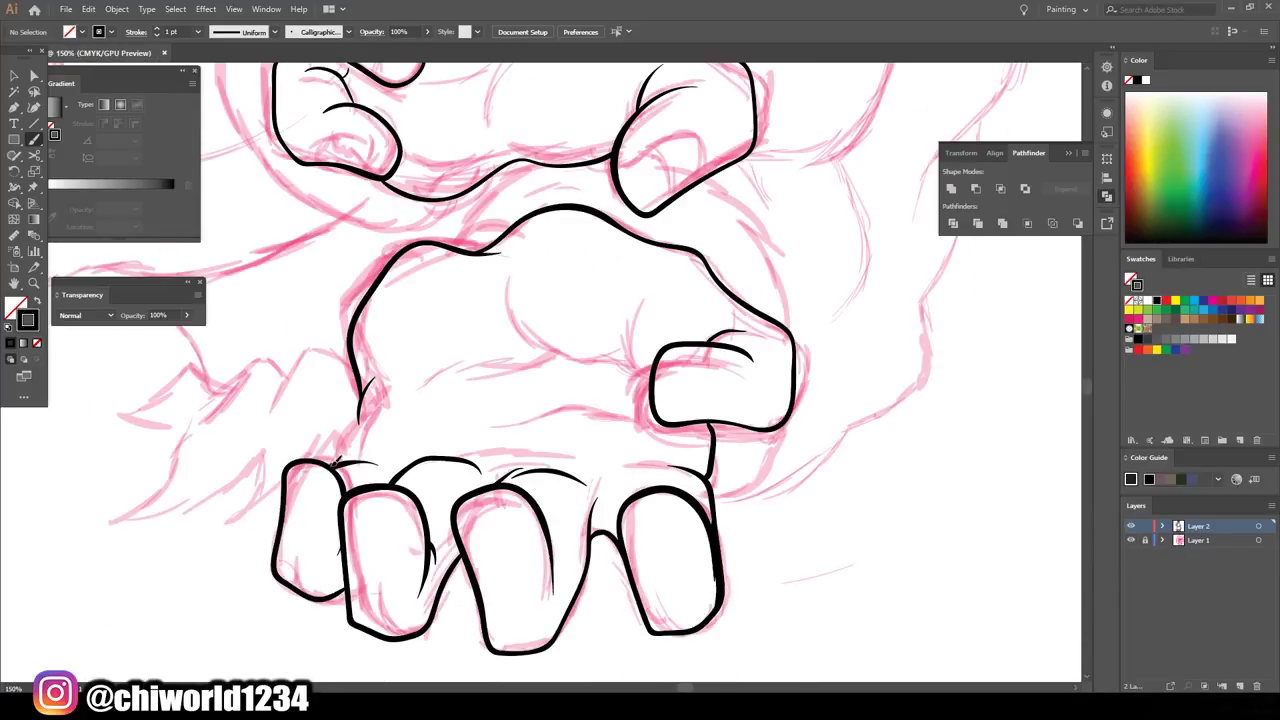
pyautogui.moveTo(336, 462); pyautogui.dragTo(362, 420)
pyautogui.moveTo(358, 418); pyautogui.dragTo(405, 388)
# - Ink four crease lines across the palm with the sketch hidden
pyautogui.hotkey('ctrl', '-')
pyautogui.hotkey('ctrl', '-')
pyautogui.hotkey('ctrl', '-')
pyautogui.click(1131, 540)
pyautogui.hotkey('ctrl', '+')
pyautogui.hotkey('ctrl', '+')
pyautogui.hotkey('ctrl', '+')
pyautogui.moveTo(630, 325)
pyautogui.mouseDown()
pyautogui.moveTo(648, 402)
pyautogui.moveTo(487, 326)
pyautogui.mouseUp()
pyautogui.moveTo(452, 400); pyautogui.dragTo(580, 394)
pyautogui.moveTo(652, 432); pyautogui.dragTo(530, 438)
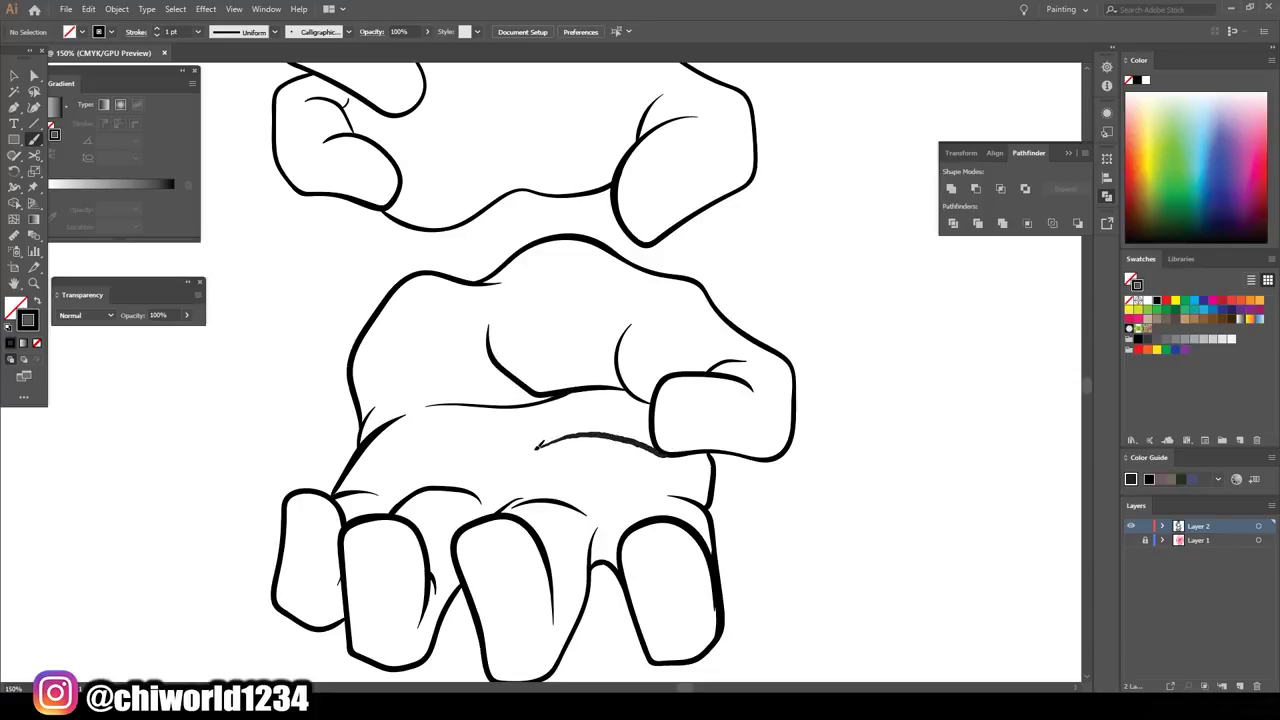
pyautogui.moveTo(404, 452); pyautogui.dragTo(590, 457)
# - Add nail strokes to four fingertips and outline the thumbnail, ring and middle nails
pyautogui.hotkey('ctrl', '+')
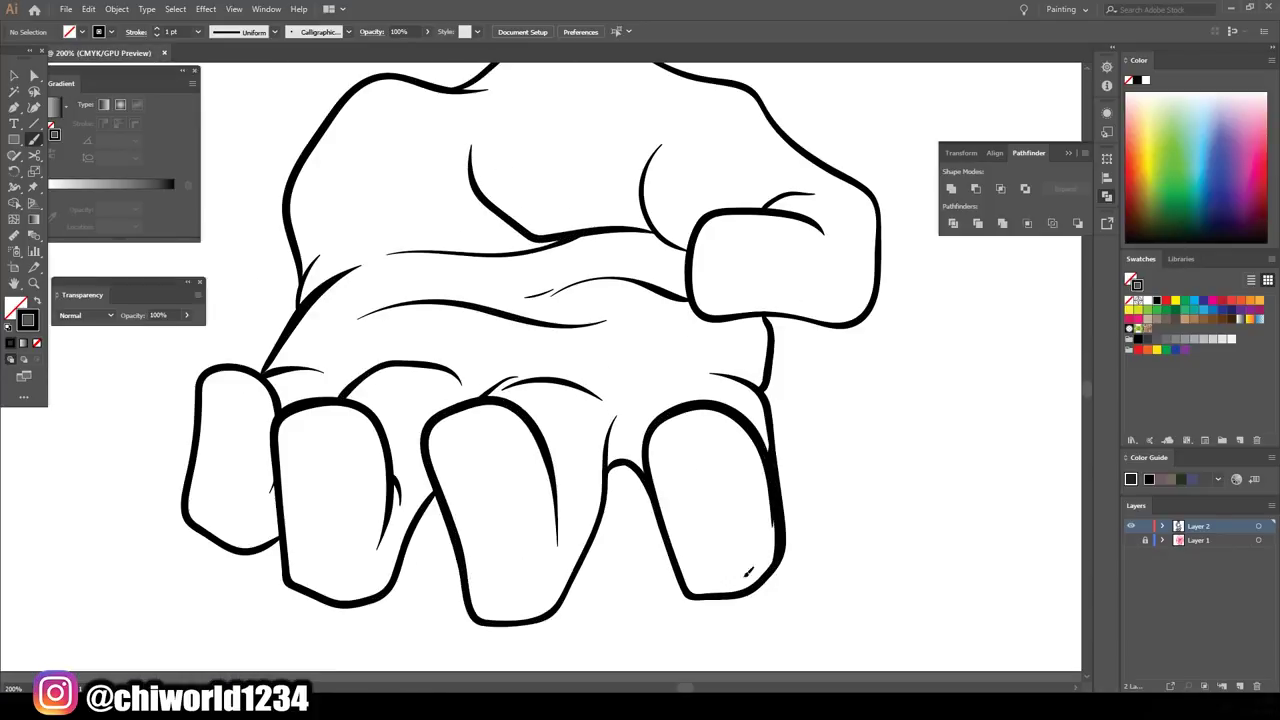
pyautogui.moveTo(686, 590); pyautogui.dragTo(752, 582)
pyautogui.moveTo(478, 605); pyautogui.dragTo(540, 600)
pyautogui.moveTo(292, 578); pyautogui.dragTo(350, 575)
pyautogui.moveTo(190, 508); pyautogui.dragTo(244, 520)
pyautogui.moveTo(850, 258); pyautogui.dragTo(846, 314)
pyautogui.moveTo(786, 312); pyautogui.dragTo(732, 308)
pyautogui.moveTo(688, 533); pyautogui.dragTo(672, 472)
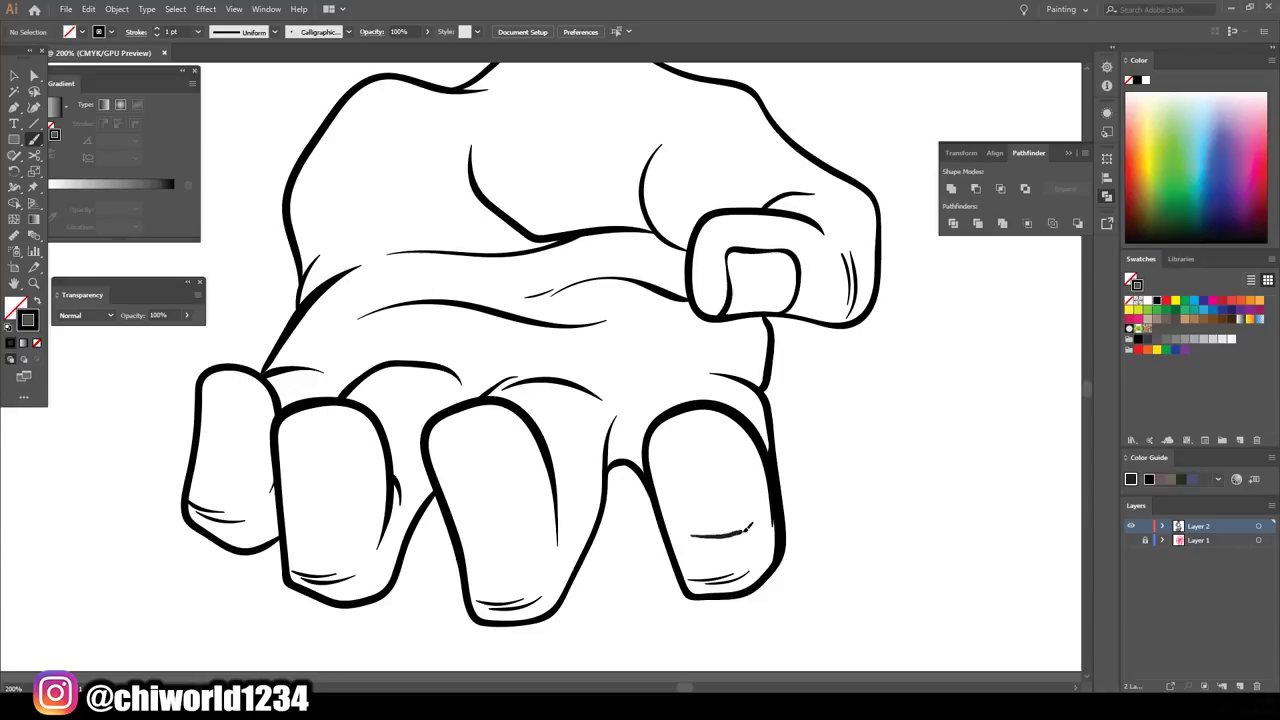
pyautogui.moveTo(468, 520); pyautogui.dragTo(470, 455)
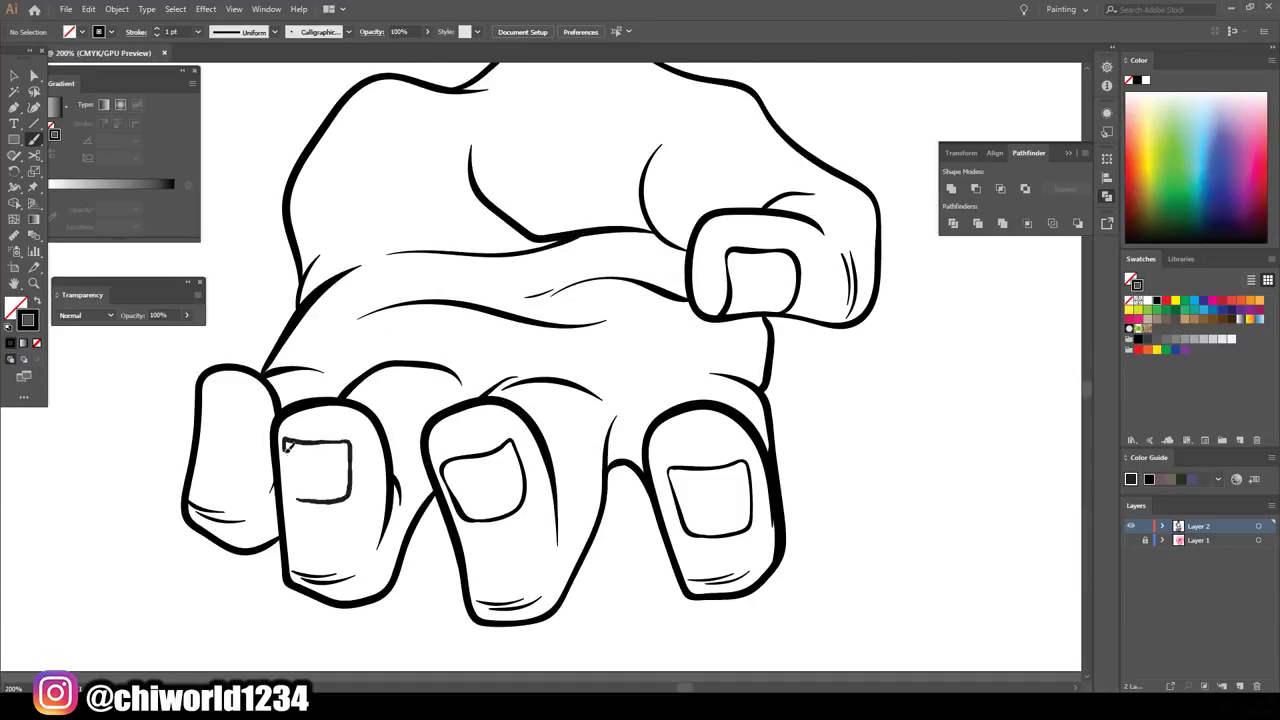
# - Extend the palm curve downward and add a short stroke between the fingers
pyautogui.scroll(7, 396, 368)
pyautogui.scroll(1, 396, 368)
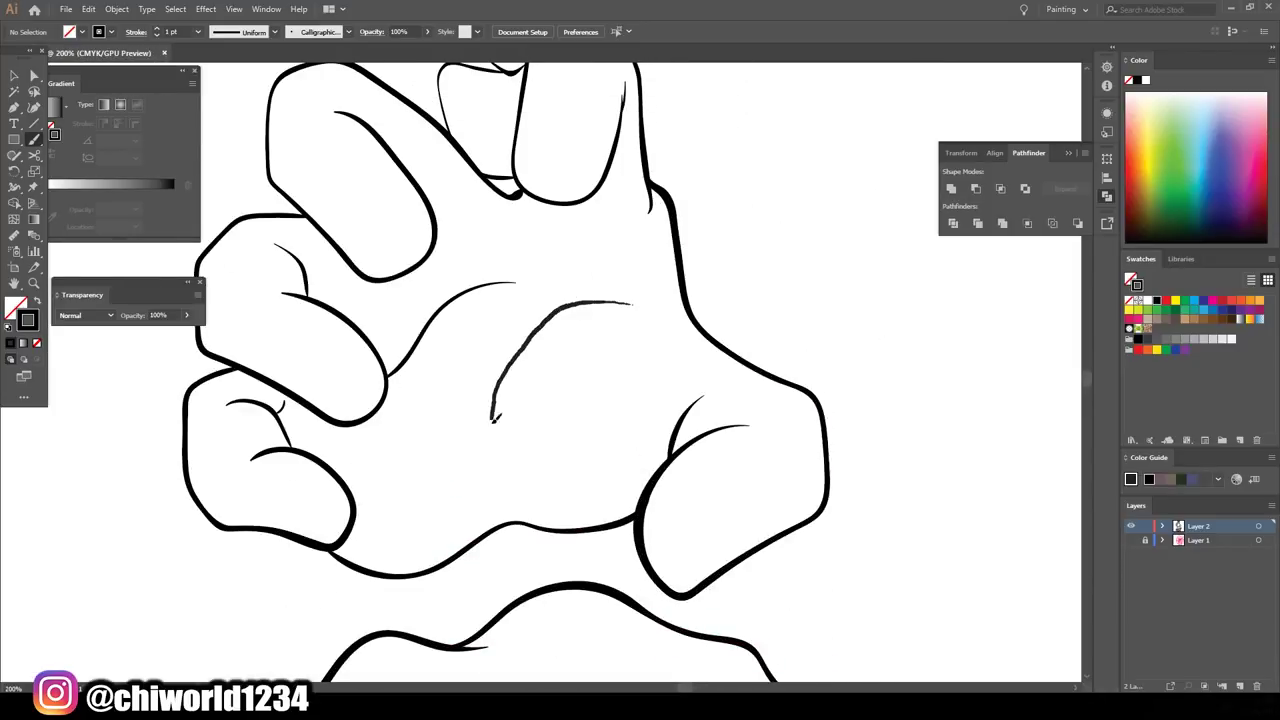
pyautogui.moveTo(493, 418); pyautogui.dragTo(498, 510)
pyautogui.moveTo(382, 402); pyautogui.dragTo(478, 390)
# - Ink fingernails on the upper hand's middle-left, upper, top and upper-left fingers
pyautogui.scroll(1, 308, 518)
pyautogui.moveTo(328, 437); pyautogui.dragTo(300, 390)
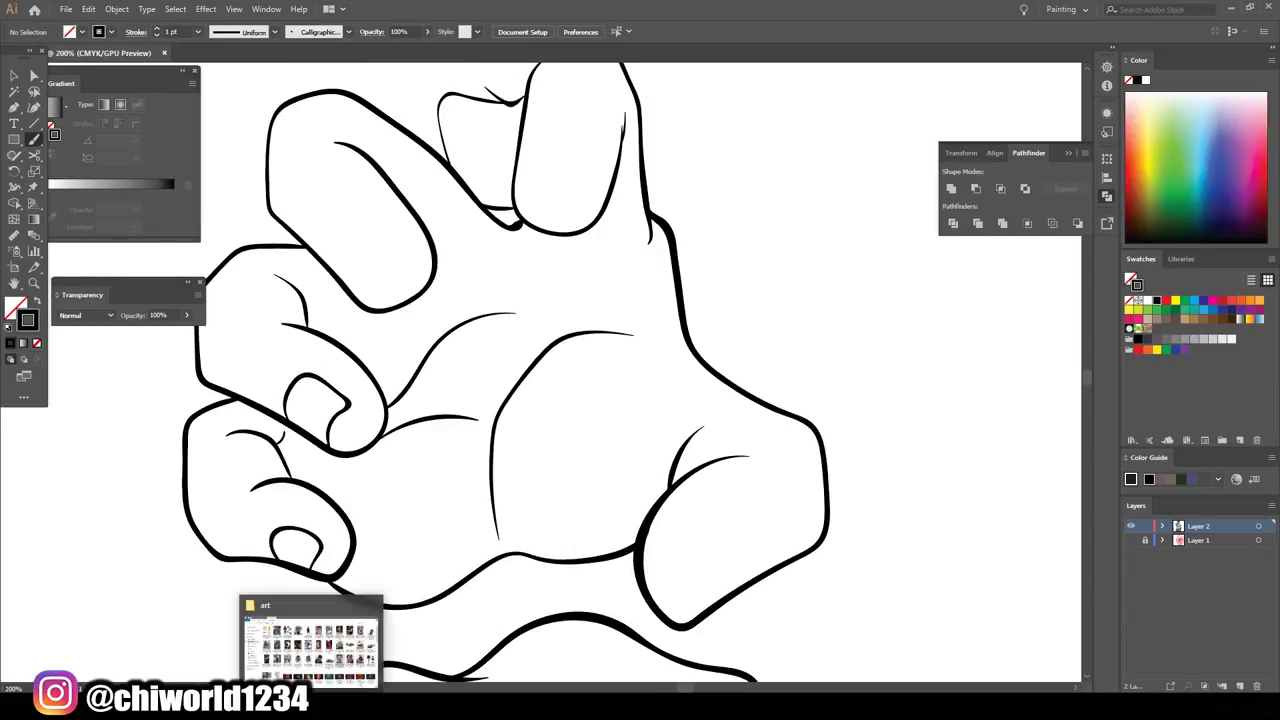
pyautogui.moveTo(358, 272); pyautogui.dragTo(373, 201)
pyautogui.scroll(-2, 706, 349)
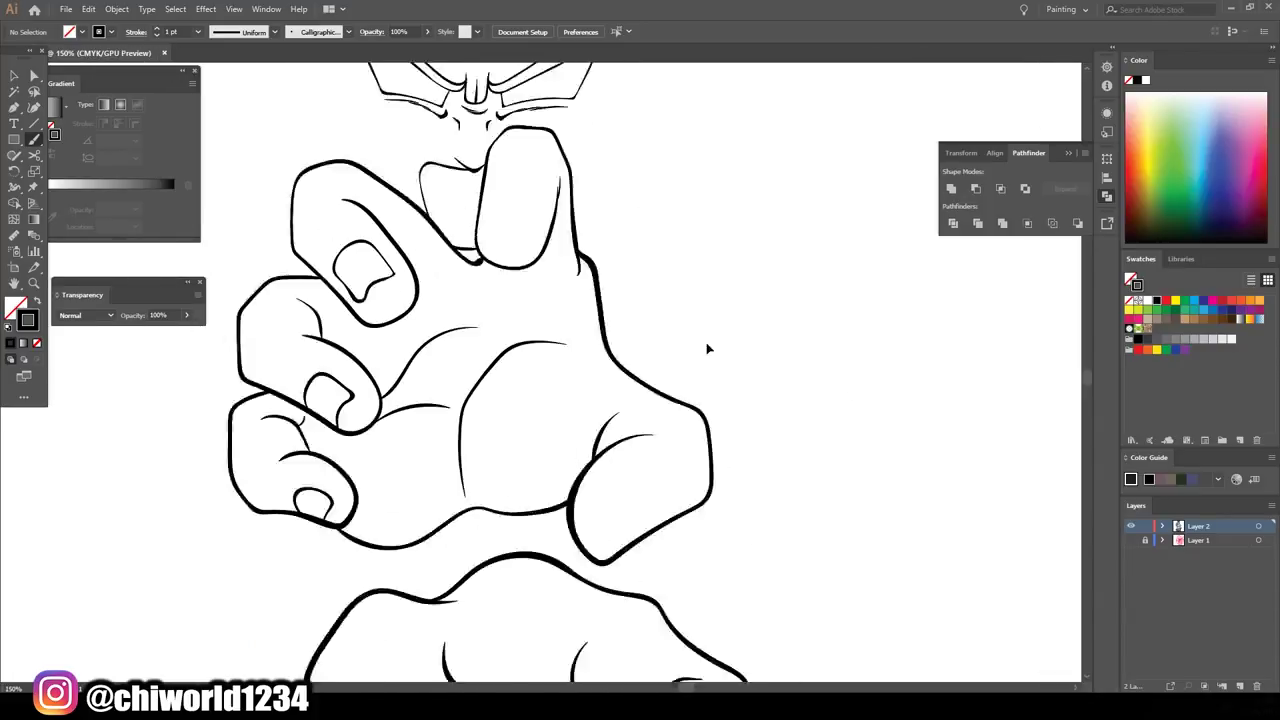
pyautogui.scroll(2, 706, 349)
pyautogui.moveTo(588, 170); pyautogui.dragTo(522, 217)
pyautogui.scroll(-2, 742, 618)
pyautogui.scroll(1, 766, 669)
pyautogui.moveTo(338, 246); pyautogui.dragTo(366, 232)
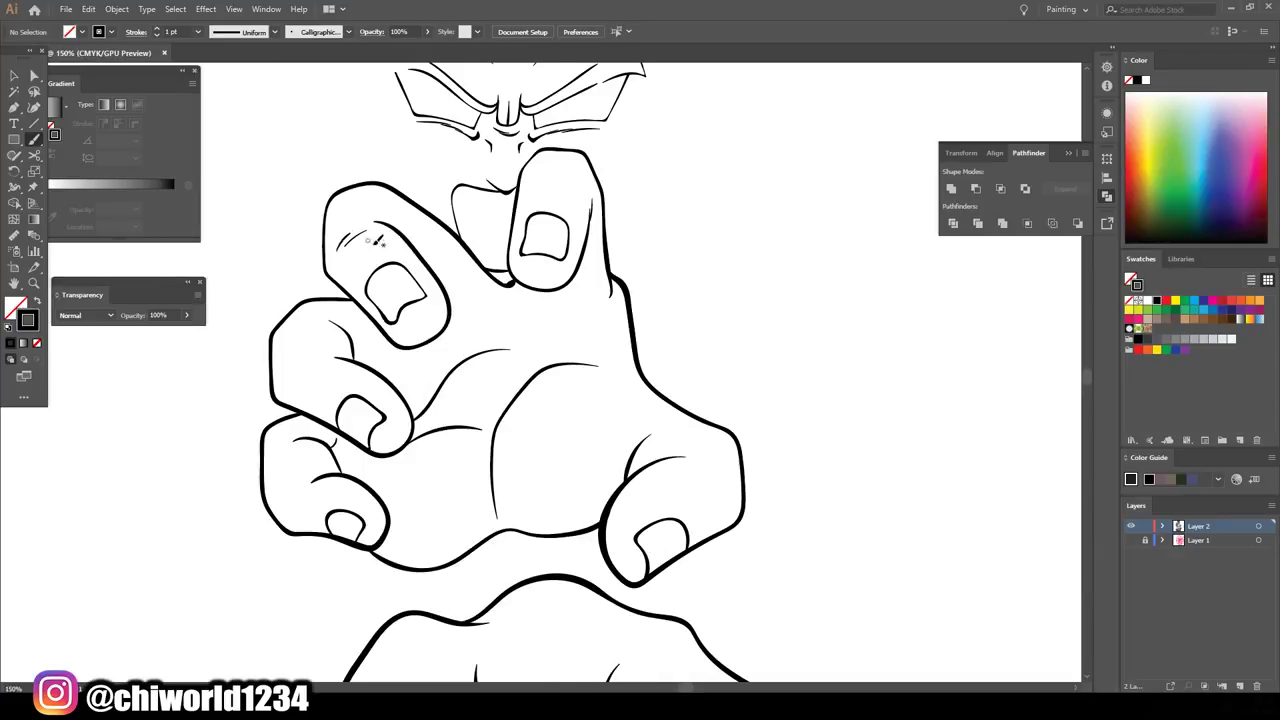
pyautogui.scroll(-3, 777, 503)
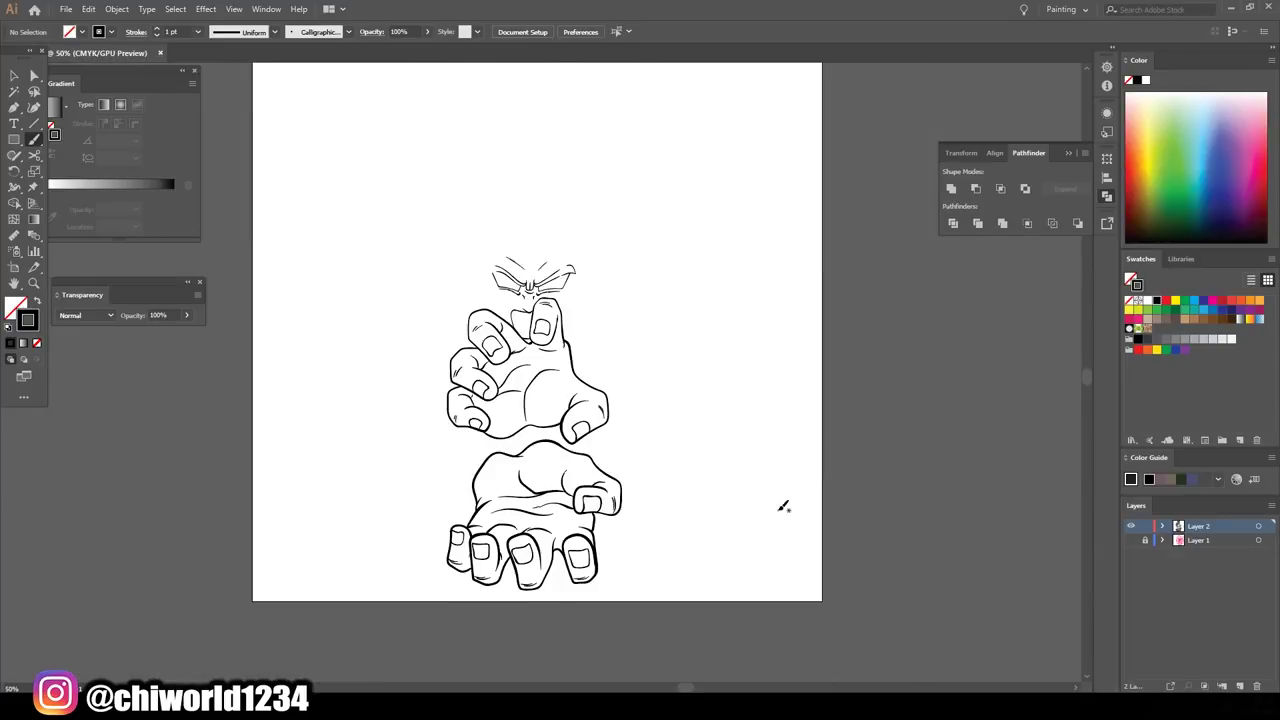
pyautogui.scroll(1, 846, 509)
# - Select the lower hand and show the pink sketch layer
pyautogui.press('v')
pyautogui.click(640, 515)
pyautogui.click(896, 598)
pyautogui.click(630, 500)
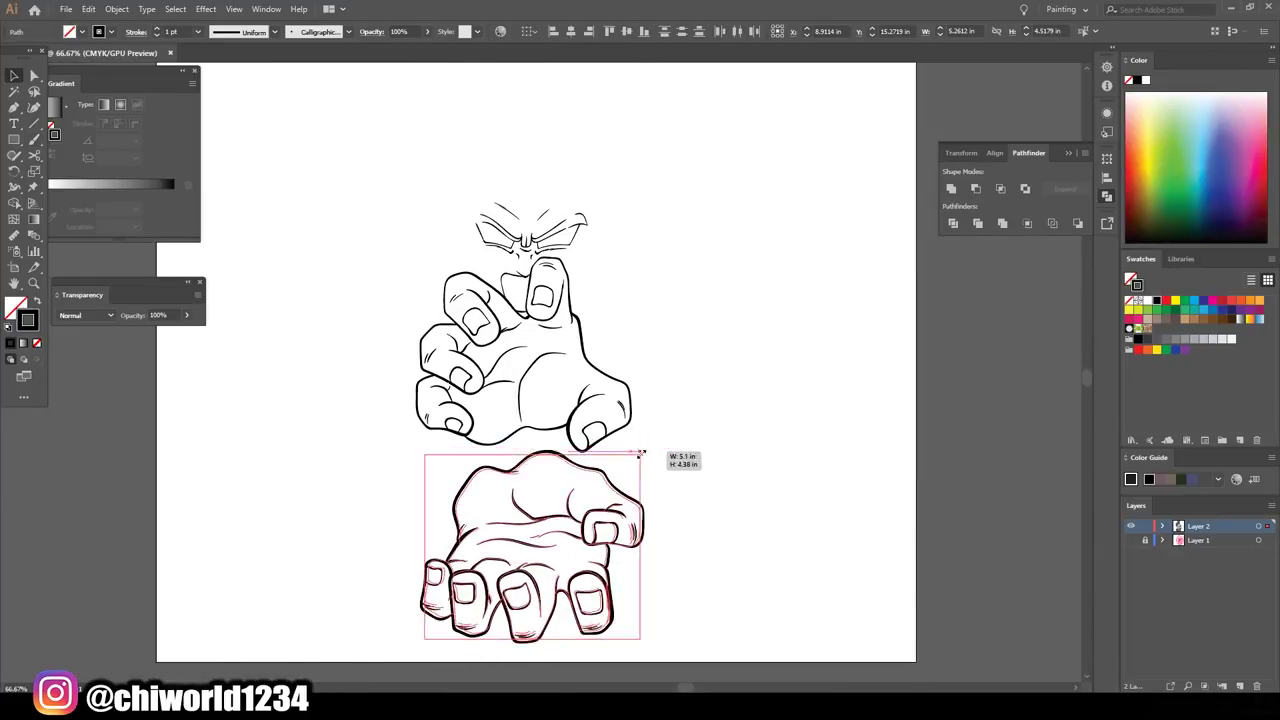
pyautogui.click(1131, 540)
pyautogui.scroll(5, 540, 380)
# - Ink the mouth with the Paintbrush: thick upper lip, lower lip and a black-filled interior
pyautogui.press('b')
pyautogui.moveTo(575, 407)
pyautogui.mouseDown()
pyautogui.moveTo(410, 397)
pyautogui.moveTo(335, 370)
pyautogui.mouseUp()
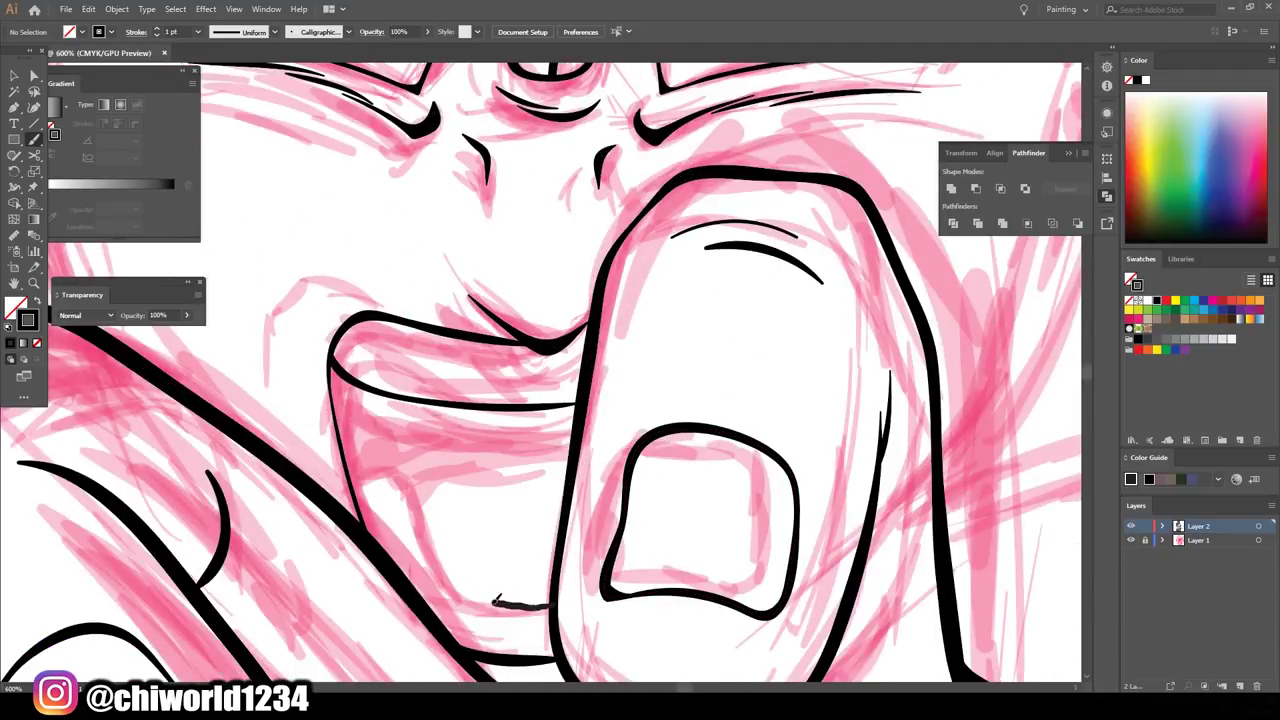
pyautogui.moveTo(345, 442); pyautogui.dragTo(550, 606)
pyautogui.moveTo(376, 458); pyautogui.dragTo(578, 405)
pyautogui.moveTo(347, 441); pyautogui.dragTo(427, 487)
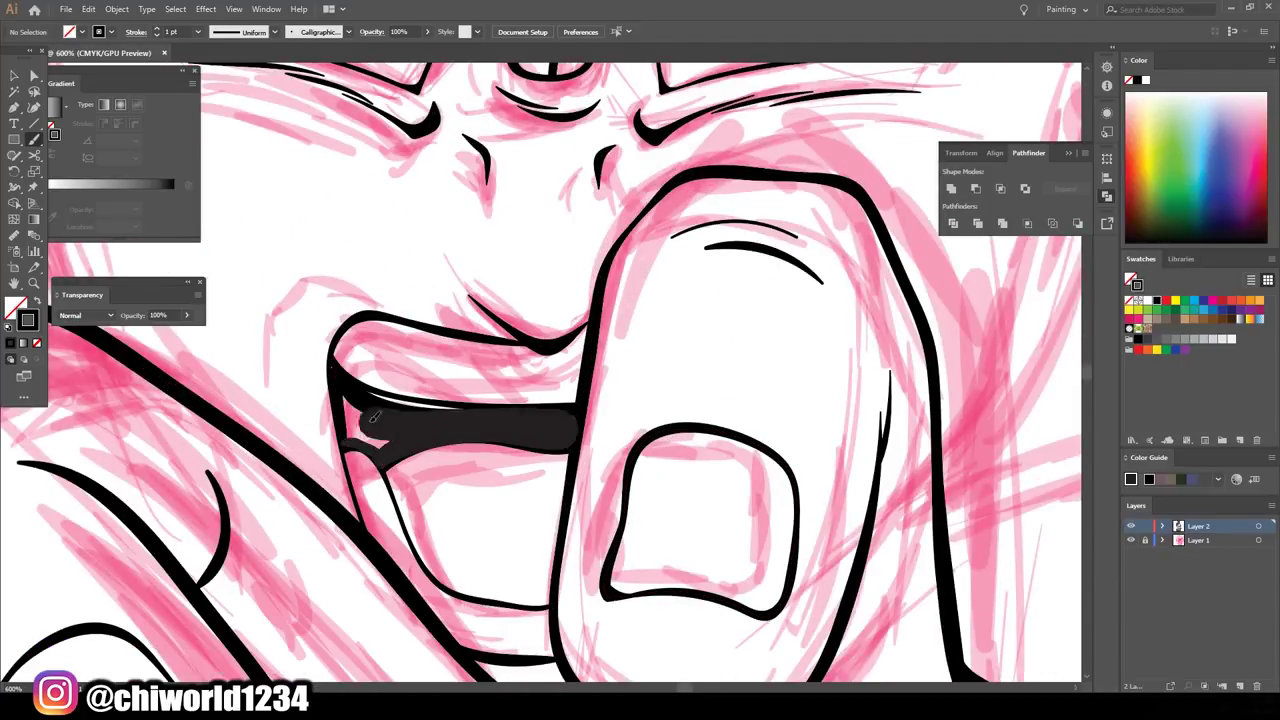
# - Ink a face stroke plus the lower fist's top outline, right edge and a short hatch
pyautogui.hotkey('ctrl', '0')
pyautogui.scroll(5, 540, 330)
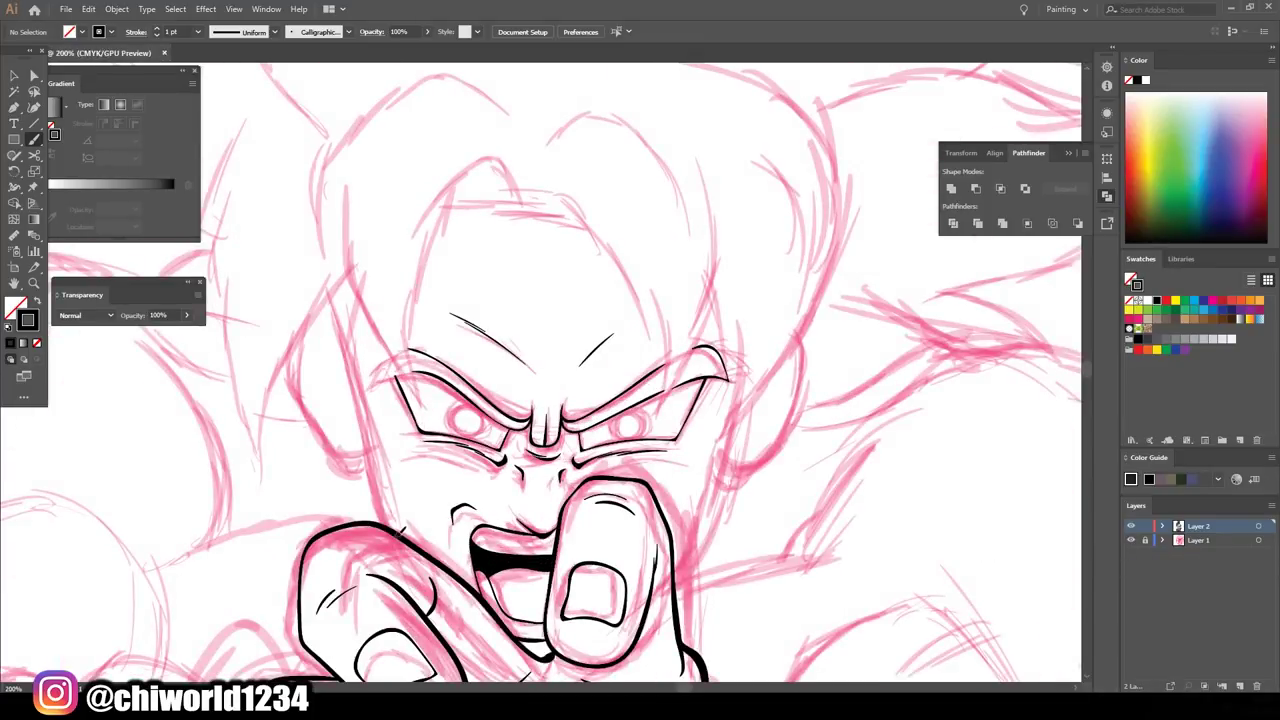
pyautogui.moveTo(335, 284); pyautogui.dragTo(392, 536)
pyautogui.scroll(-3, 848, 553)
pyautogui.scroll(3, 540, 650)
pyautogui.moveTo(445, 405)
pyautogui.mouseDown()
pyautogui.moveTo(470, 355)
pyautogui.moveTo(780, 425)
pyautogui.mouseUp()
pyautogui.moveTo(515, 335)
pyautogui.mouseDown()
pyautogui.moveTo(730, 370)
pyautogui.moveTo(670, 295)
pyautogui.mouseUp()
pyautogui.moveTo(745, 325); pyautogui.dragTo(860, 500)
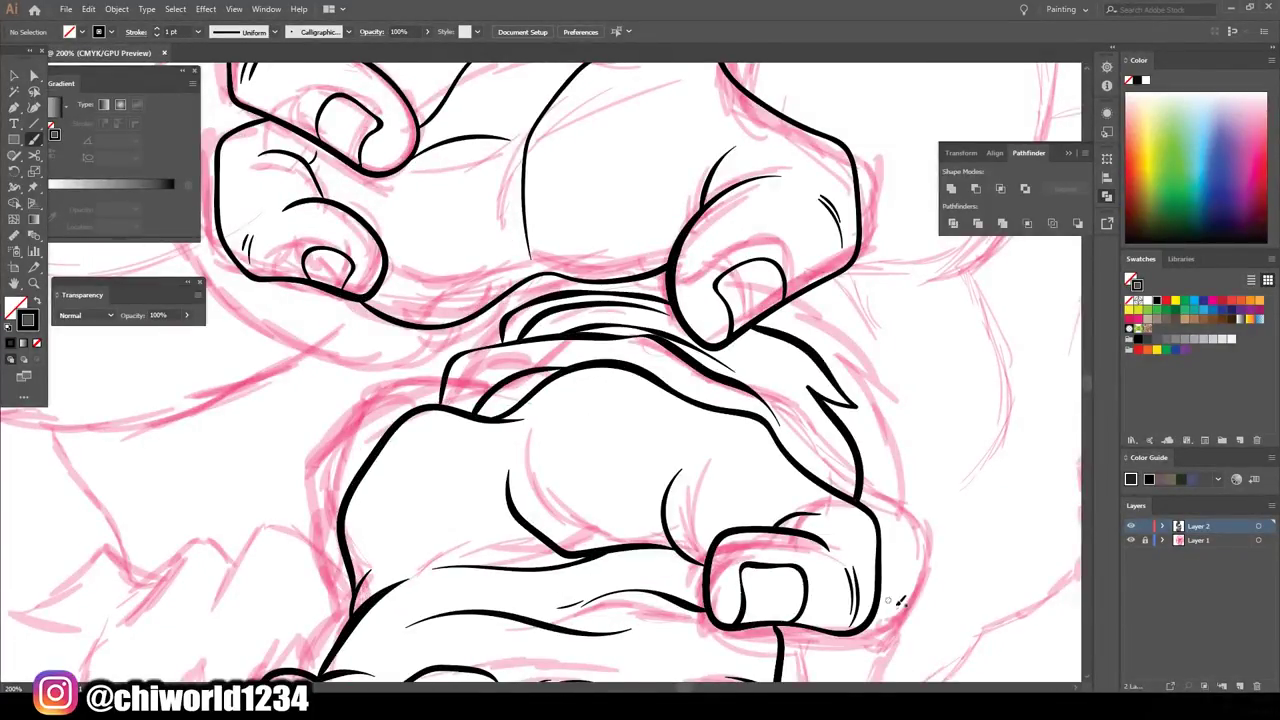
pyautogui.moveTo(650, 318)
pyautogui.mouseDown()
pyautogui.moveTo(592, 315)
pyautogui.moveTo(780, 395)
pyautogui.mouseUp()
# - Ink the upper hand's outline, mostly along its left edge
pyautogui.hotkey('ctrl', '0')
pyautogui.click(1131, 540)
pyautogui.scroll(5, 600, 380)
pyautogui.moveTo(545, 380); pyautogui.dragTo(715, 410)
pyautogui.scroll(-2, 600, 380)
pyautogui.moveTo(490, 215); pyautogui.dragTo(415, 510)
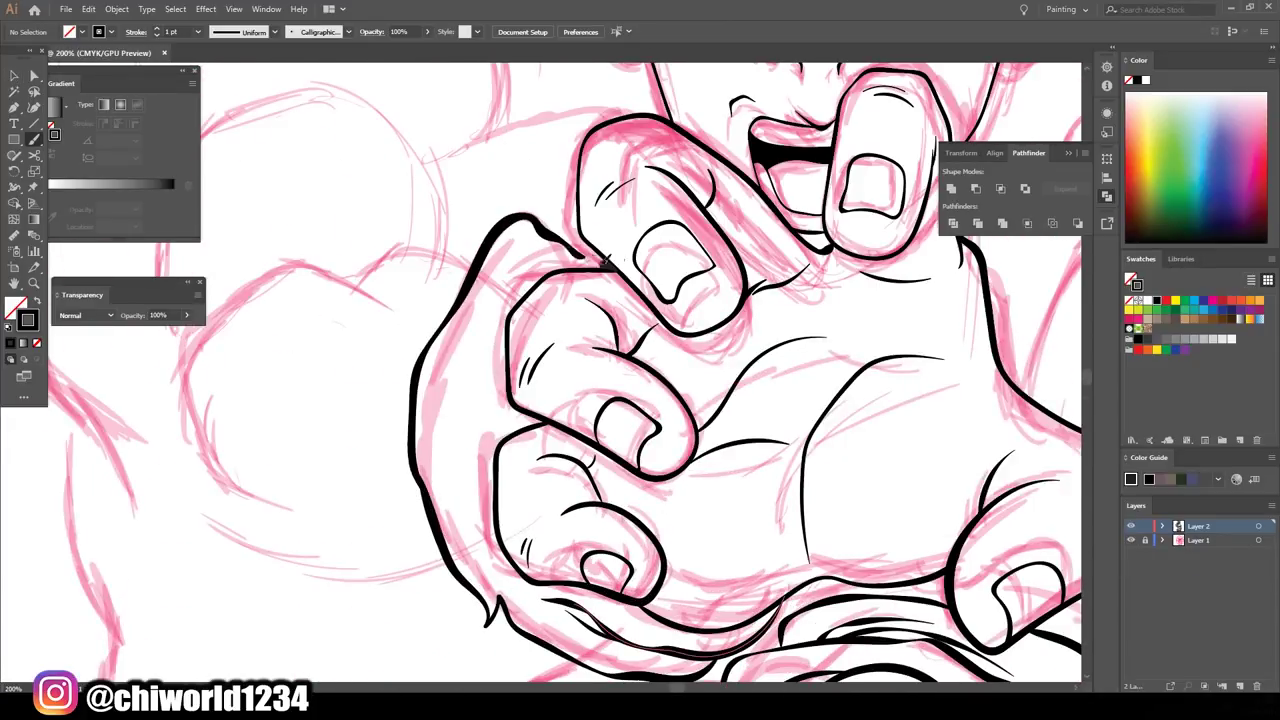
pyautogui.moveTo(615, 250); pyautogui.dragTo(470, 355)
pyautogui.moveTo(465, 300); pyautogui.dragTo(495, 515)
pyautogui.hotkey('ctrl', '0')
# - Check the inks against the sketch, then ink the top and right side of the head
pyautogui.click(1131, 540)
pyautogui.click(1131, 540)
pyautogui.scroll(5, 937, 486)
pyautogui.scroll(3, 917, 466)
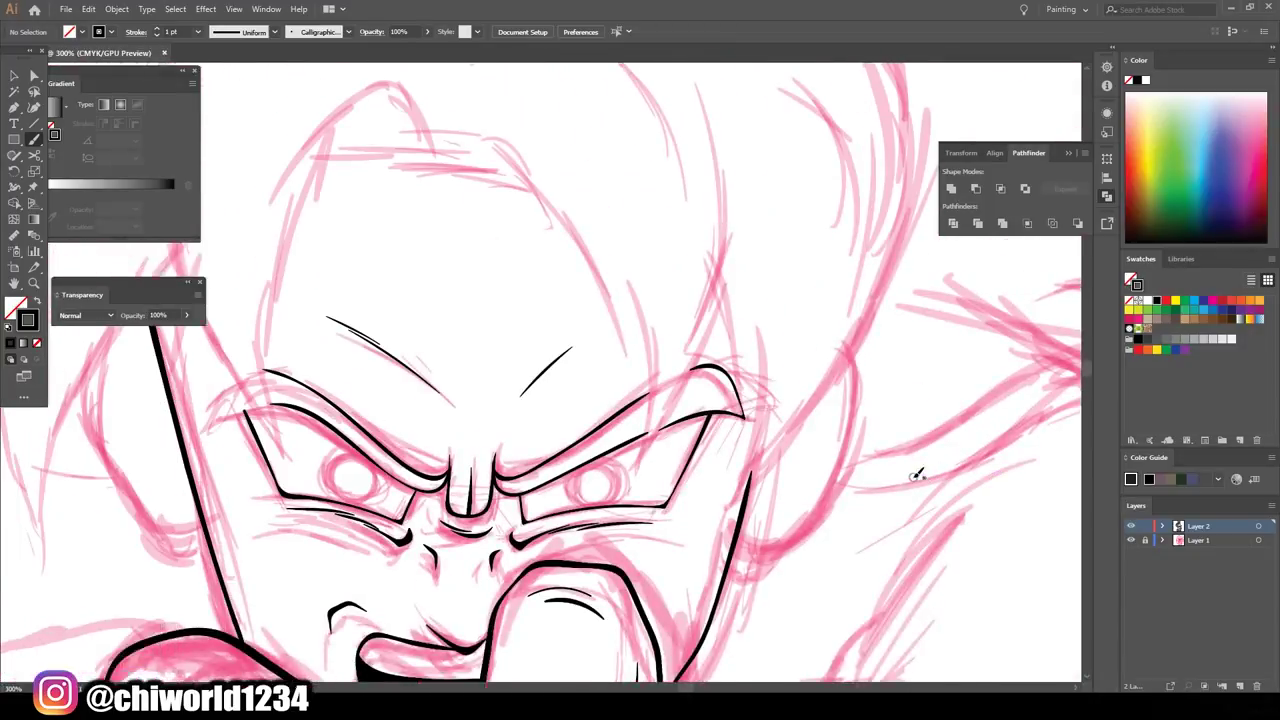
pyautogui.moveTo(641, 350); pyautogui.dragTo(430, 205)
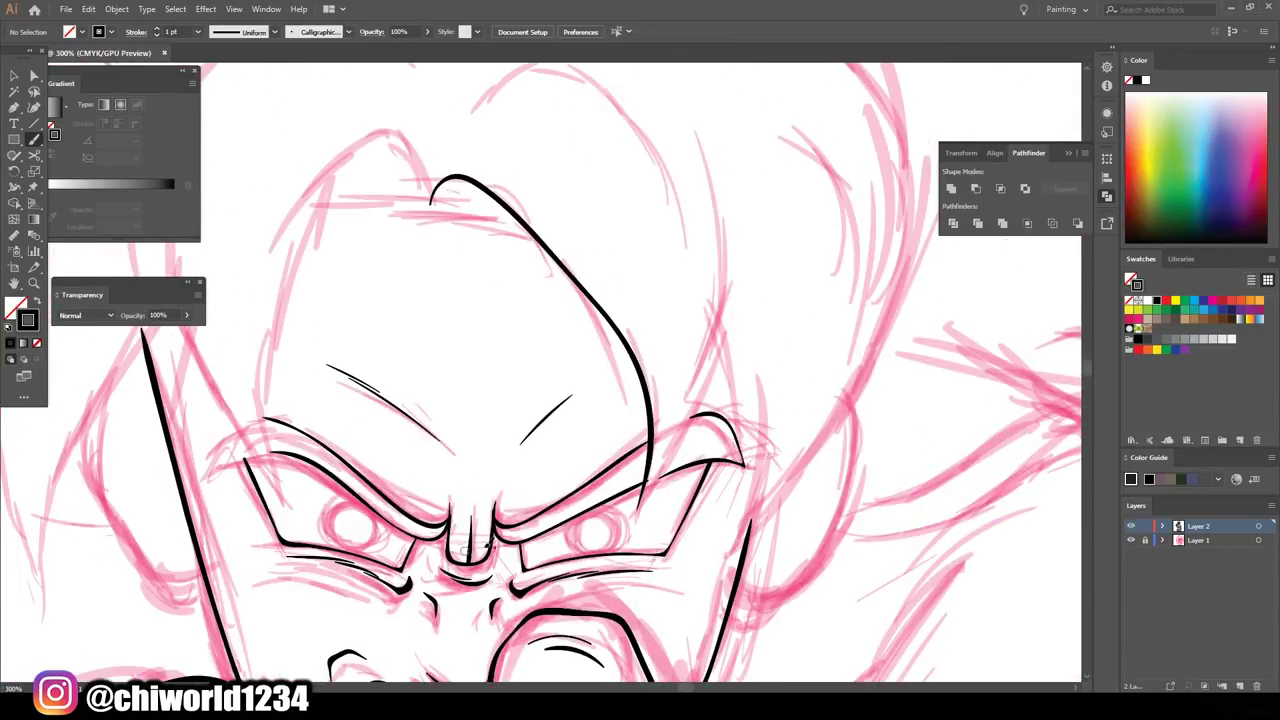
pyautogui.moveTo(668, 460); pyautogui.dragTo(690, 118)
pyautogui.scroll(-2, 865, 360)
pyautogui.scroll(2, 1050, 530)
# - Ink the left side of the head and an arc for the front hair
pyautogui.moveTo(368, 585); pyautogui.dragTo(520, 302)
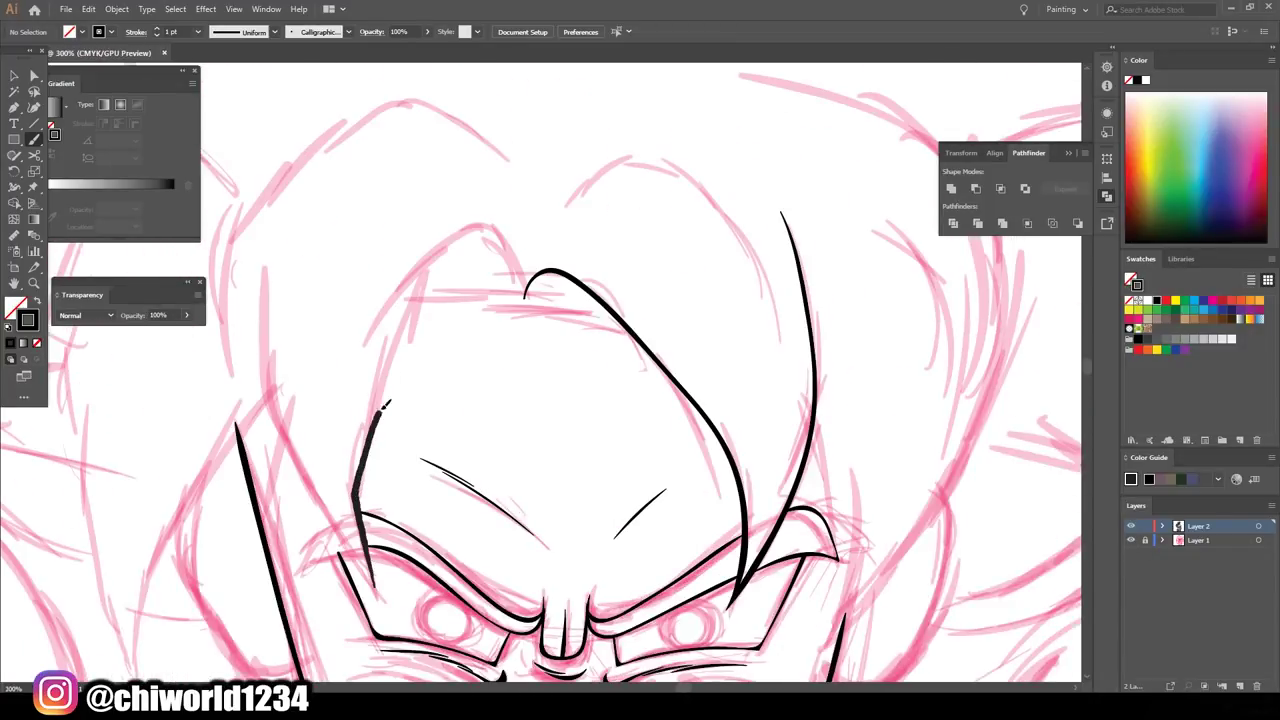
pyautogui.scroll(-3, 527, 298)
pyautogui.scroll(-4, 251, 354)
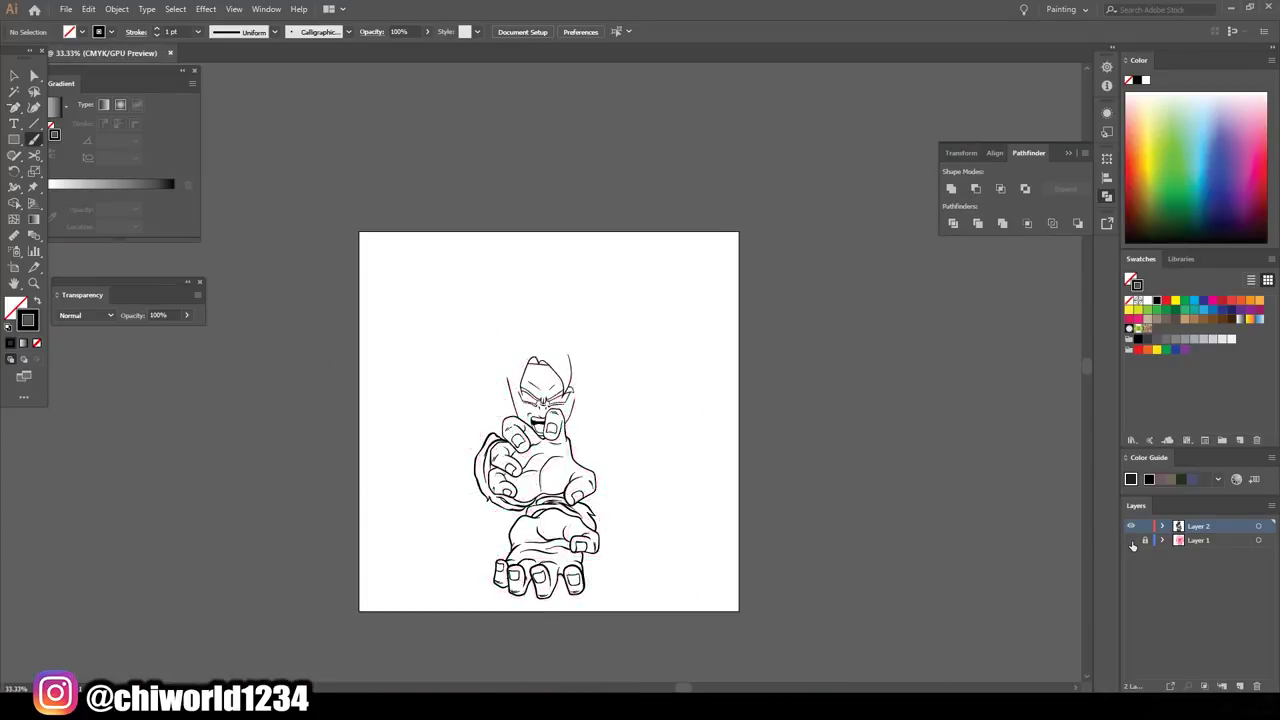
pyautogui.scroll(7, 251, 354)
pyautogui.moveTo(375, 635); pyautogui.dragTo(258, 330)
pyautogui.moveTo(255, 282); pyautogui.dragTo(268, 232)
pyautogui.scroll(1, 266, 236)
pyautogui.moveTo(277, 294); pyautogui.dragTo(457, 229)
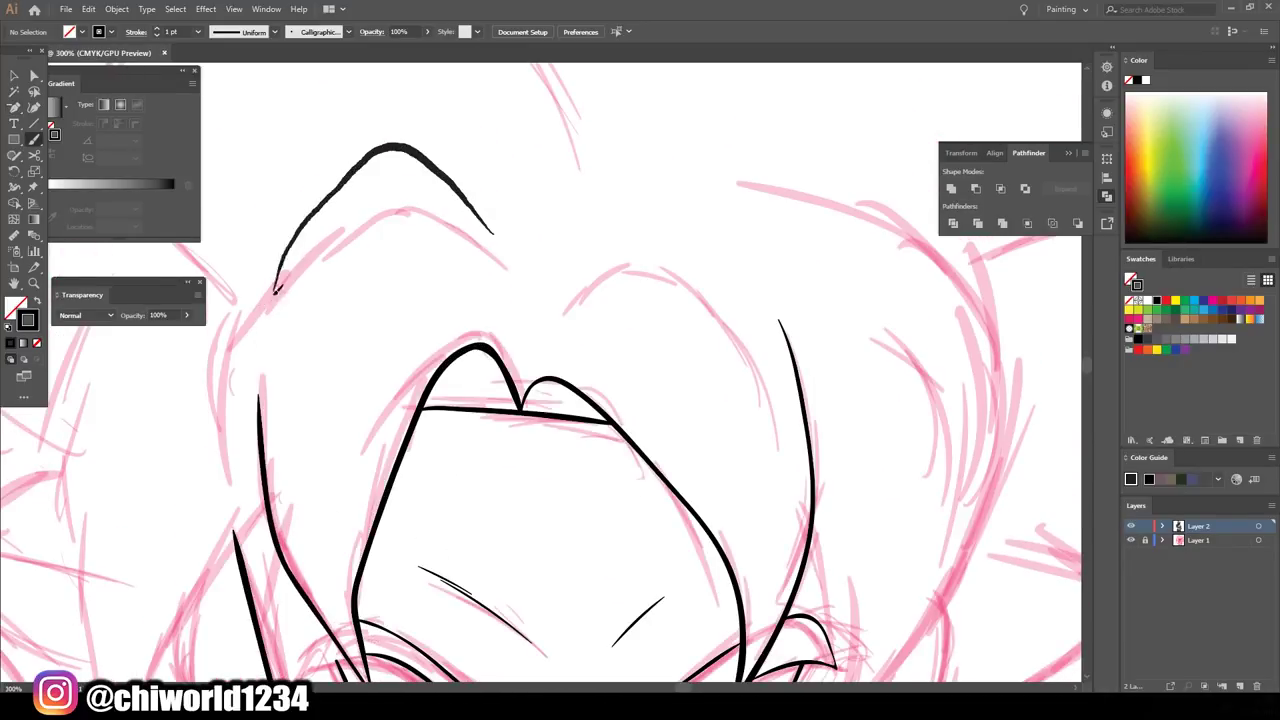
pyautogui.scroll(-4, 457, 229)
# - Add a vertical hair line, re-ink the head's right side, and redraw the left hair stroke
pyautogui.click(1131, 540)
pyautogui.scroll(3, 540, 400)
pyautogui.moveTo(532, 386); pyautogui.dragTo(532, 328)
pyautogui.scroll(2, 662, 327)
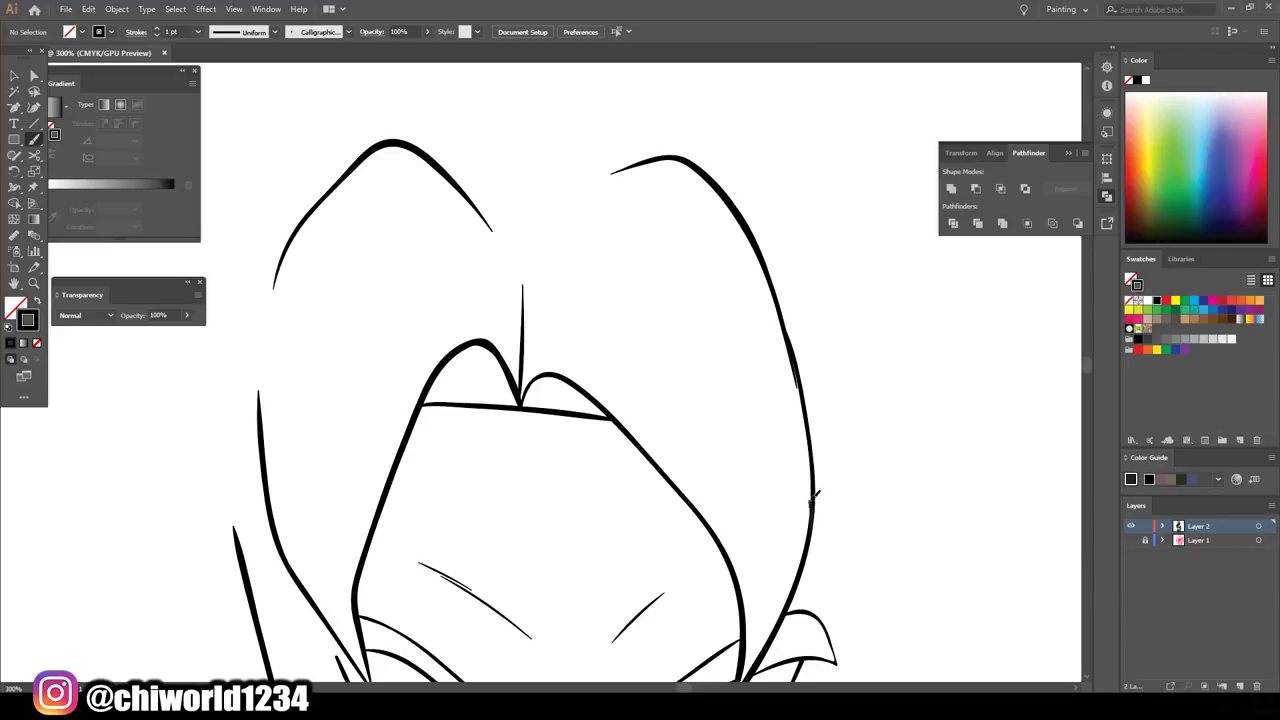
pyautogui.scroll(-4, 790, 400)
pyautogui.click(1131, 540)
pyautogui.scroll(3, 673, 320)
pyautogui.moveTo(670, 322); pyautogui.dragTo(697, 424)
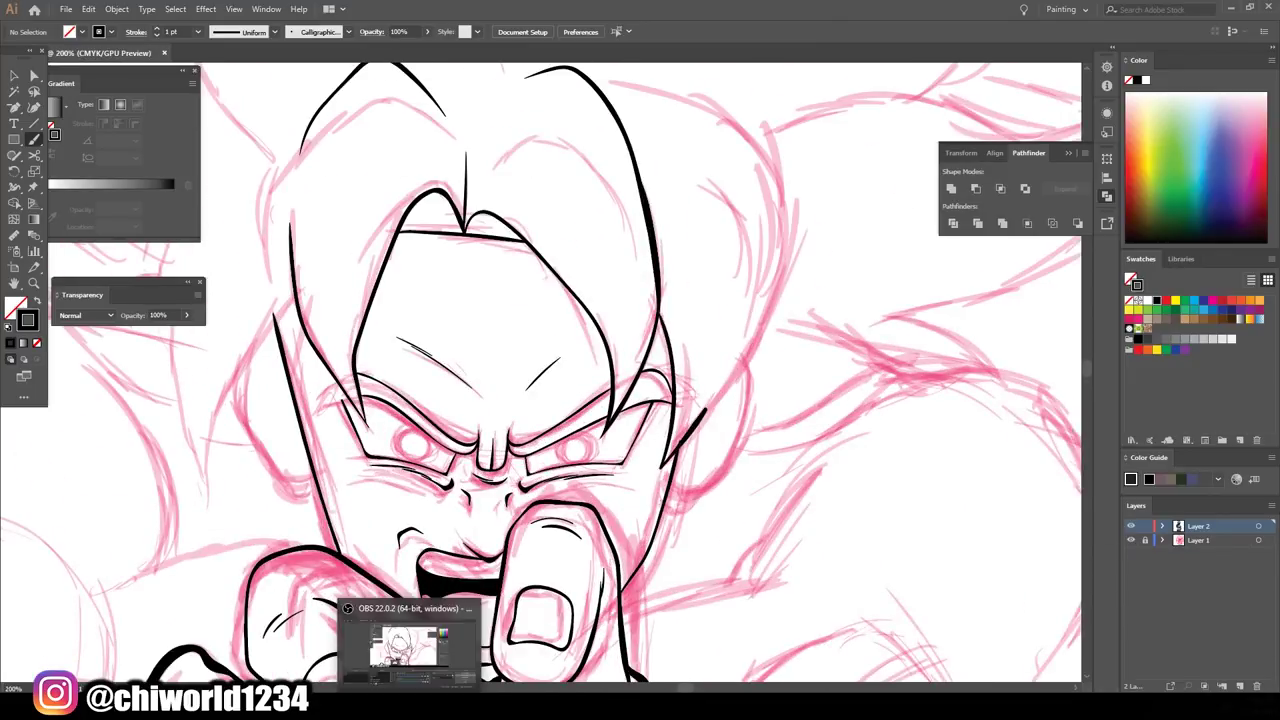
pyautogui.scroll(-5, 540, 370)
pyautogui.scroll(5, 447, 330)
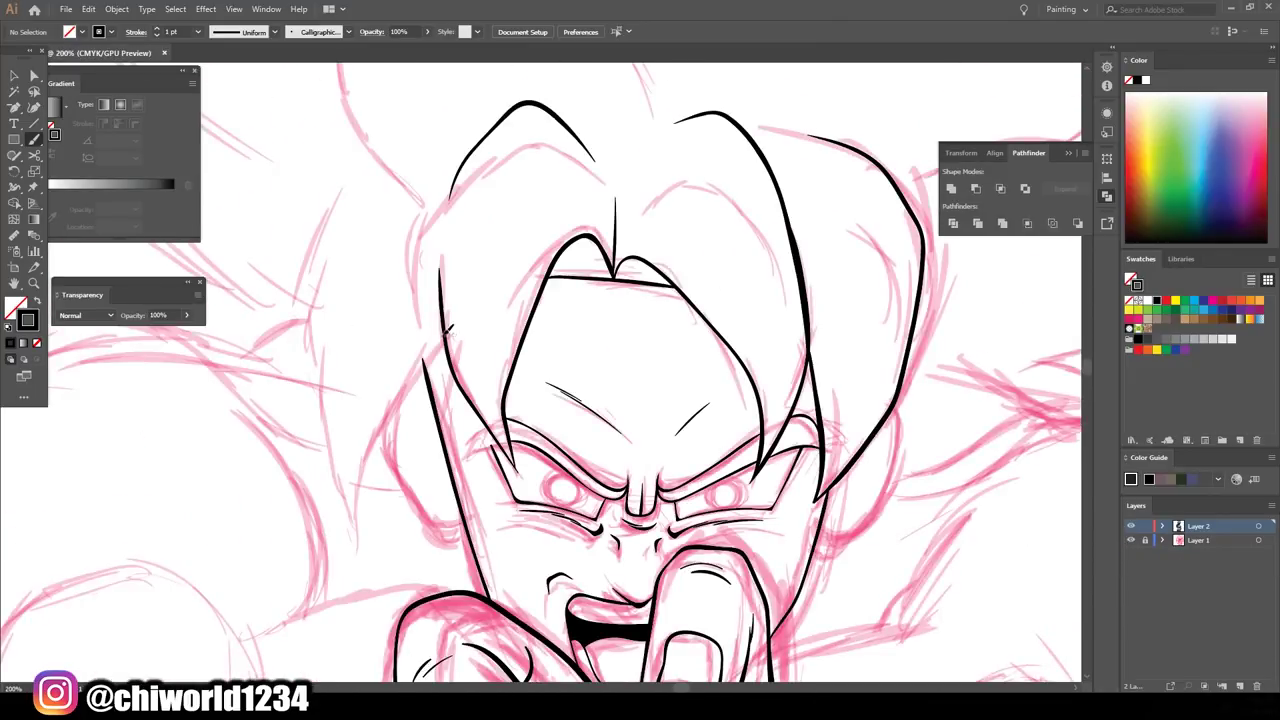
pyautogui.hotkey('ctrl', 'z')
pyautogui.moveTo(322, 575); pyautogui.dragTo(372, 172)
# - Replace the long hair stroke with a long curving hair spike line
pyautogui.scroll(-5, 372, 172)
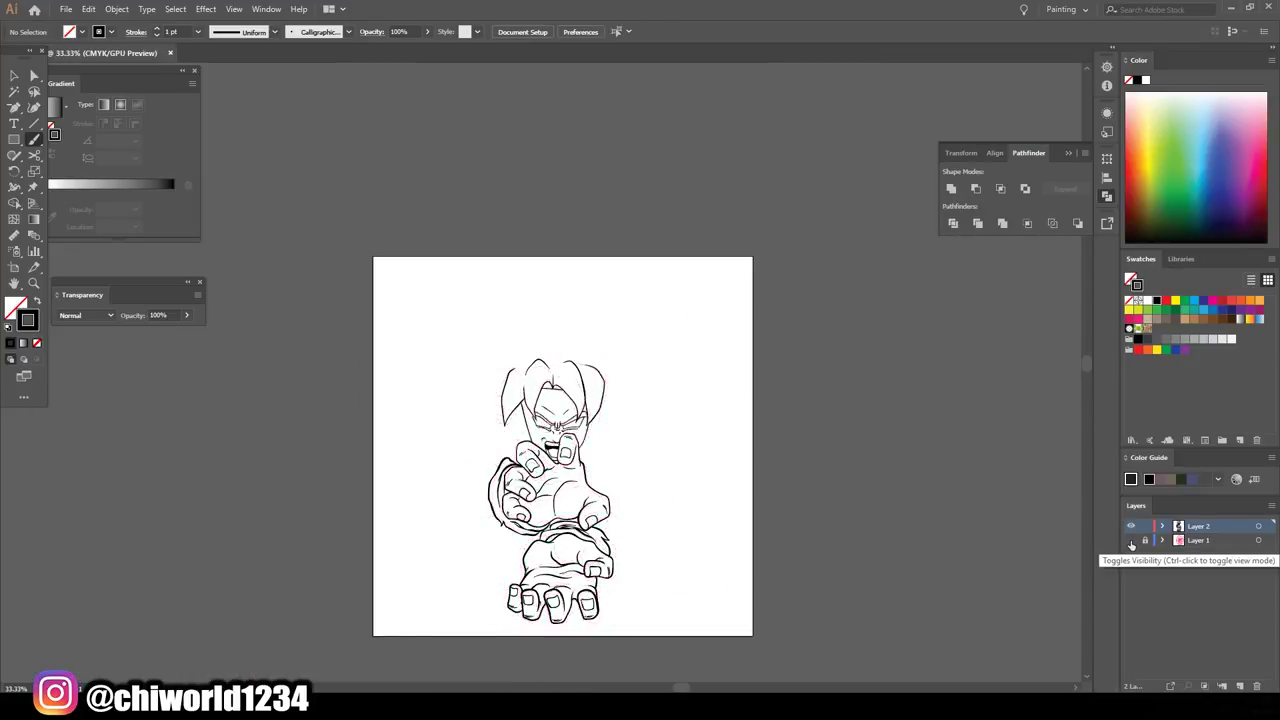
pyautogui.scroll(4, 420, 437)
pyautogui.hotkey('ctrl', 'z')
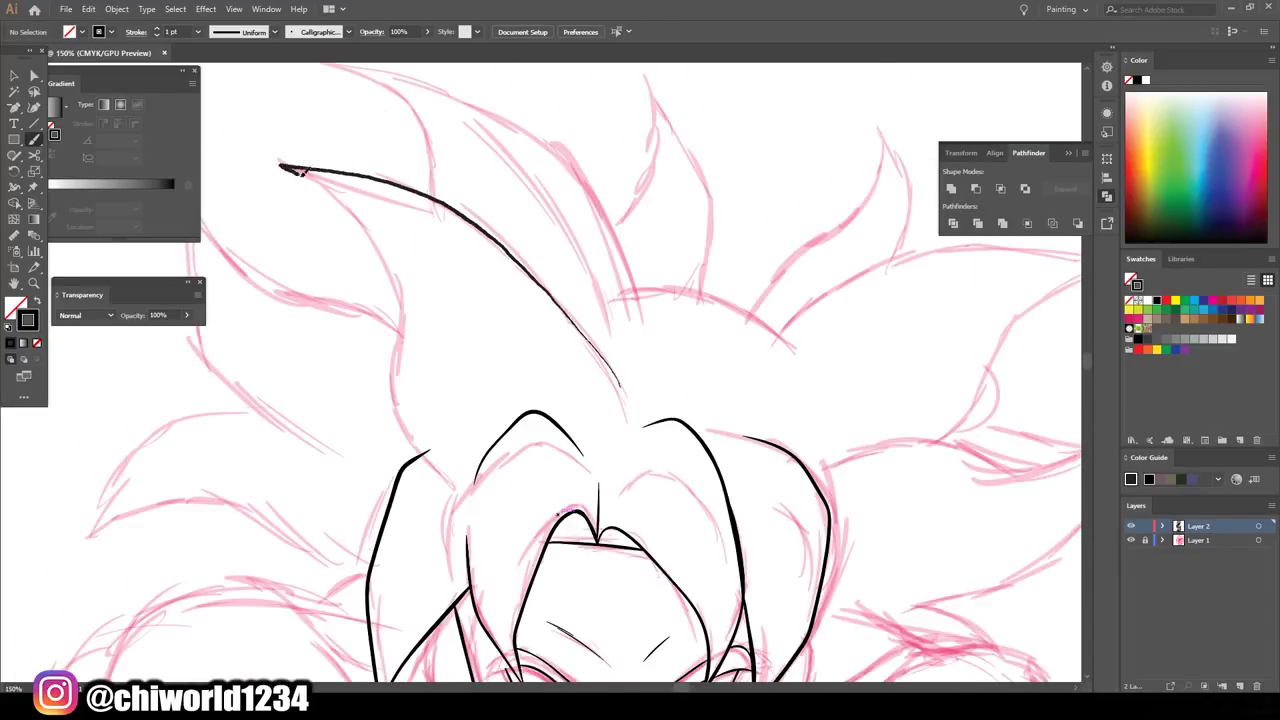
pyautogui.scroll(-5, 441, 456)
pyautogui.scroll(5, 568, 375)
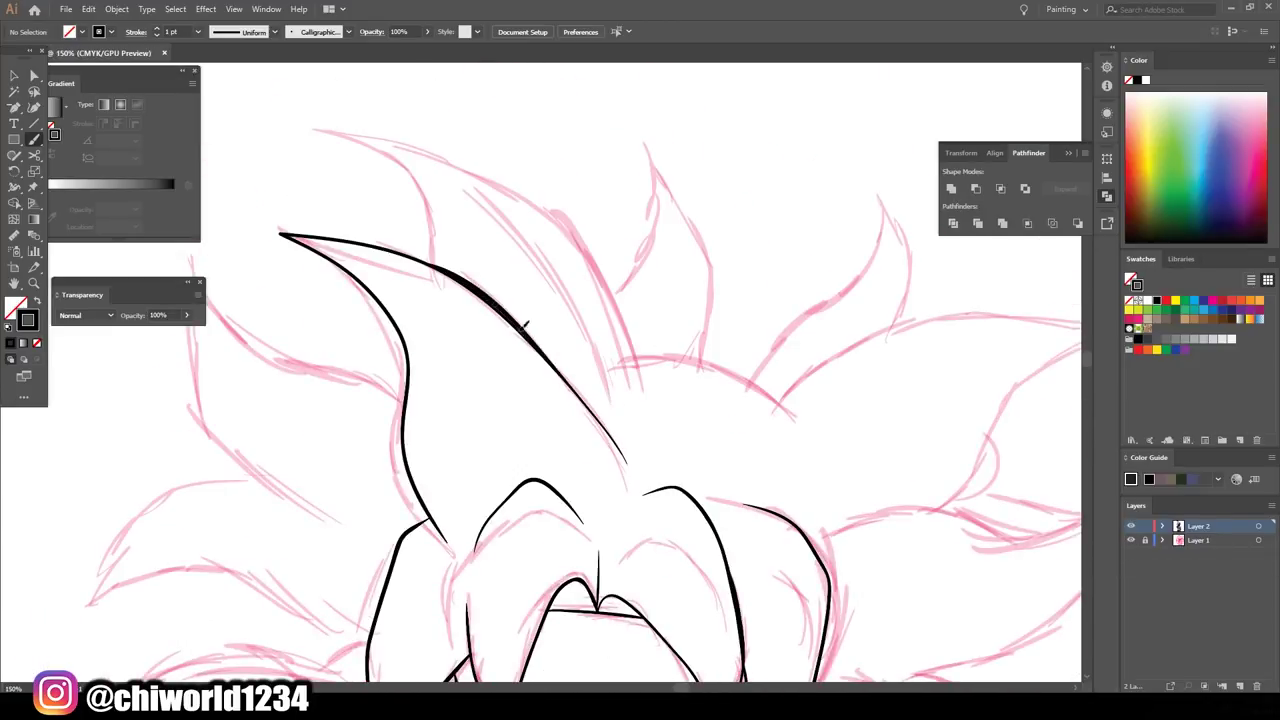
pyautogui.scroll(-5, 523, 325)
pyautogui.scroll(5, 250, 216)
pyautogui.moveTo(248, 216); pyautogui.dragTo(545, 442)
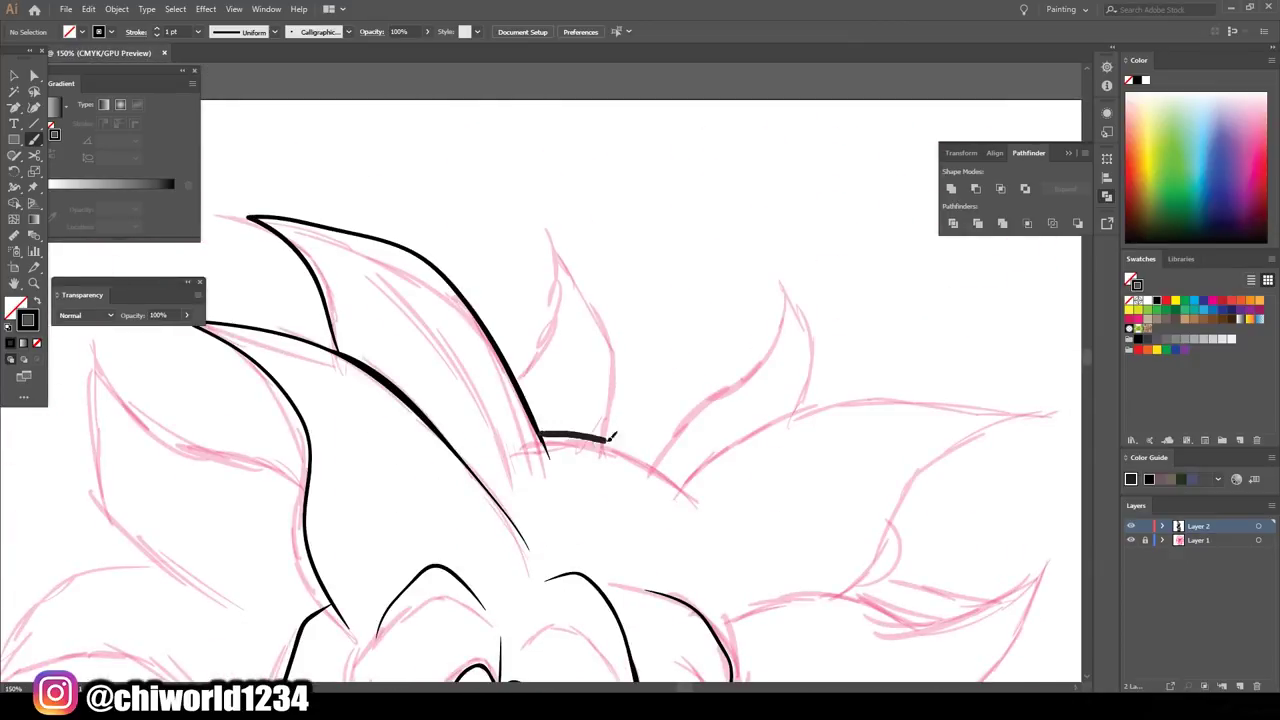
pyautogui.scroll(-5, 612, 436)
pyautogui.scroll(6, 540, 420)
pyautogui.scroll(-3, 350, 480)
# - Check the inks against the sketch and redraw the previous hair stroke
pyautogui.click(1131, 540)
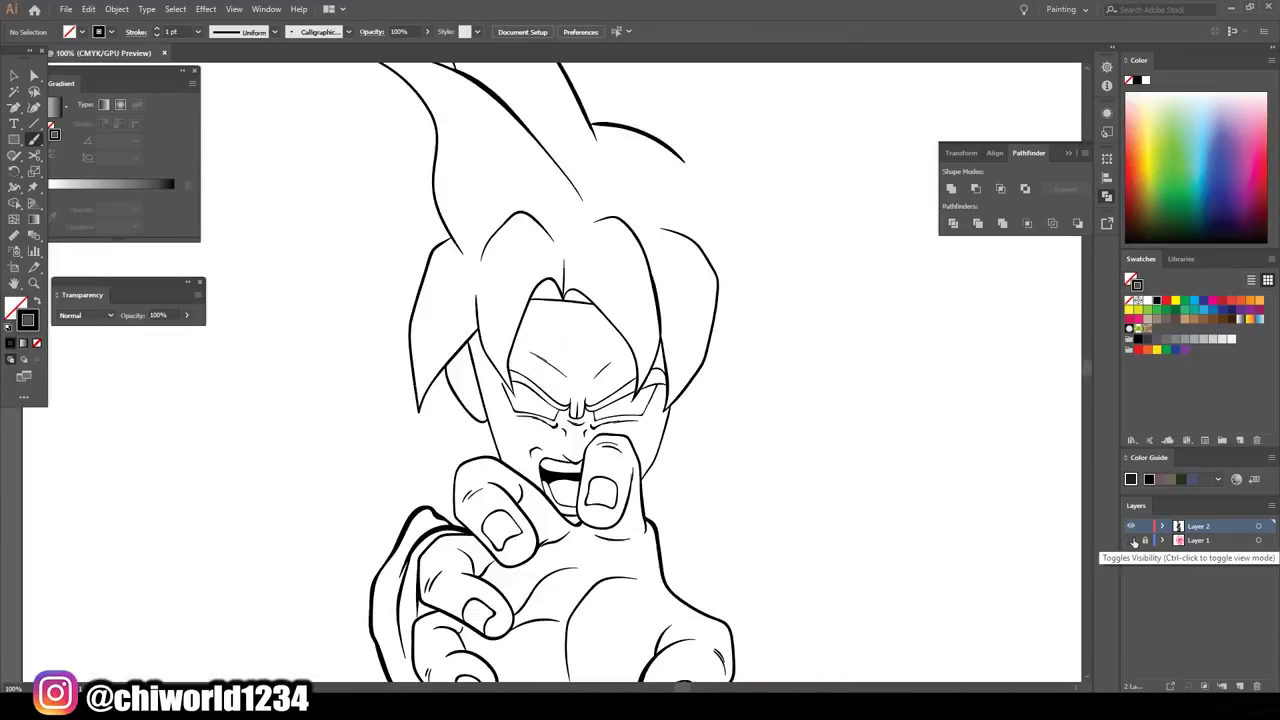
pyautogui.click(1131, 540)
pyautogui.scroll(2, 848, 609)
pyautogui.scroll(4, 460, 365)
pyautogui.hotkey('ctrl', 'z')
pyautogui.moveTo(380, 324); pyautogui.dragTo(610, 568)
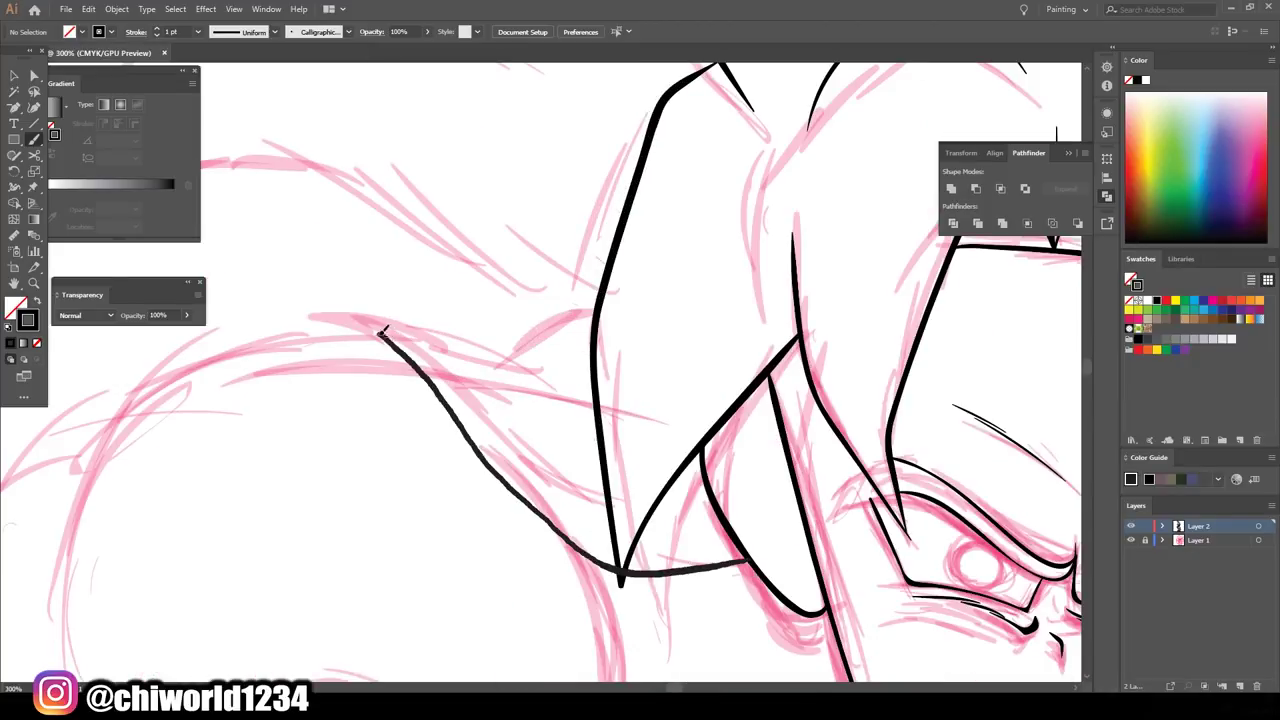
pyautogui.scroll(-6, 814, 651)
pyautogui.scroll(5, 925, 590)
pyautogui.scroll(-1, 537, 535)
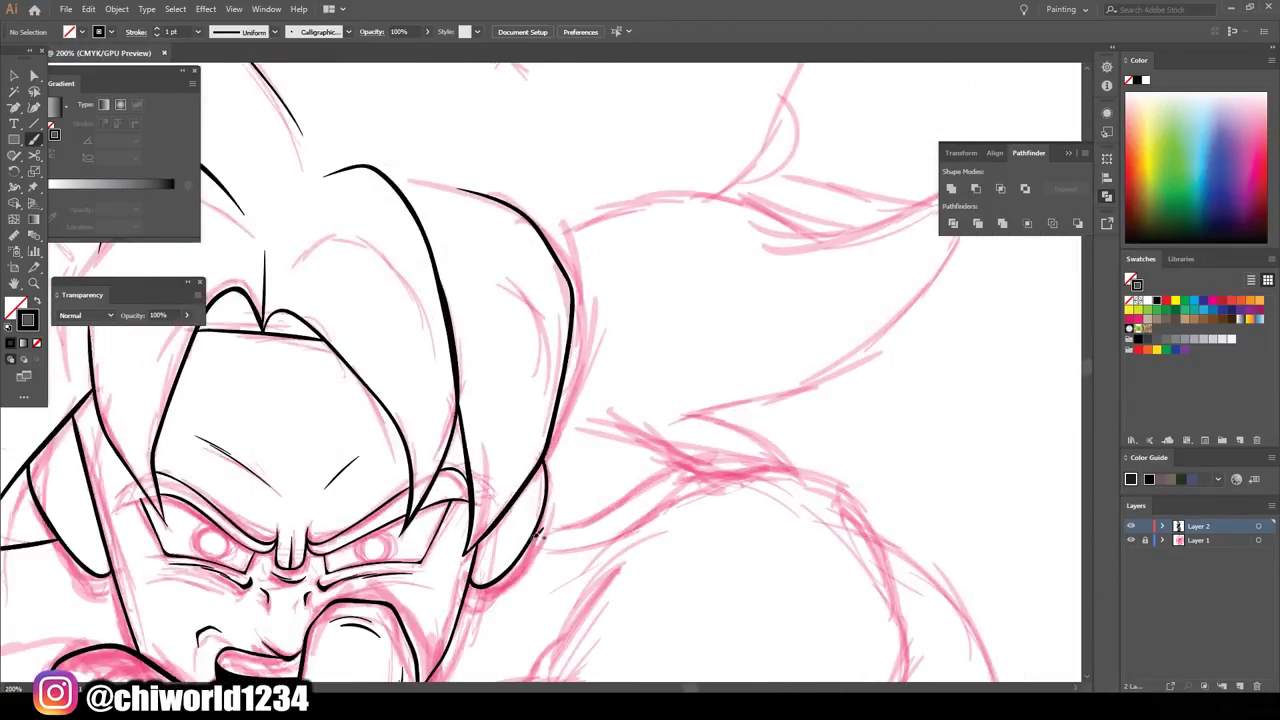
pyautogui.scroll(-2, 797, 466)
# - Ink the right spiky hair outline and redo a left hair spike until it fits
pyautogui.moveTo(940, 368); pyautogui.dragTo(672, 518)
pyautogui.moveTo(870, 380); pyautogui.dragTo(660, 300)
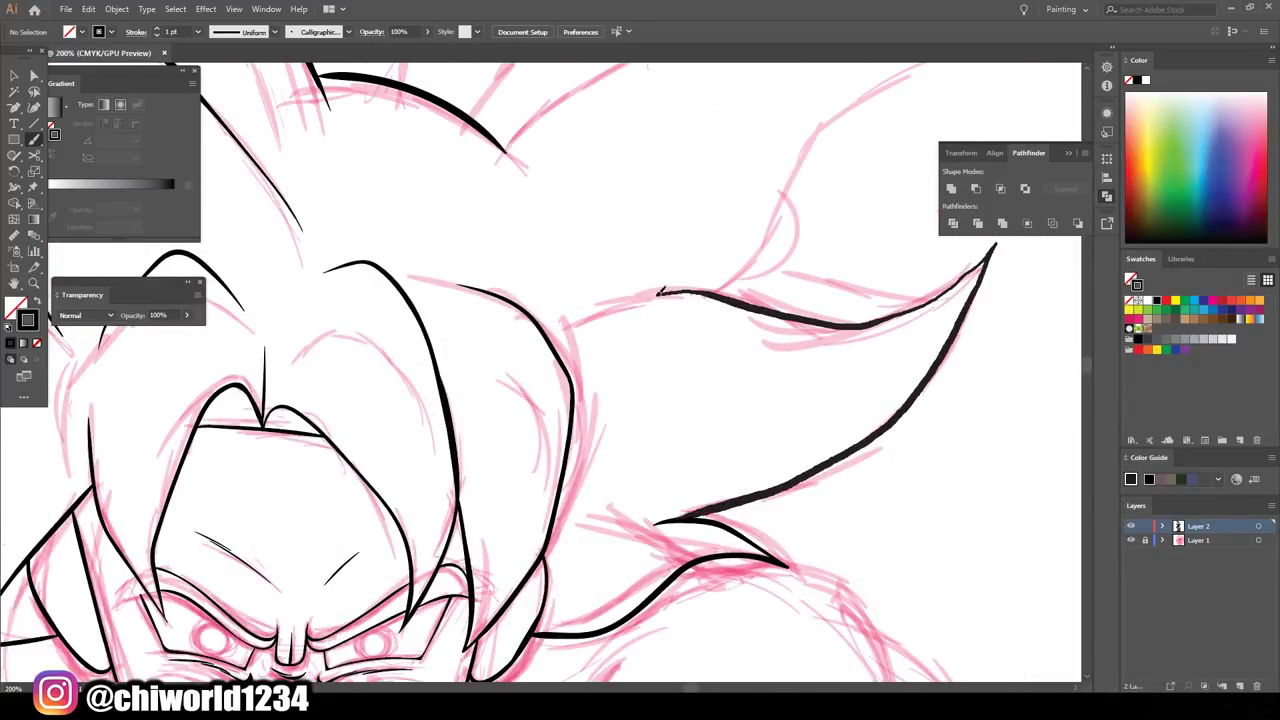
pyautogui.scroll(-3, 677, 596)
pyautogui.scroll(4, 498, 354)
pyautogui.moveTo(428, 432); pyautogui.dragTo(270, 390)
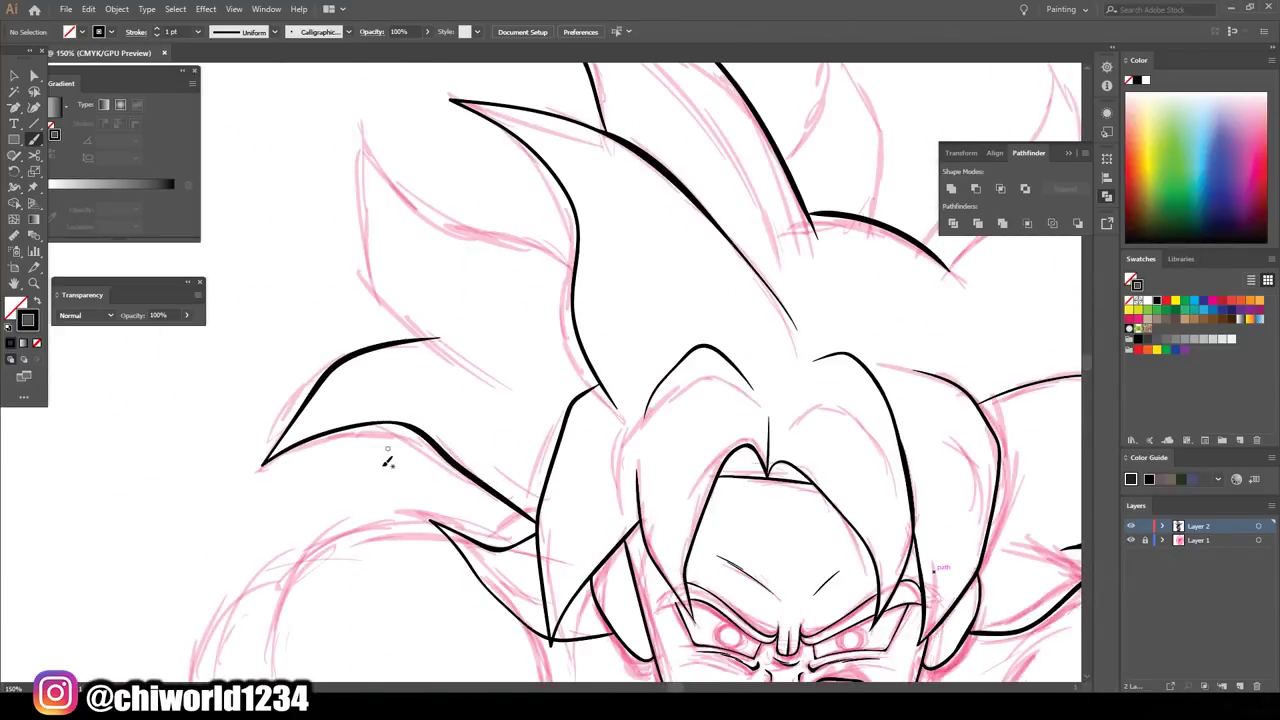
pyautogui.hotkey('ctrl', 'z')
pyautogui.moveTo(540, 520); pyautogui.dragTo(270, 340)
pyautogui.scroll(1, 537, 567)
pyautogui.hotkey('ctrl', 'z')
pyautogui.moveTo(537, 567); pyautogui.dragTo(194, 440)
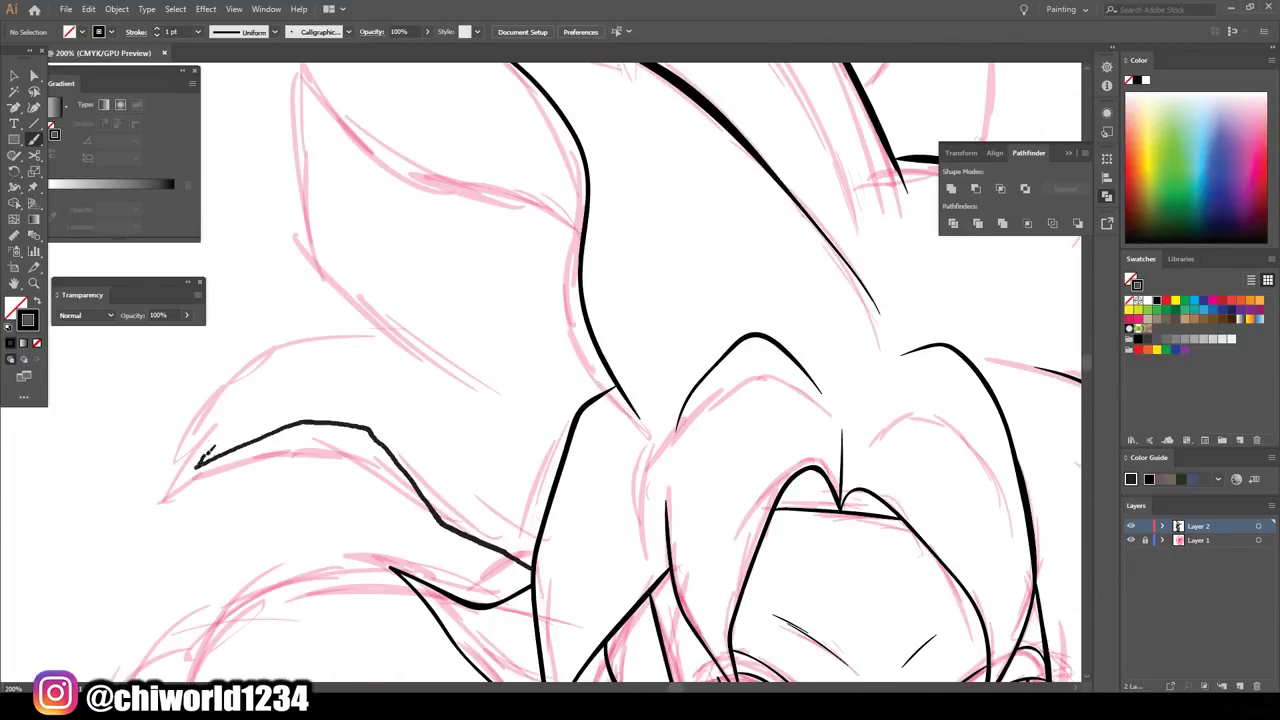
pyautogui.scroll(-3, 787, 454)
pyautogui.scroll(4, 834, 517)
# - Ink the left spike's edge, a right hair spike, and another left spike outline
pyautogui.scroll(-1, 600, 400)
pyautogui.moveTo(442, 557); pyautogui.dragTo(345, 505)
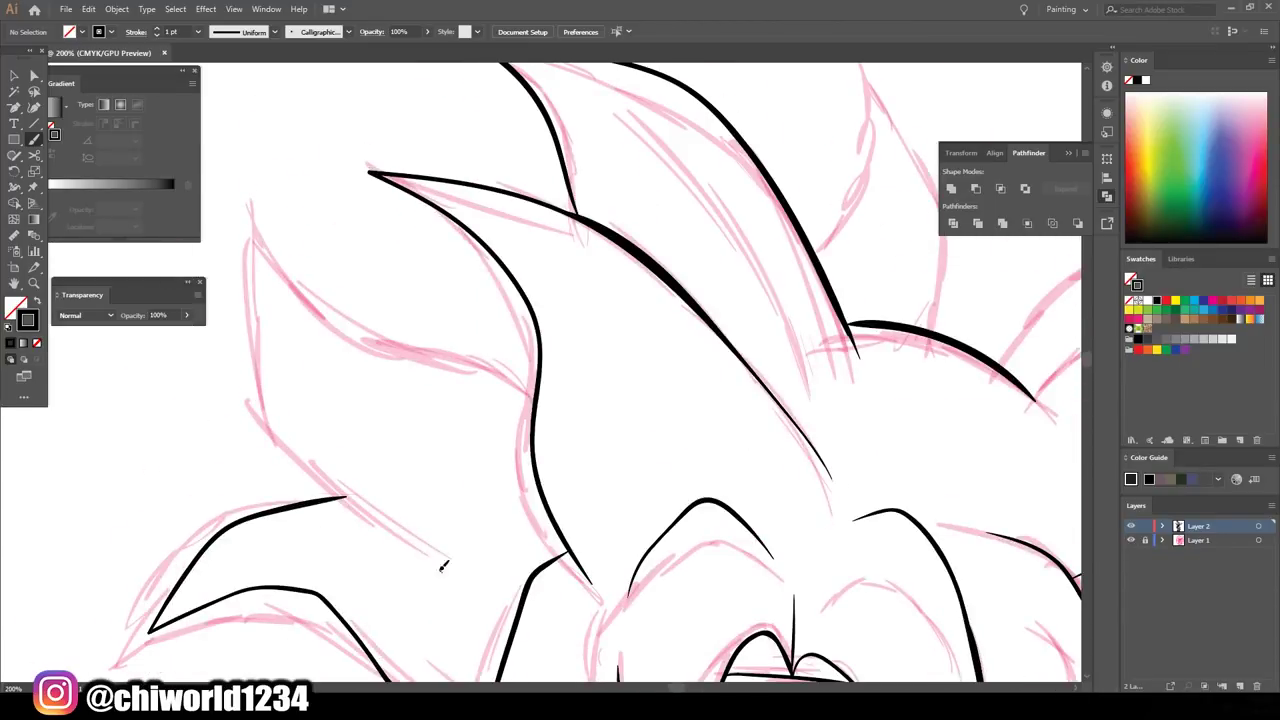
pyautogui.moveTo(443, 566); pyautogui.dragTo(250, 200)
pyautogui.scroll(-1, 509, 294)
pyautogui.scroll(1, 1020, 543)
pyautogui.moveTo(680, 530)
pyautogui.mouseDown()
pyautogui.moveTo(757, 410)
pyautogui.moveTo(518, 414)
pyautogui.mouseUp()
pyautogui.moveTo(612, 262); pyautogui.dragTo(510, 400)
pyautogui.moveTo(445, 370); pyautogui.dragTo(372, 150)
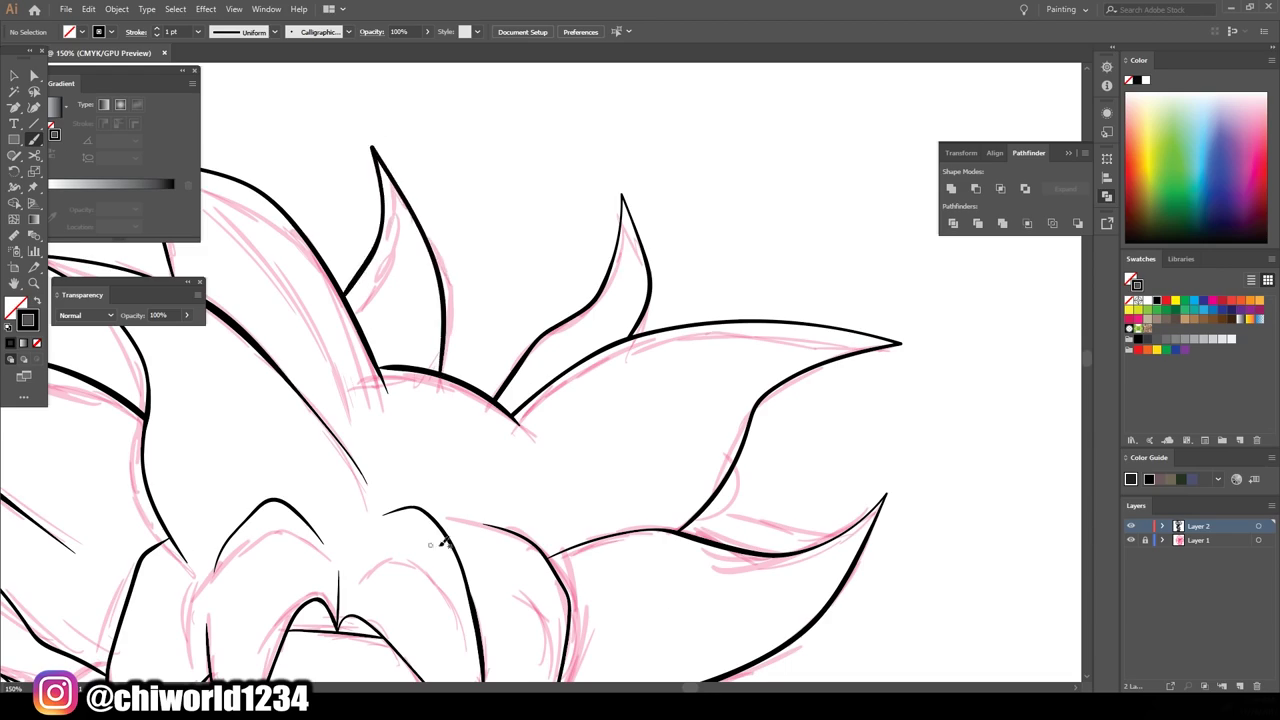
pyautogui.scroll(-3, 600, 400)
# - Ink the arm outline beside the upper hand and down along the bottom-left arm
pyautogui.scroll(4, 490, 450)
pyautogui.scroll(2, 330, 300)
pyautogui.moveTo(622, 268); pyautogui.dragTo(553, 234)
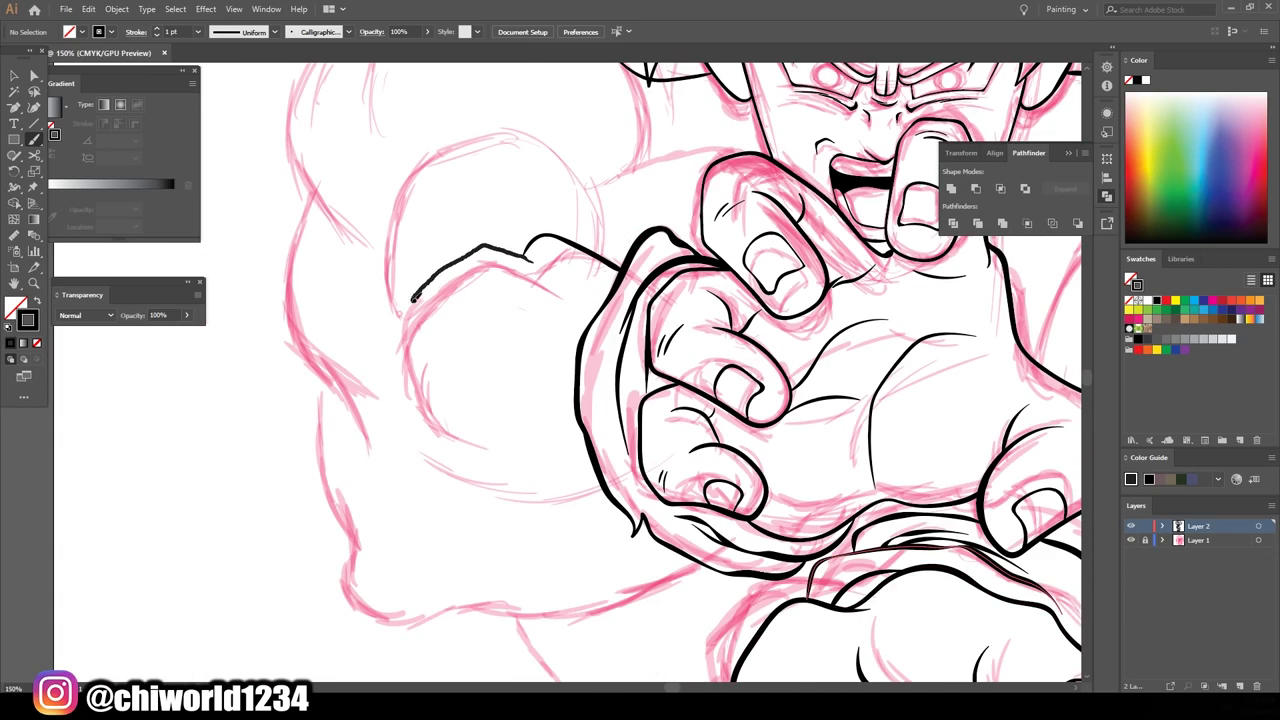
pyautogui.moveTo(412, 298); pyautogui.dragTo(415, 405)
pyautogui.scroll(-3, 450, 420)
pyautogui.scroll(3, 450, 420)
pyautogui.moveTo(690, 568)
pyautogui.mouseDown()
pyautogui.moveTo(390, 606)
pyautogui.moveTo(310, 368)
pyautogui.mouseUp()
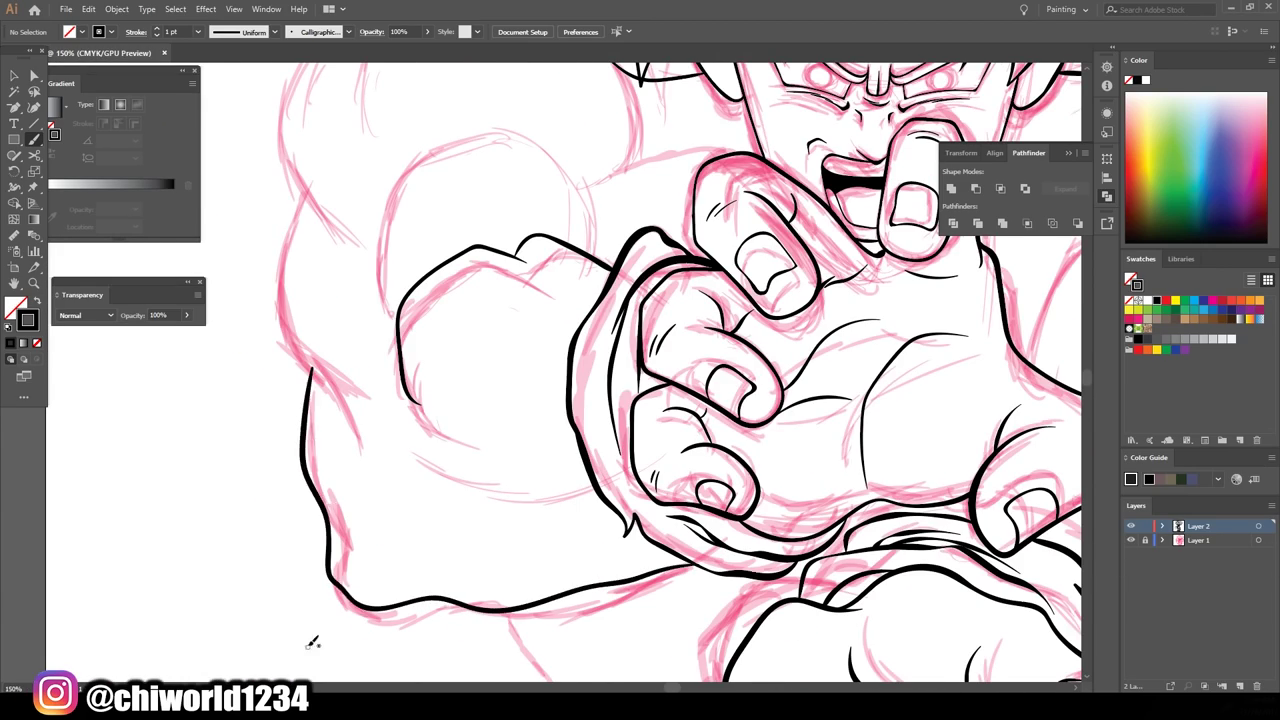
pyautogui.scroll(3, 320, 480)
pyautogui.scroll(2, 320, 450)
# - Ink the left arm up to the shoulder, and the right arm and shoulder contours
pyautogui.moveTo(305, 428); pyautogui.dragTo(408, 244)
pyautogui.scroll(1, 394, 272)
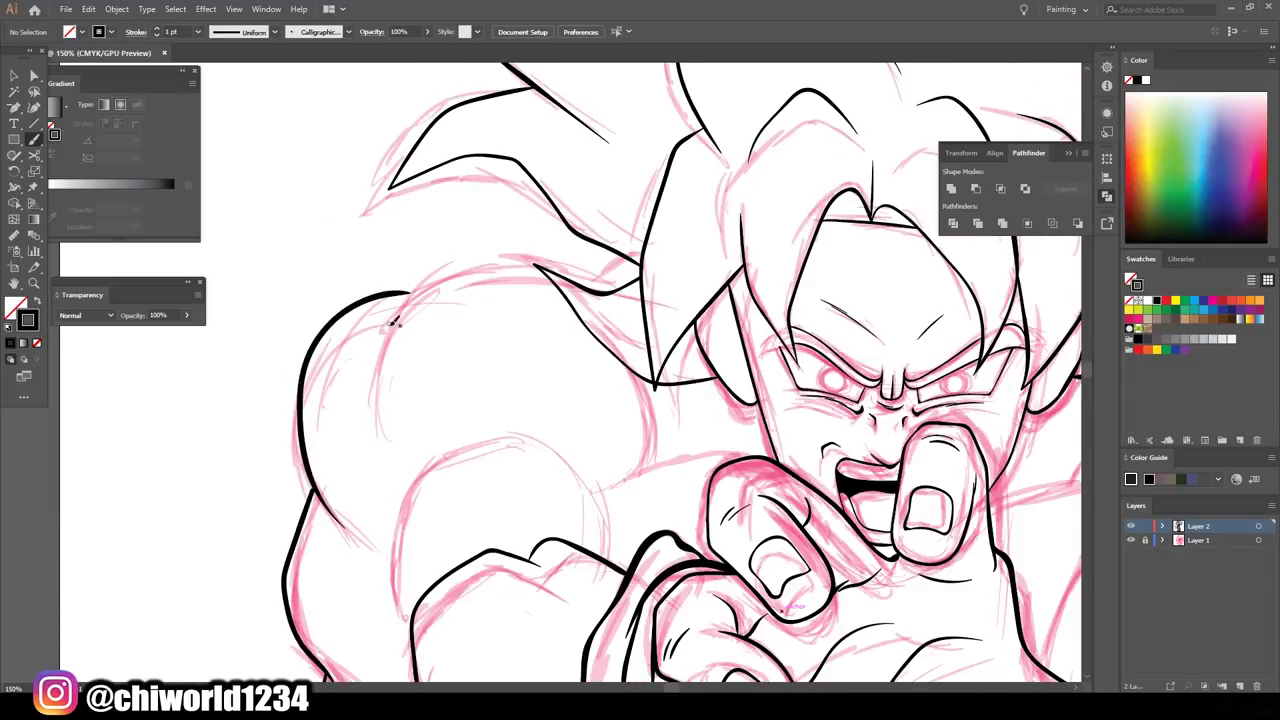
pyautogui.scroll(-3, 914, 471)
pyautogui.scroll(3, 871, 523)
pyautogui.scroll(-2, 871, 523)
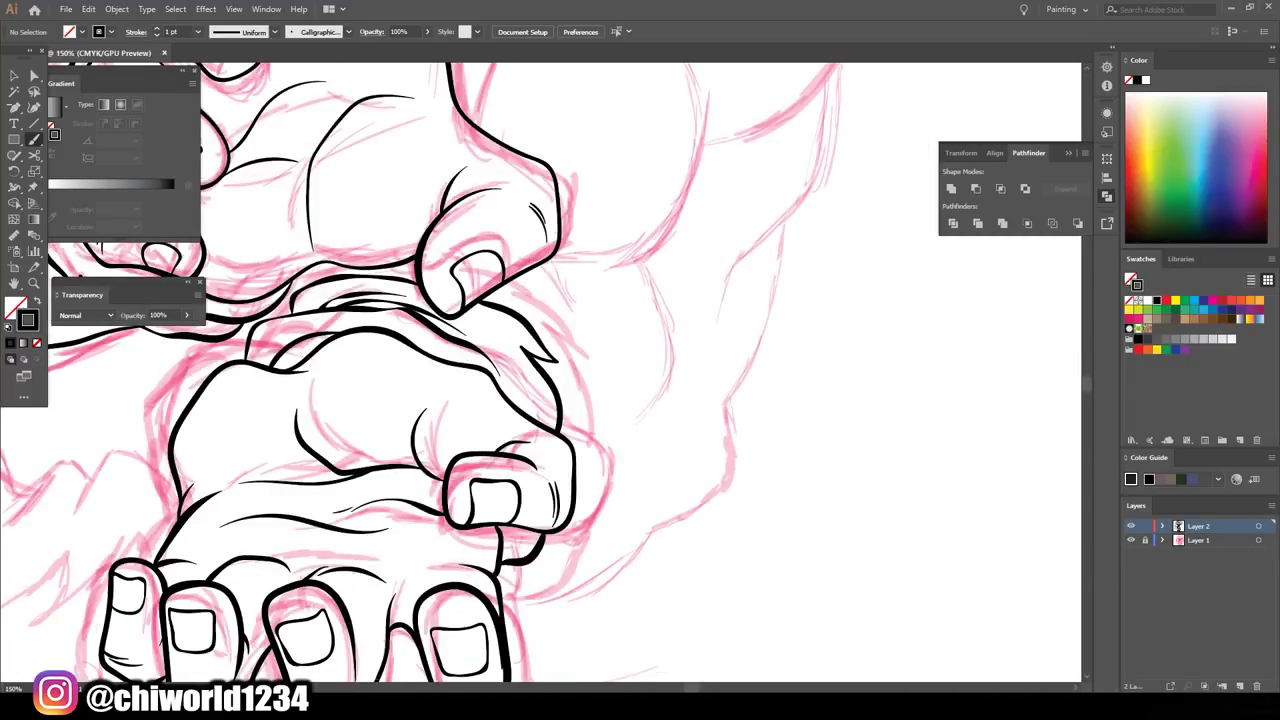
pyautogui.moveTo(540, 555)
pyautogui.mouseDown()
pyautogui.moveTo(740, 445)
pyautogui.moveTo(790, 235)
pyautogui.mouseUp()
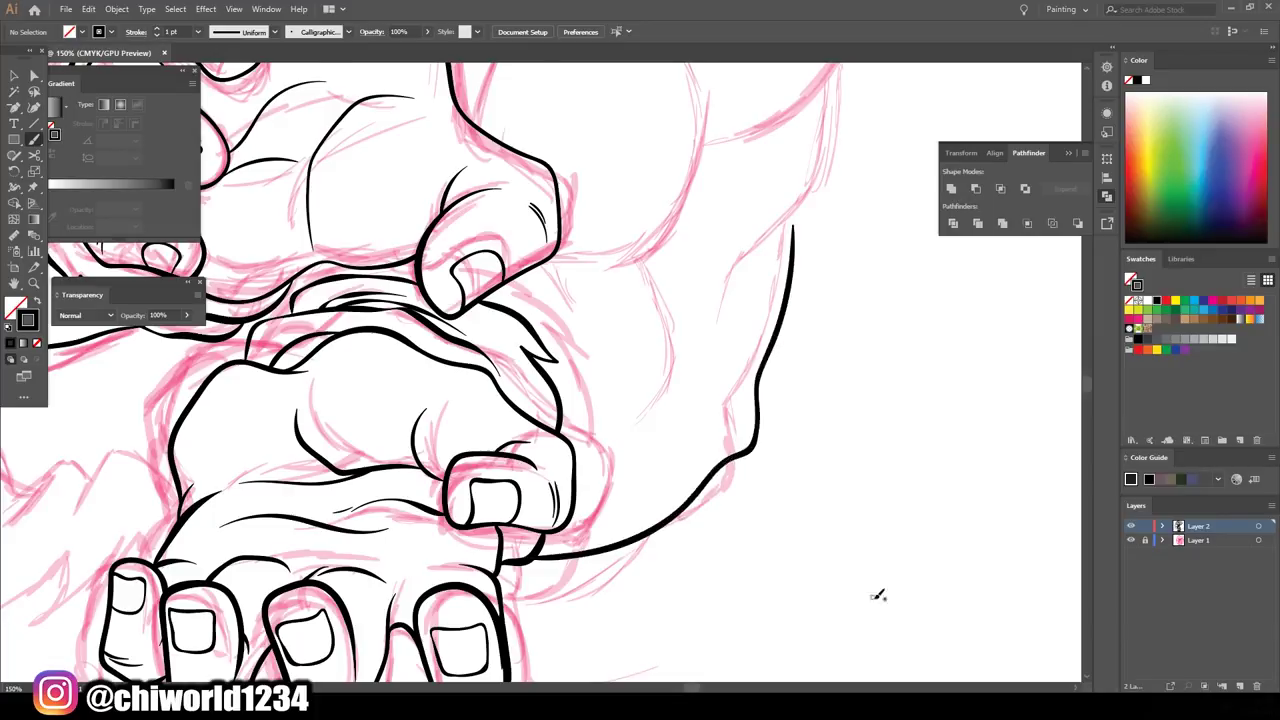
pyautogui.scroll(-3, 877, 594)
pyautogui.scroll(3, 728, 556)
pyautogui.scroll(-2, 735, 550)
pyautogui.moveTo(700, 525)
pyautogui.mouseDown()
pyautogui.moveTo(860, 300)
pyautogui.moveTo(680, 160)
pyautogui.mouseUp()
pyautogui.scroll(-4, 700, 300)
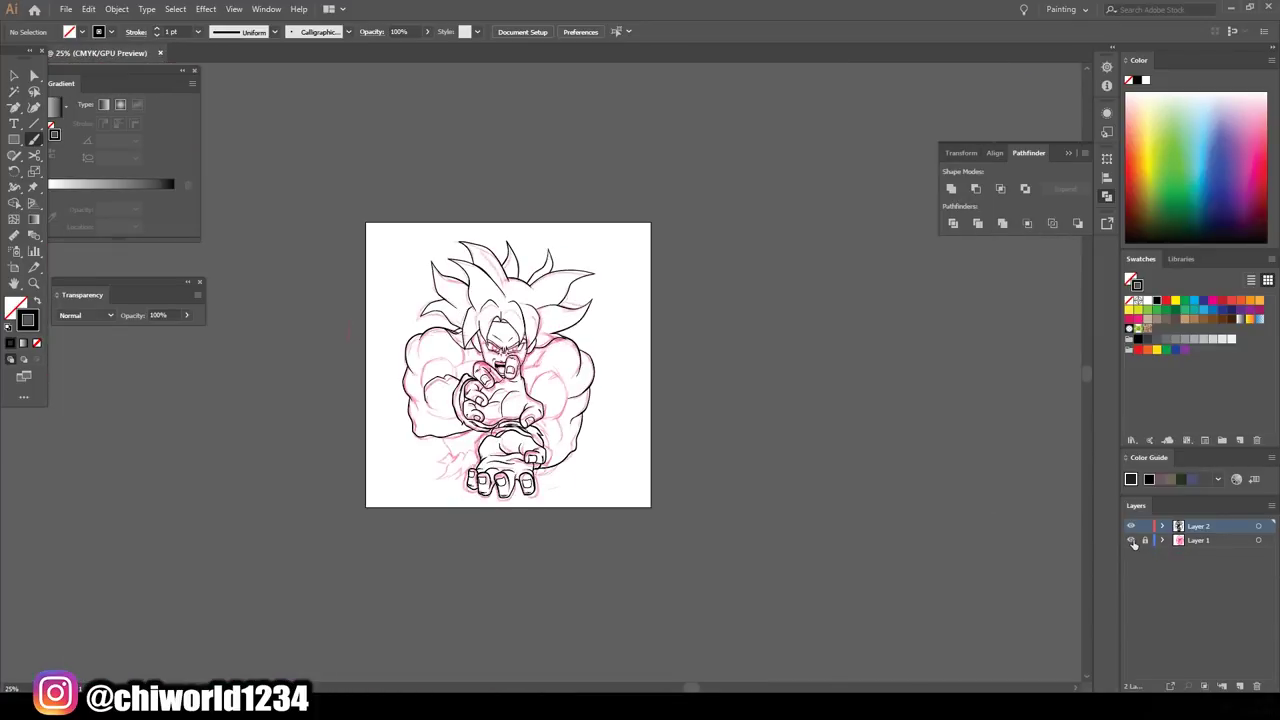
# - Ink the lower-left fist outline, the upper arm, the arm's right edge and the biceps
pyautogui.scroll(4, 485, 413)
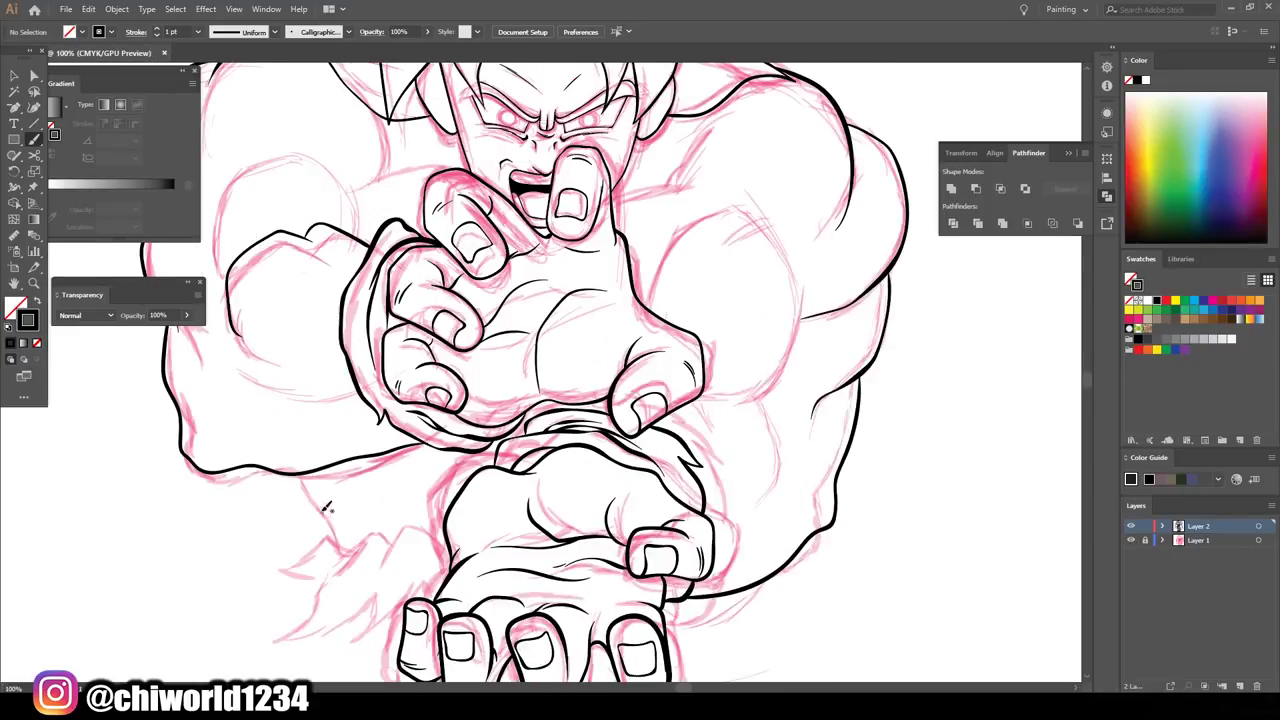
pyautogui.scroll(2, 515, 597)
pyautogui.moveTo(501, 411); pyautogui.dragTo(604, 418)
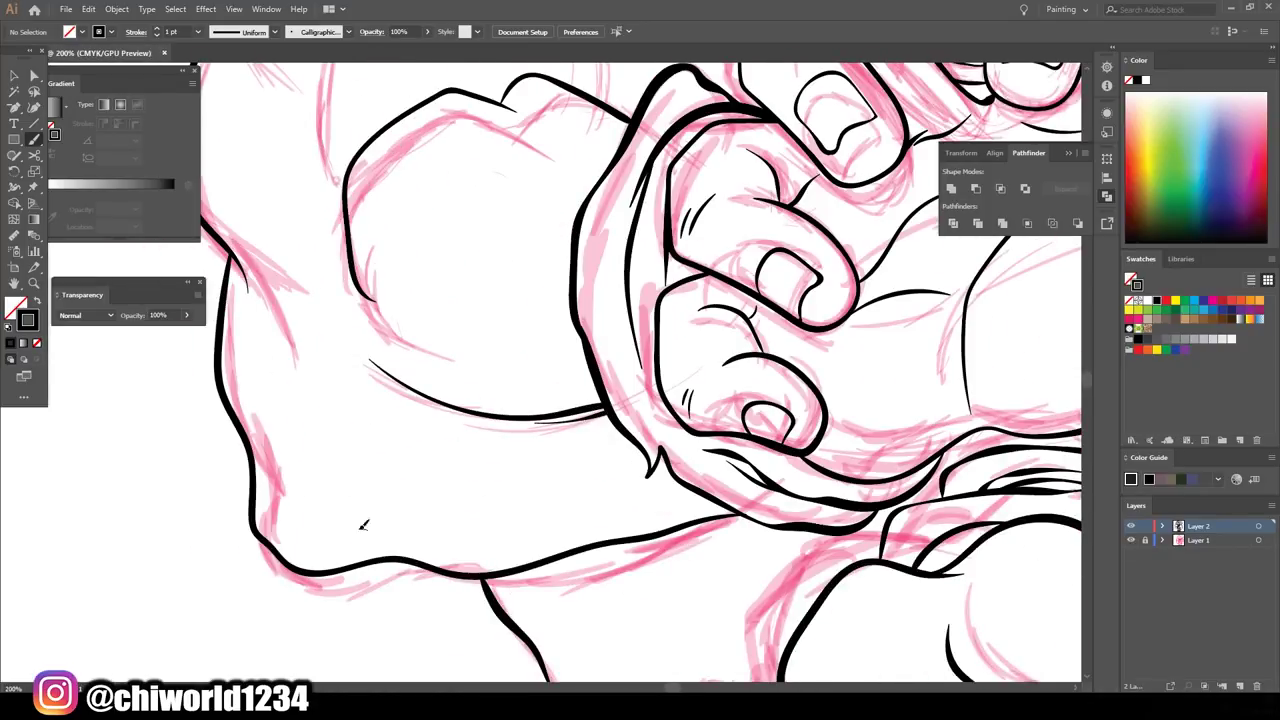
pyautogui.scroll(-3, 600, 420)
pyautogui.scroll(3, 480, 410)
pyautogui.moveTo(470, 375)
pyautogui.mouseDown()
pyautogui.moveTo(497, 450)
pyautogui.moveTo(736, 200)
pyautogui.mouseUp()
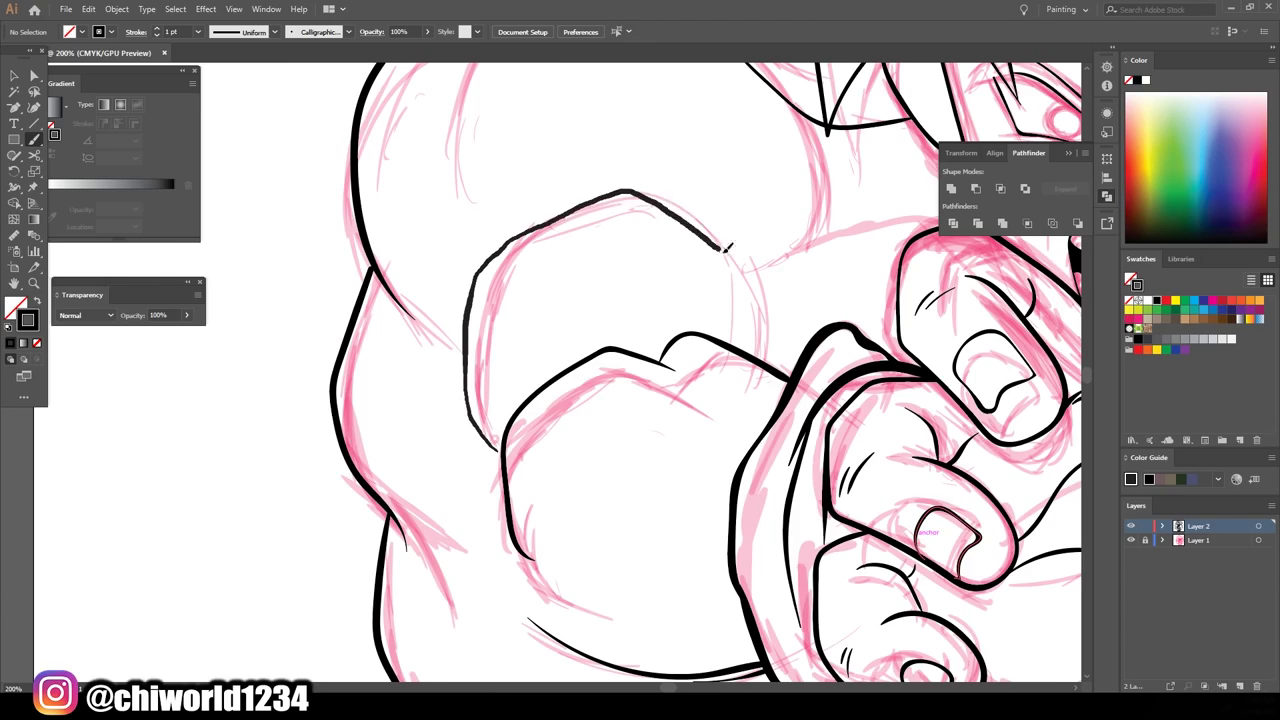
pyautogui.scroll(-2, 502, 463)
pyautogui.scroll(2, 740, 430)
pyautogui.moveTo(623, 427); pyautogui.dragTo(514, 219)
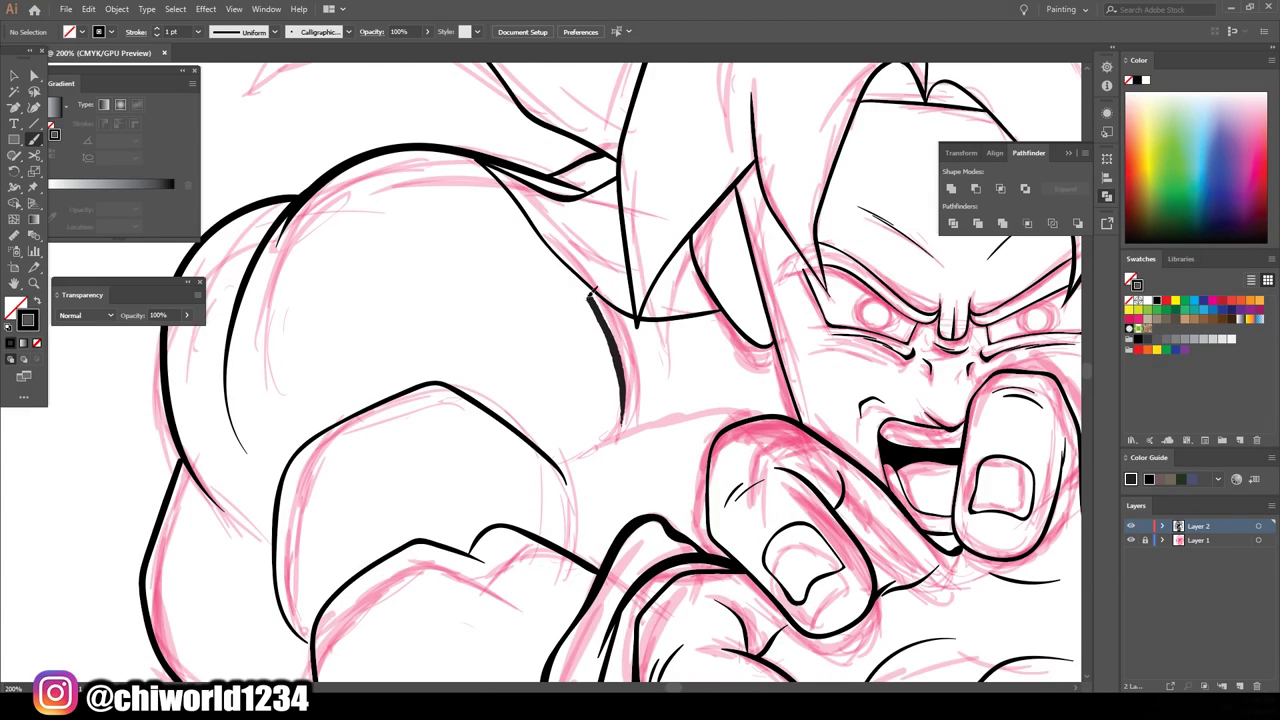
pyautogui.scroll(-3, 740, 405)
pyautogui.scroll(3, 565, 580)
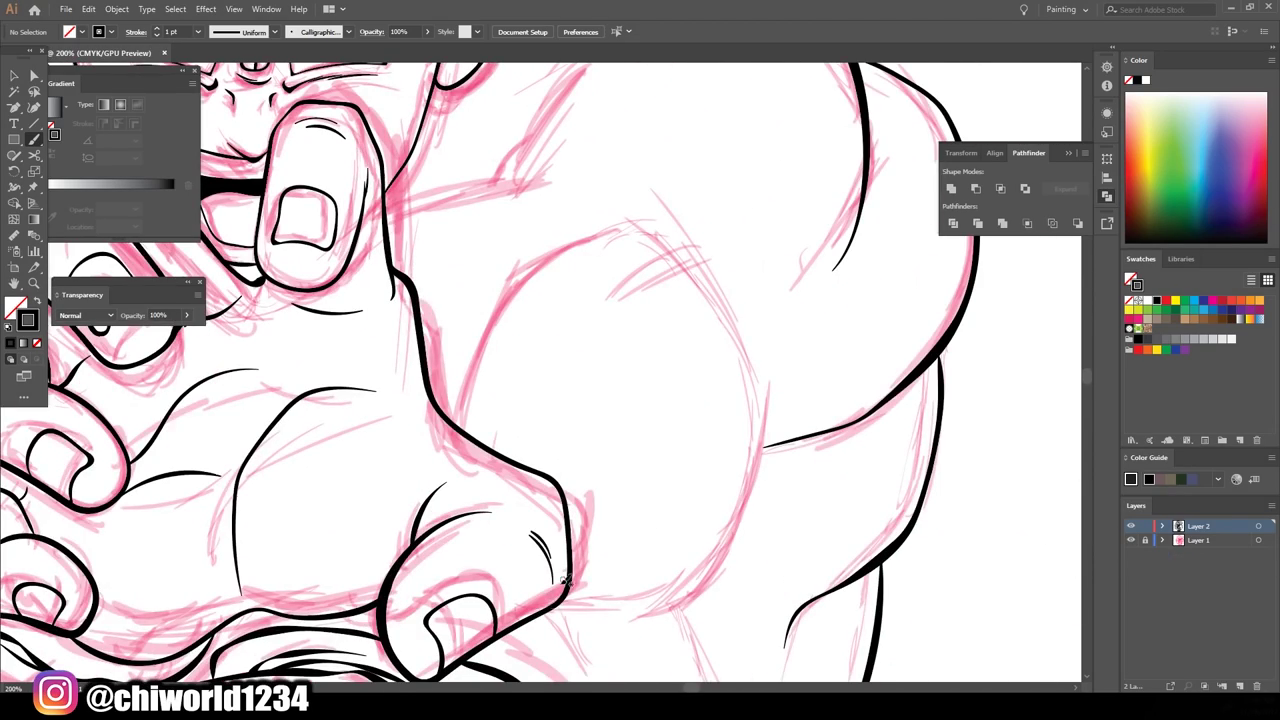
pyautogui.moveTo(748, 530)
pyautogui.mouseDown()
pyautogui.moveTo(645, 236)
pyautogui.moveTo(455, 420)
pyautogui.mouseUp()
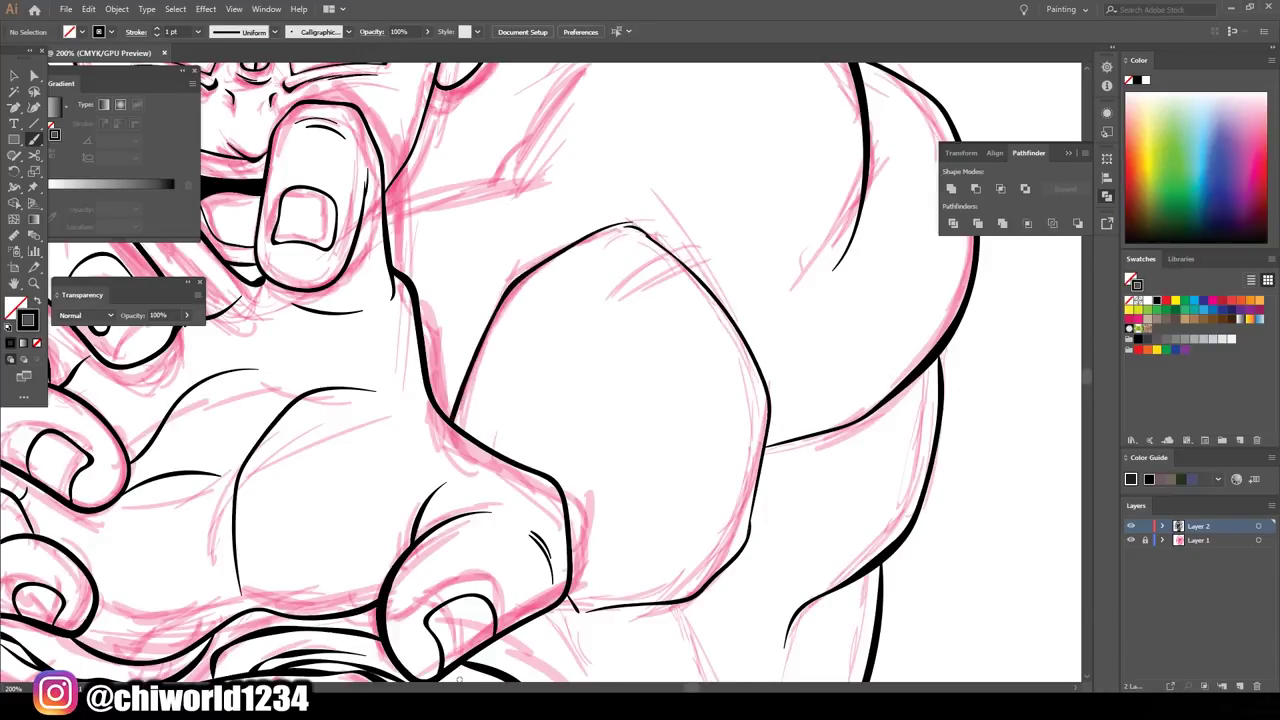
# - Ink the stroke beside the left eye, the brow line and the eye circles with brow arcs
pyautogui.scroll(-3, 560, 400)
pyautogui.scroll(2, 772, 392)
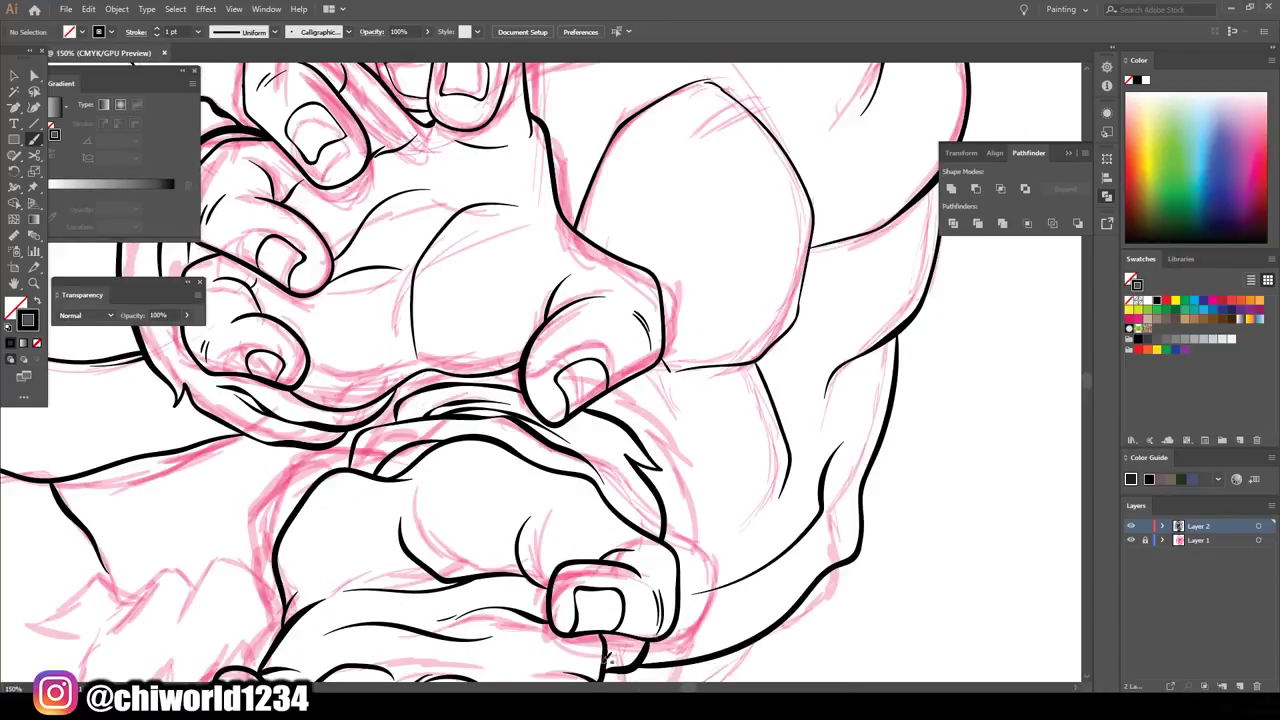
pyautogui.scroll(5, 607, 657)
pyautogui.scroll(-3, 600, 256)
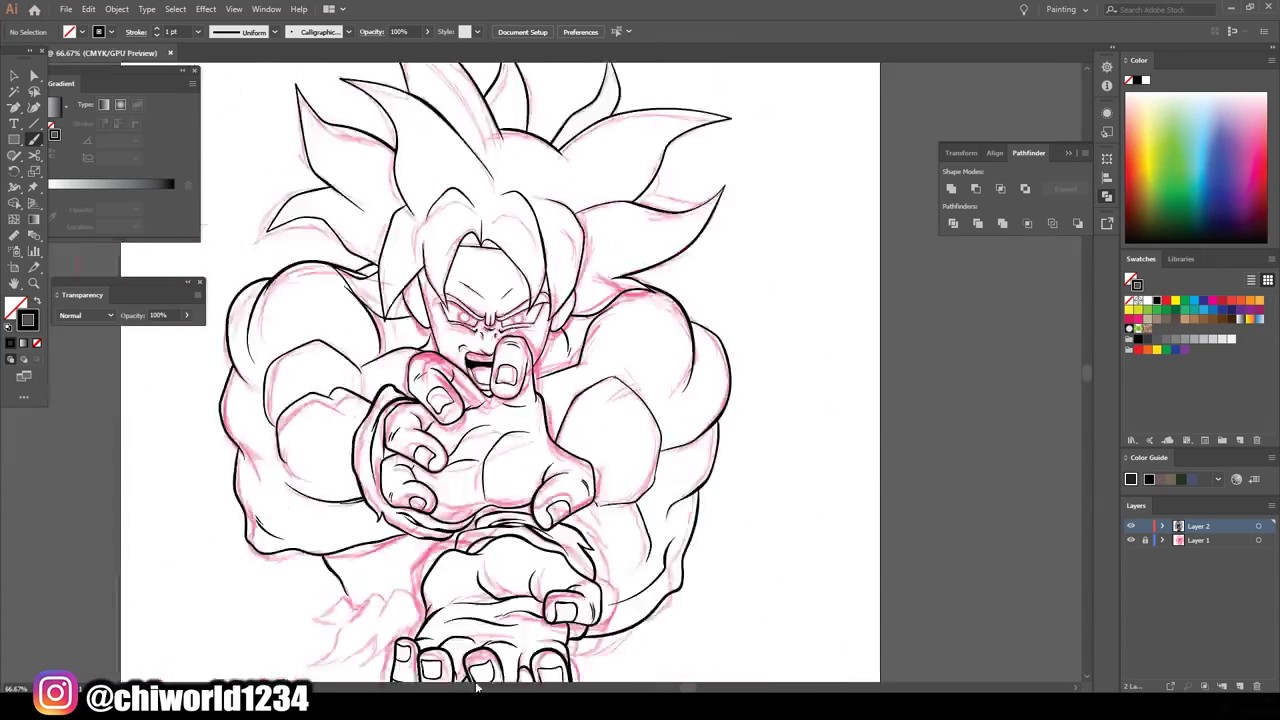
pyautogui.scroll(3, 1018, 556)
pyautogui.scroll(-2, 590, 395)
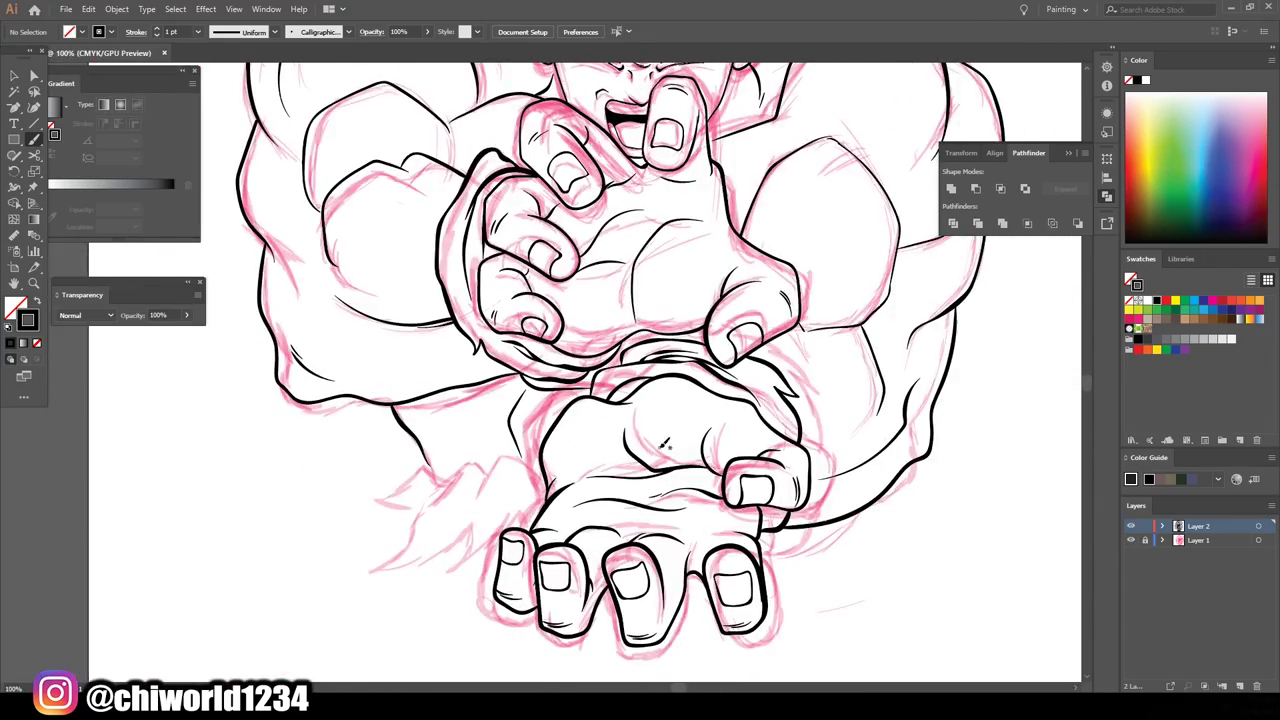
pyautogui.scroll(-3, 763, 540)
pyautogui.scroll(5, 614, 343)
pyautogui.scroll(3, 443, 343)
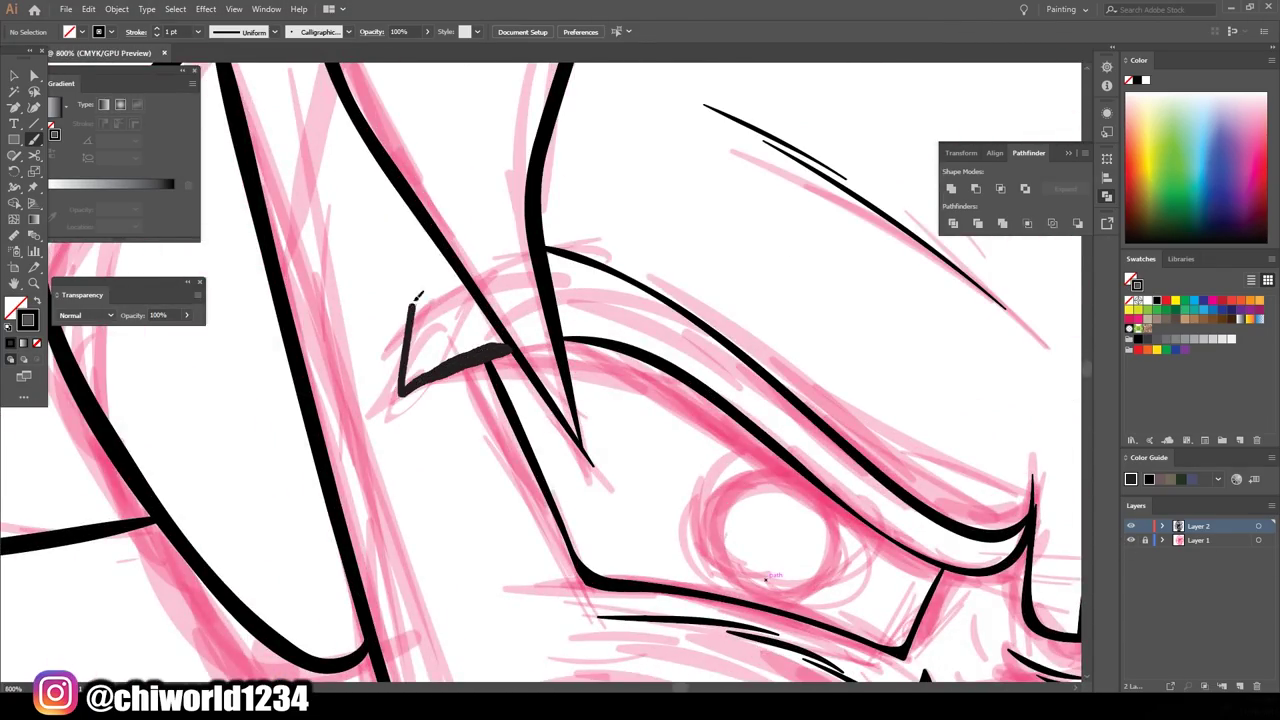
pyautogui.moveTo(390, 290); pyautogui.dragTo(380, 390)
pyautogui.scroll(-1, 364, 500)
pyautogui.moveTo(880, 480); pyautogui.dragTo(800, 540)
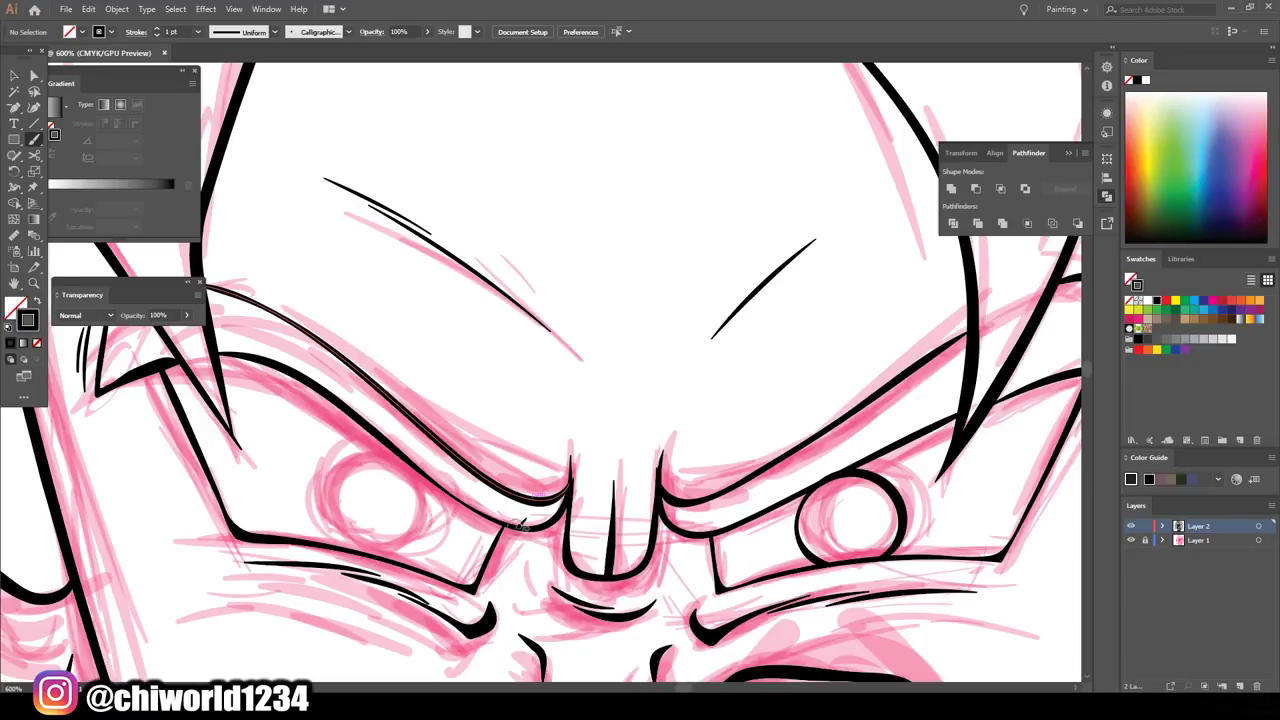
pyautogui.moveTo(232, 344); pyautogui.dragTo(530, 510)
pyautogui.moveTo(430, 488)
pyautogui.mouseDown()
pyautogui.moveTo(419, 542)
pyautogui.moveTo(397, 442)
pyautogui.mouseUp()
# - Select the inked left and right eye circles
pyautogui.scroll(-3, 420, 470)
pyautogui.scroll(3, 410, 450)
pyautogui.click(409, 447)
pyautogui.click(748, 440)
# - Add a black pupil inside each eye
pyautogui.scroll(-3, 750, 460)
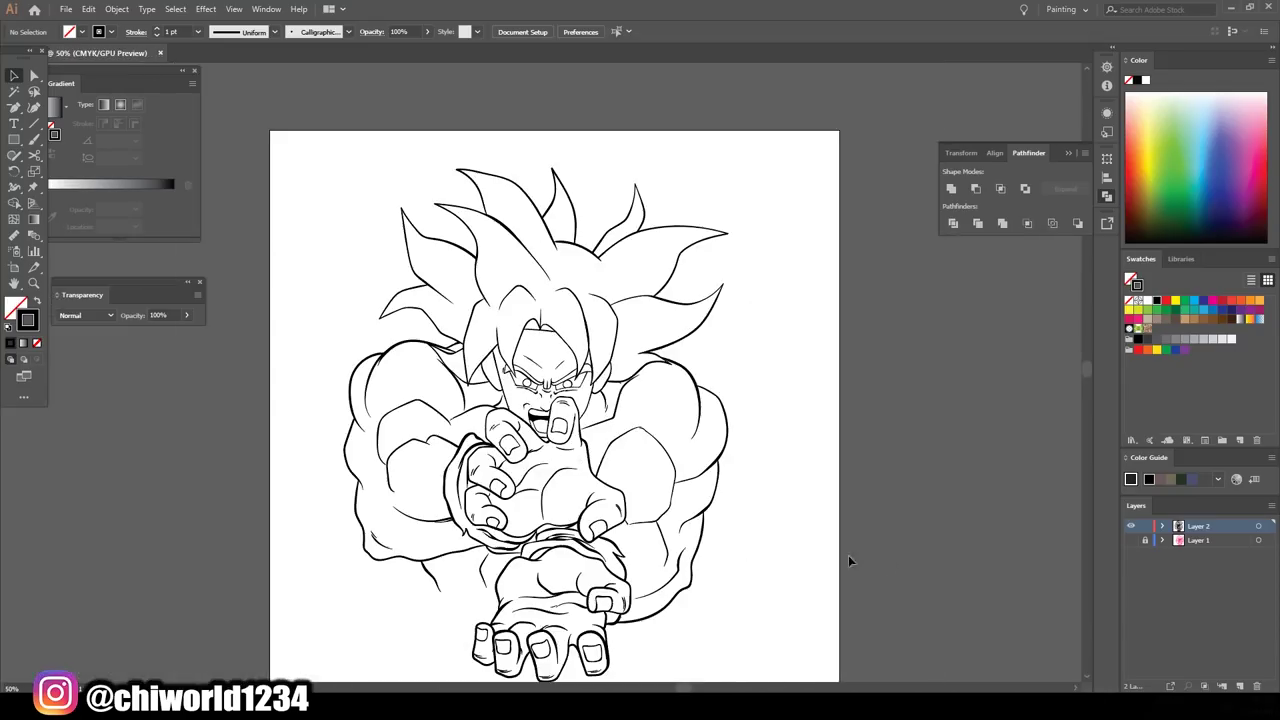
pyautogui.scroll(3, 752, 467)
pyautogui.press('b')
pyautogui.click(752, 467)
pyautogui.click(428, 456)
pyautogui.scroll(-3, 600, 460)
pyautogui.scroll(3, 600, 460)
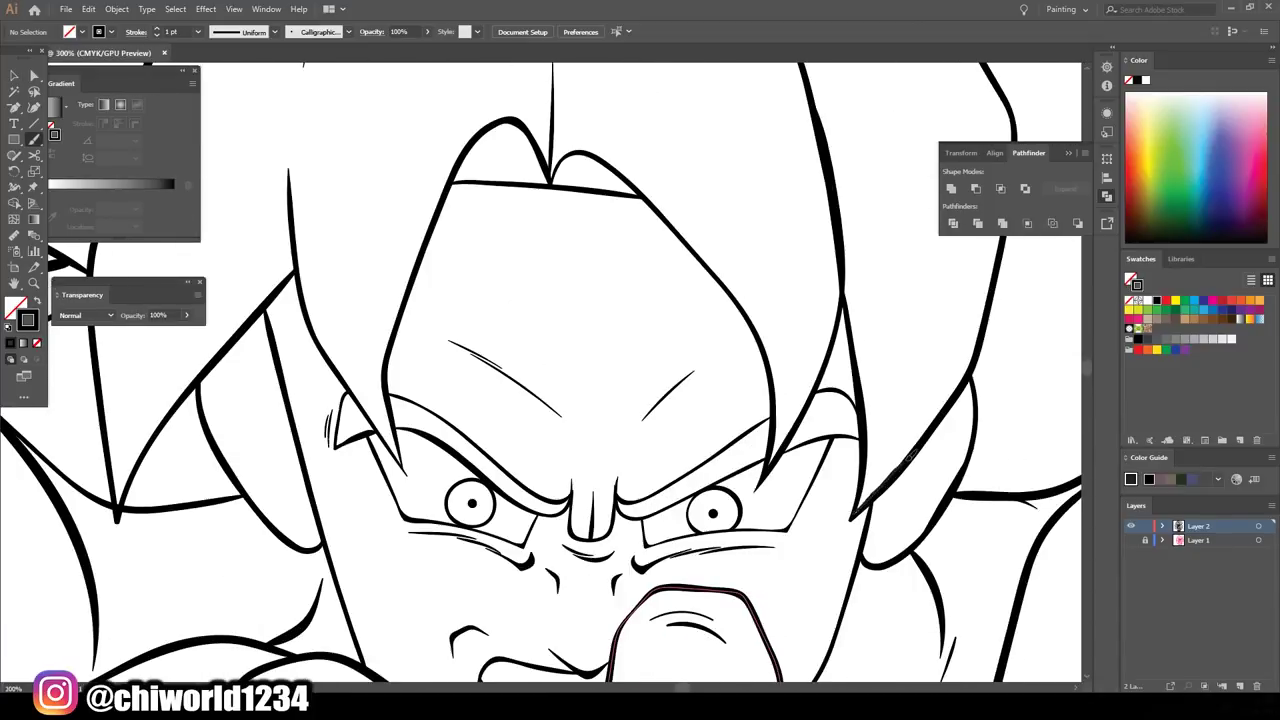
# - Draw thin strand lines through the hair bangs
pyautogui.moveTo(352, 326); pyautogui.dragTo(360, 278)
pyautogui.scroll(3, 537, 230)
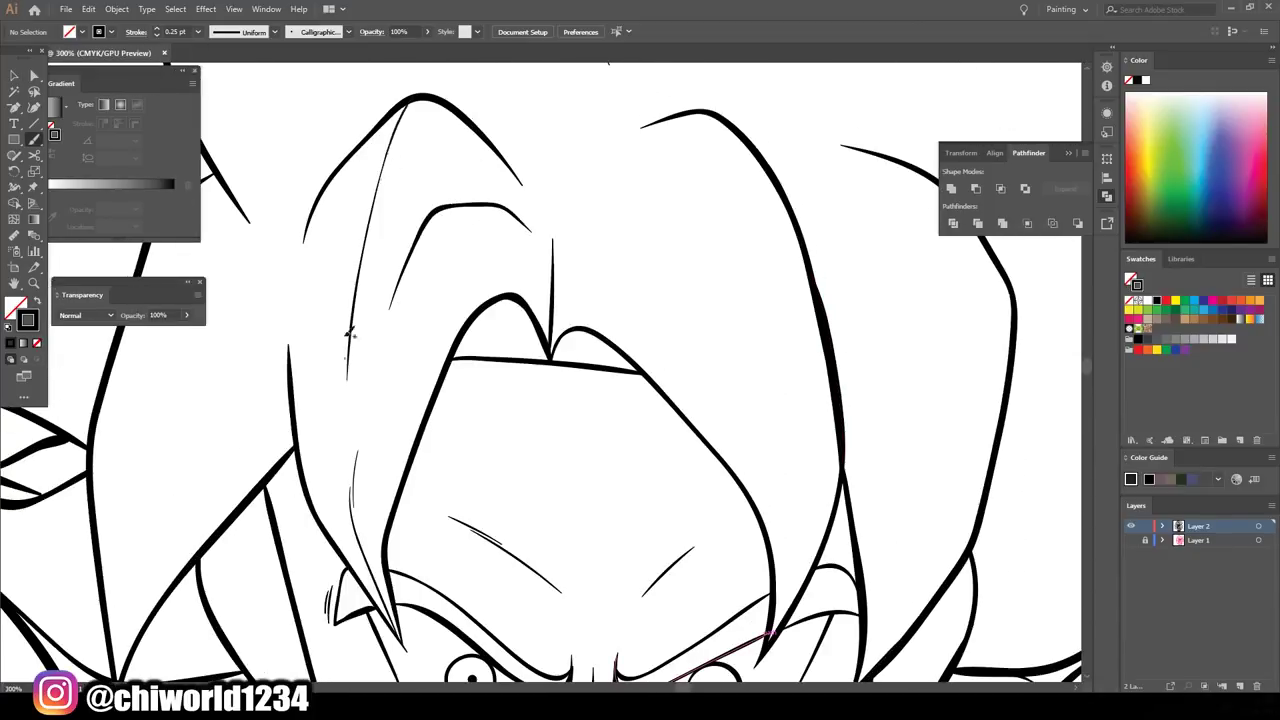
pyautogui.moveTo(349, 334); pyautogui.dragTo(410, 104)
pyautogui.moveTo(331, 276); pyautogui.dragTo(353, 176)
pyautogui.moveTo(348, 200); pyautogui.dragTo(378, 130)
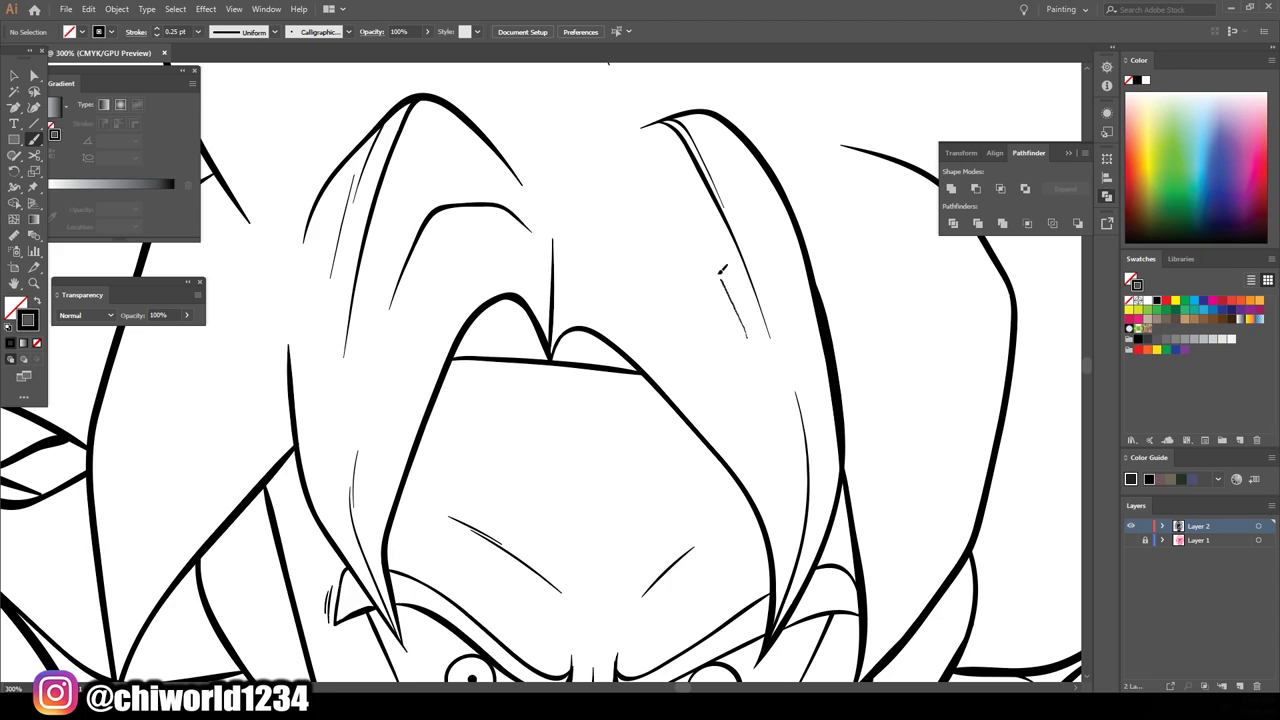
pyautogui.scroll(-3, 721, 268)
pyautogui.scroll(4, 610, 222)
# - Add short hatch strokes under the fringe and along the hair edge by the ear
pyautogui.moveTo(585, 264); pyautogui.dragTo(612, 234)
pyautogui.moveTo(606, 268); pyautogui.dragTo(630, 250)
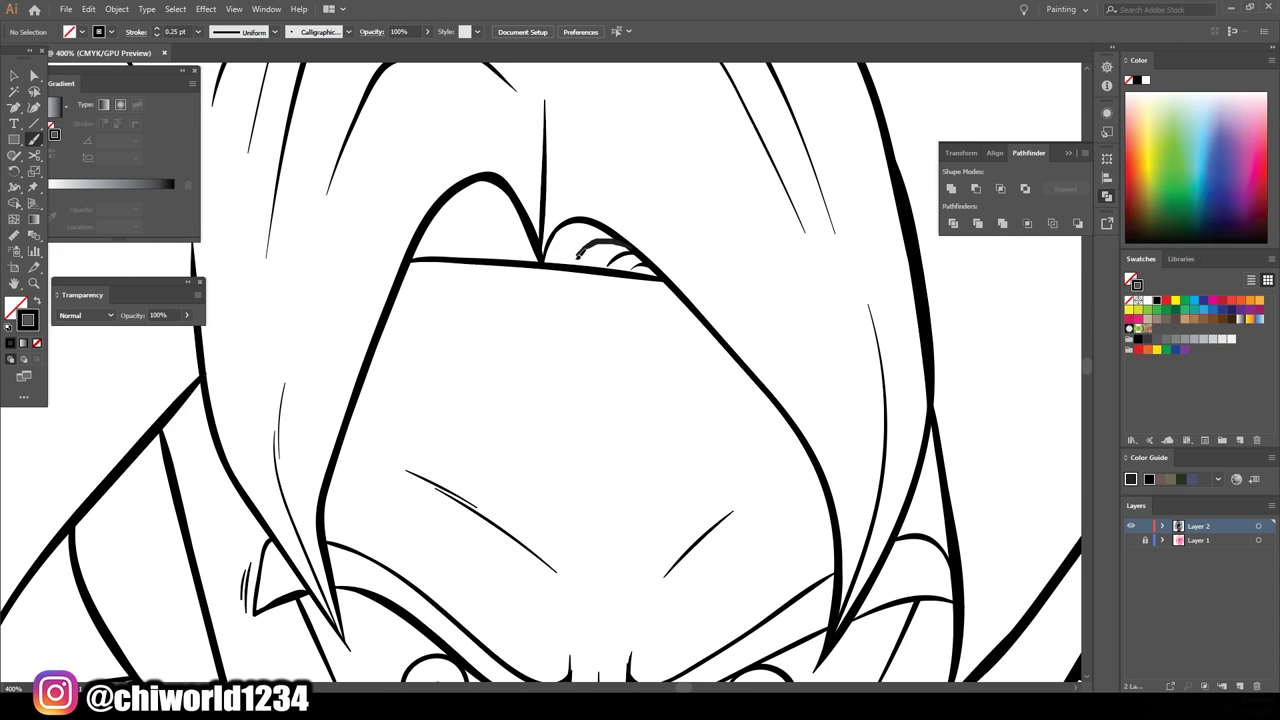
pyautogui.moveTo(428, 252); pyautogui.dragTo(468, 222)
pyautogui.scroll(-2, 610, 500)
pyautogui.moveTo(272, 392); pyautogui.dragTo(80, 360)
pyautogui.moveTo(630, 466); pyautogui.dragTo(605, 568)
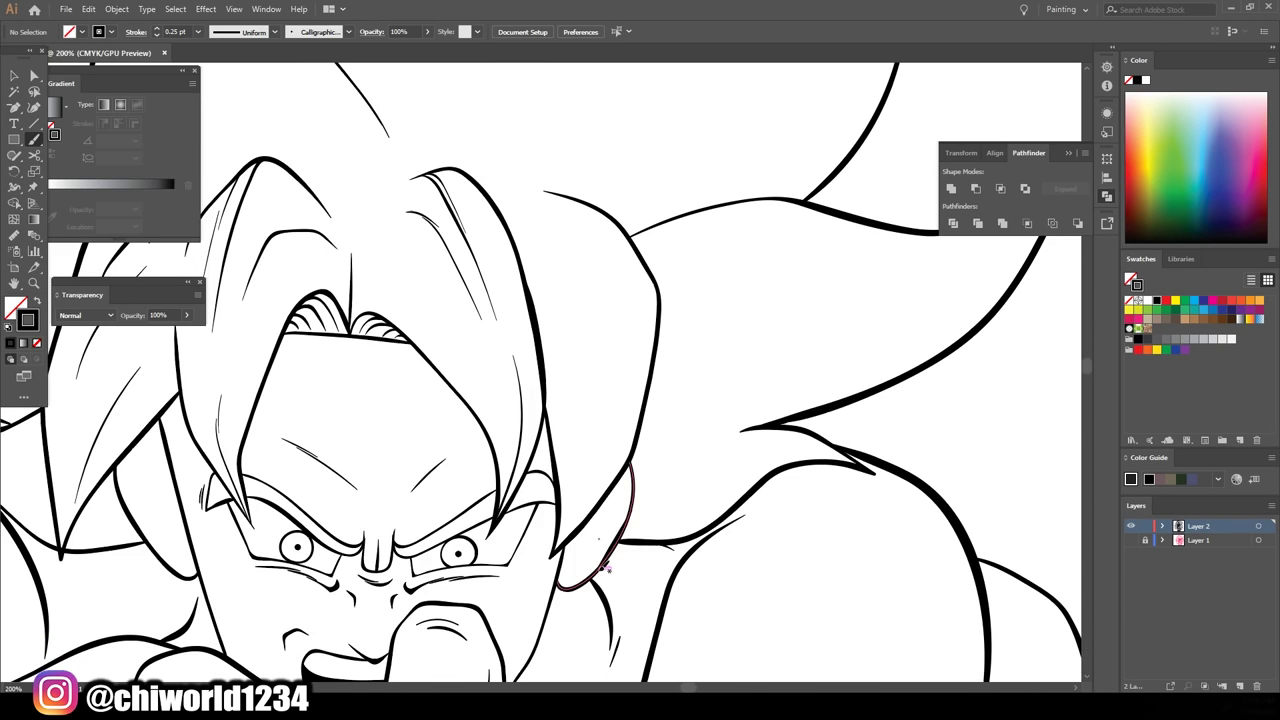
pyautogui.scroll(-2, 580, 187)
pyautogui.scroll(-1, 230, 222)
pyautogui.moveTo(425, 395); pyautogui.dragTo(230, 222)
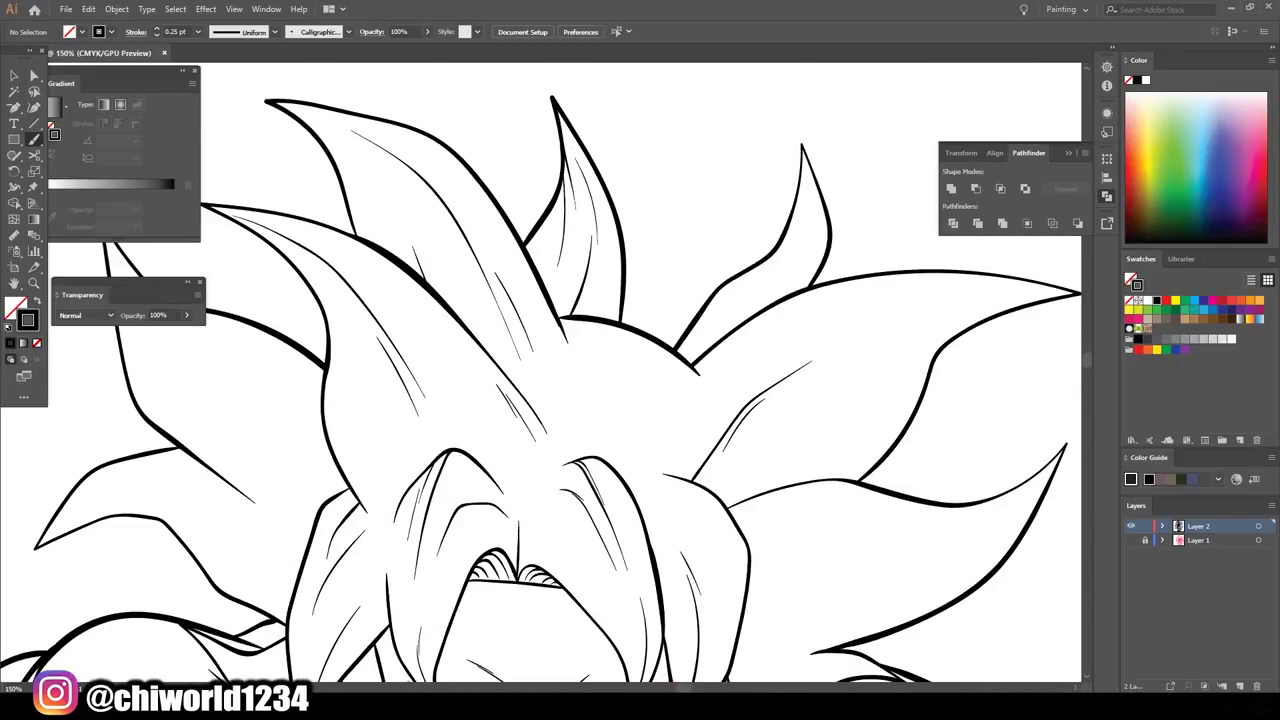
# - Pan and zoom to inspect the right hair spikes and the top of the hair
pyautogui.moveTo(886, 565)
pyautogui.mouseDown()
pyautogui.moveTo(766, 586)
pyautogui.moveTo(526, 375)
pyautogui.mouseUp()
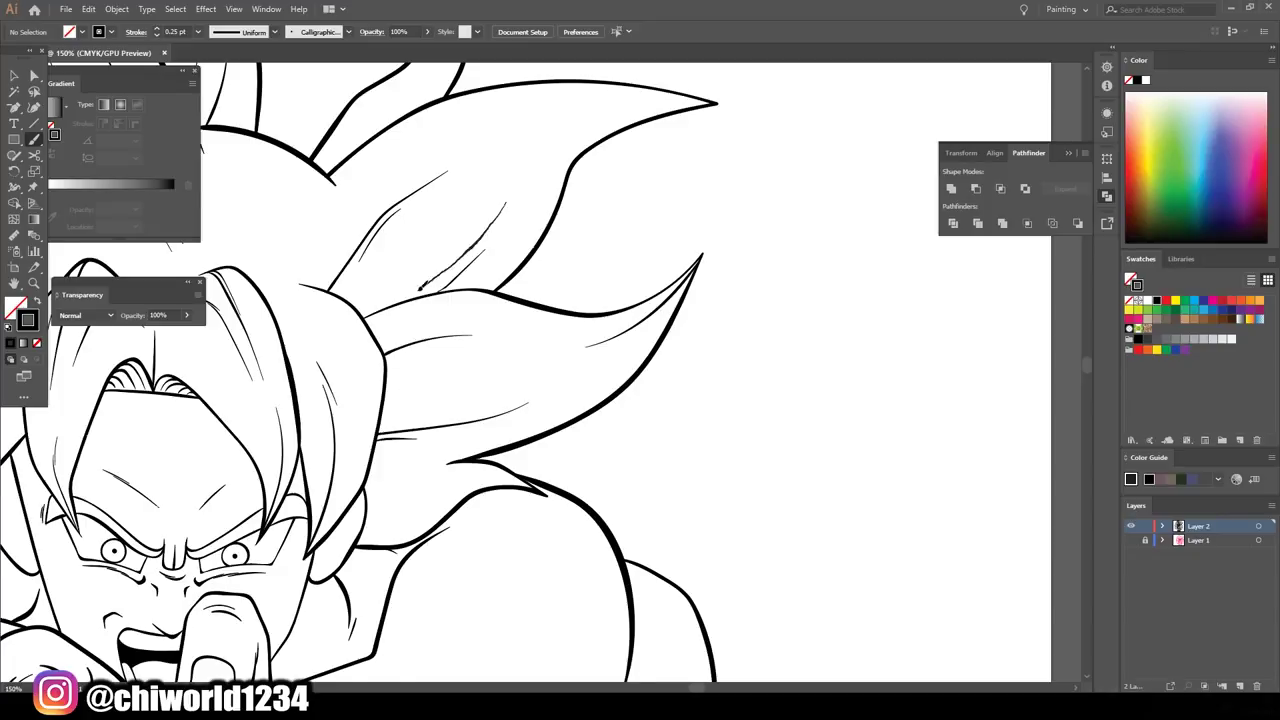
pyautogui.moveTo(60, 330); pyautogui.dragTo(309, 449)
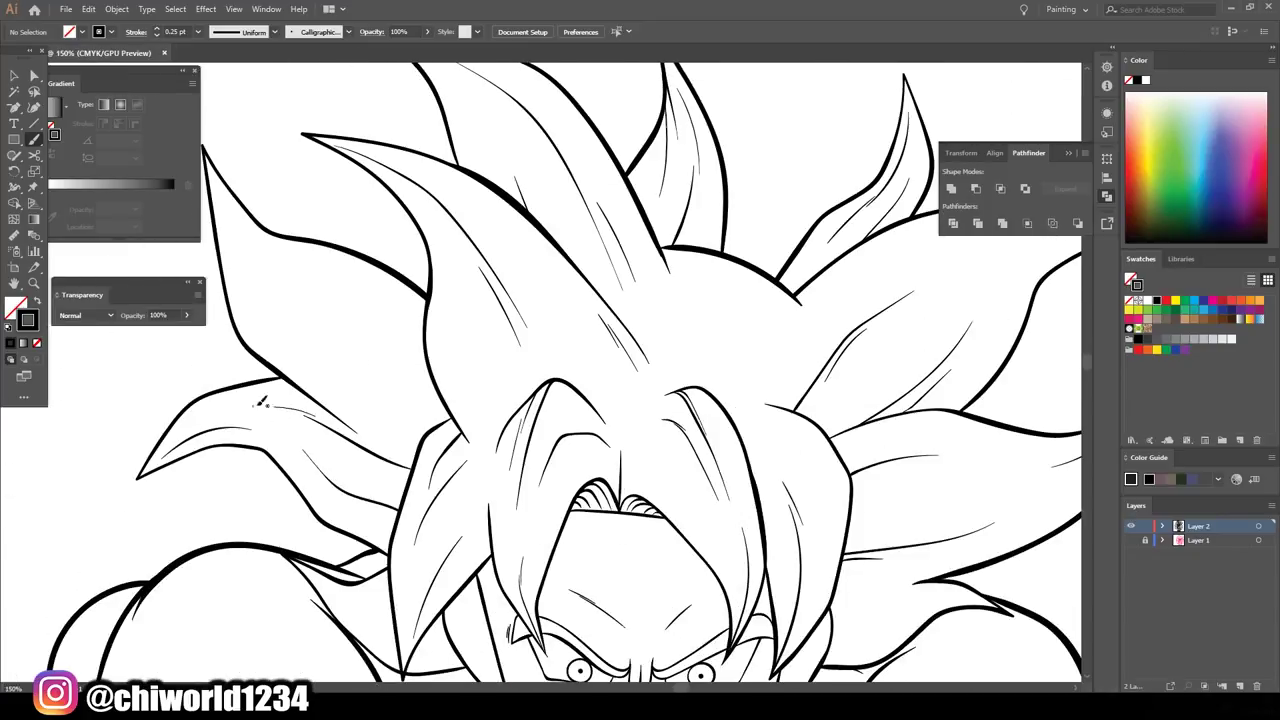
pyautogui.scroll(-3, 208, 148)
pyautogui.scroll(2, 375, 371)
pyautogui.scroll(3, 375, 371)
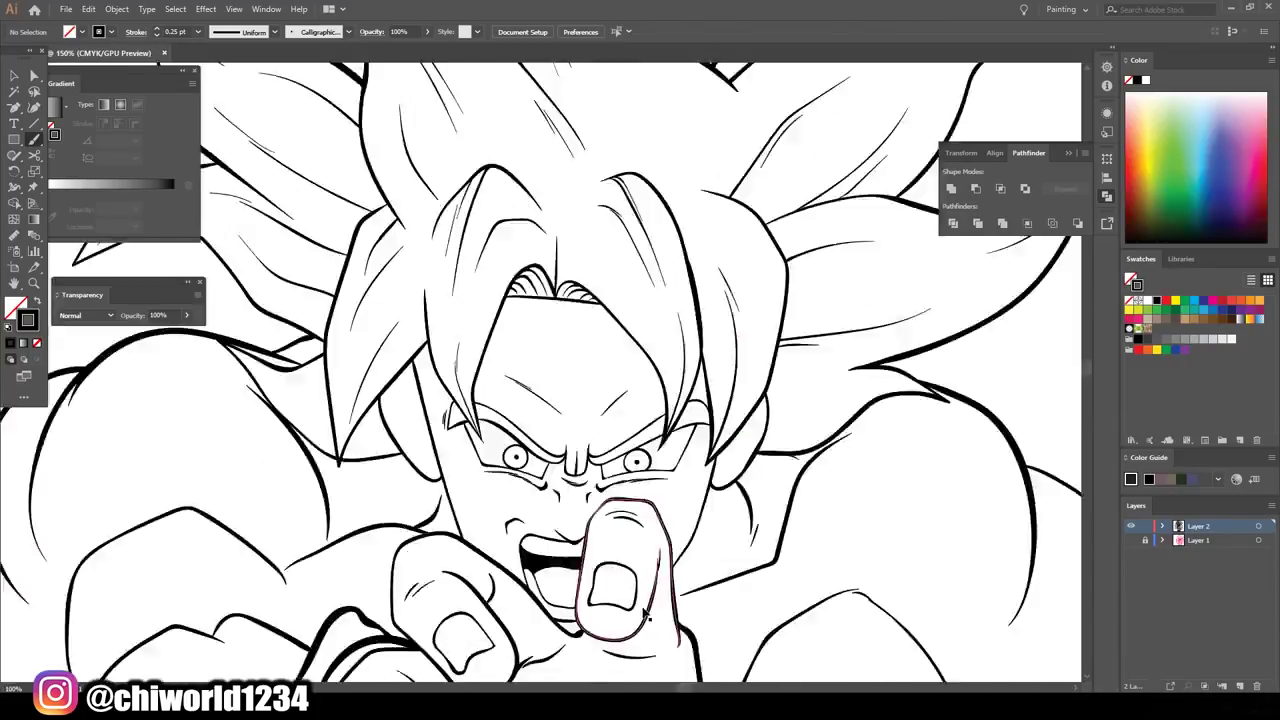
pyautogui.scroll(4, 375, 371)
pyautogui.scroll(-2, 370, 375)
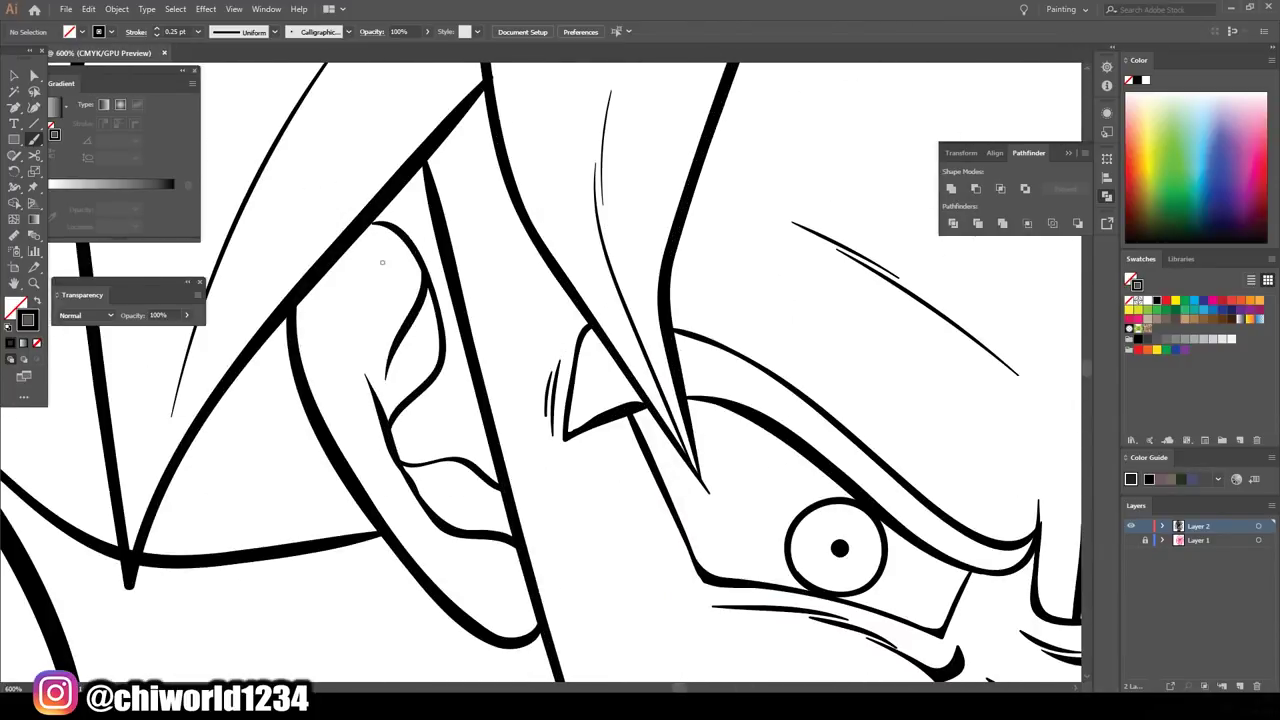
pyautogui.scroll(-1, 370, 375)
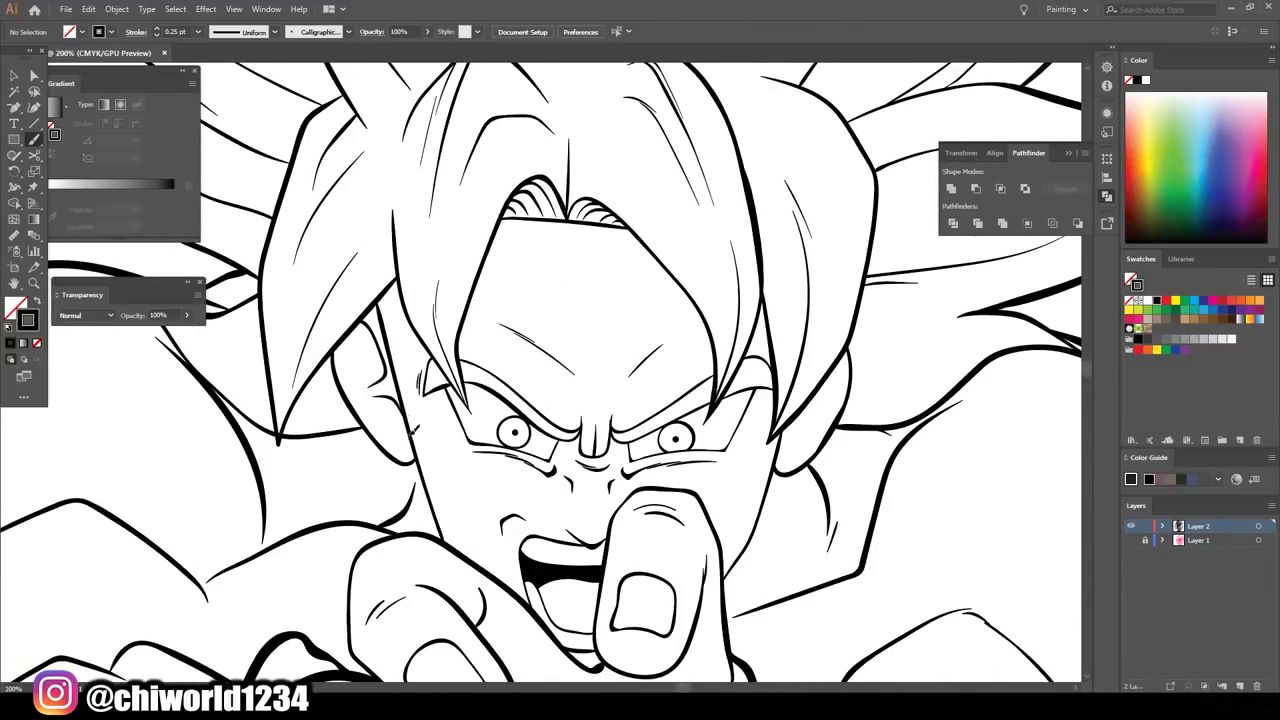
# - Hatch the forehead, then move the view over the figure's left side
pyautogui.moveTo(935, 542); pyautogui.dragTo(788, 540)
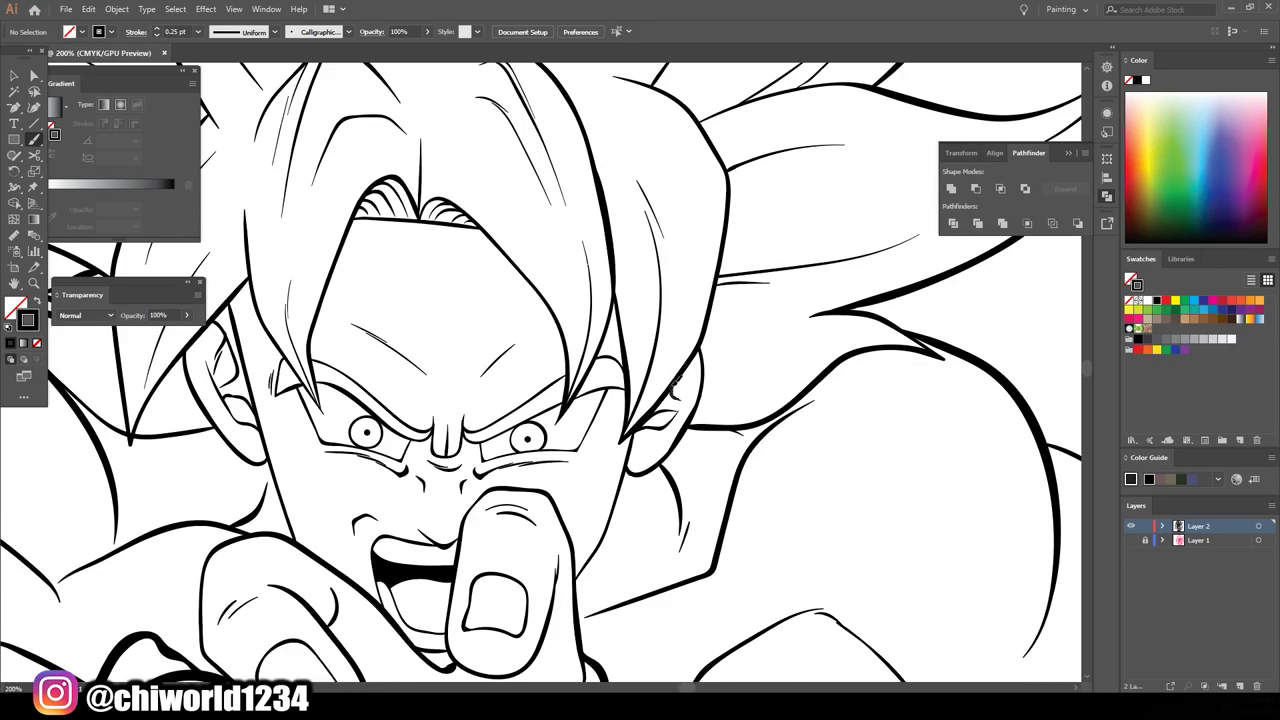
pyautogui.scroll(-2, 676, 384)
pyautogui.scroll(4, 490, 455)
pyautogui.scroll(-4, 345, 415)
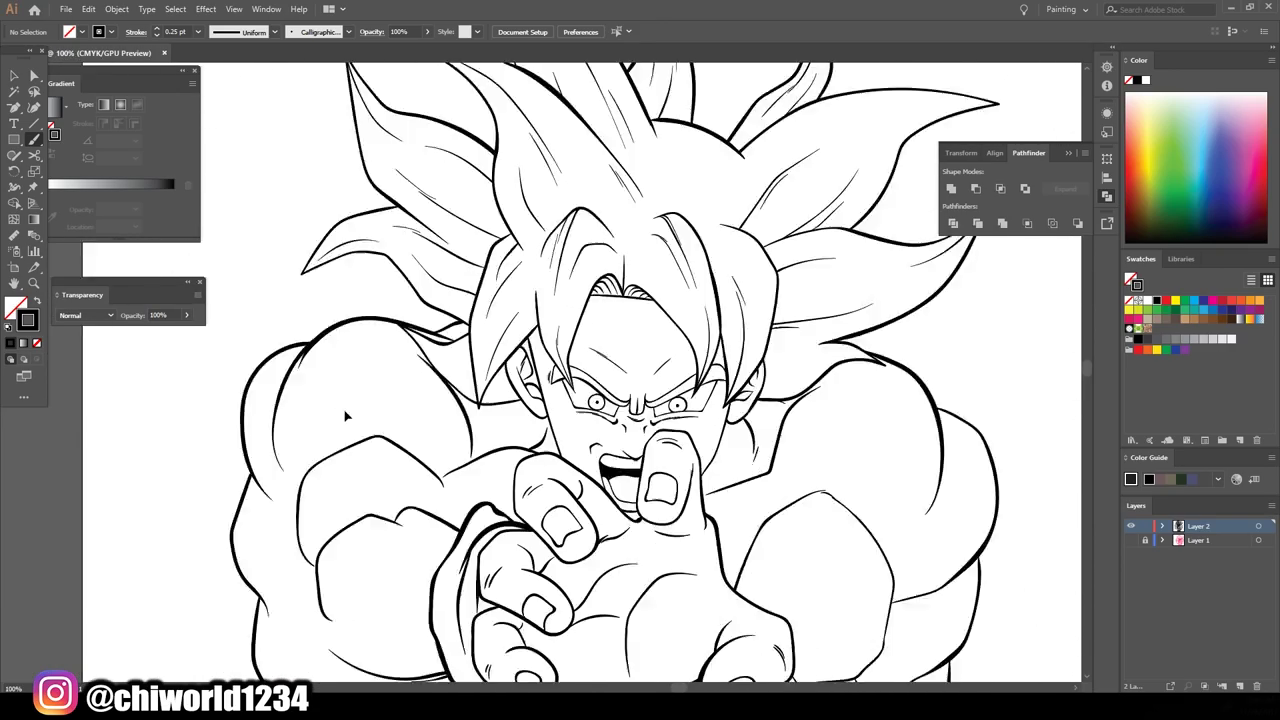
pyautogui.scroll(-1, 345, 415)
pyautogui.scroll(4, 680, 373)
pyautogui.moveTo(685, 327); pyautogui.dragTo(660, 376)
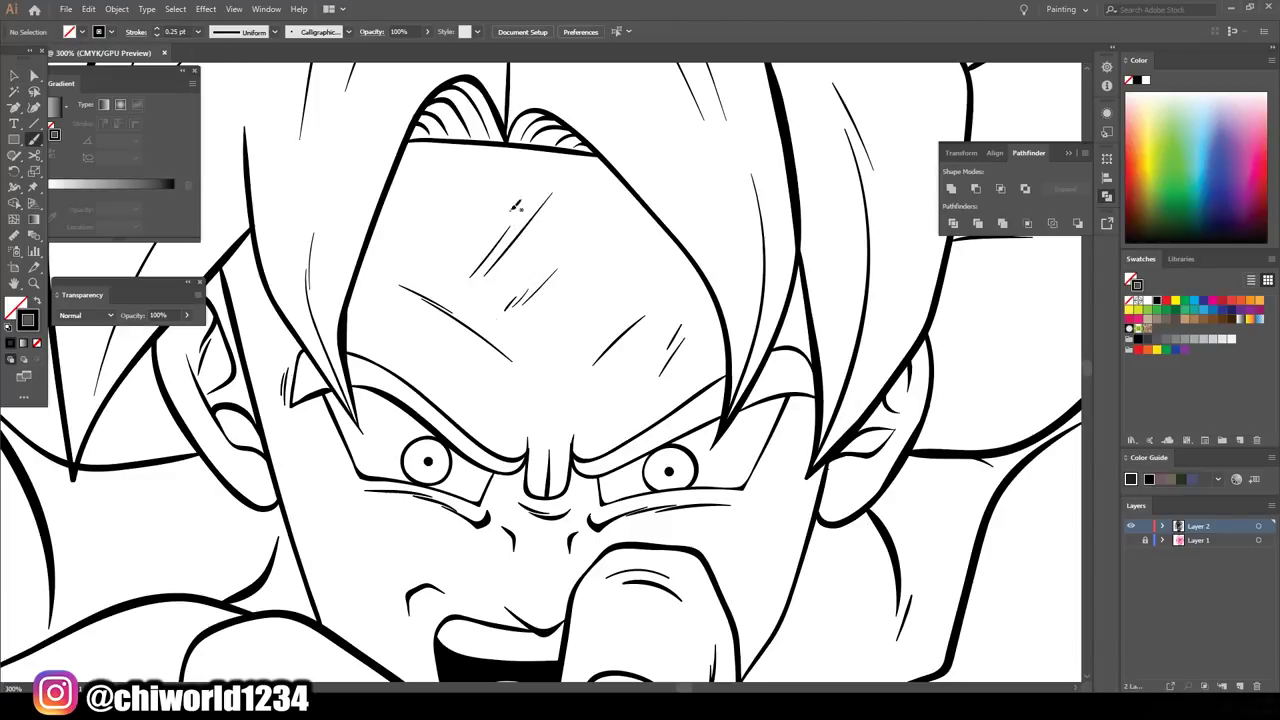
pyautogui.scroll(-3, 699, 563)
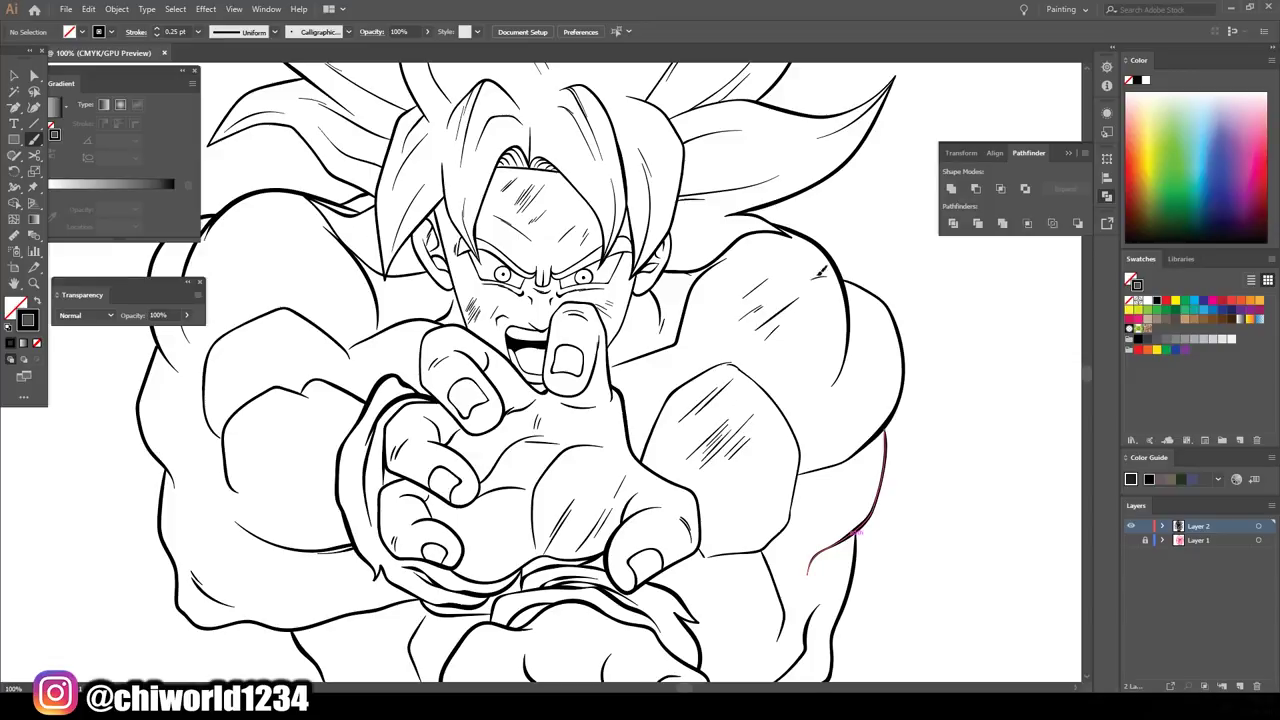
pyautogui.scroll(-2, 655, 278)
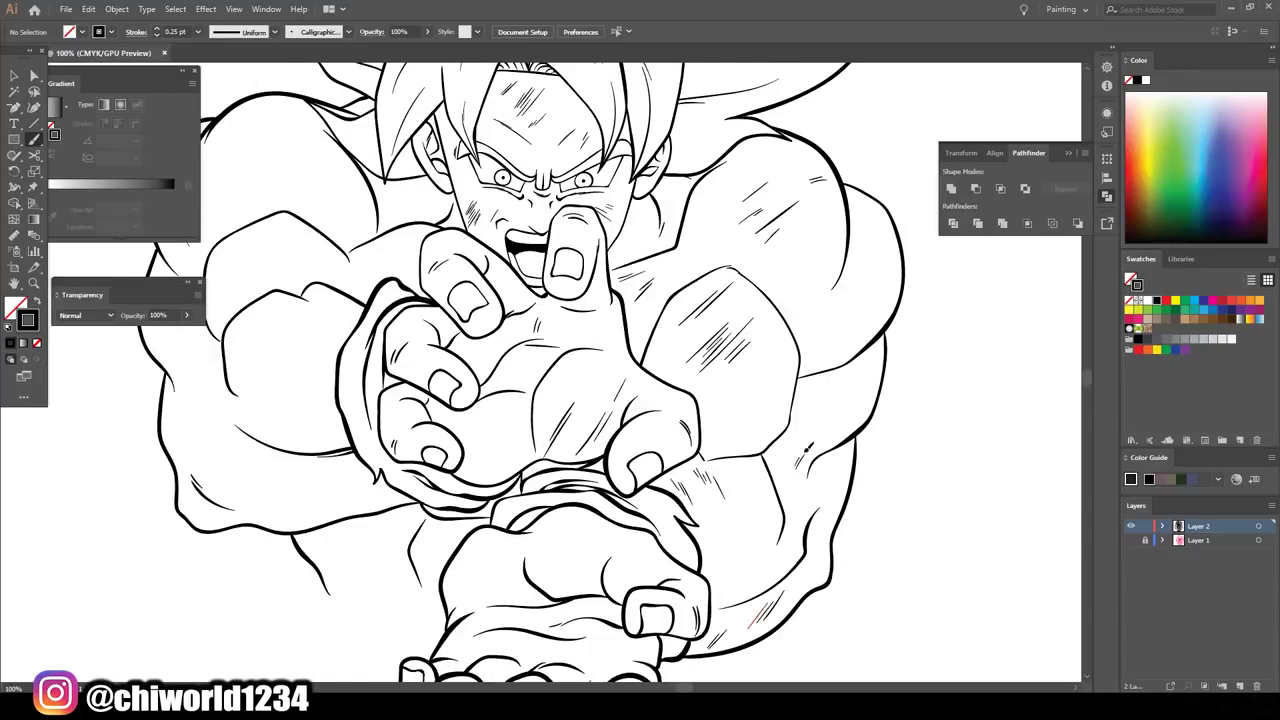
pyautogui.moveTo(872, 320); pyautogui.dragTo(1029, 355)
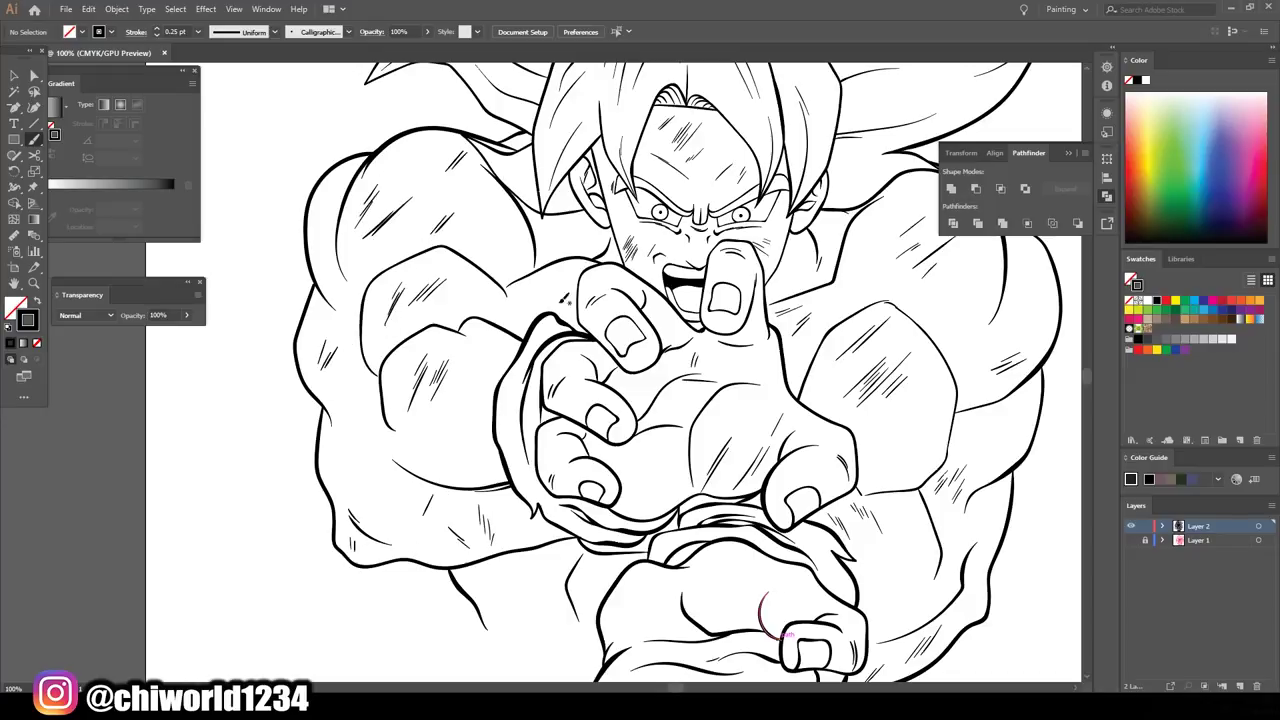
pyautogui.scroll(1, 565, 248)
pyautogui.scroll(-3, 774, 571)
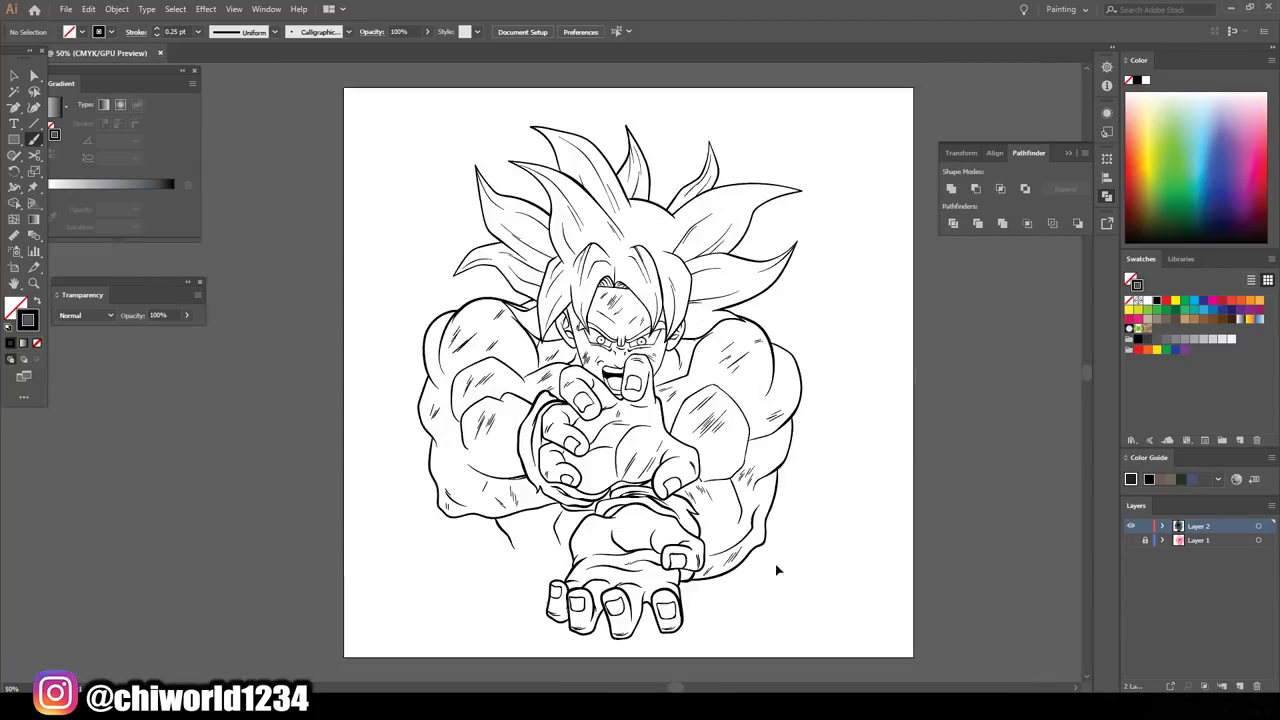
pyautogui.scroll(2, 774, 571)
# - Fit the whole artboard in view and show the pink sketch layer
pyautogui.scroll(-2, 703, 631)
pyautogui.hotkey('ctrl', '0')
pyautogui.click(1132, 540)
pyautogui.scroll(3, 777, 365)
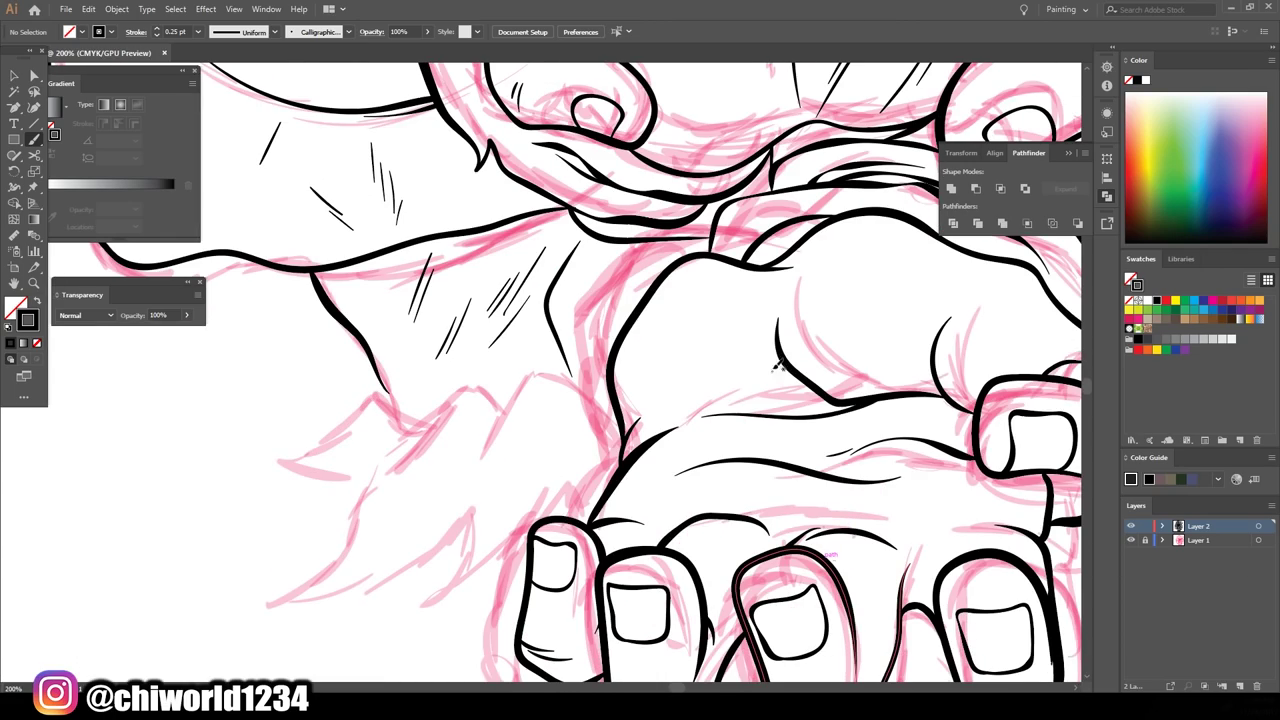
pyautogui.scroll(-3, 605, 690)
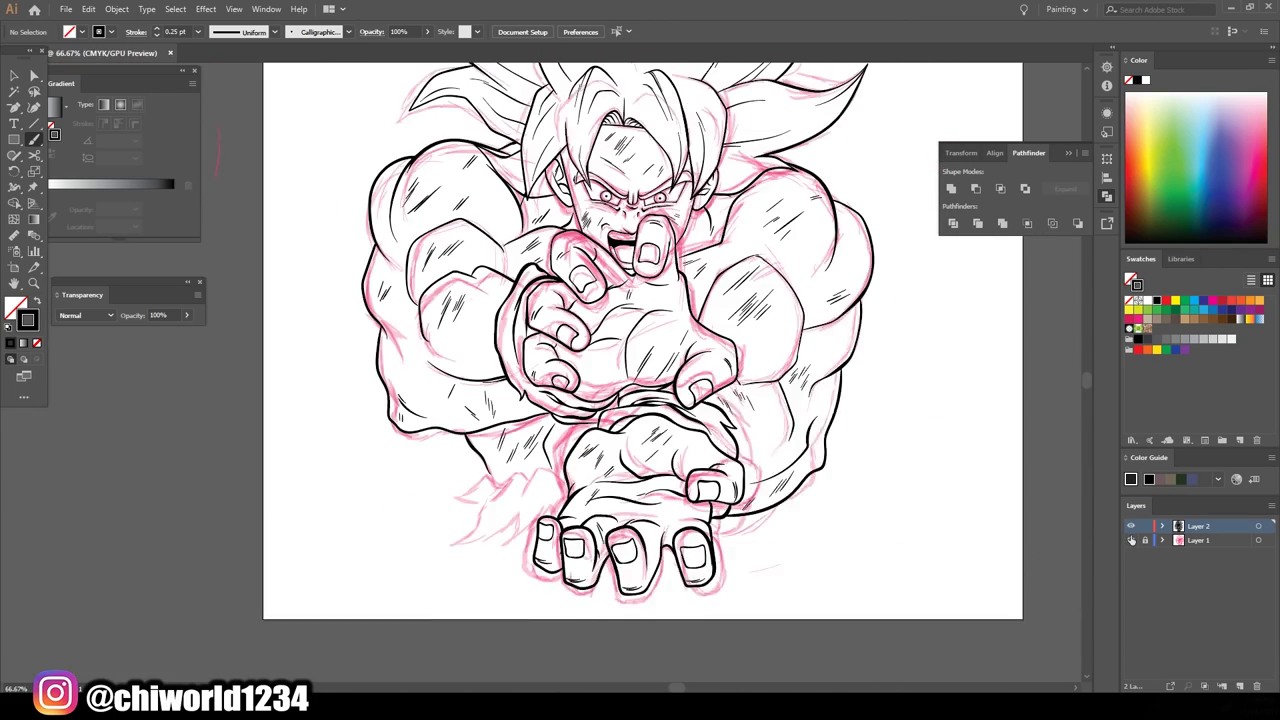
pyautogui.scroll(3, 570, 680)
# - Ink the spiky aura shapes near the lower hand, then hide the pink sketch
pyautogui.moveTo(700, 418)
pyautogui.mouseDown()
pyautogui.moveTo(566, 428)
pyautogui.moveTo(505, 500)
pyautogui.mouseUp()
pyautogui.moveTo(582, 405); pyautogui.dragTo(442, 455)
pyautogui.moveTo(475, 415)
pyautogui.mouseDown()
pyautogui.moveTo(430, 468)
pyautogui.moveTo(540, 512)
pyautogui.mouseUp()
pyautogui.moveTo(460, 480); pyautogui.dragTo(440, 542)
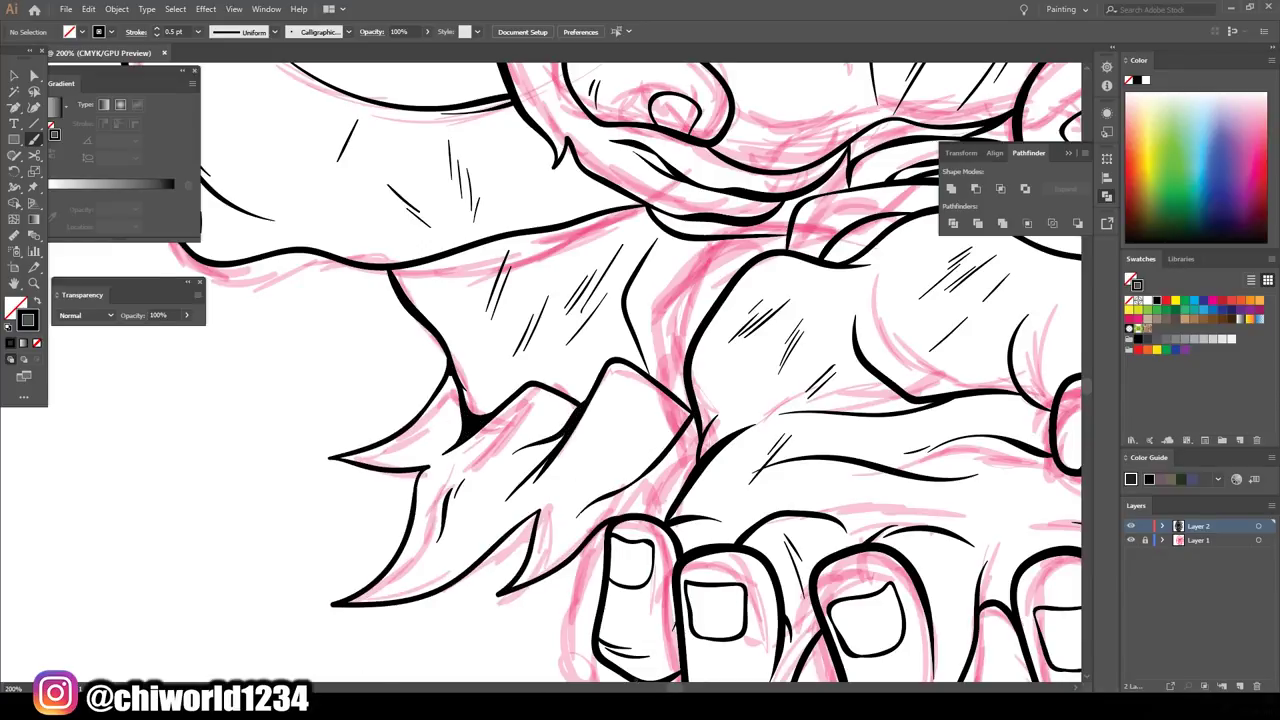
pyautogui.click(1132, 540)
pyautogui.scroll(-5, 550, 400)
pyautogui.scroll(4, 550, 400)
# - Select all the line art and duplicate it onto a new layer
pyautogui.scroll(-4, 278, 638)
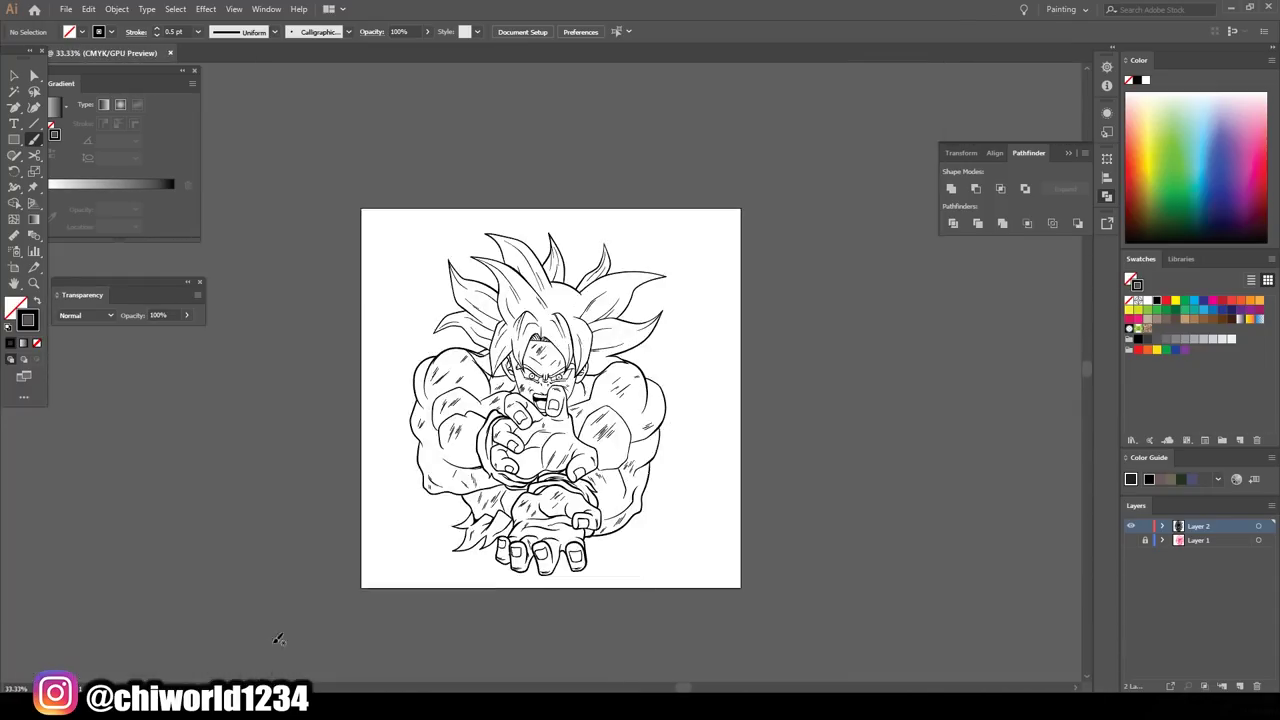
pyautogui.press('v')
pyautogui.hotkey('ctrl', 'a')
pyautogui.hotkey('ctrl', 'shift', 'a')
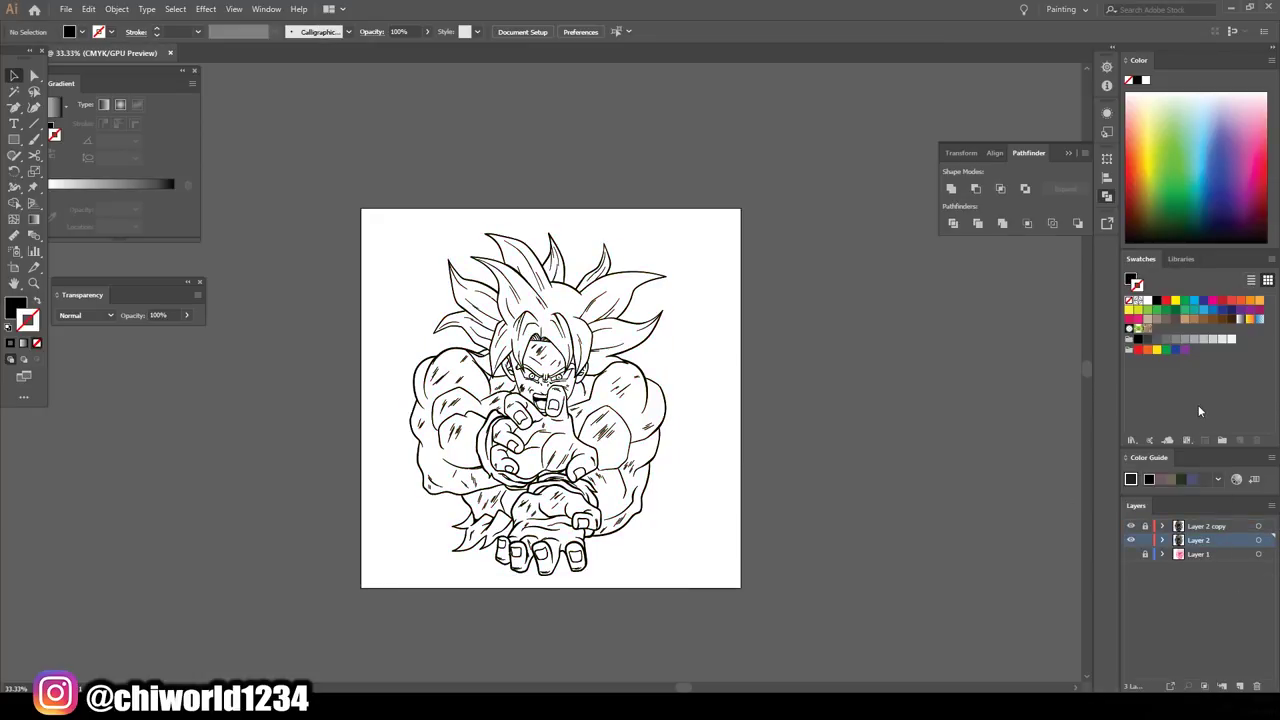
# - Cover the artboard with a peach-filled rectangle and select it with the line art
pyautogui.doubleClick(15, 305)
pyautogui.click(986, 600)
pyautogui.click(1169, 526)
pyautogui.moveTo(389, 172); pyautogui.dragTo(741, 588)
pyautogui.hotkey('ctrl', 'a')
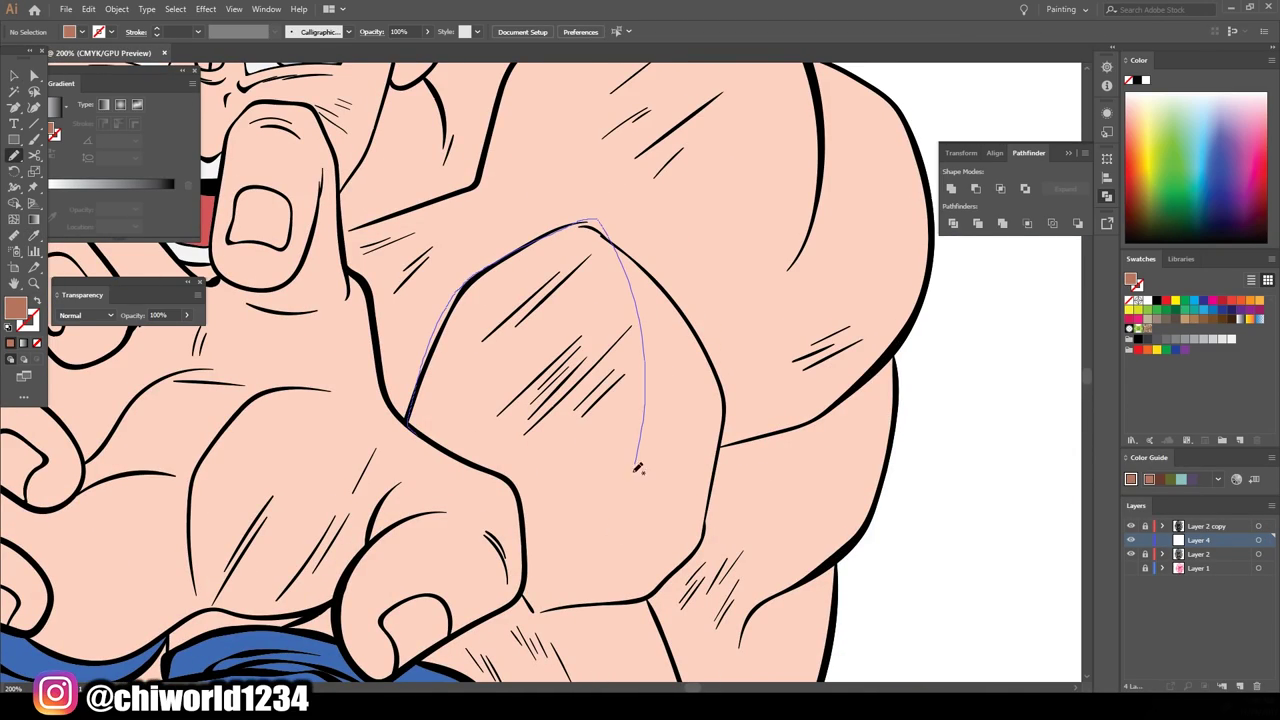
# - Draw brown shadow shapes over the chest, the shoulder and beside the thumb
pyautogui.moveTo(637, 468); pyautogui.dragTo(530, 540)
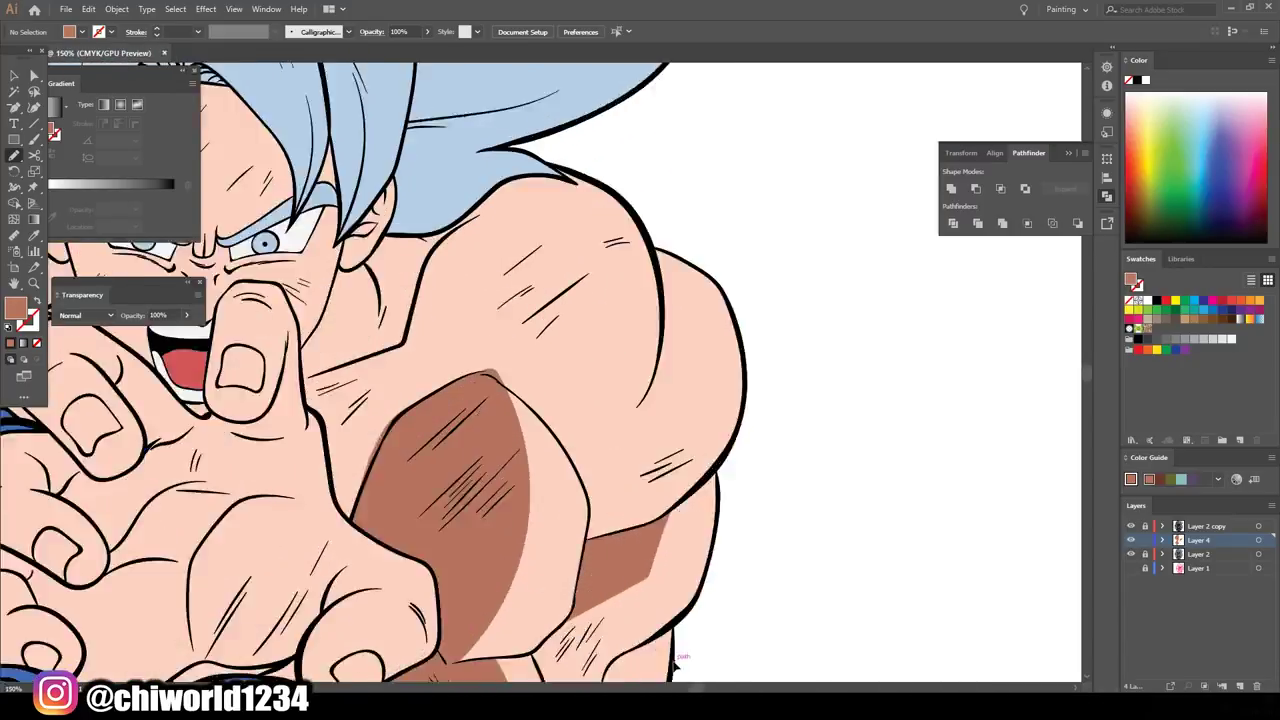
pyautogui.moveTo(478, 402); pyautogui.dragTo(510, 200)
pyautogui.moveTo(580, 145); pyautogui.dragTo(508, 428)
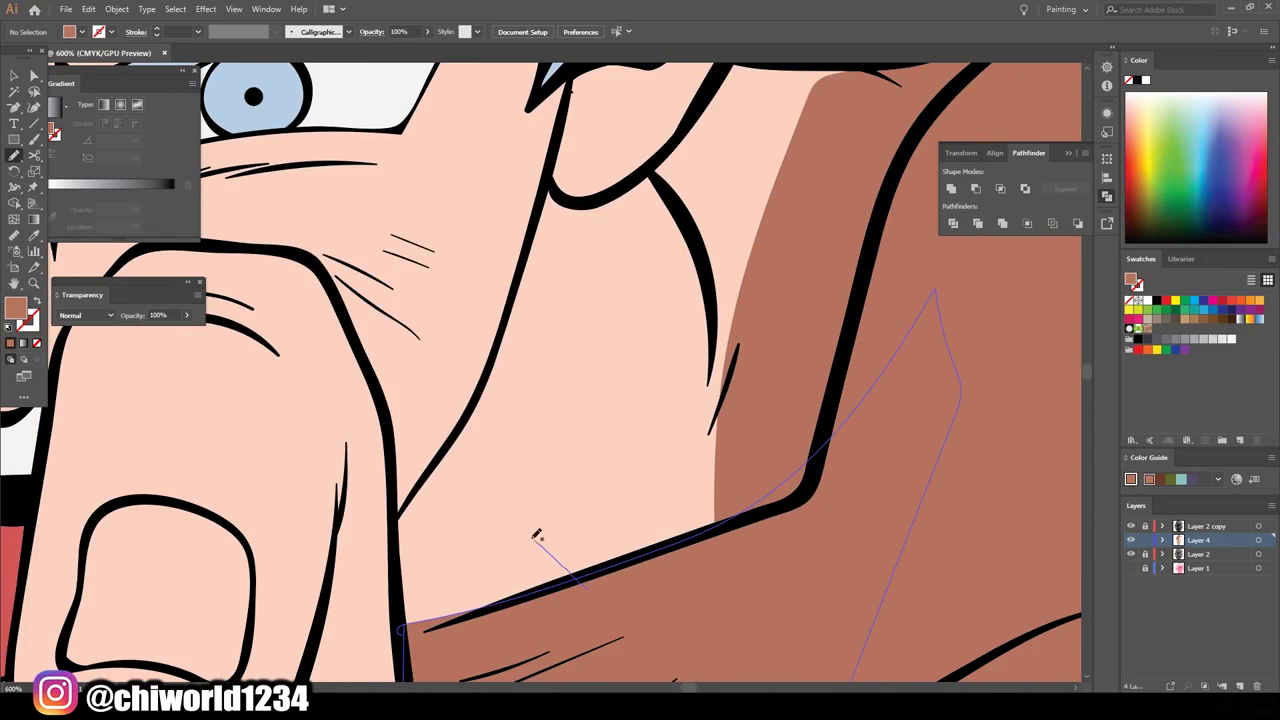
pyautogui.moveTo(537, 535); pyautogui.dragTo(400, 520)
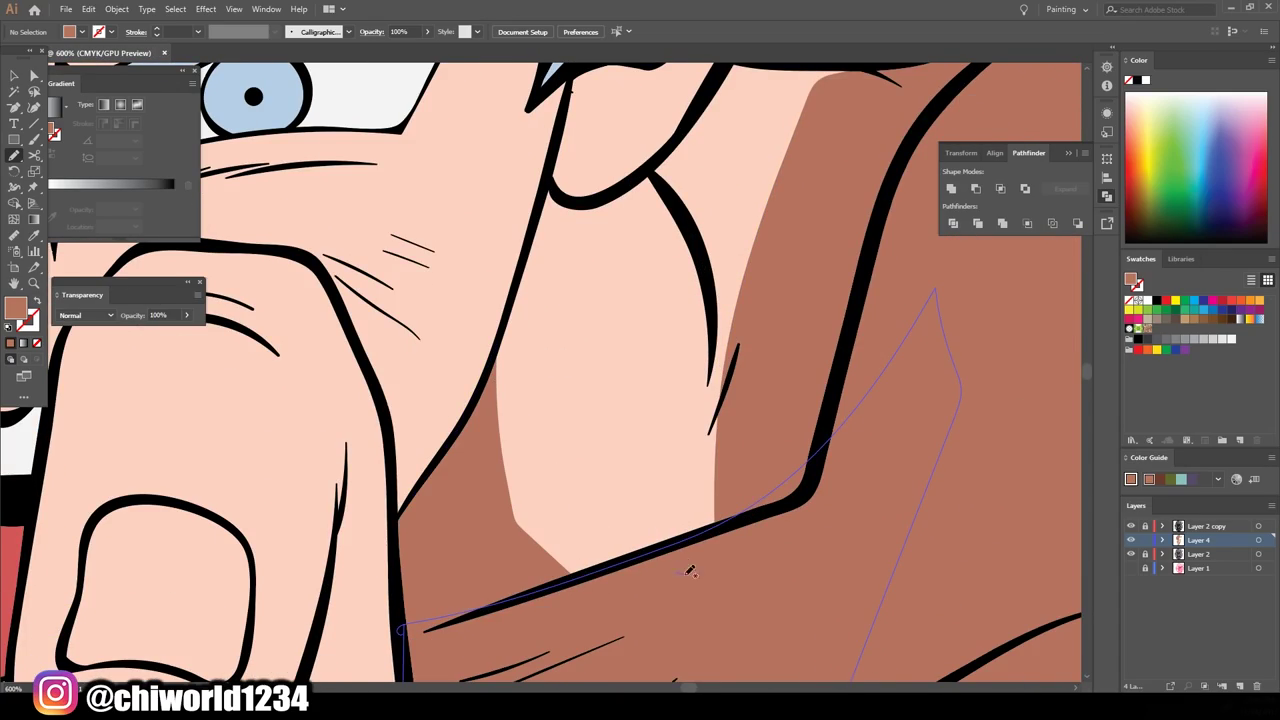
pyautogui.scroll(-5, 672, 148)
pyautogui.scroll(4, 886, 509)
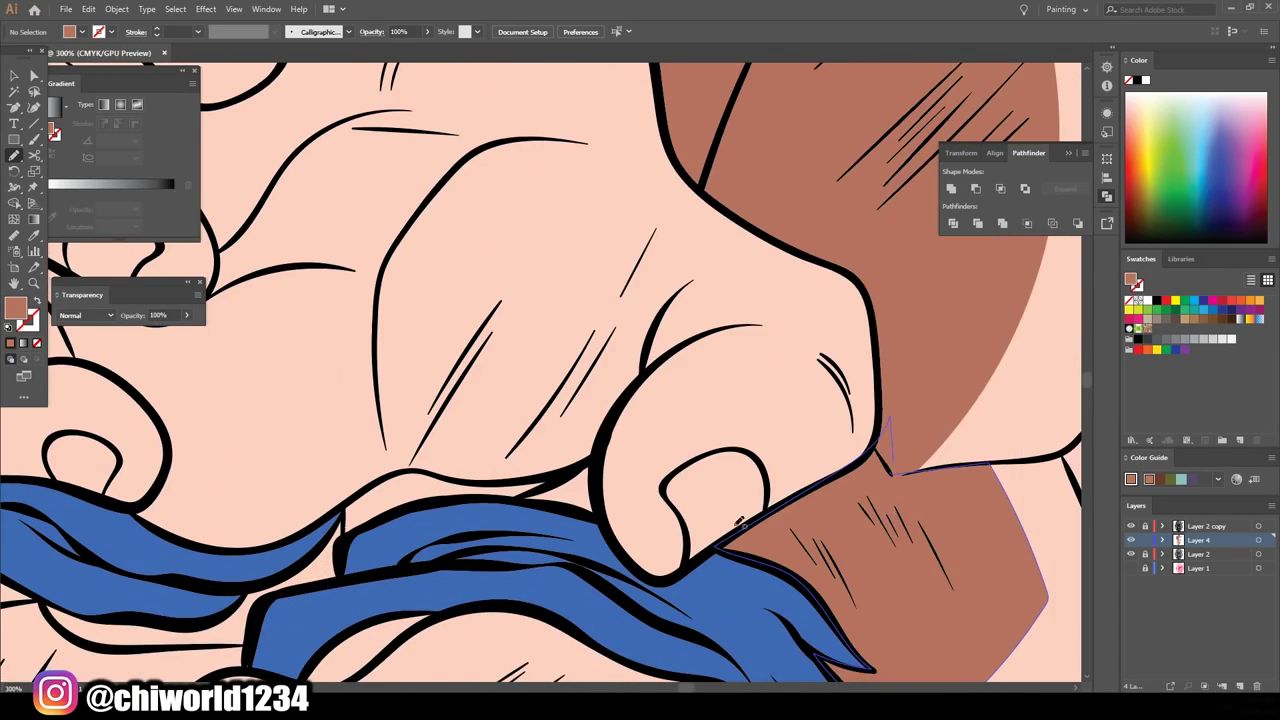
# - Shade beside the fist and across the backs of the hands in brown
pyautogui.moveTo(913, 401); pyautogui.dragTo(893, 428)
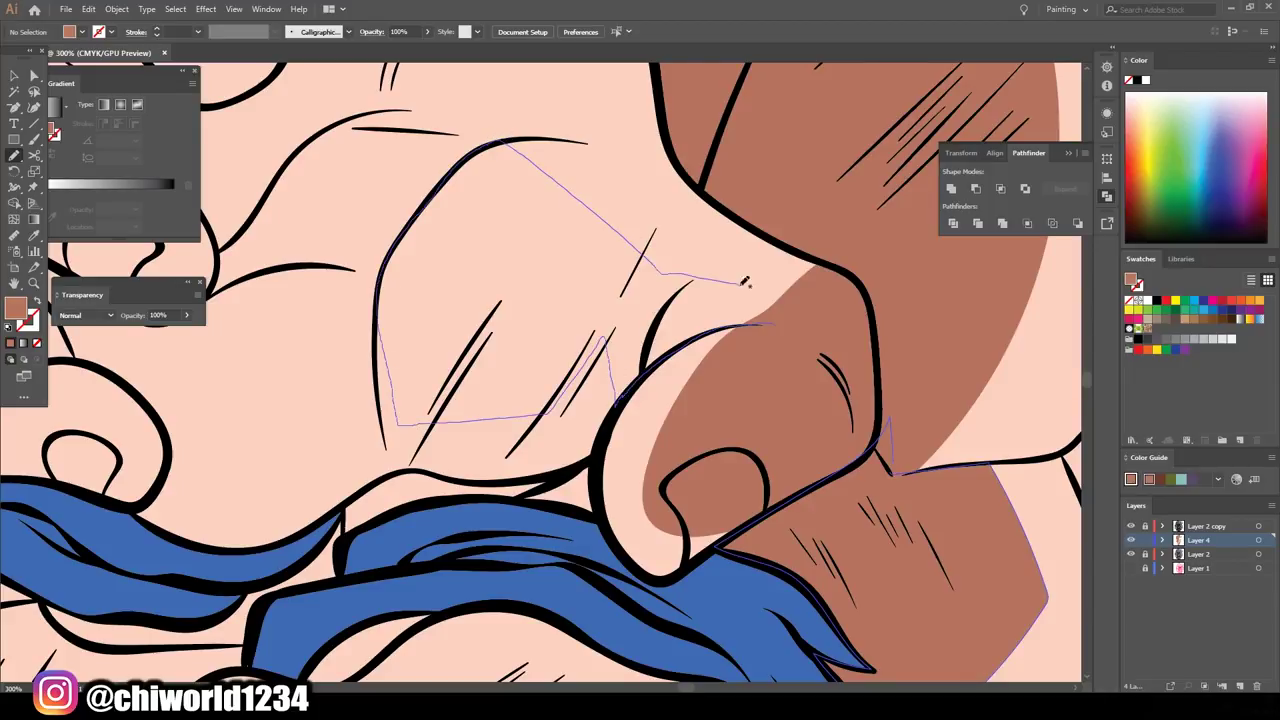
pyautogui.moveTo(743, 283); pyautogui.dragTo(765, 322)
pyautogui.scroll(-4, 886, 443)
pyautogui.scroll(4, 640, 410)
pyautogui.moveTo(590, 412); pyautogui.dragTo(685, 412)
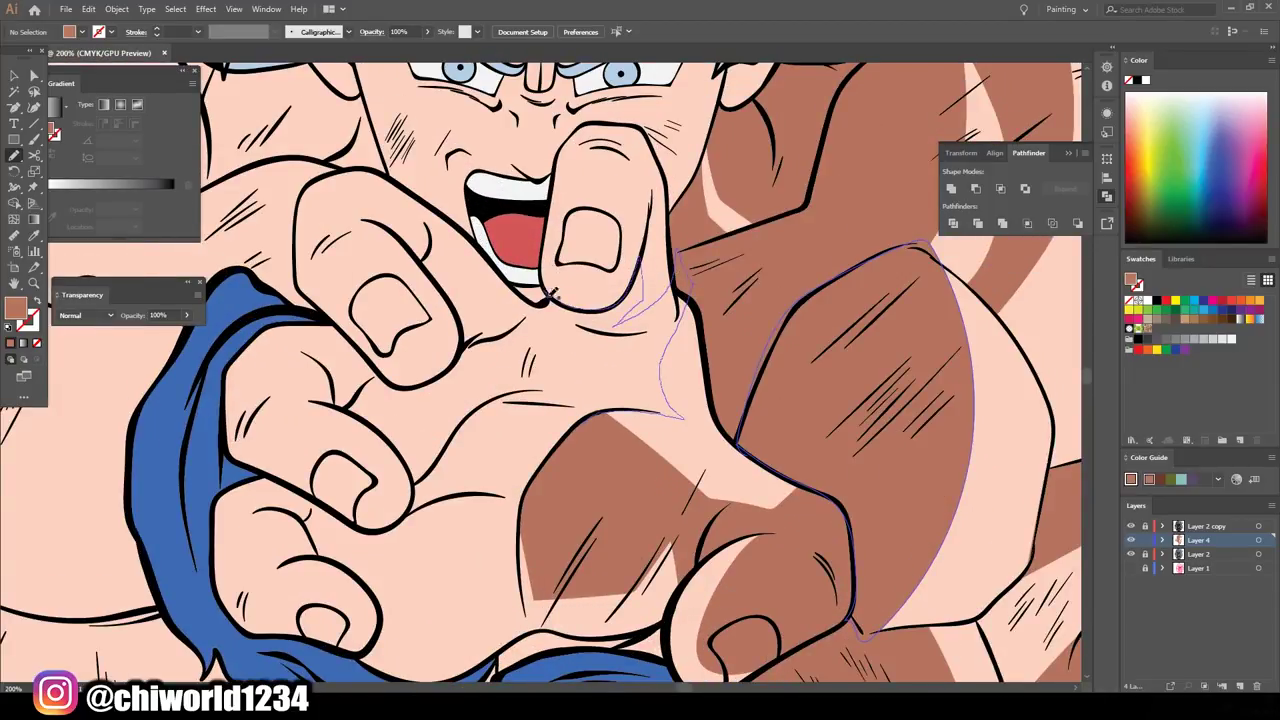
pyautogui.moveTo(555, 295); pyautogui.dragTo(552, 297)
pyautogui.scroll(-2, 550, 400)
# - Add brown shadows near the wristband, on the palm, both thumbs and the fingers
pyautogui.moveTo(445, 565); pyautogui.dragTo(545, 590)
pyautogui.moveTo(418, 510); pyautogui.dragTo(405, 490)
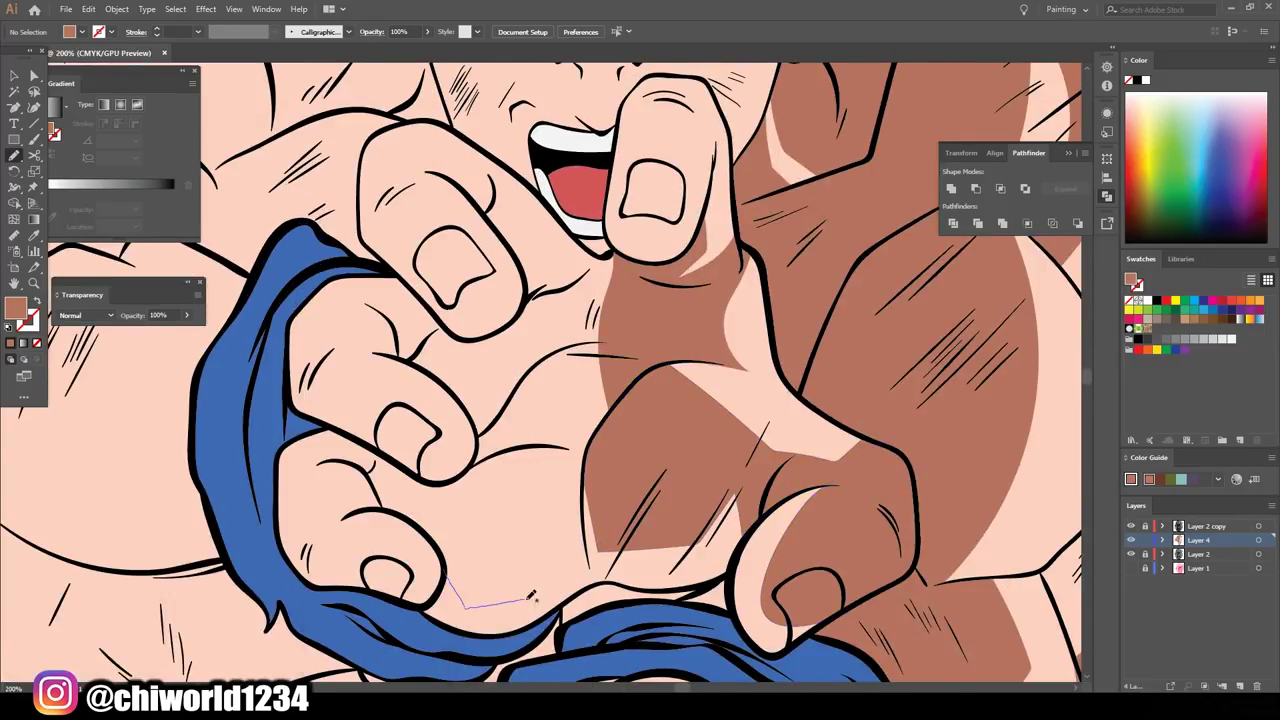
pyautogui.scroll(-4, 420, 490)
pyautogui.scroll(5, 586, 314)
pyautogui.moveTo(378, 245); pyautogui.dragTo(360, 310)
pyautogui.moveTo(310, 518); pyautogui.dragTo(360, 255)
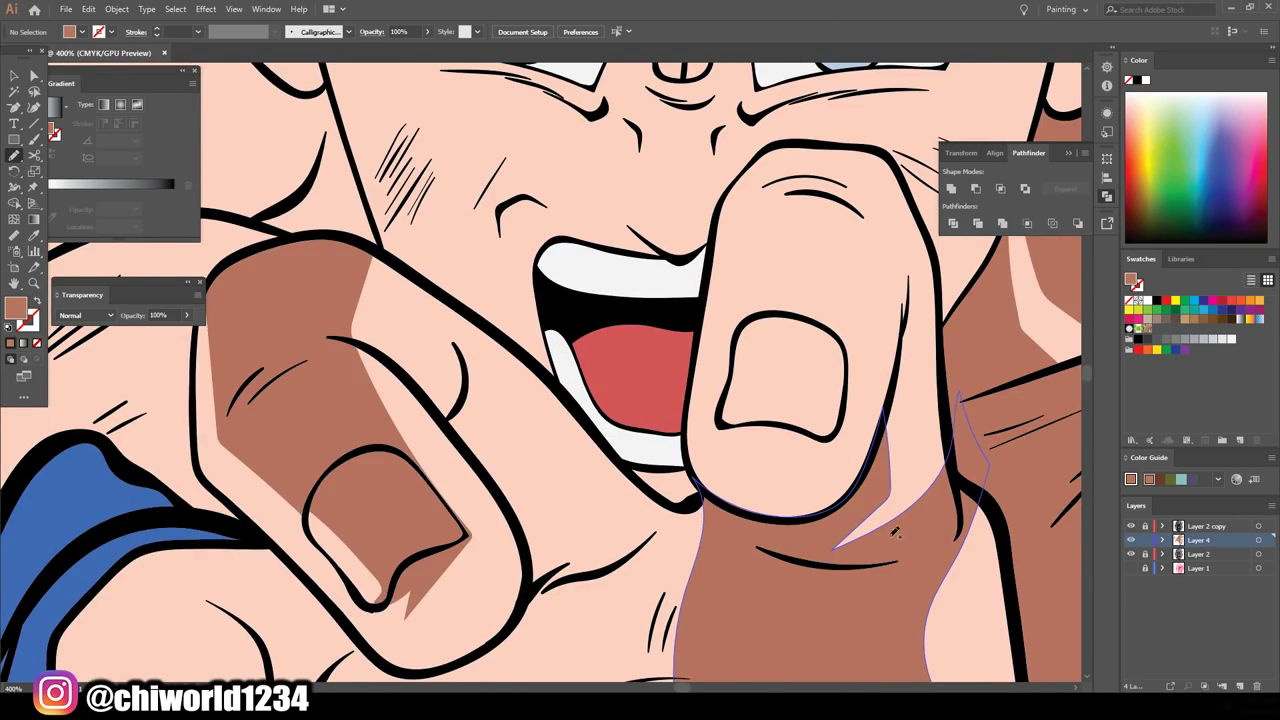
pyautogui.hscroll(3, 600, 300)
pyautogui.moveTo(630, 240); pyautogui.dragTo(560, 245)
pyautogui.scroll(-4, 437, 508)
pyautogui.scroll(3, 437, 508)
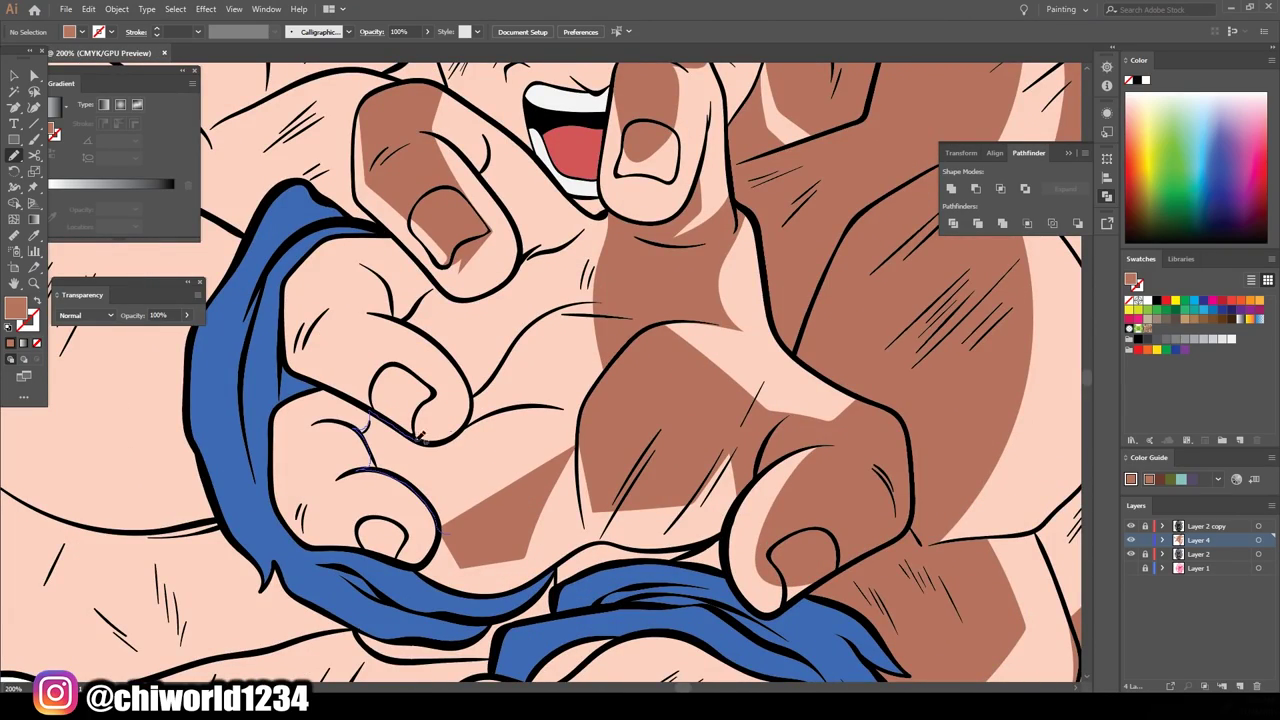
pyautogui.moveTo(545, 188); pyautogui.dragTo(545, 190)
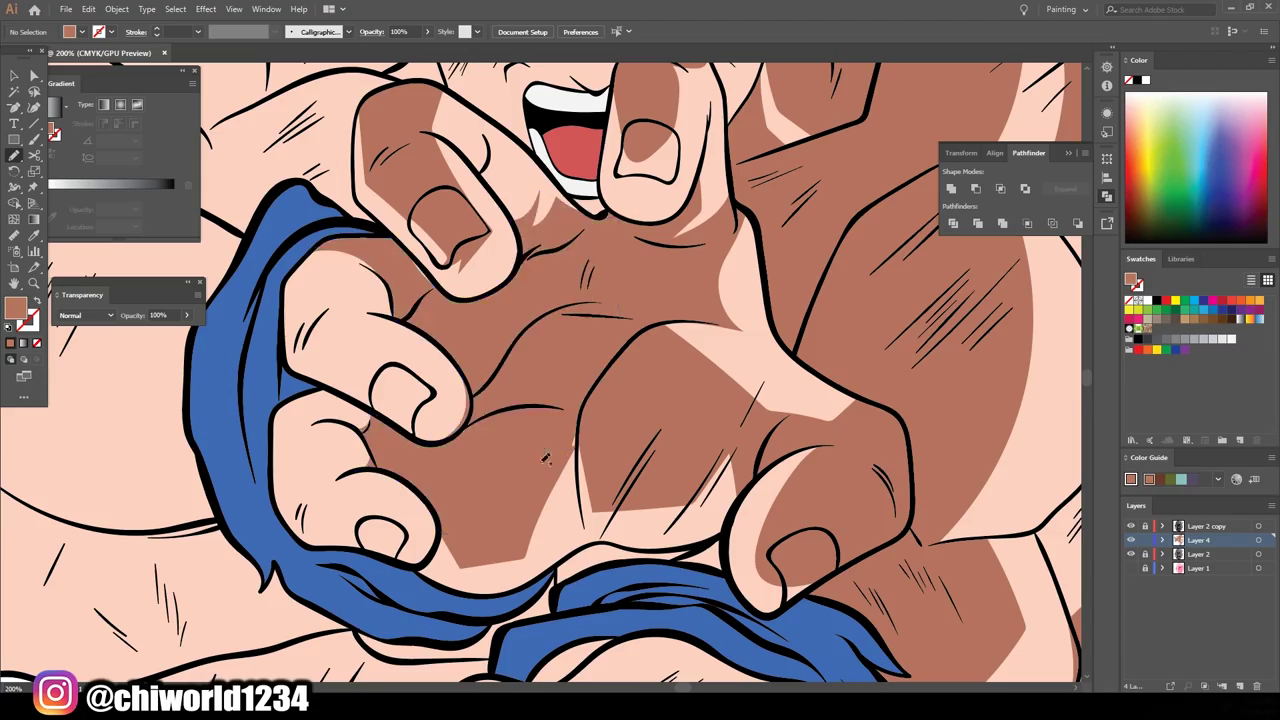
pyautogui.scroll(2, 435, 303)
# - Shade the thumb, cheek, area beside the mouth and under the eyes with brown shapes
pyautogui.scroll(-5, 310, 330)
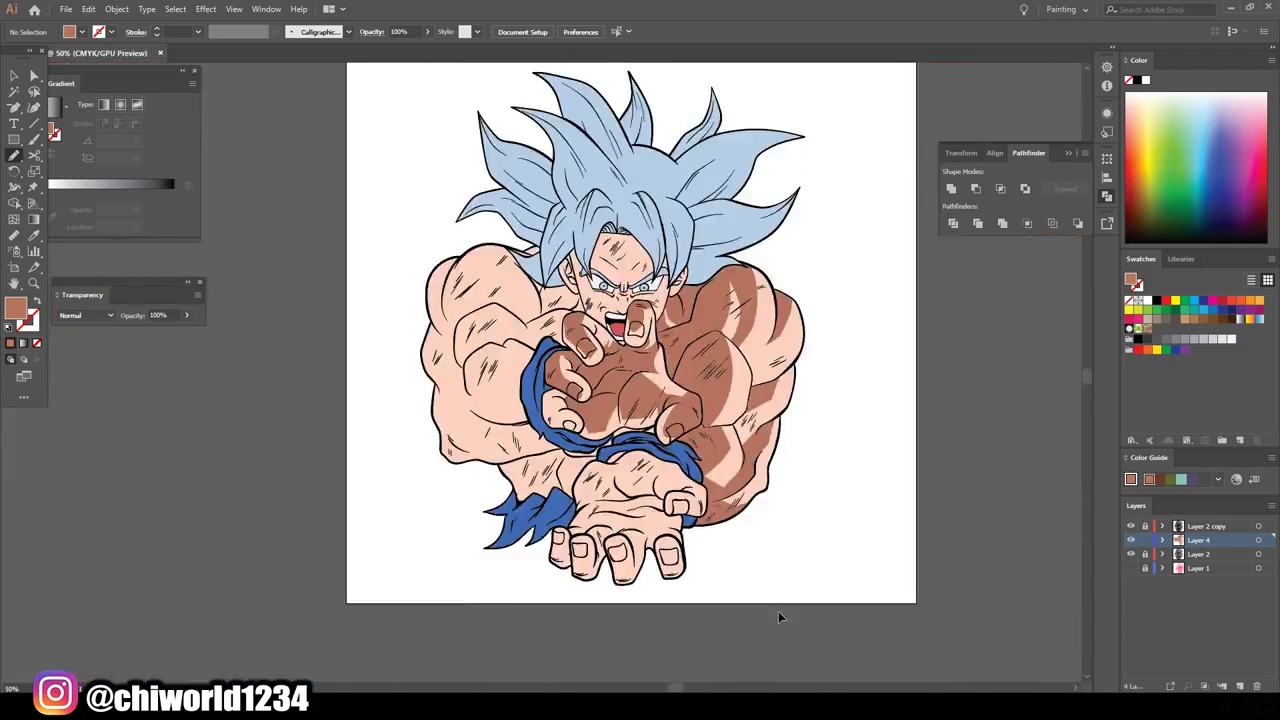
pyautogui.scroll(6, 493, 405)
pyautogui.moveTo(411, 363); pyautogui.dragTo(411, 363)
pyautogui.scroll(-4, 580, 400)
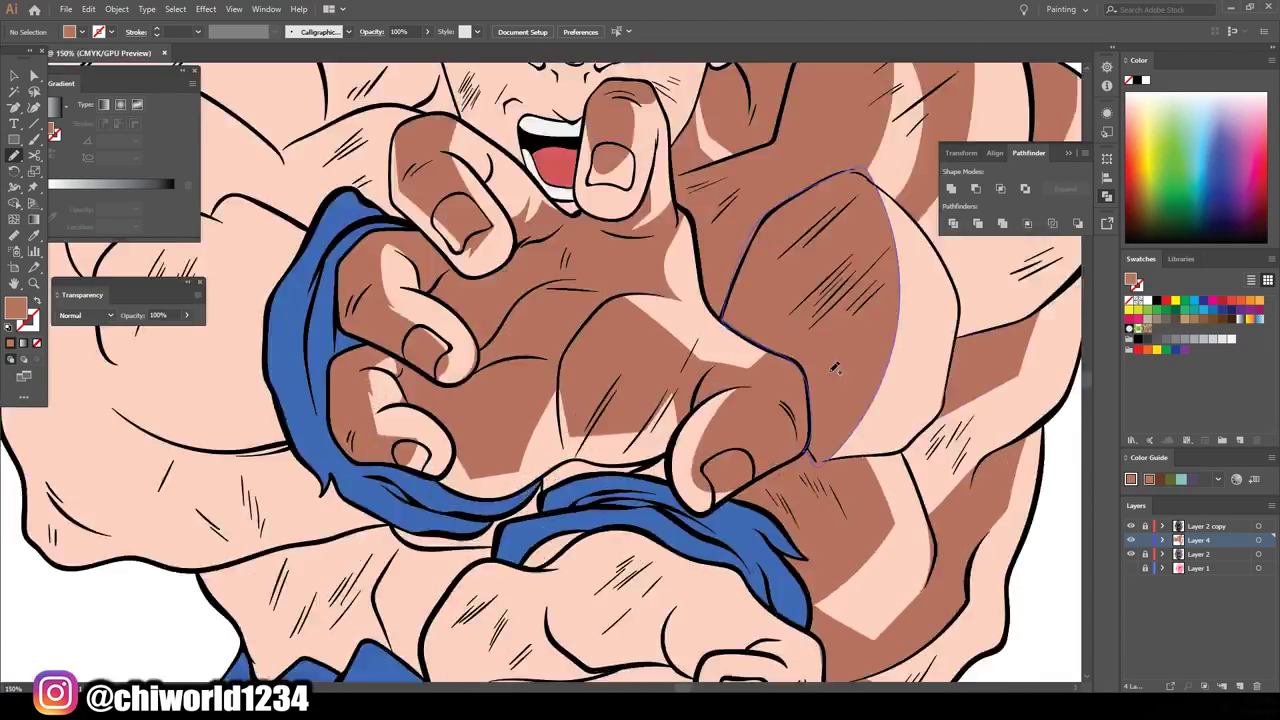
pyautogui.scroll(6, 580, 400)
pyautogui.scroll(3, 582, 600)
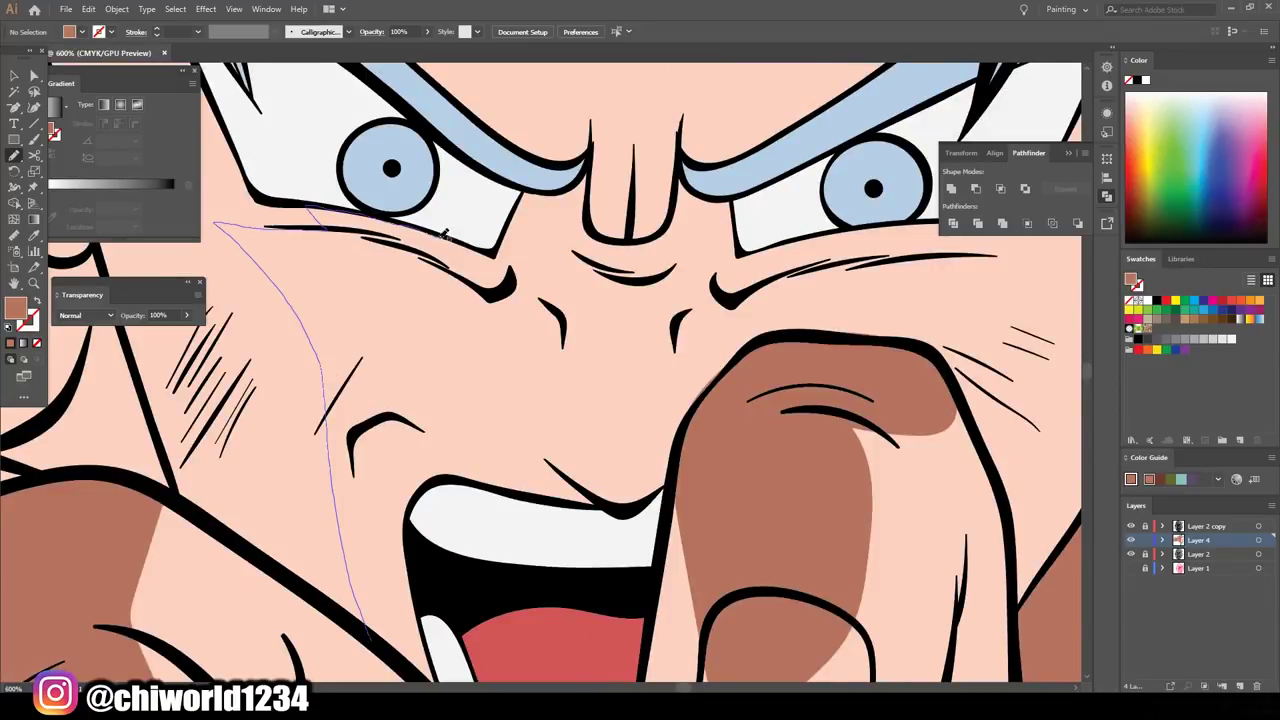
pyautogui.moveTo(495, 287); pyautogui.dragTo(495, 287)
pyautogui.scroll(-3, 408, 443)
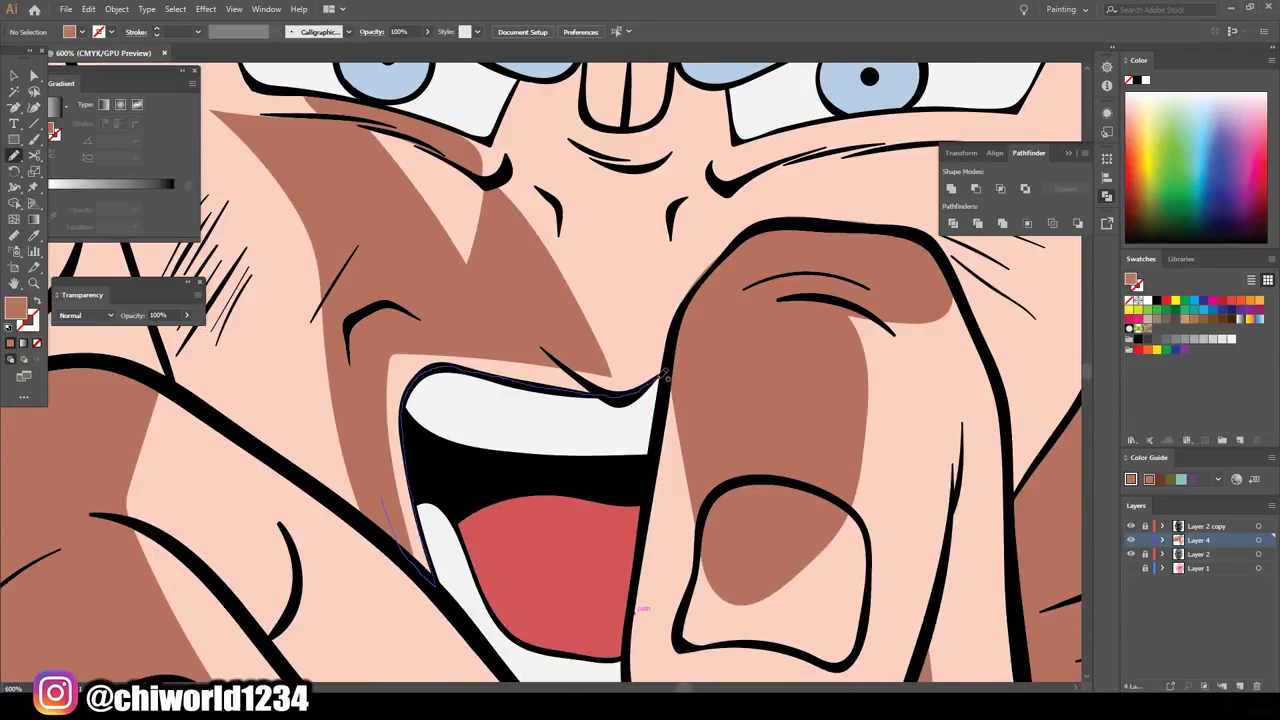
pyautogui.moveTo(662, 375); pyautogui.dragTo(662, 375)
pyautogui.scroll(-3, 662, 375)
pyautogui.scroll(3, 700, 360)
pyautogui.moveTo(845, 530); pyautogui.dragTo(765, 345)
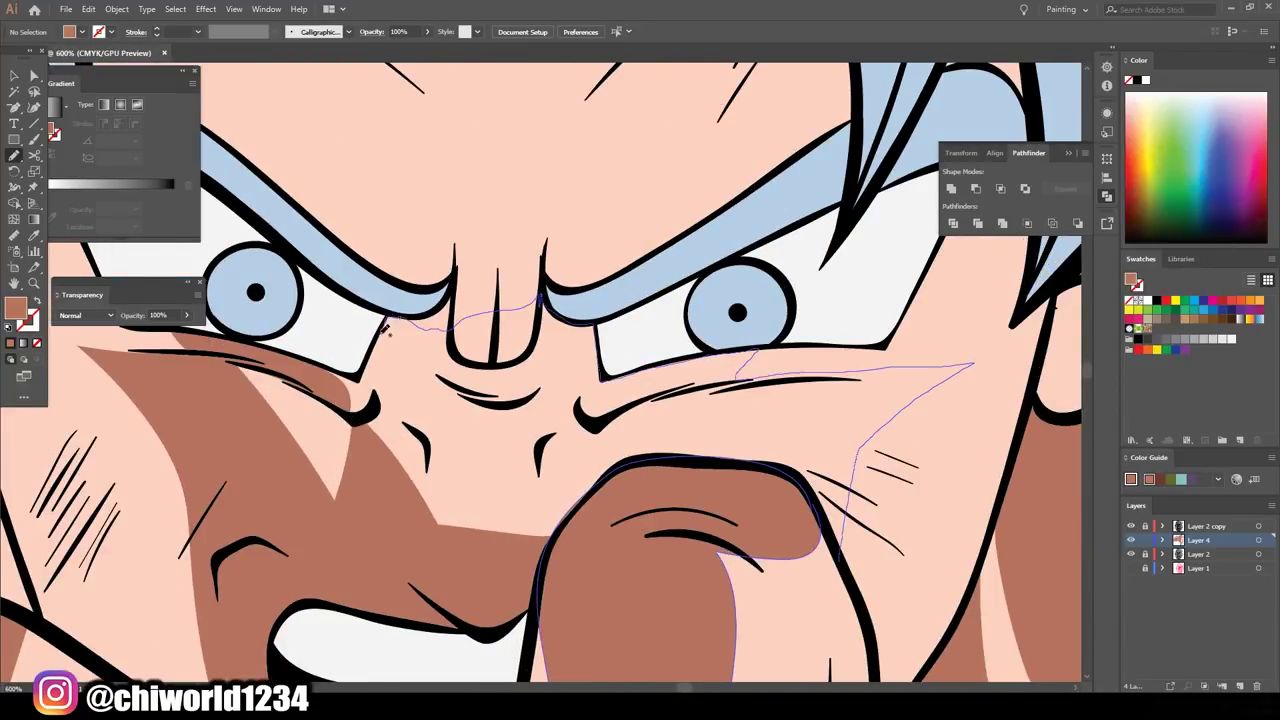
pyautogui.moveTo(481, 588); pyautogui.dragTo(481, 590)
pyautogui.scroll(-3, 481, 590)
pyautogui.scroll(3, 500, 400)
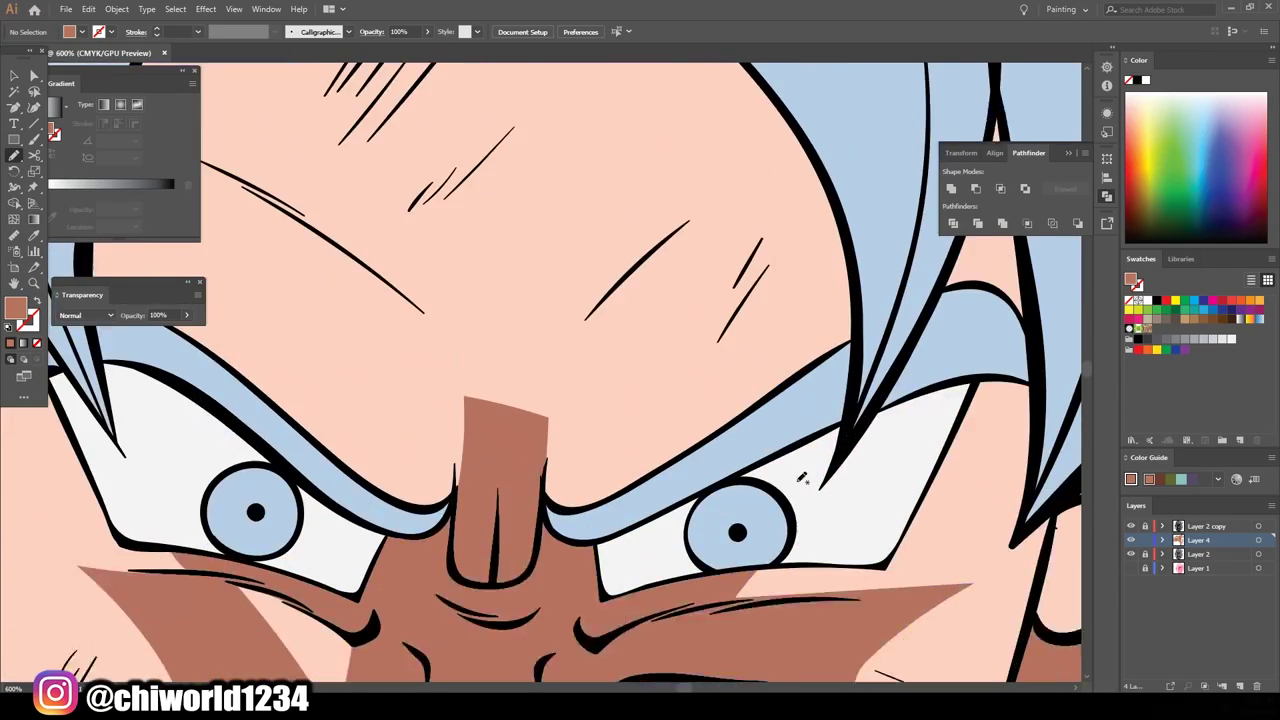
pyautogui.scroll(1, 540, 530)
# - Add brown shadows along the brow, the forehead and around the right eye
pyautogui.moveTo(540, 535); pyautogui.dragTo(860, 362)
pyautogui.moveTo(380, 365); pyautogui.dragTo(380, 365)
pyautogui.scroll(-2, 662, 530)
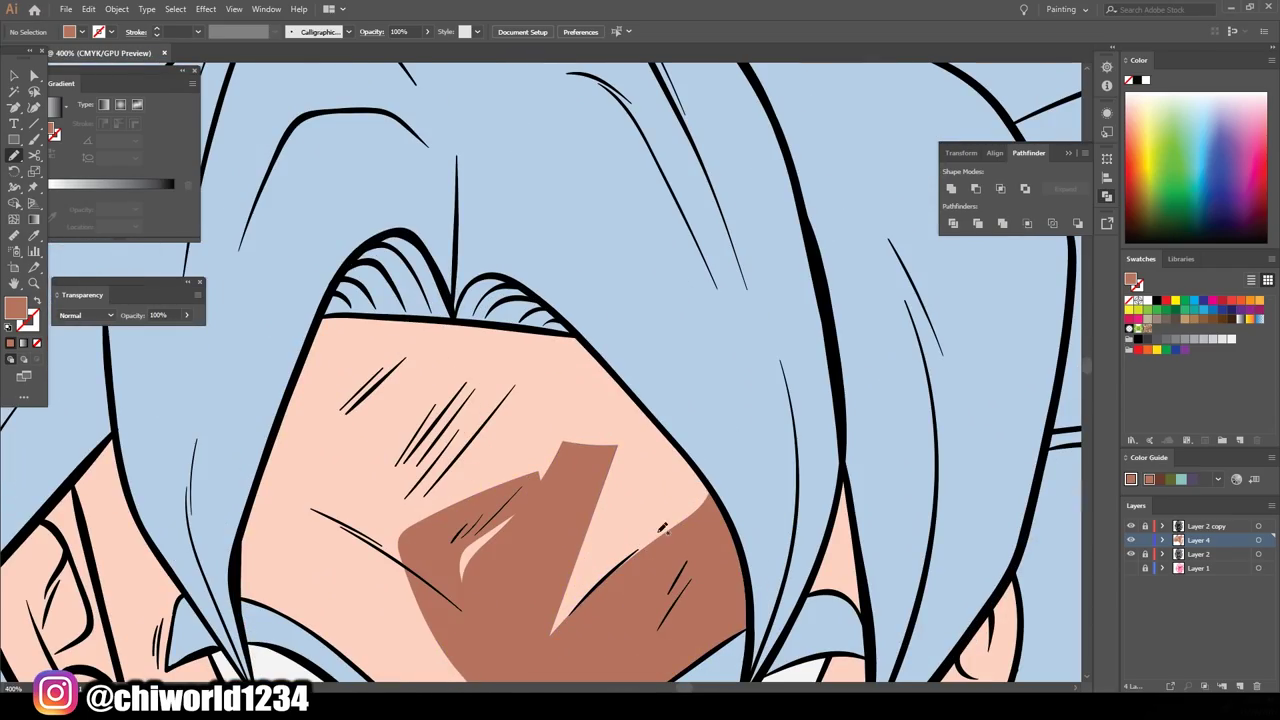
pyautogui.moveTo(632, 597); pyautogui.dragTo(632, 597)
pyautogui.scroll(-2, 632, 597)
pyautogui.scroll(3, 500, 400)
pyautogui.moveTo(430, 480); pyautogui.dragTo(322, 272)
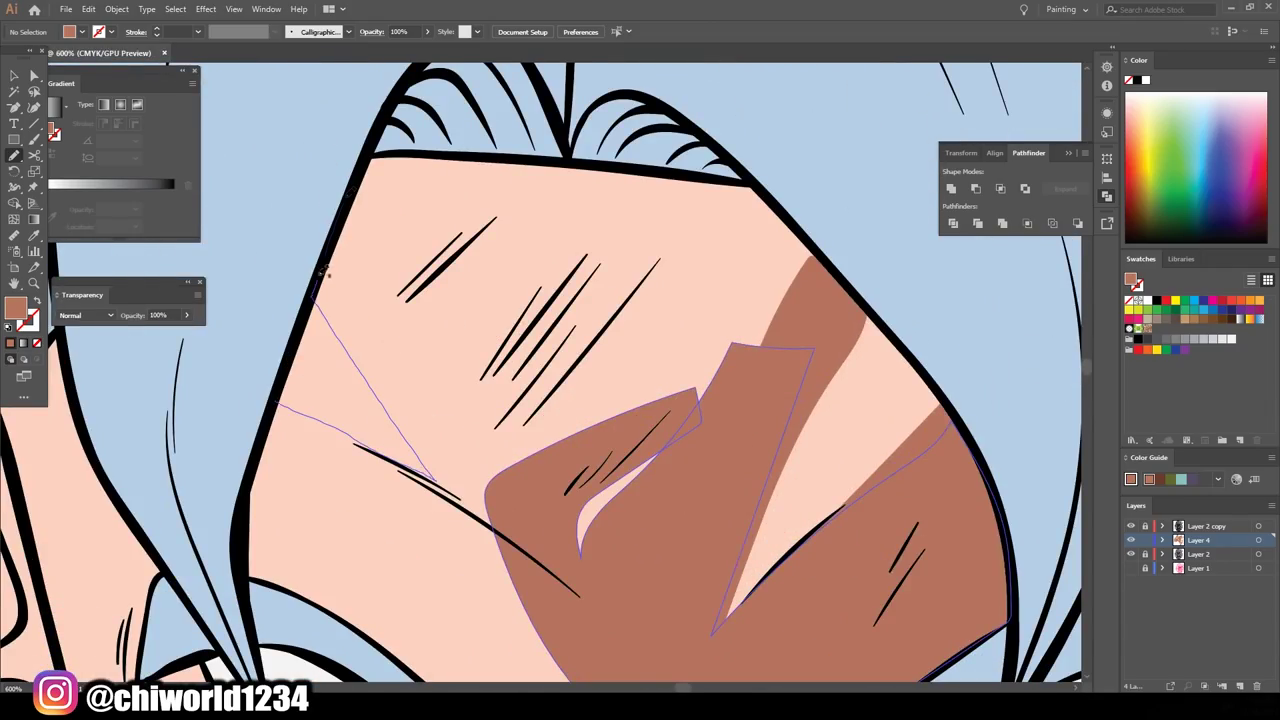
pyautogui.scroll(-3, 608, 440)
pyautogui.scroll(3, 540, 320)
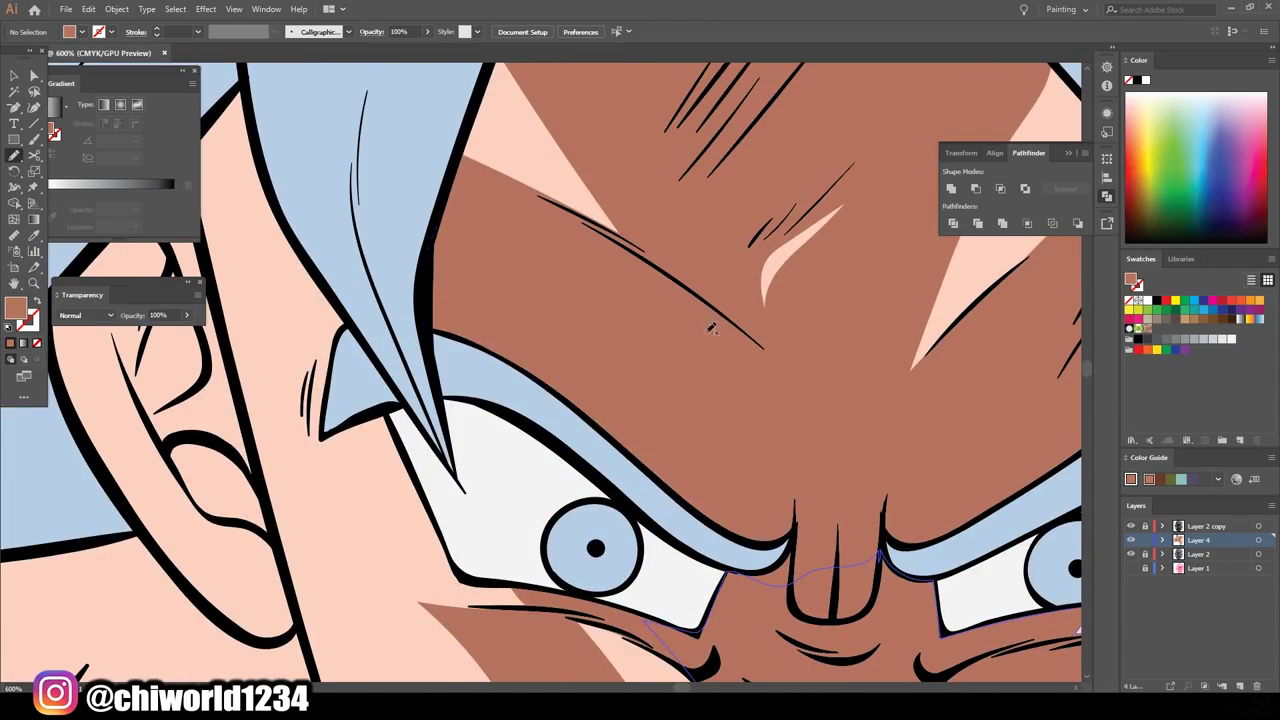
pyautogui.scroll(-2, 851, 449)
pyautogui.scroll(3, 518, 381)
pyautogui.moveTo(625, 505); pyautogui.dragTo(773, 410)
pyautogui.scroll(-3, 646, 467)
pyautogui.scroll(3, 620, 483)
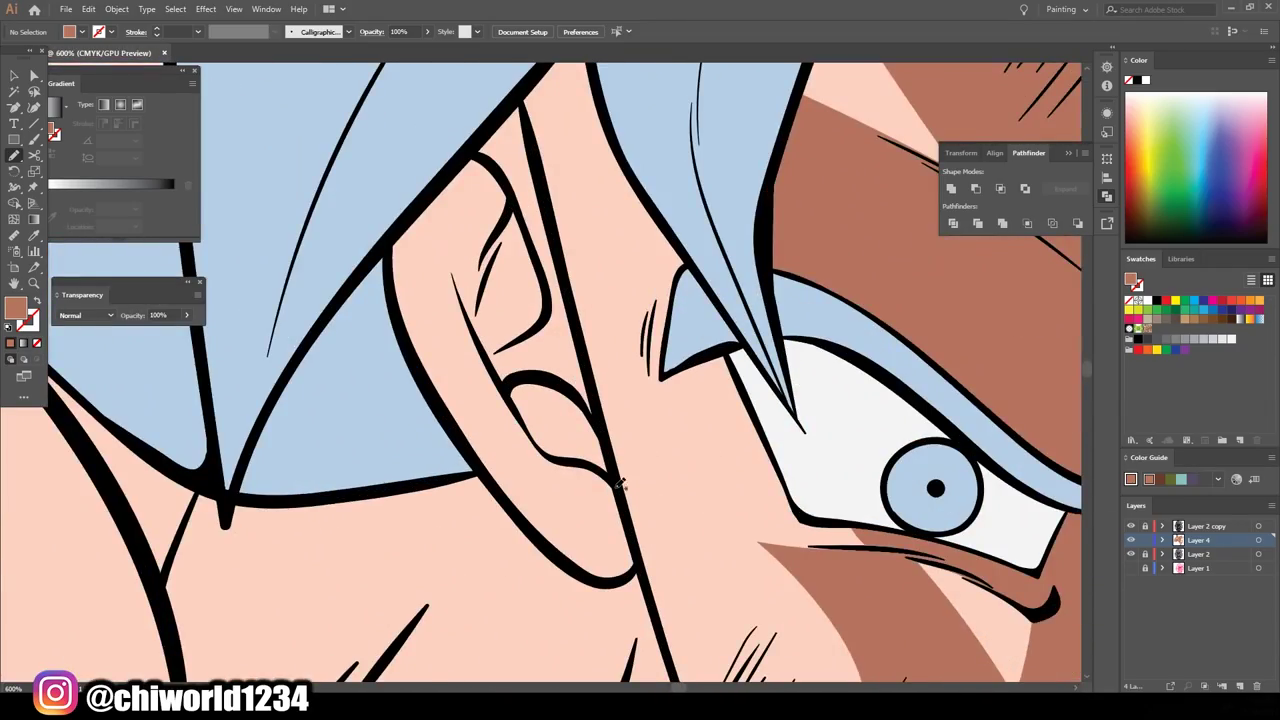
pyautogui.scroll(-3, 449, 175)
pyautogui.scroll(2, 388, 421)
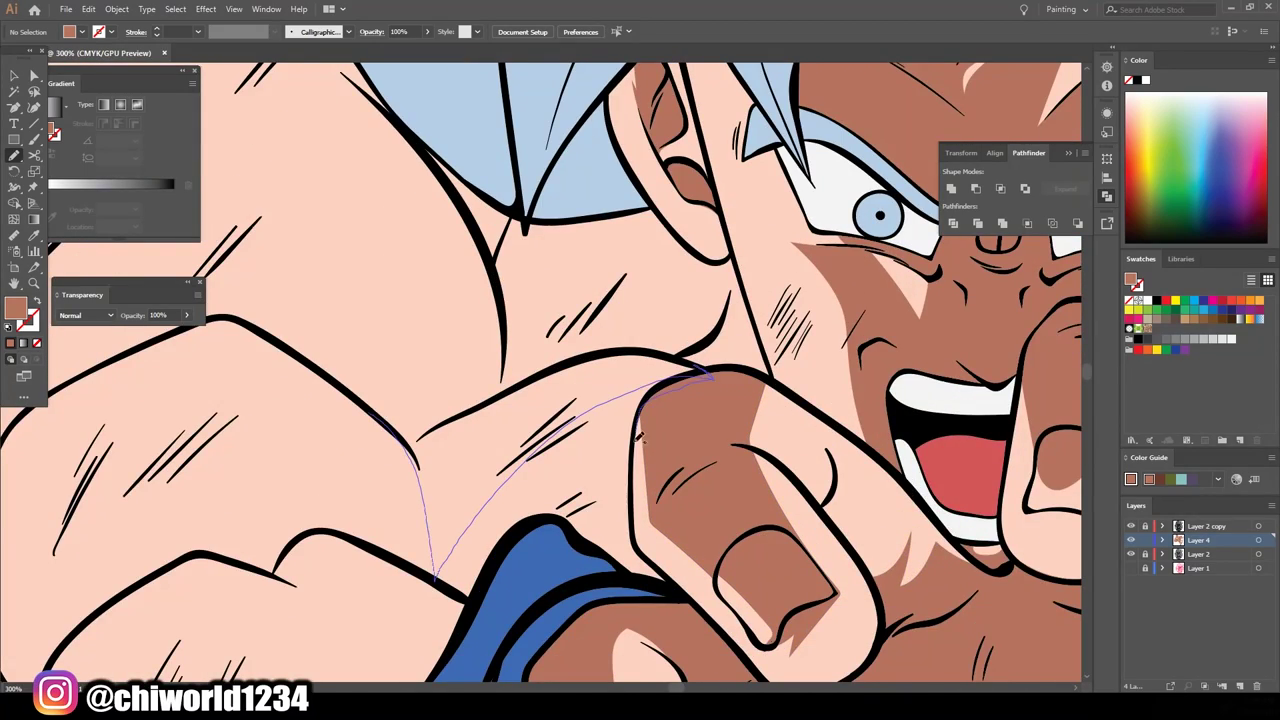
pyautogui.scroll(-3, 272, 332)
pyautogui.scroll(2, 493, 389)
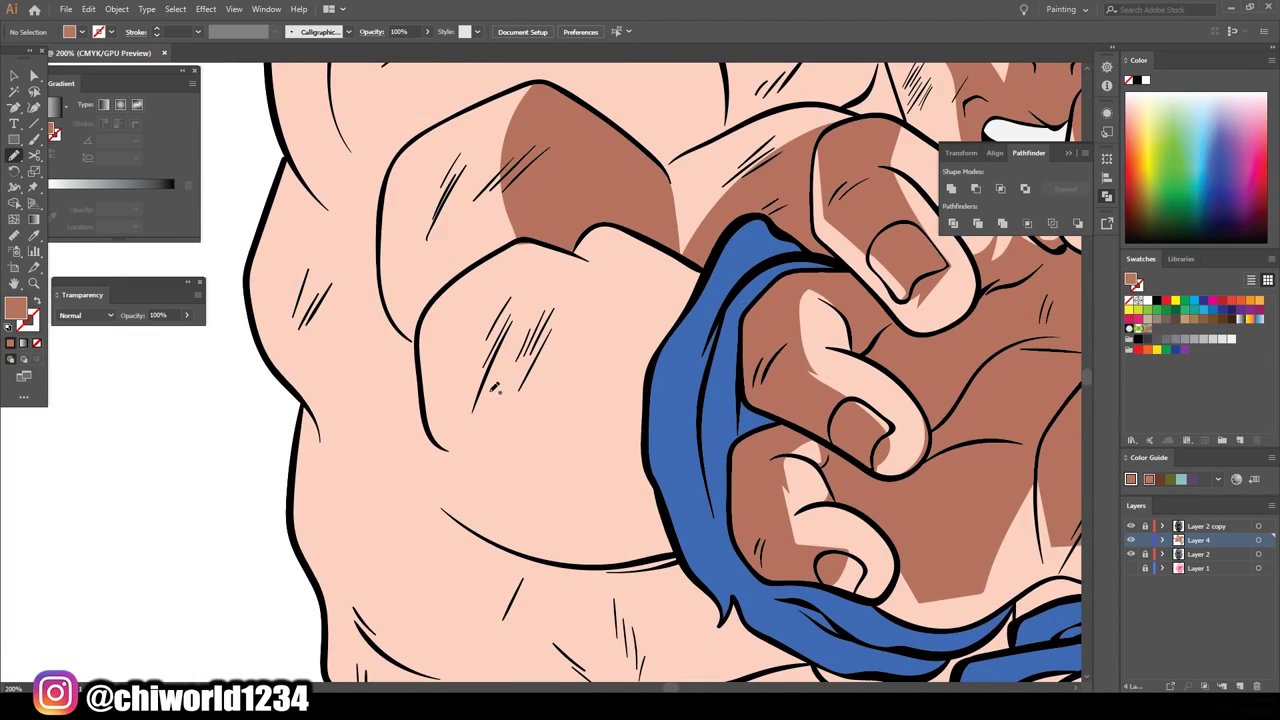
pyautogui.scroll(-3, 493, 308)
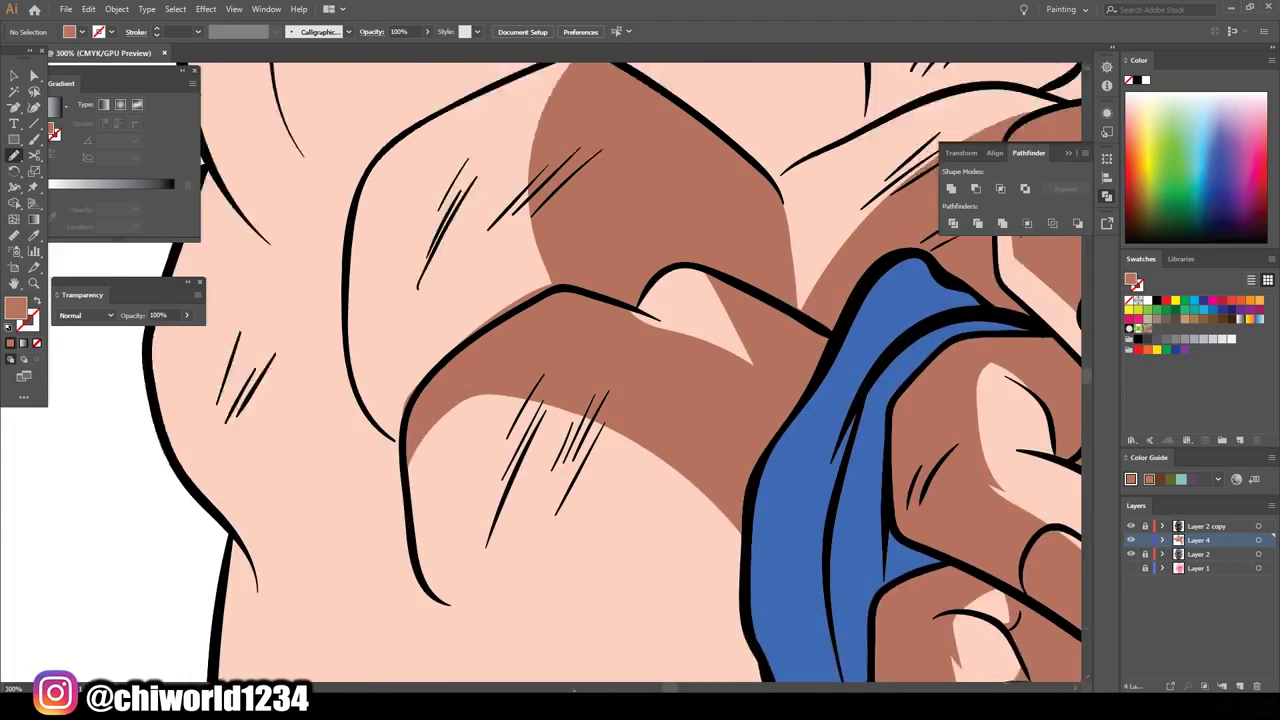
# - Draw brown shadows on the cheek by the fist, the fist and the shoulder
pyautogui.moveTo(676, 272)
pyautogui.mouseDown()
pyautogui.moveTo(523, 280)
pyautogui.moveTo(680, 340)
pyautogui.mouseUp()
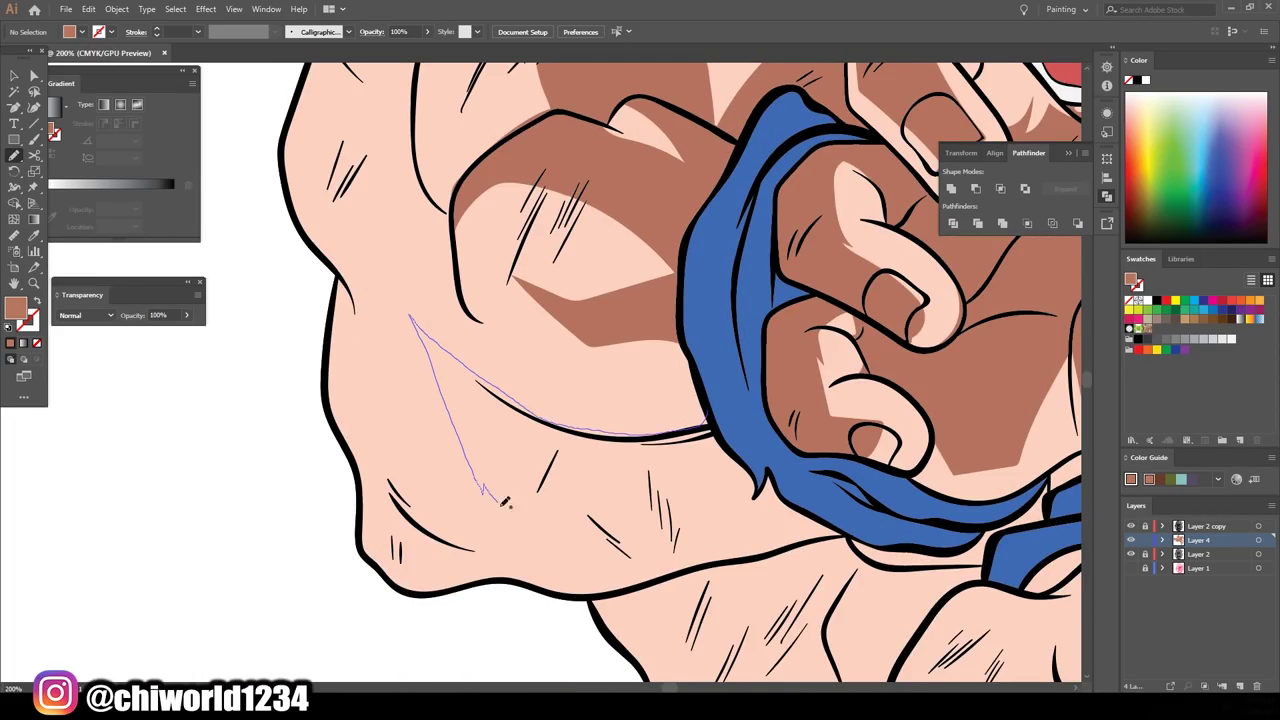
pyautogui.moveTo(800, 502); pyautogui.dragTo(790, 495)
pyautogui.scroll(5, 860, 505)
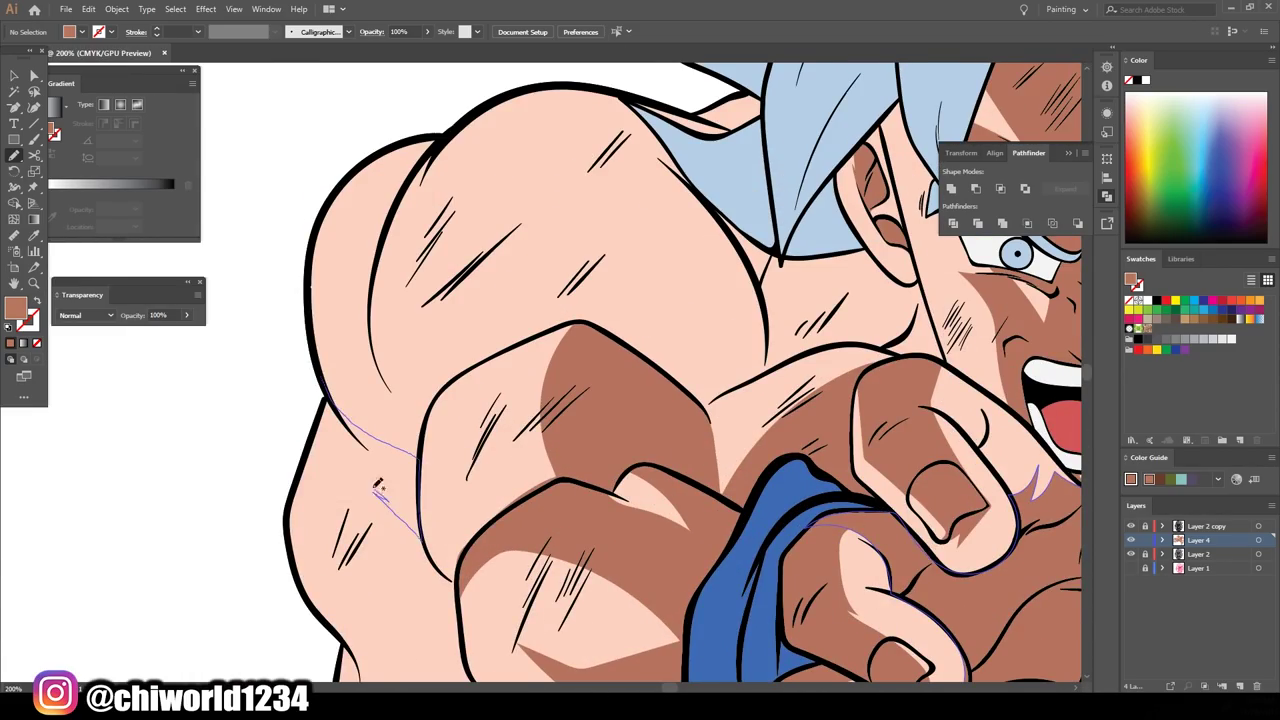
pyautogui.scroll(-5, 378, 487)
pyautogui.scroll(5, 486, 514)
pyautogui.moveTo(348, 258); pyautogui.dragTo(371, 338)
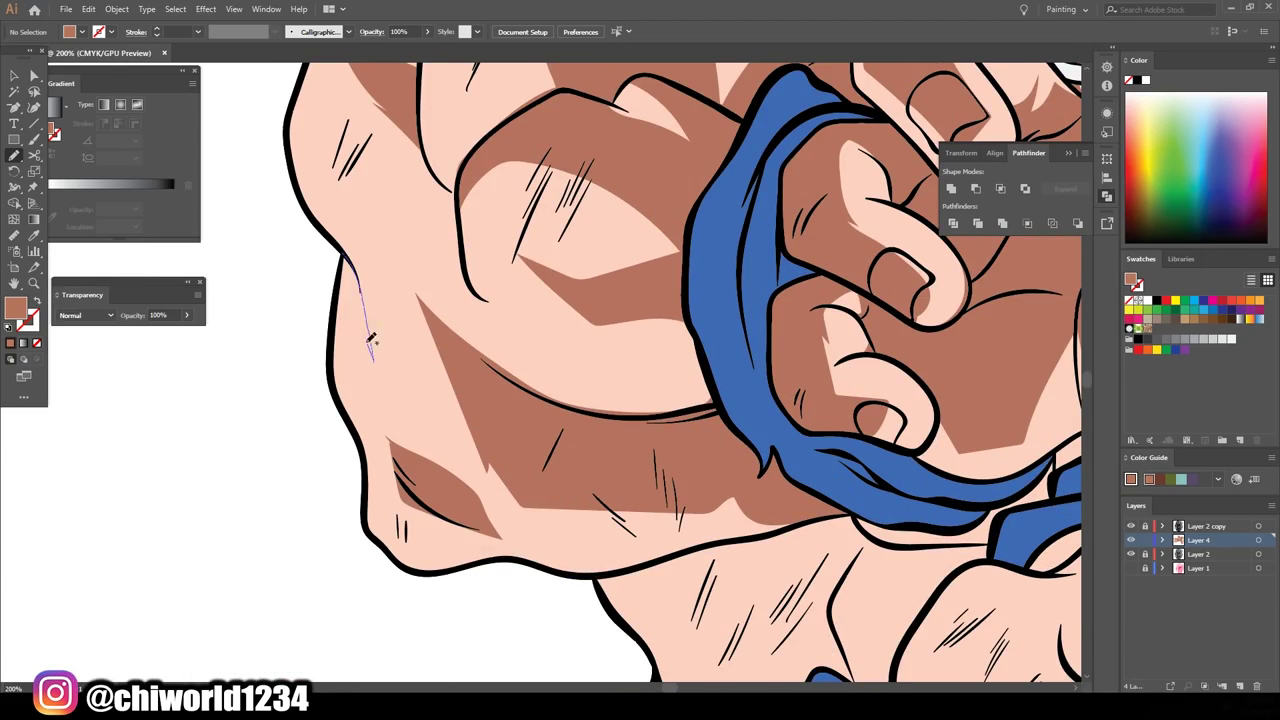
pyautogui.scroll(-5, 370, 338)
pyautogui.scroll(5, 560, 480)
pyautogui.moveTo(590, 472); pyautogui.dragTo(518, 490)
pyautogui.moveTo(758, 466); pyautogui.dragTo(770, 520)
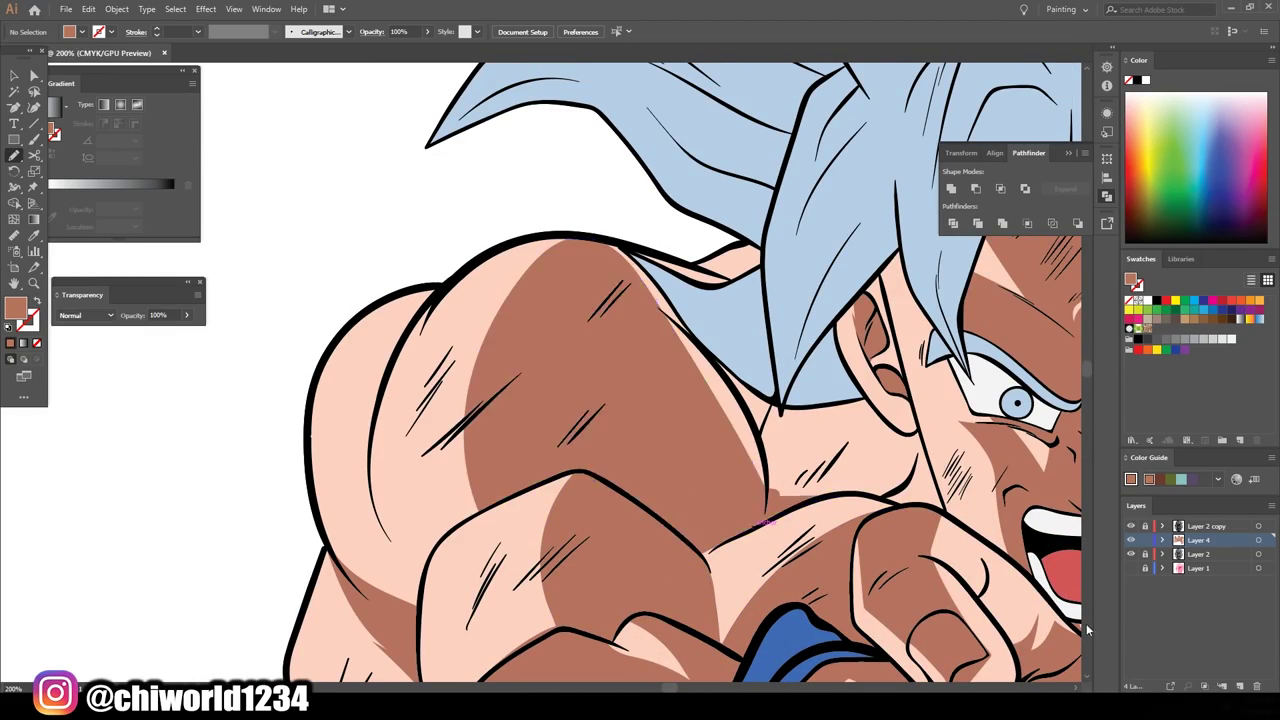
pyautogui.scroll(3, 770, 520)
pyautogui.scroll(-4, 700, 450)
pyautogui.scroll(4, 700, 450)
# - Shade the chest up to the collar and the skin beside the wristband brown
pyautogui.moveTo(676, 500); pyautogui.dragTo(703, 403)
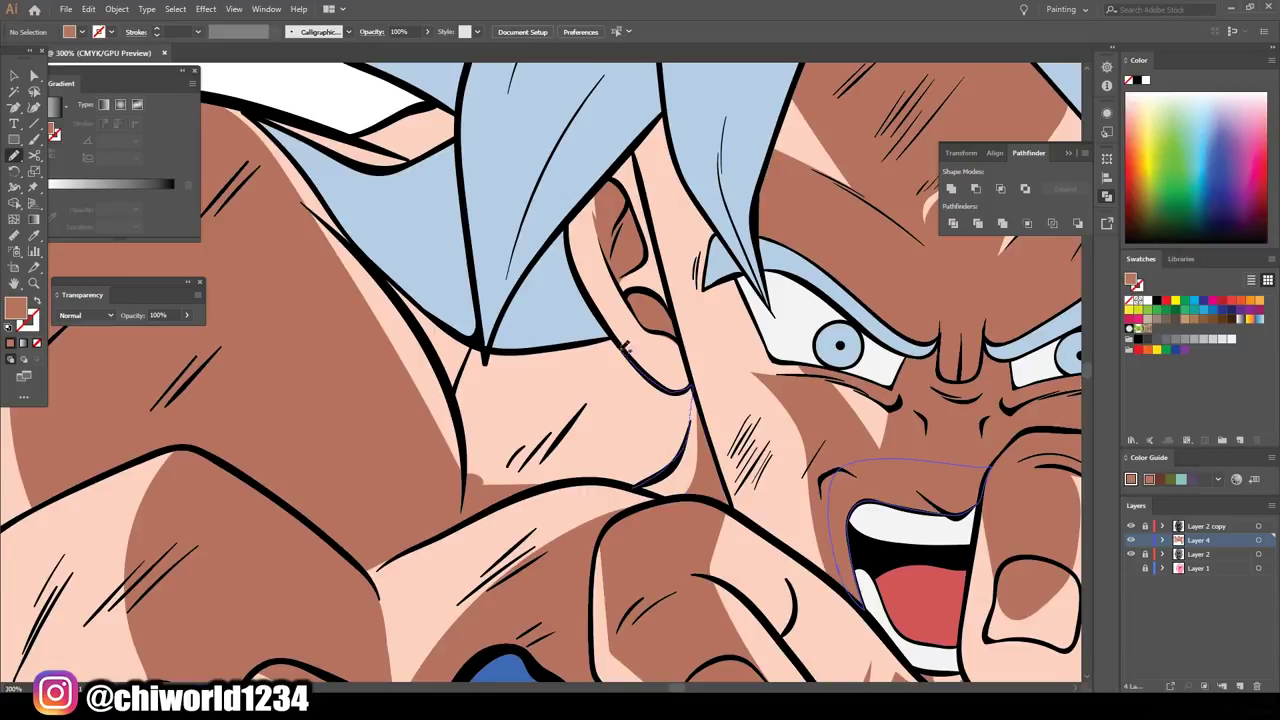
pyautogui.scroll(-2, 510, 349)
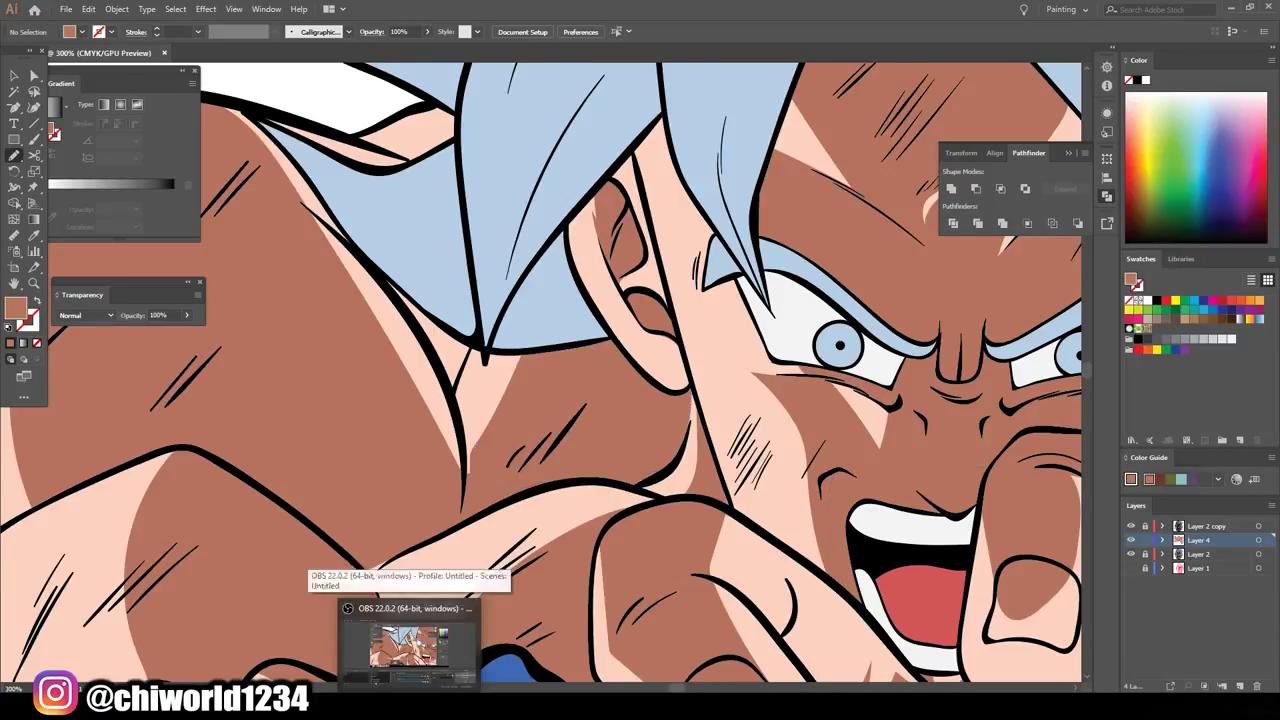
pyautogui.scroll(2, 336, 286)
pyautogui.scroll(1, 336, 286)
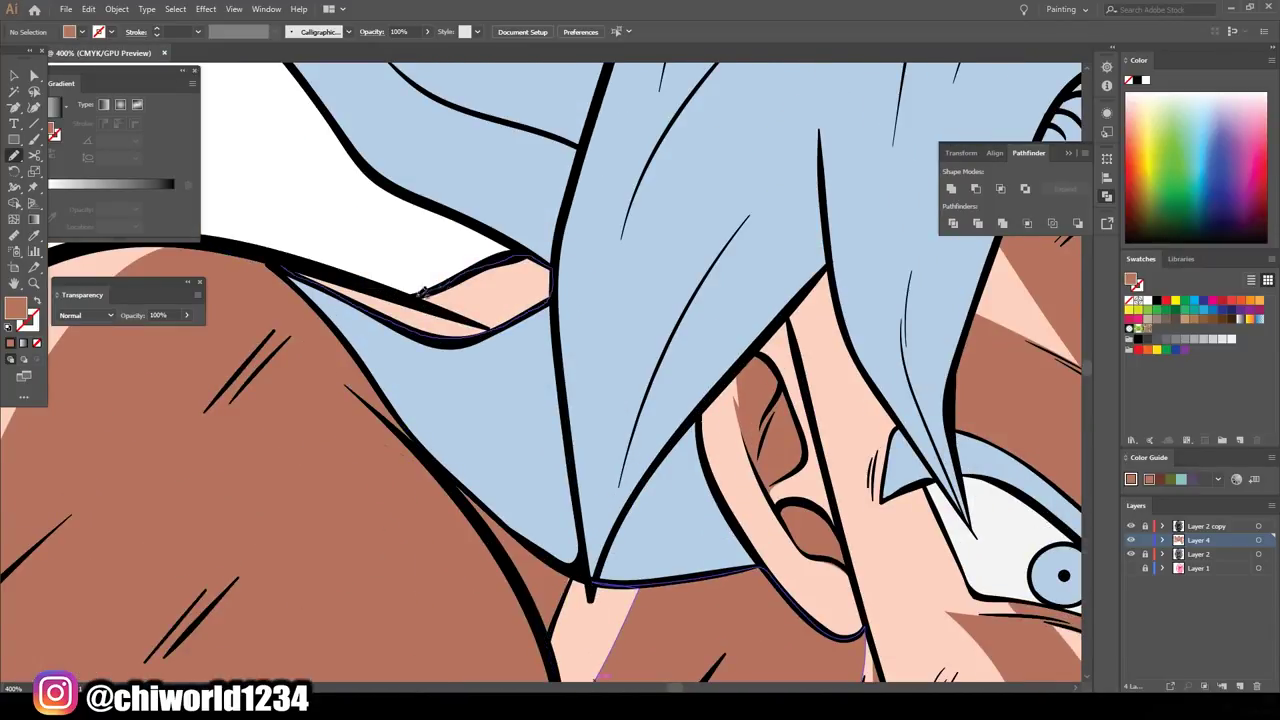
pyautogui.scroll(-5, 908, 486)
pyautogui.scroll(4, 829, 466)
pyautogui.scroll(-3, 730, 679)
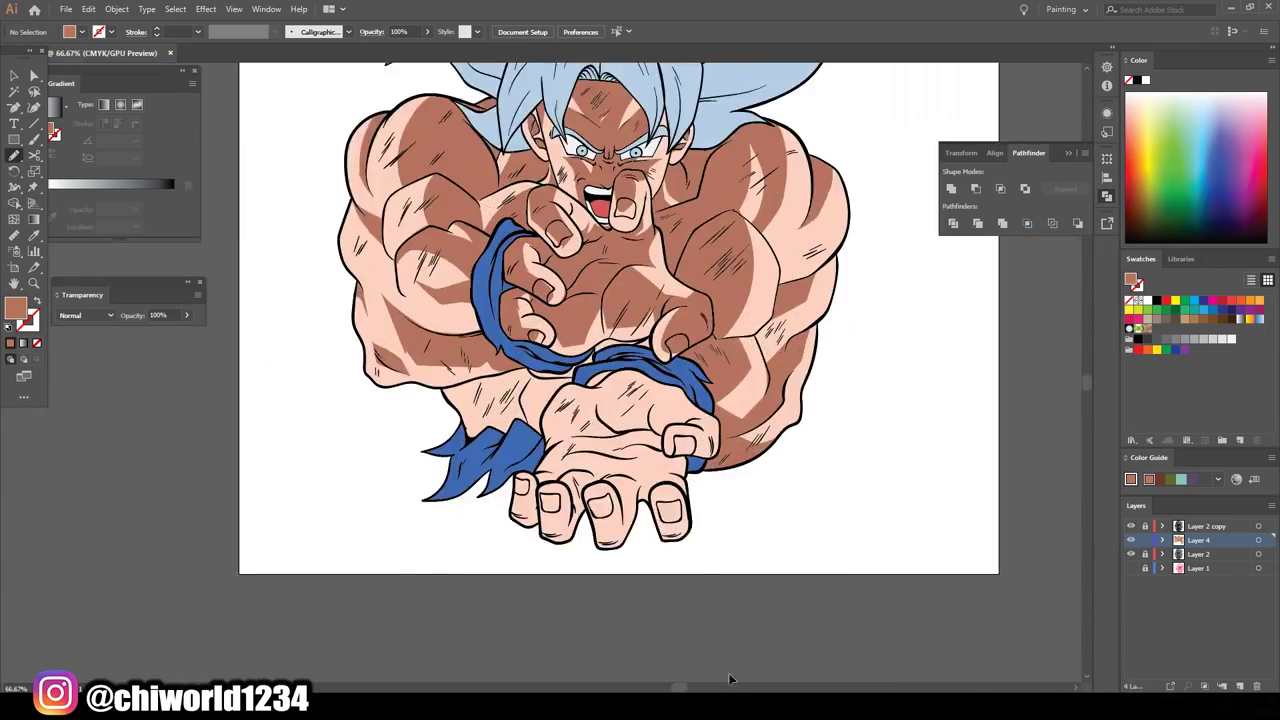
pyautogui.scroll(5, 285, 300)
pyautogui.moveTo(285, 300); pyautogui.dragTo(528, 598)
pyautogui.moveTo(630, 345); pyautogui.dragTo(702, 280)
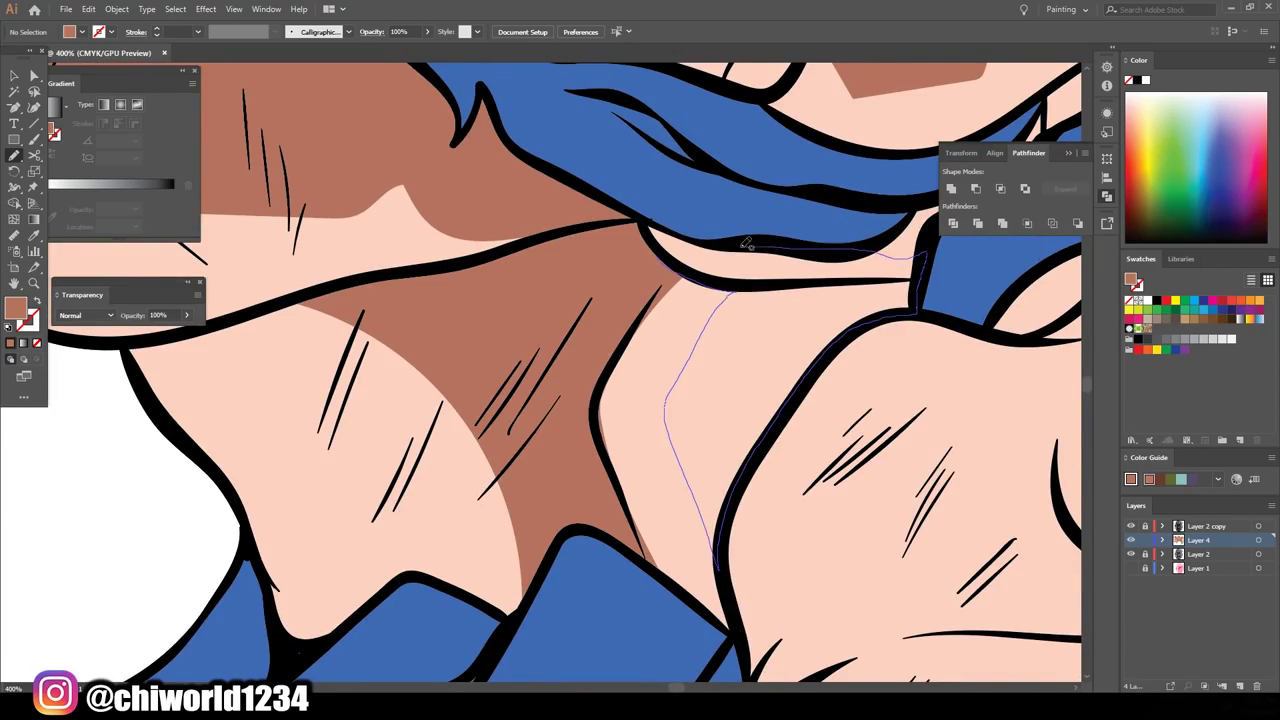
pyautogui.scroll(-3, 745, 243)
pyautogui.scroll(3, 507, 486)
pyautogui.moveTo(1000, 332); pyautogui.dragTo(1002, 336)
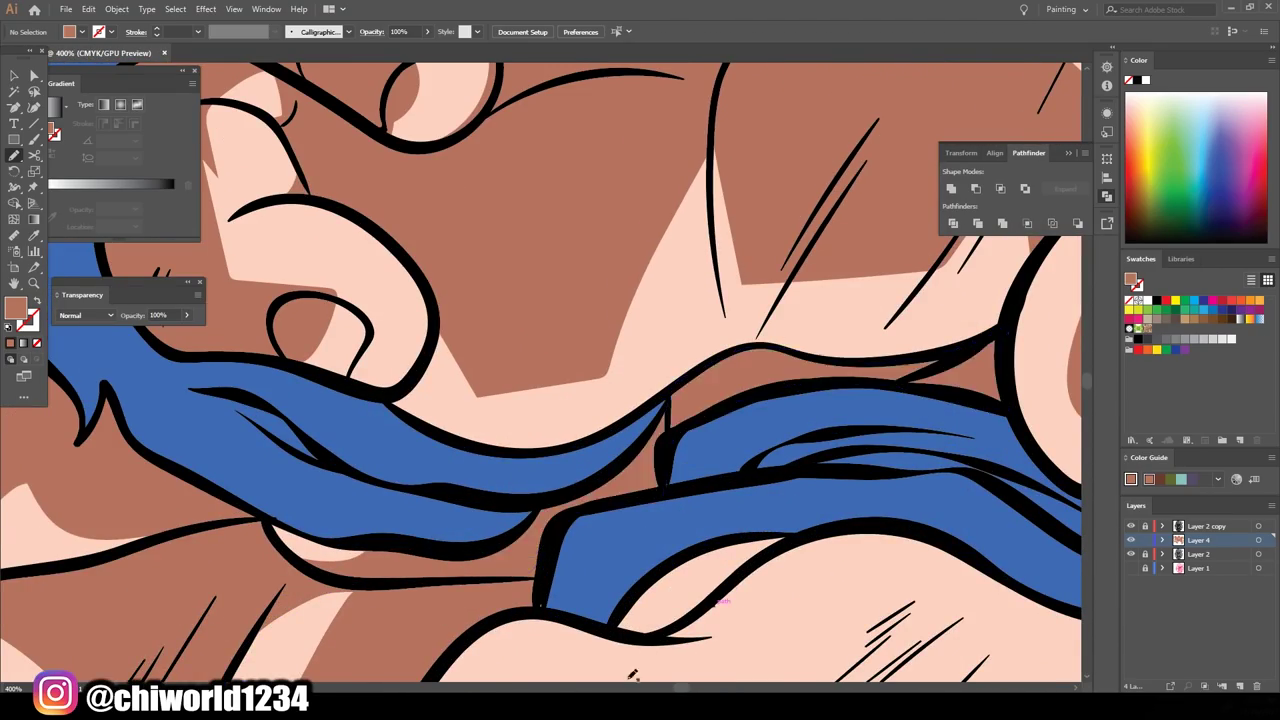
pyautogui.scroll(-2, 775, 605)
# - Add brown shadow shapes across the hand and one finger
pyautogui.moveTo(435, 305); pyautogui.dragTo(590, 300)
pyautogui.moveTo(610, 400); pyautogui.dragTo(560, 260)
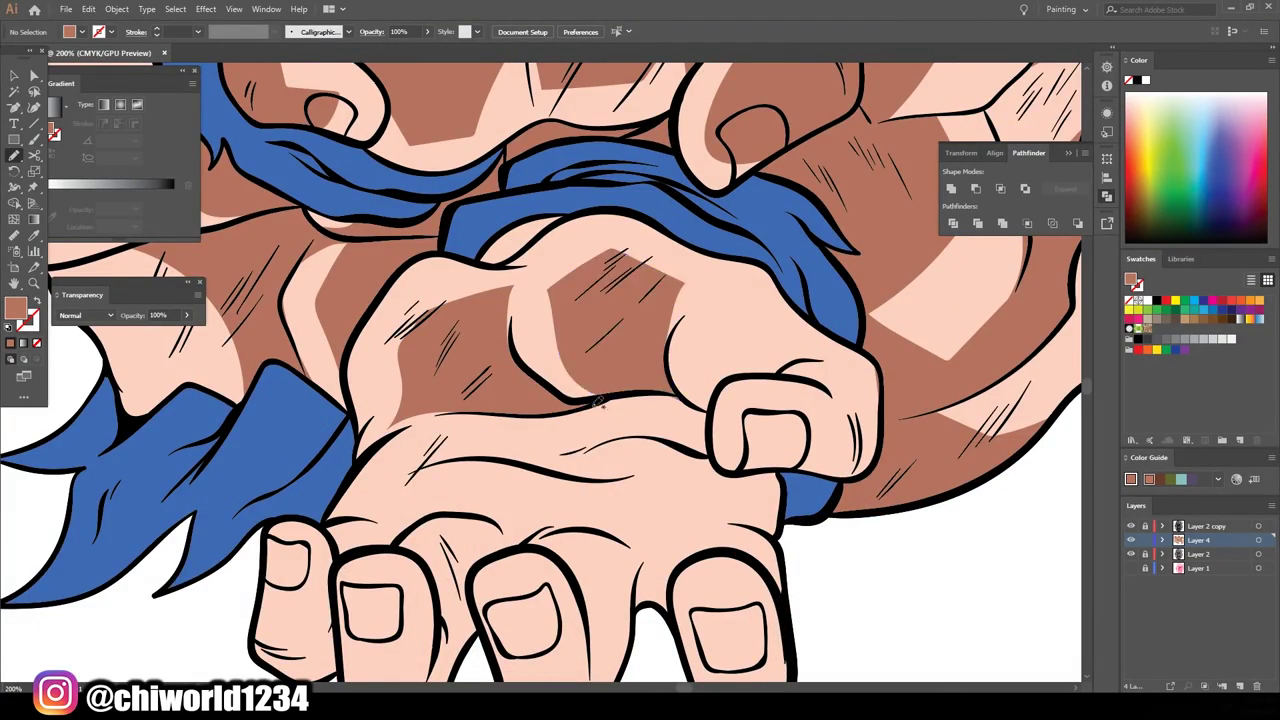
pyautogui.scroll(2, 805, 370)
pyautogui.moveTo(898, 525); pyautogui.dragTo(730, 517)
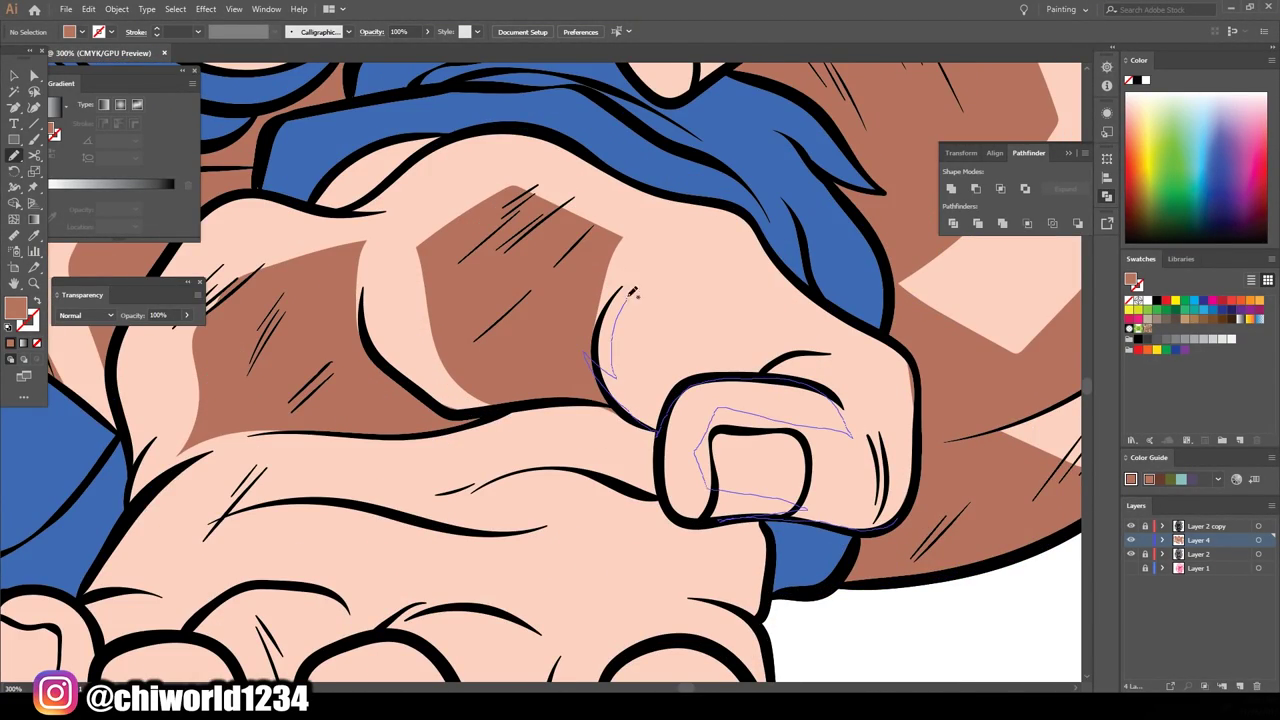
pyautogui.moveTo(632, 292); pyautogui.dragTo(634, 294)
pyautogui.scroll(-1, 758, 608)
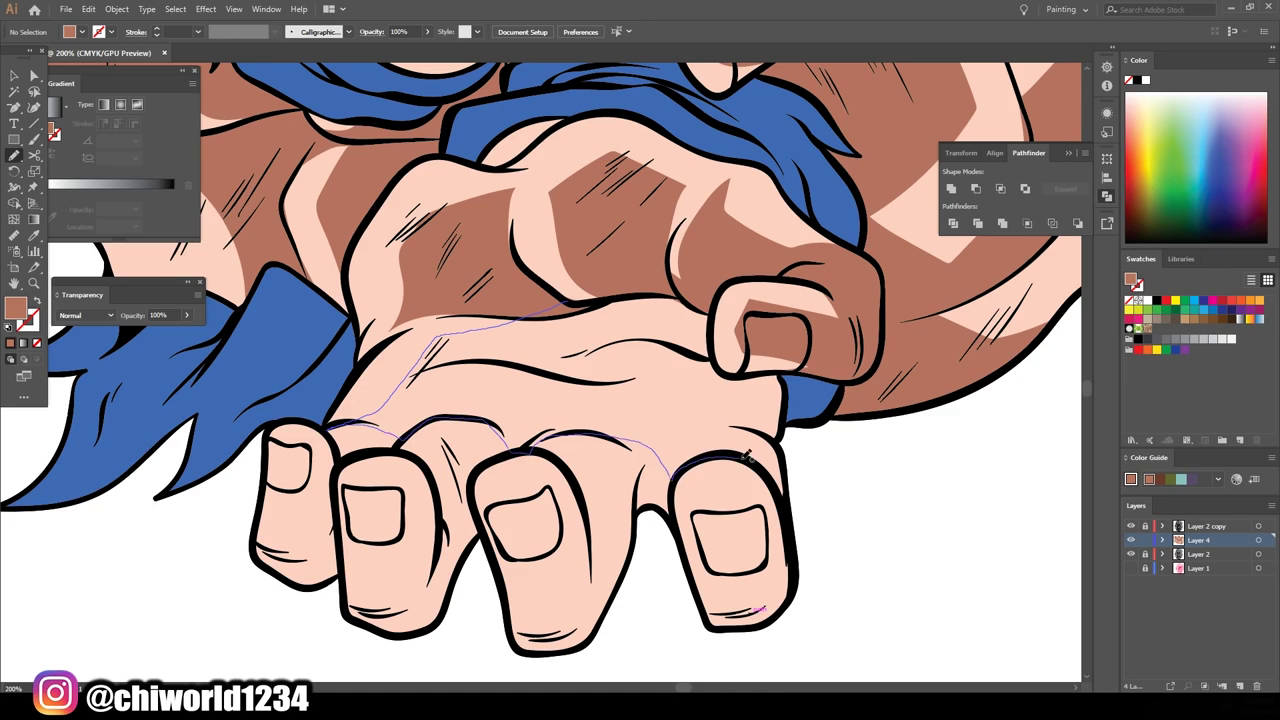
pyautogui.moveTo(716, 282); pyautogui.dragTo(716, 284)
pyautogui.scroll(2, 716, 284)
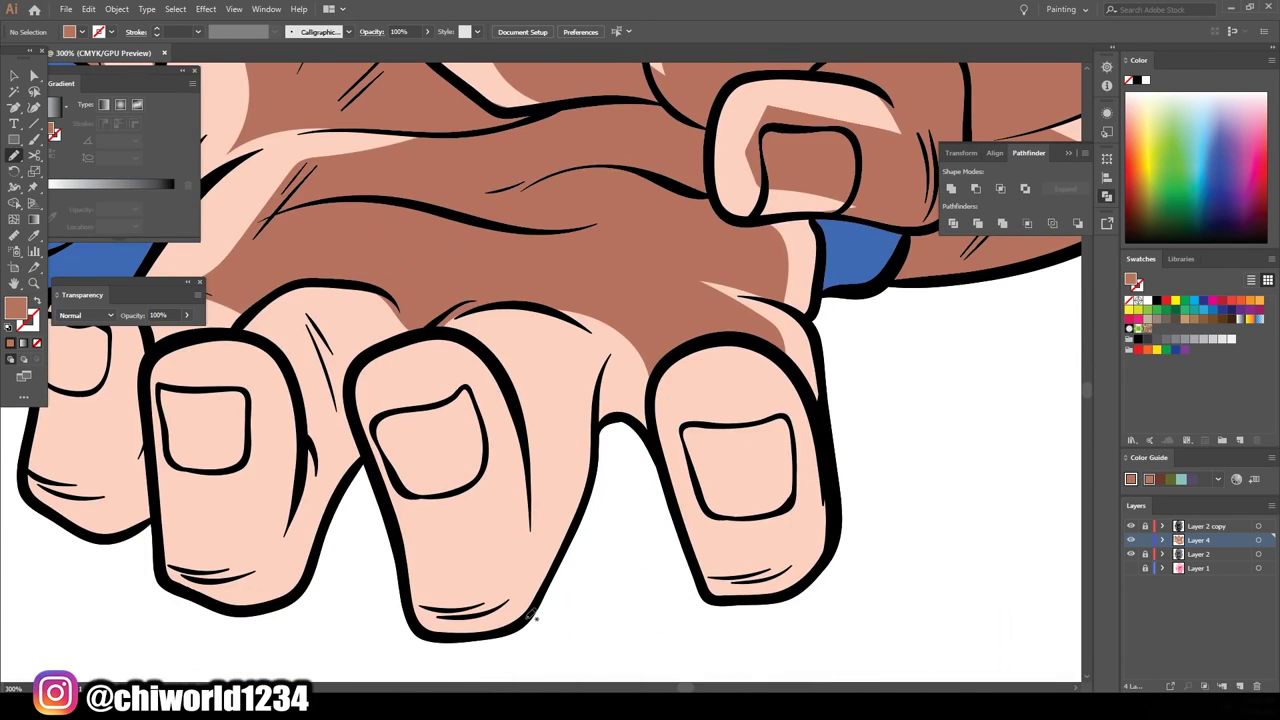
# - Shade the remaining fingers and the gaps between them with brown stripes
pyautogui.moveTo(400, 385); pyautogui.dragTo(500, 625)
pyautogui.moveTo(714, 596); pyautogui.dragTo(714, 598)
pyautogui.hscroll(-2, 657, 612)
pyautogui.moveTo(625, 352); pyautogui.dragTo(560, 328)
pyautogui.moveTo(414, 342); pyautogui.dragTo(420, 386)
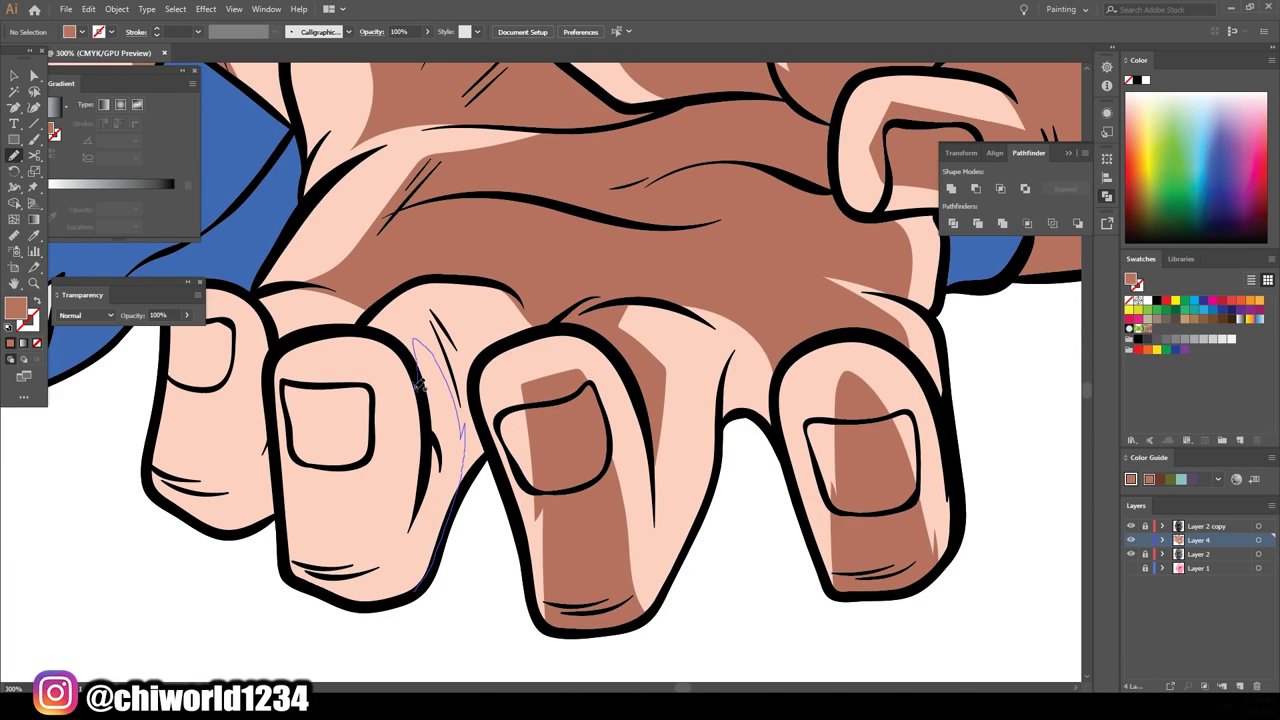
pyautogui.moveTo(404, 599); pyautogui.dragTo(404, 599)
pyautogui.scroll(2, 404, 599)
pyautogui.moveTo(228, 404); pyautogui.dragTo(255, 601)
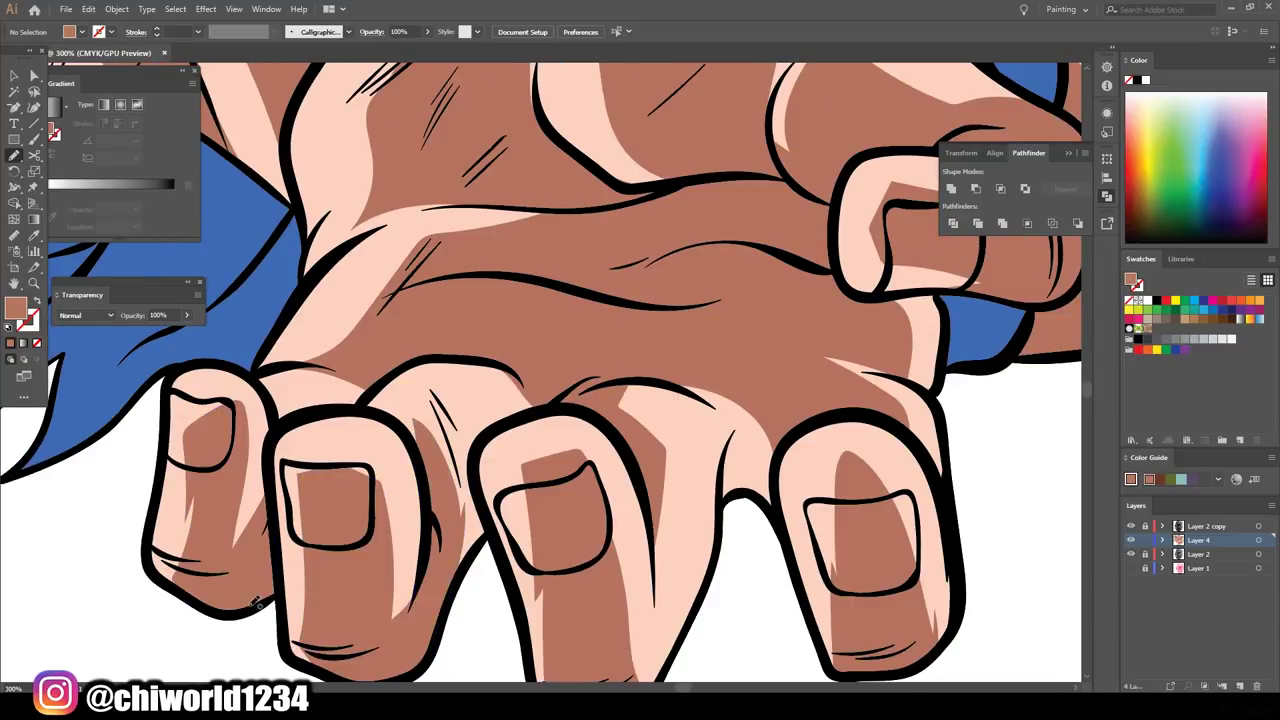
pyautogui.hotkey('ctrl', '0')
# - Trial a darker recolour on all the artwork, keep the original shading, then deselect
pyautogui.press('v')
pyautogui.hotkey('ctrl', 'a')
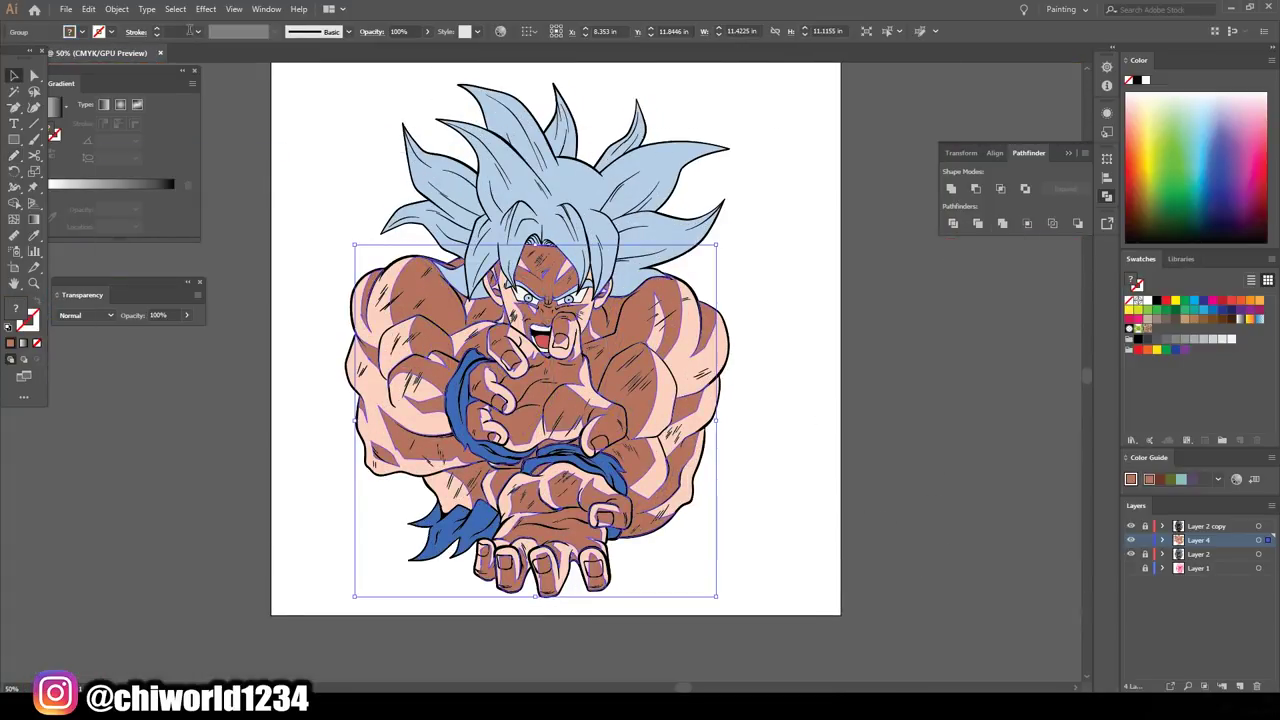
pyautogui.moveTo(983, 640)
pyautogui.mouseDown()
pyautogui.moveTo(960, 640)
pyautogui.moveTo(985, 640)
pyautogui.mouseUp()
pyautogui.press('Return')
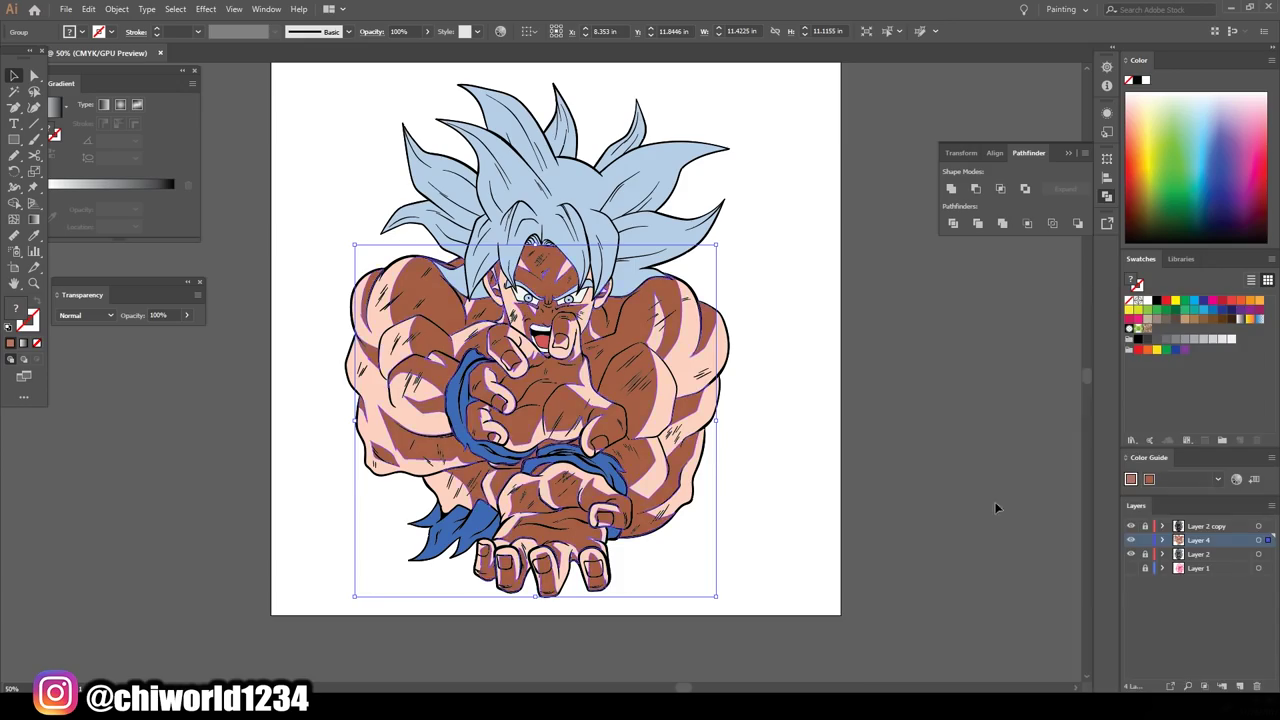
pyautogui.hotkey('ctrl', 'shift', 'a')
pyautogui.hotkey('ctrl', '+')
pyautogui.hotkey('ctrl', '+')
pyautogui.hotkey('ctrl', '+')
pyautogui.scroll(-2, 862, 472)
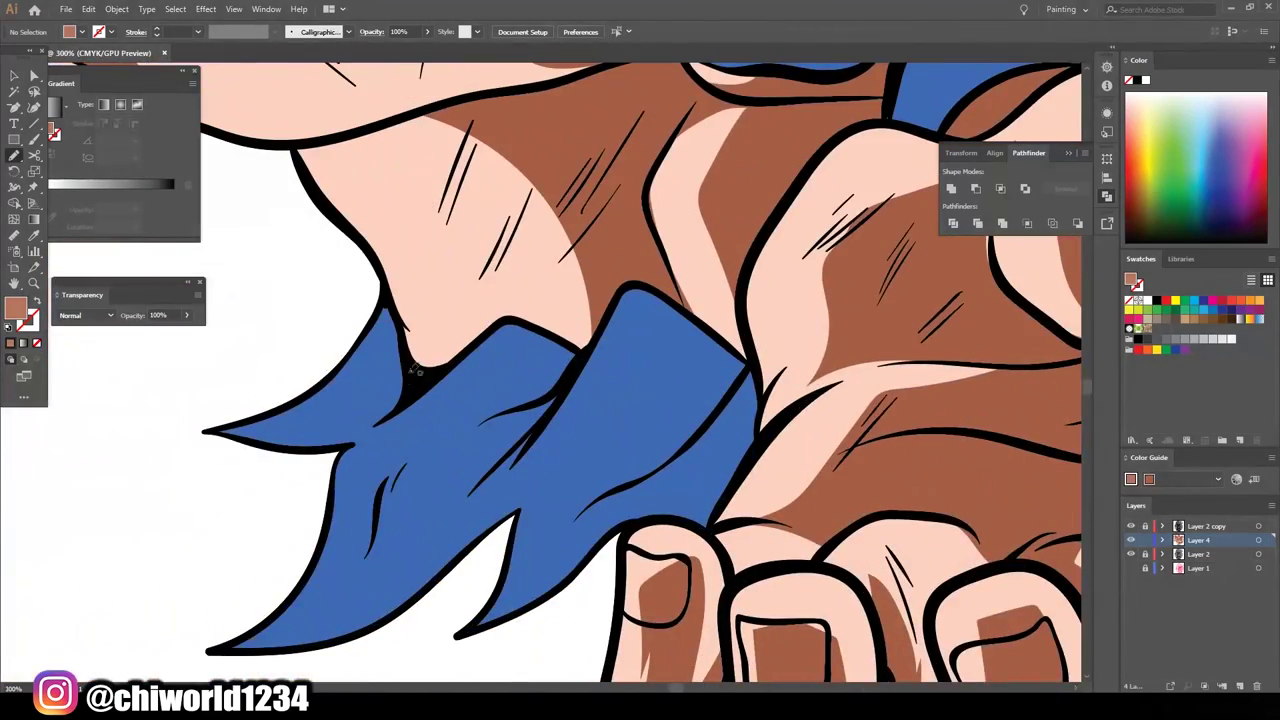
# - Sample the wristband blue and set the fill to a darker navy
pyautogui.press('i')
pyautogui.click(560, 420)
pyautogui.doubleClick(15, 307)
pyautogui.click(920, 623)
pyautogui.press('Return')
# - Paint navy shading on both wristbands and near the hand, then set the fill to light blue
pyautogui.press('b')
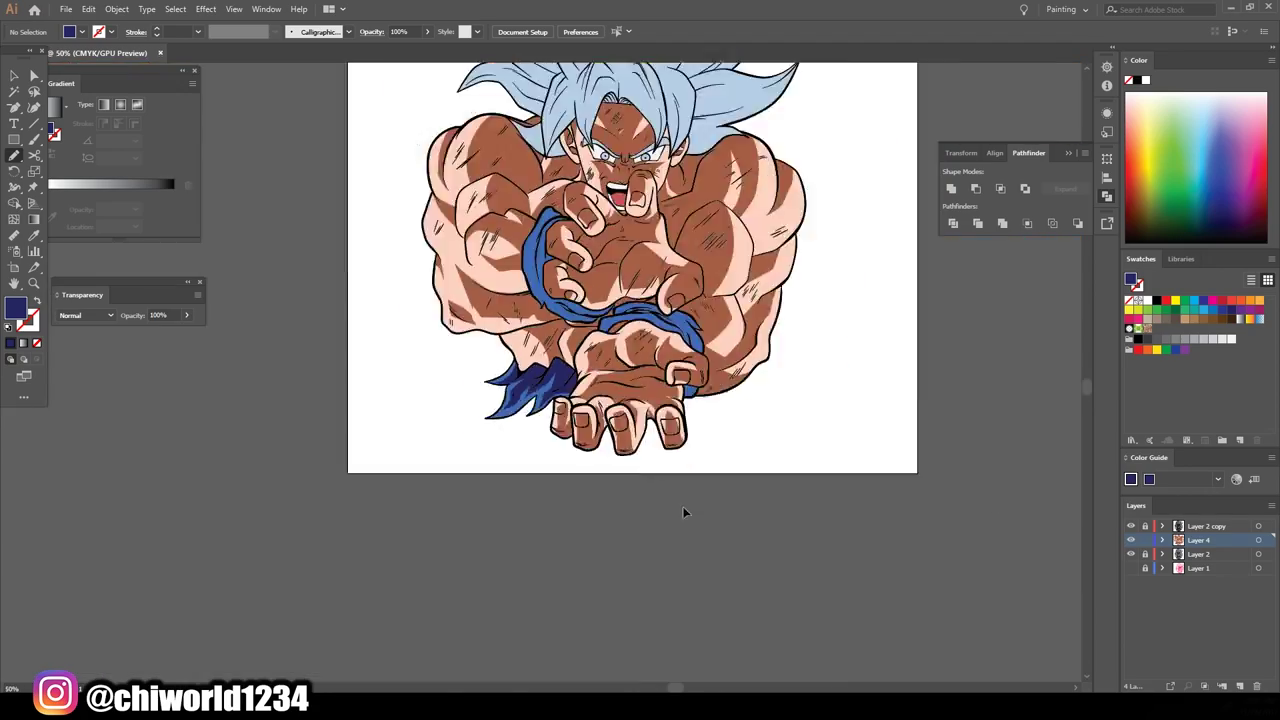
pyautogui.moveTo(742, 352); pyautogui.dragTo(783, 497)
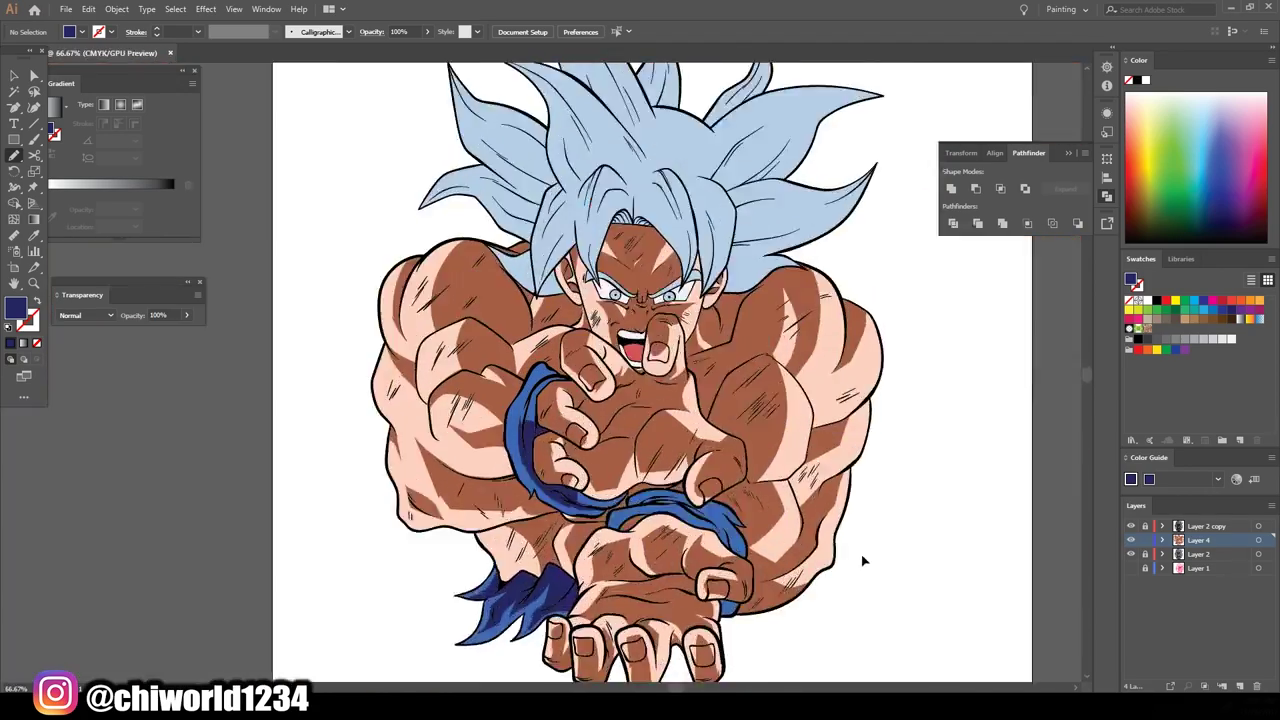
pyautogui.moveTo(503, 372); pyautogui.dragTo(567, 298)
pyautogui.moveTo(438, 360); pyautogui.dragTo(322, 474)
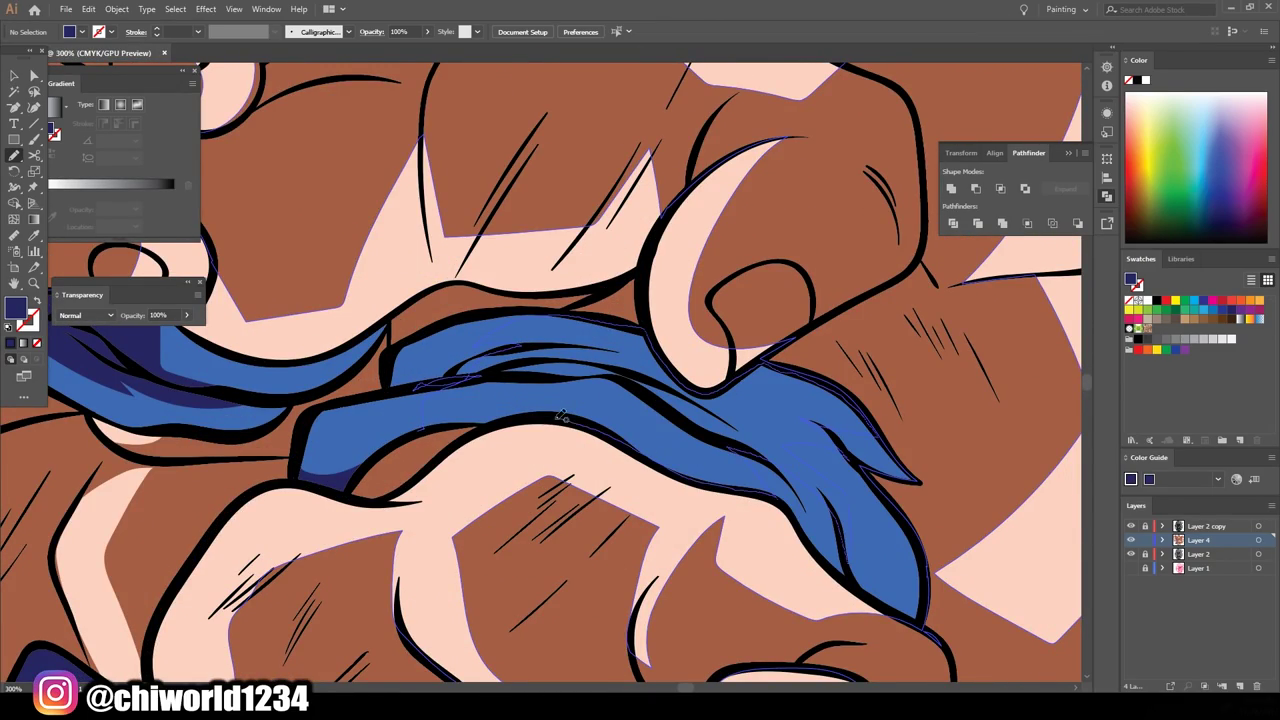
pyautogui.moveTo(562, 416); pyautogui.dragTo(780, 612)
pyautogui.moveTo(711, 557); pyautogui.dragTo(661, 494)
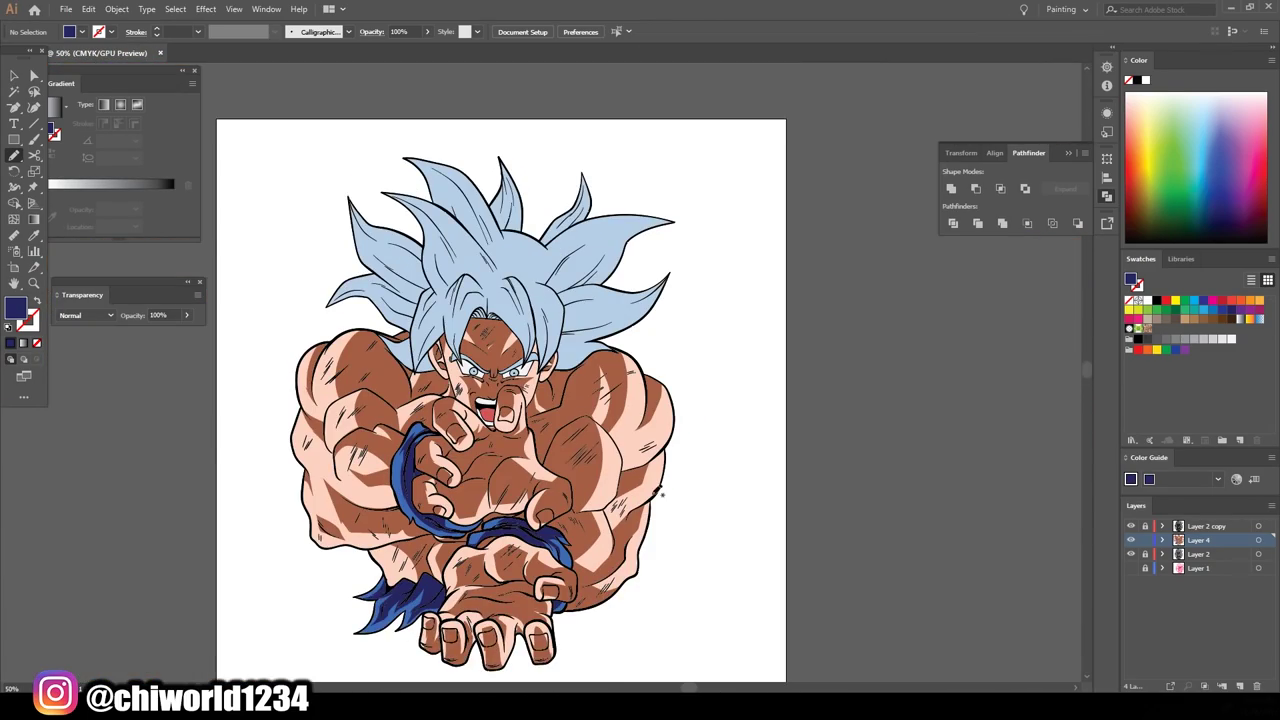
pyautogui.scroll(5, 490, 405)
pyautogui.doubleClick(15, 307)
pyautogui.click(1091, 449)
# - Draw a shadow along the top teeth, then zoom in on the eye
pyautogui.moveTo(330, 440); pyautogui.dragTo(592, 384)
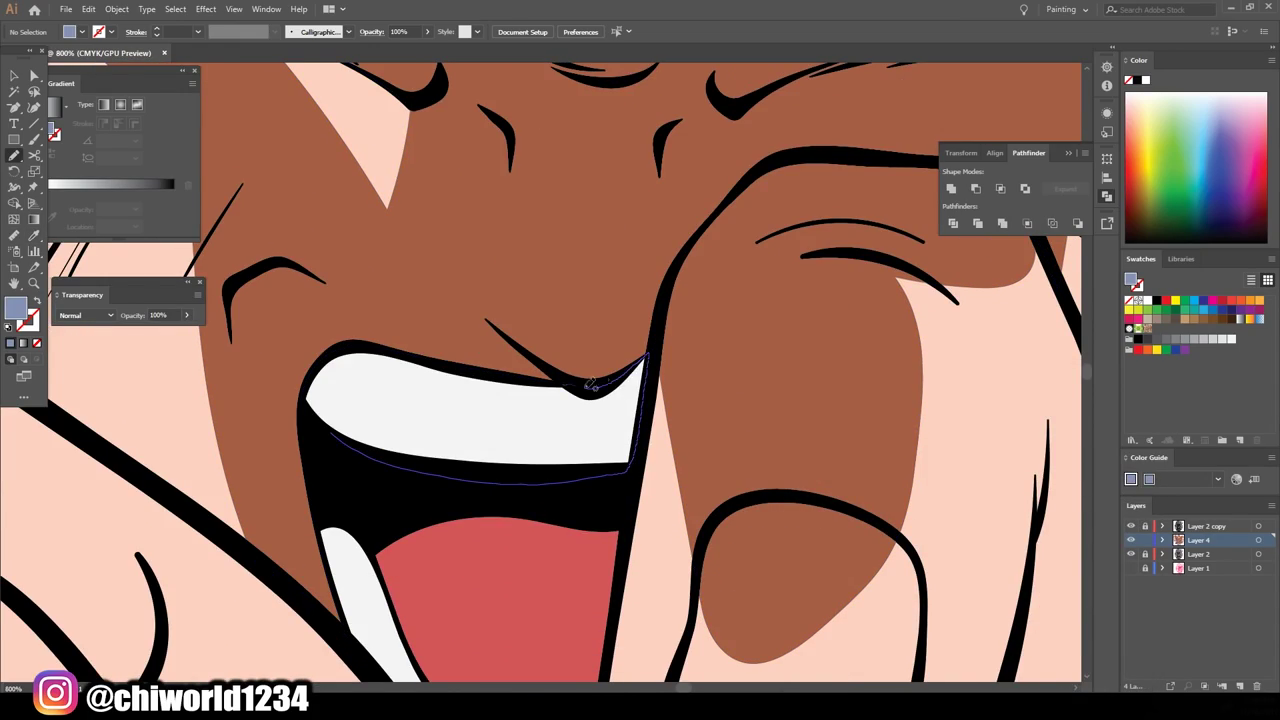
pyautogui.scroll(-4, 472, 580)
pyautogui.moveTo(472, 580); pyautogui.dragTo(547, 590)
pyautogui.hotkey('ctrl', '0')
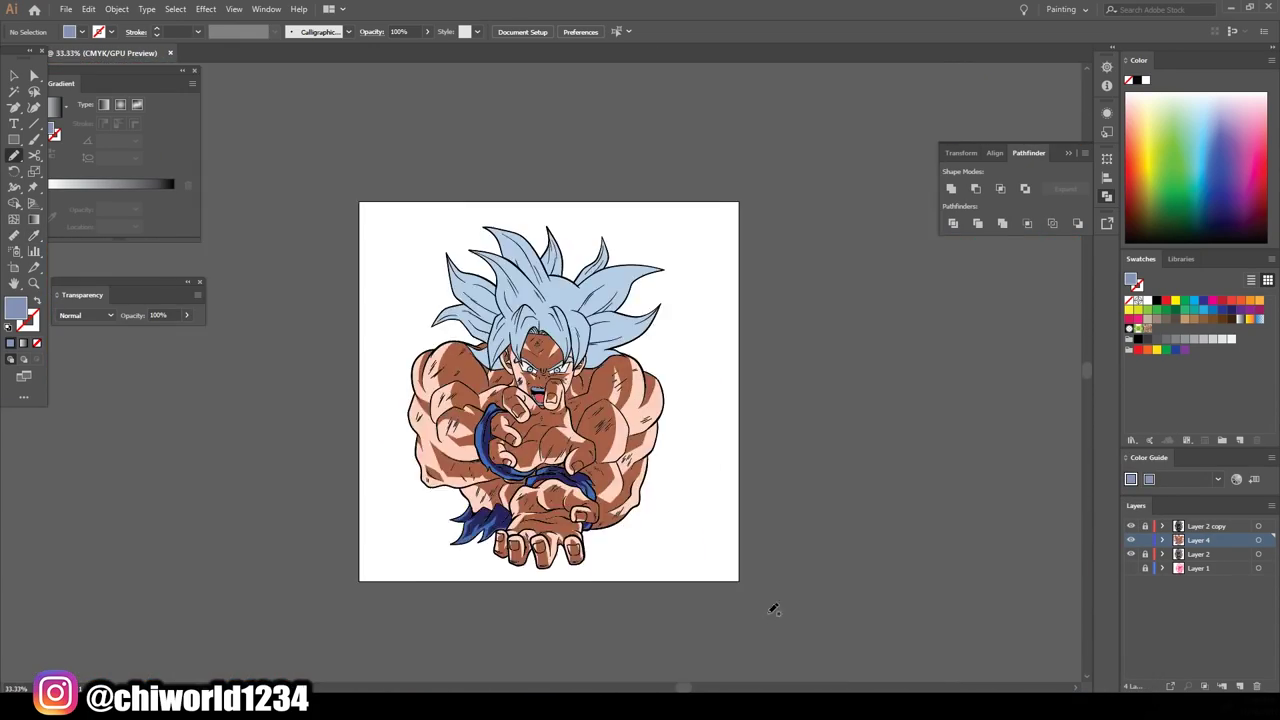
pyautogui.moveTo(530, 215); pyautogui.dragTo(560, 235)
pyautogui.moveTo(516, 385); pyautogui.dragTo(230, 393)
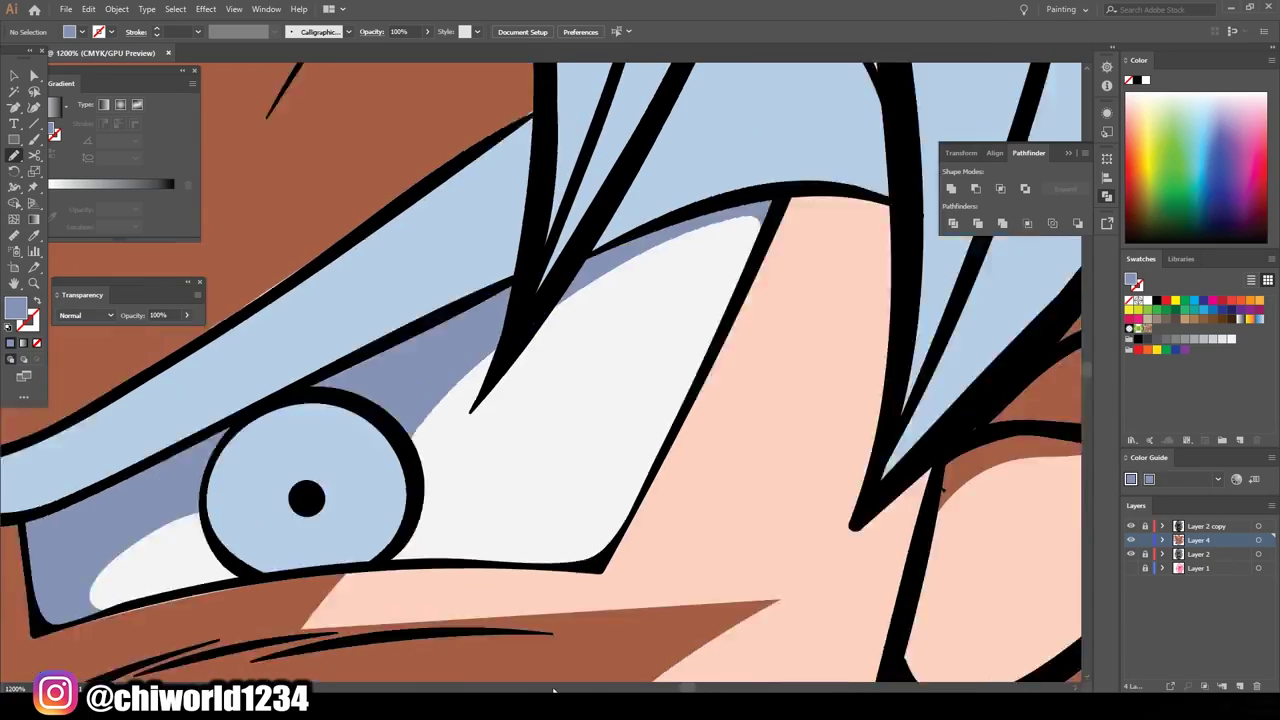
# - Draw grey-blue shadow shapes inside both eye whites
pyautogui.moveTo(783, 150); pyautogui.dragTo(586, 529)
pyautogui.moveTo(452, 230)
pyautogui.mouseDown()
pyautogui.moveTo(745, 447)
pyautogui.moveTo(455, 232)
pyautogui.mouseUp()
pyautogui.hotkey('ctrl', '0')
pyautogui.moveTo(530, 400); pyautogui.dragTo(560, 420)
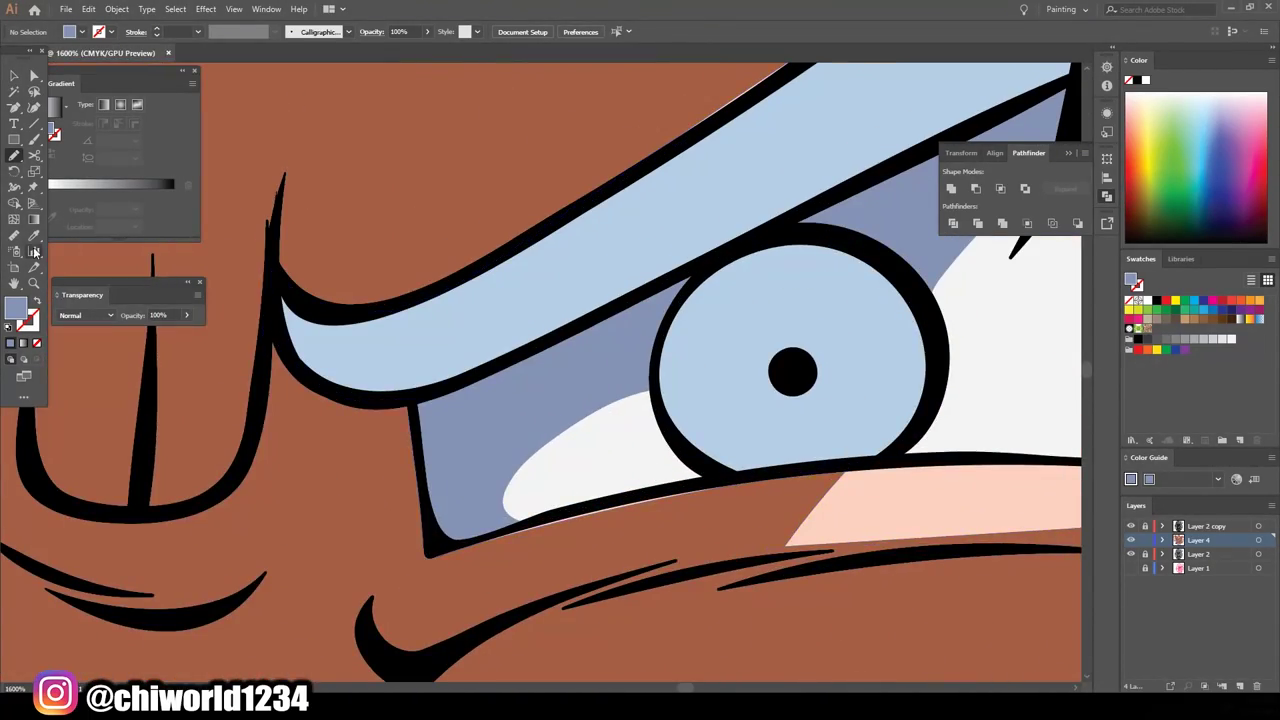
pyautogui.hotkey('ctrl', '=')
pyautogui.doubleClick(15, 308)
pyautogui.click(1100, 526)
pyautogui.moveTo(845, 460)
pyautogui.mouseDown()
pyautogui.moveTo(323, 471)
pyautogui.moveTo(828, 488)
pyautogui.mouseUp()
pyautogui.moveTo(380, 433); pyautogui.dragTo(382, 425)
# - Set the fill to a darker blue for the hair shadows
pyautogui.hotkey('ctrl', '0')
pyautogui.moveTo(627, 565); pyautogui.dragTo(700, 400)
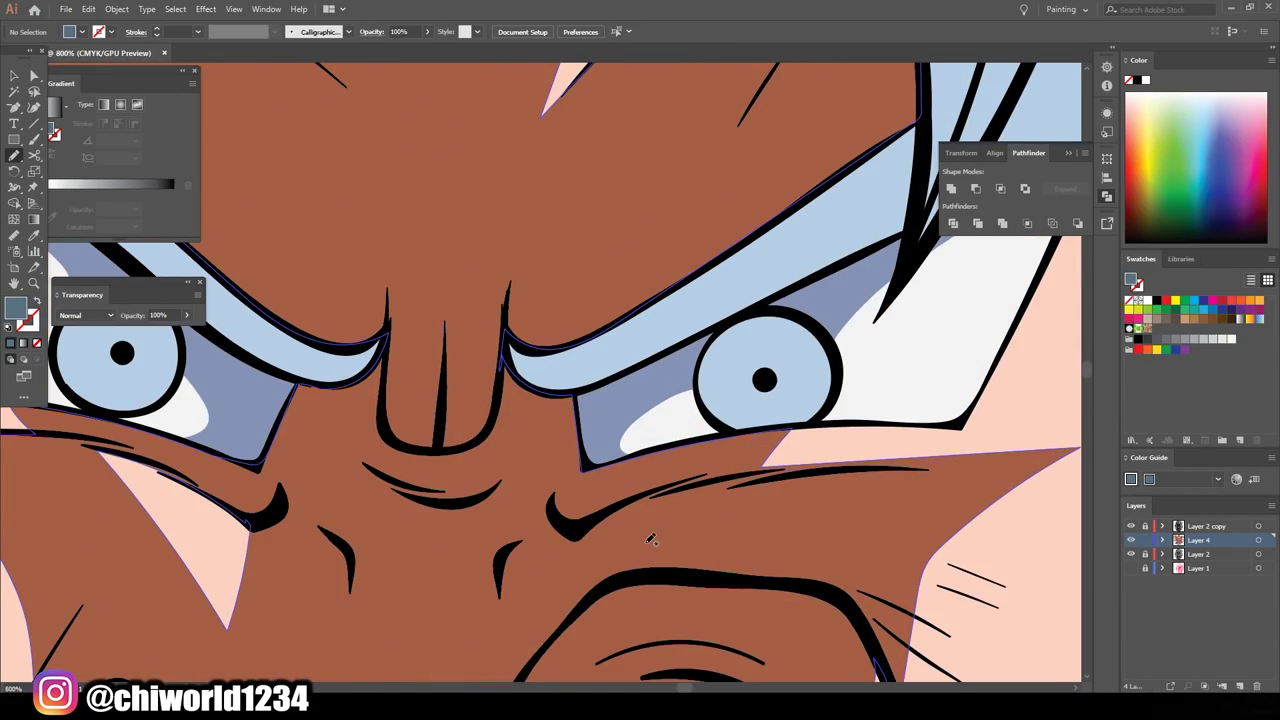
pyautogui.hotkey('ctrl', '=')
pyautogui.hotkey('ctrl', '0')
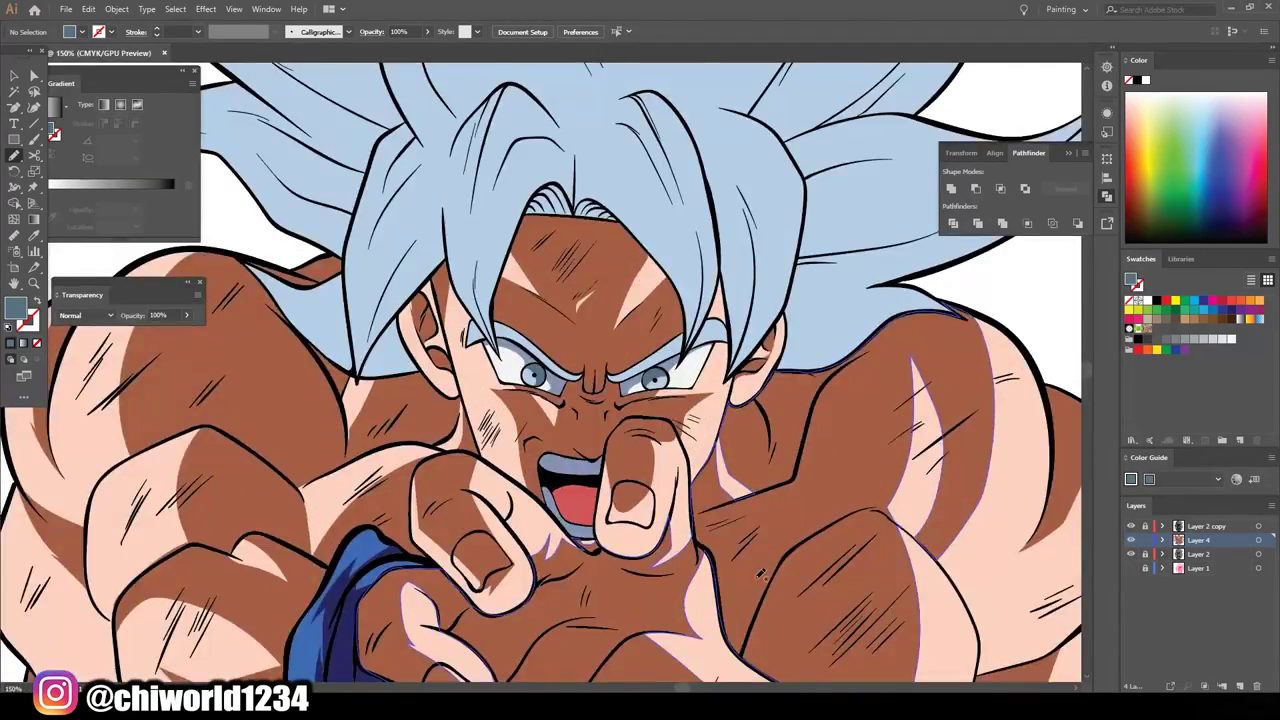
pyautogui.doubleClick(15, 308)
pyautogui.click(978, 594)
pyautogui.press('Return')
# - Draw dark blue shadow shapes over the bangs and hair strands, up to the hair's upper edge
pyautogui.hotkey('ctrl', '=')
pyautogui.hotkey('ctrl', '=')
pyautogui.hotkey('ctrl', '=')
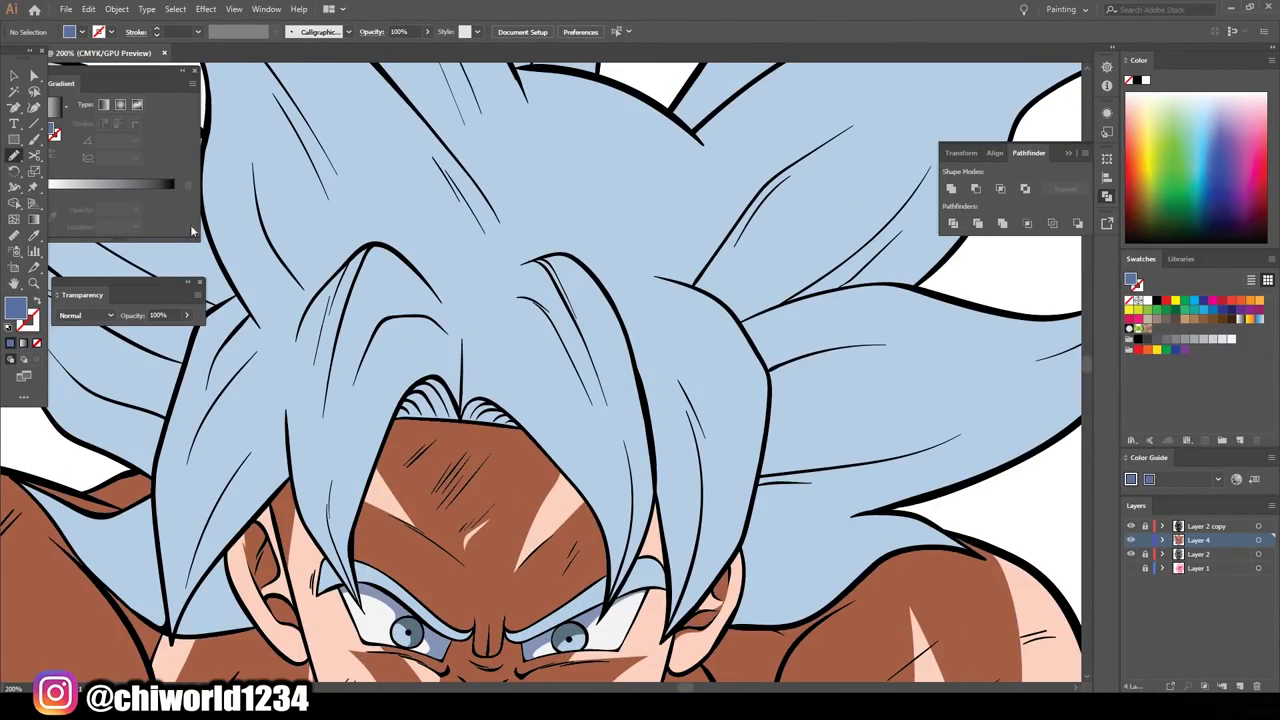
pyautogui.moveTo(622, 590); pyautogui.dragTo(622, 592)
pyautogui.hotkey('ctrl', '=')
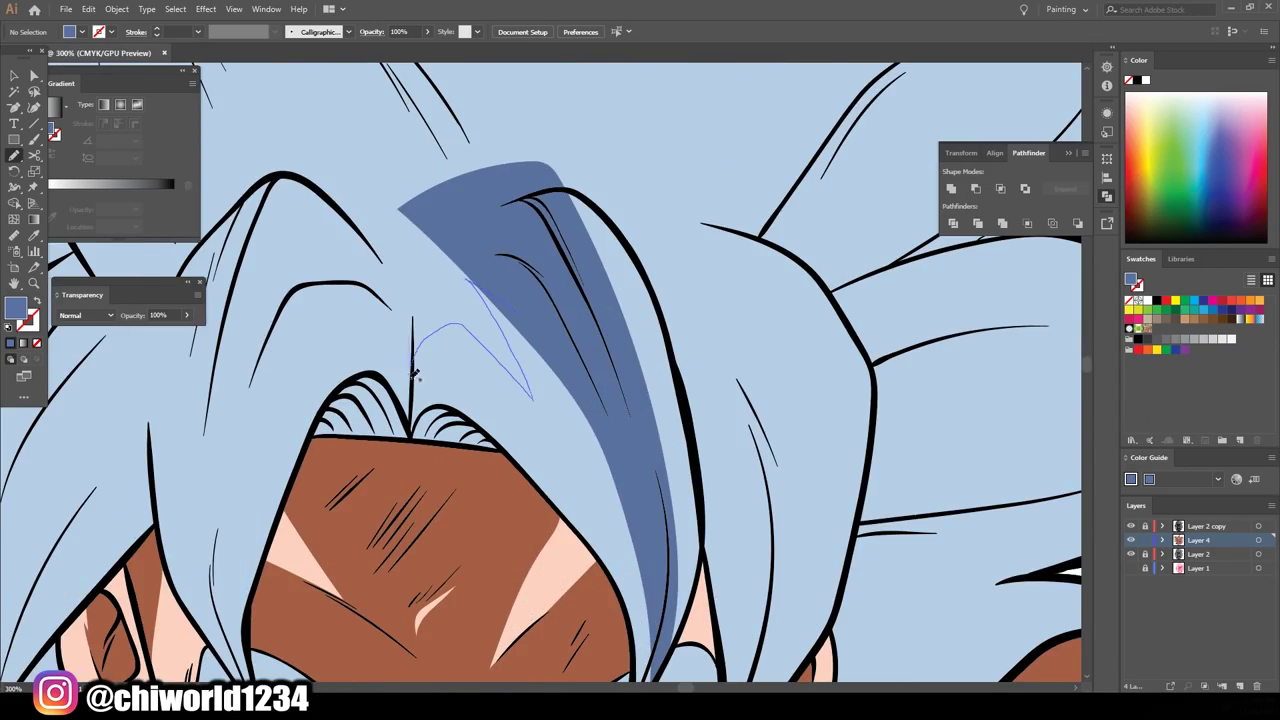
pyautogui.moveTo(415, 373); pyautogui.dragTo(416, 335)
pyautogui.moveTo(320, 440); pyautogui.dragTo(500, 445)
pyautogui.hotkey('ctrl', '-')
pyautogui.moveTo(428, 555); pyautogui.dragTo(522, 313)
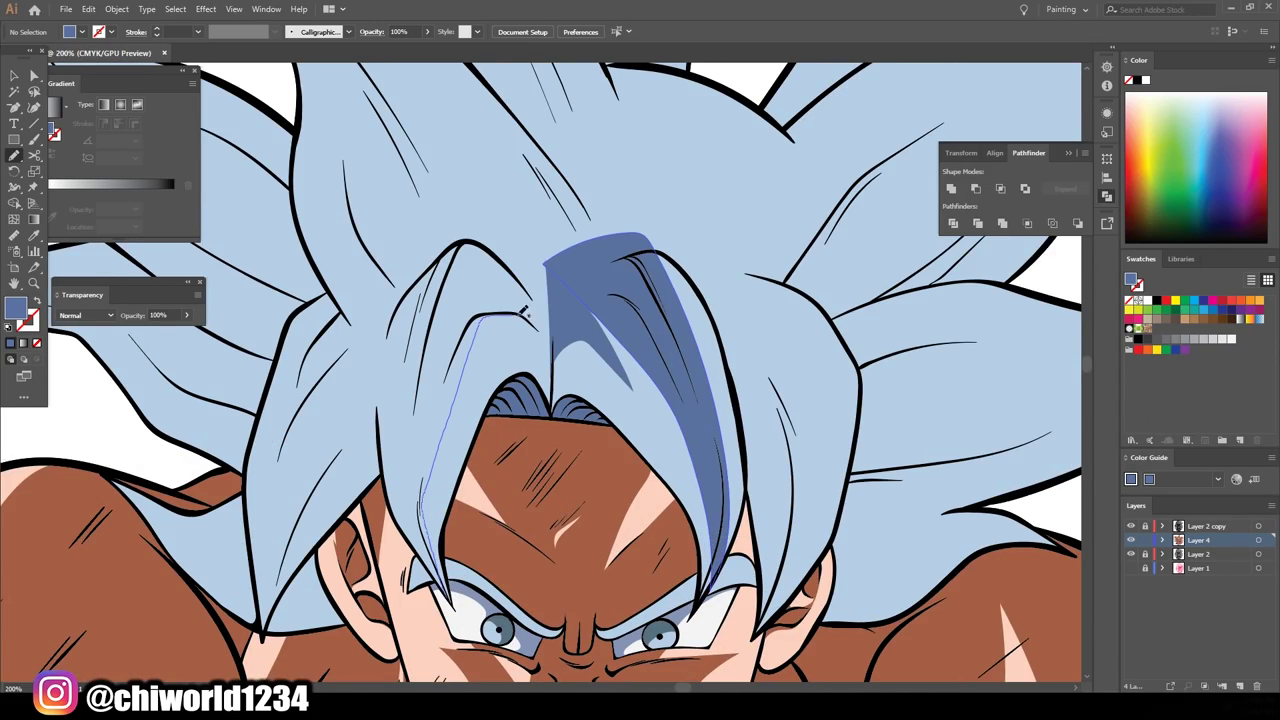
pyautogui.moveTo(413, 503); pyautogui.dragTo(414, 505)
pyautogui.hotkey('ctrl', '=')
pyautogui.scroll(-1, 404, 560)
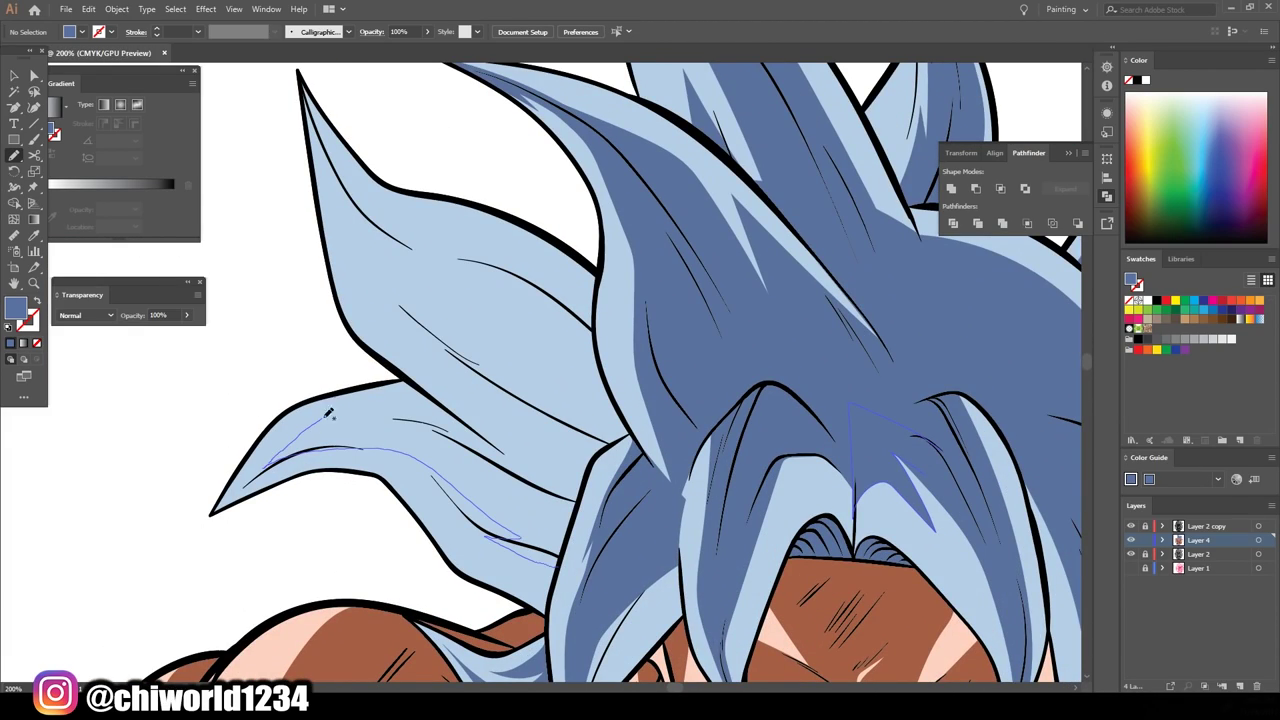
pyautogui.moveTo(328, 413); pyautogui.dragTo(507, 458)
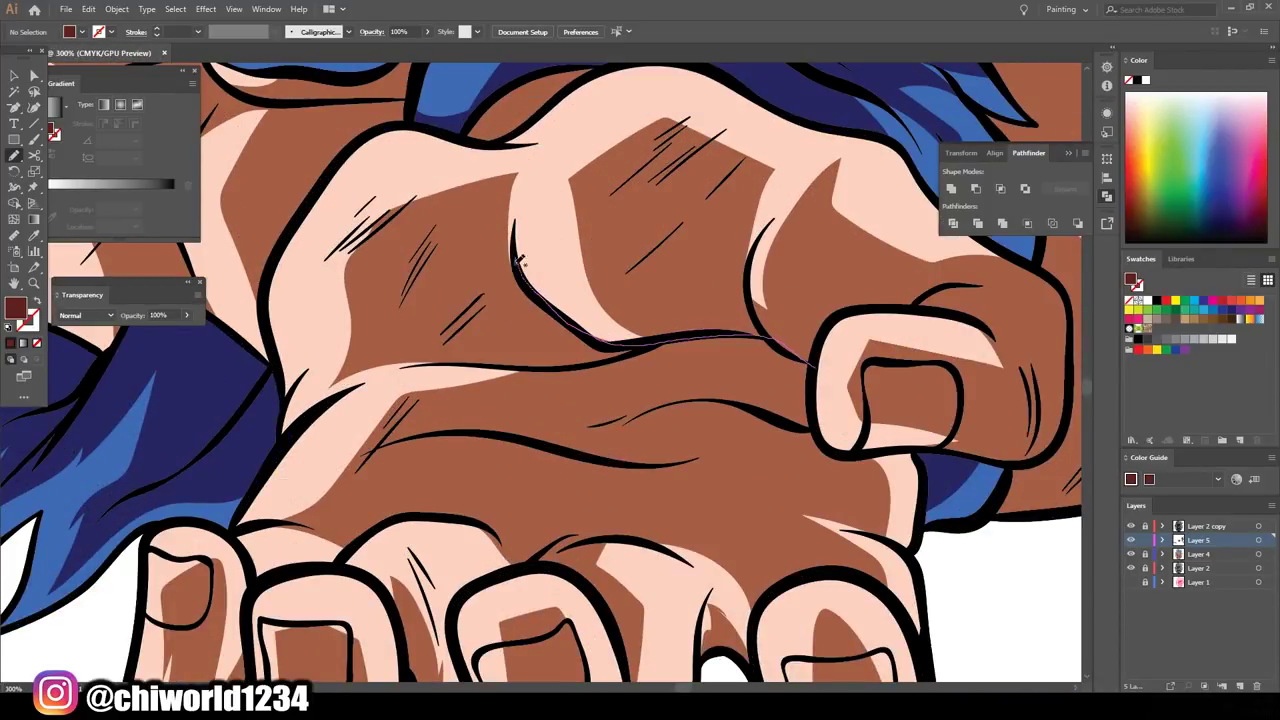
# - Paint dark red-brown shadow shapes on the backs of both hands
pyautogui.moveTo(697, 343); pyautogui.dragTo(392, 368)
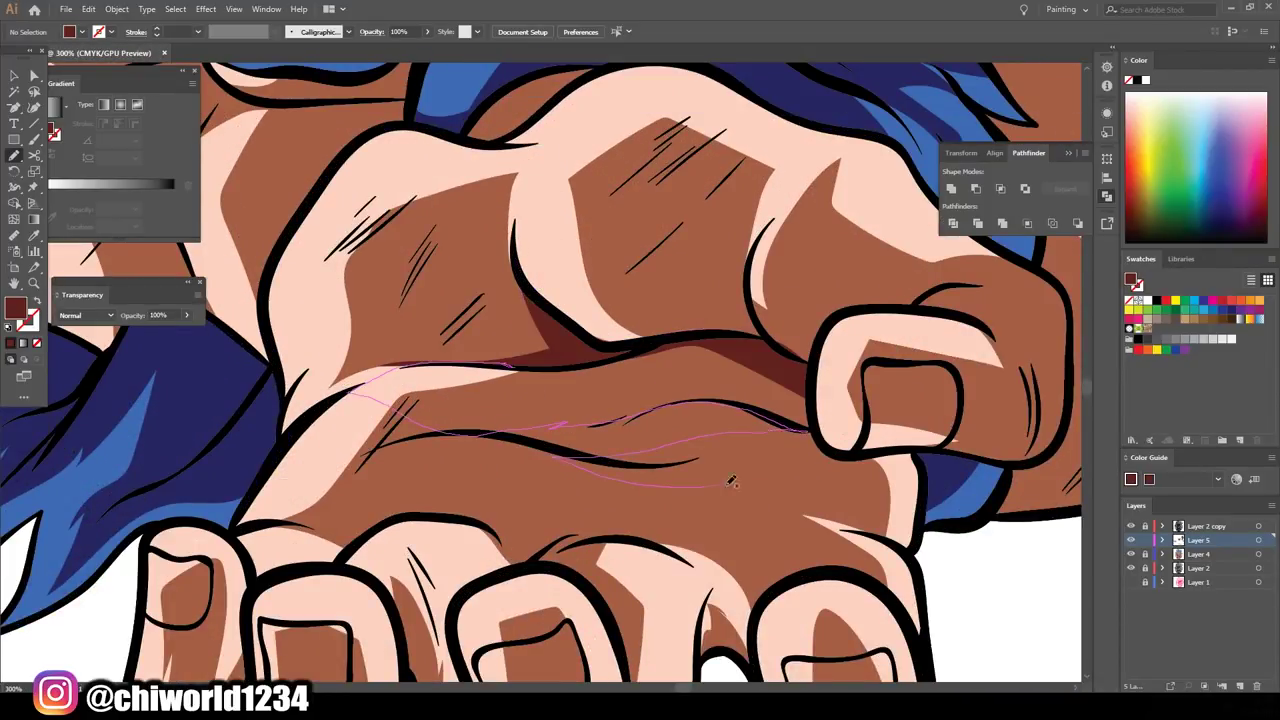
pyautogui.moveTo(731, 481); pyautogui.dragTo(360, 390)
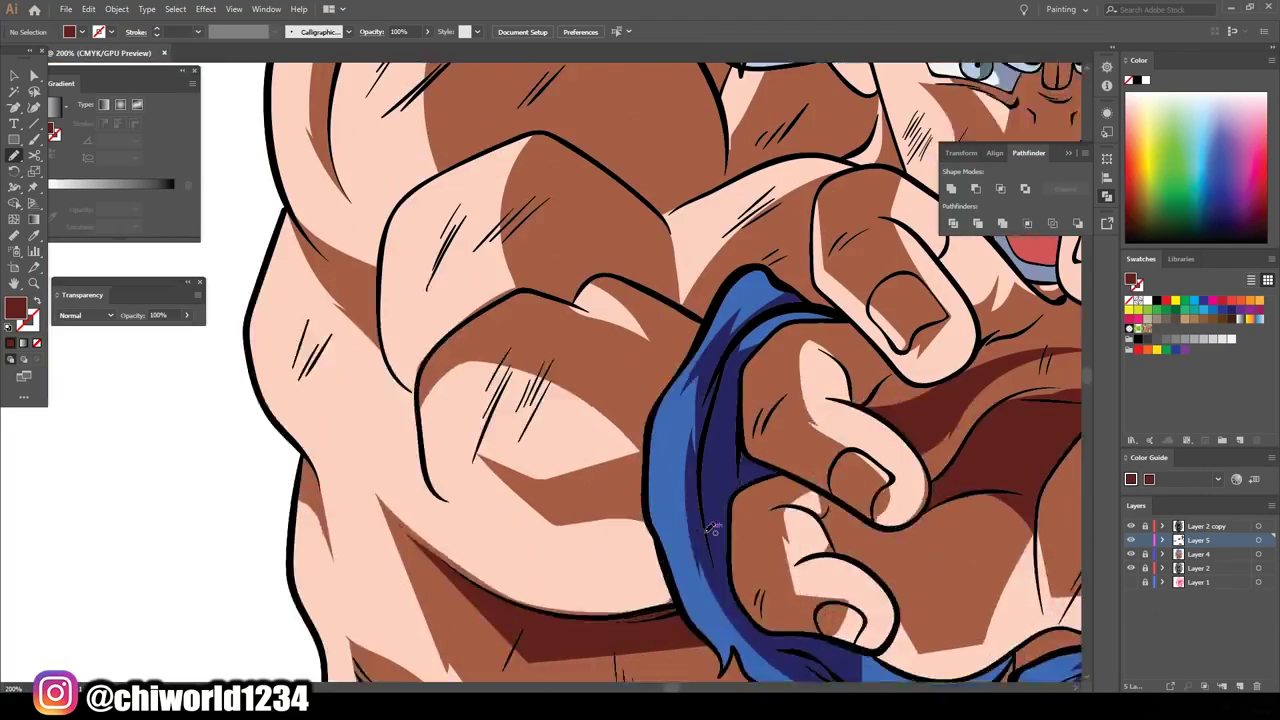
pyautogui.moveTo(590, 252)
pyautogui.mouseDown()
pyautogui.moveTo(662, 390)
pyautogui.moveTo(600, 380)
pyautogui.mouseUp()
pyautogui.scroll(5, 600, 380)
pyautogui.scroll(2, 920, 380)
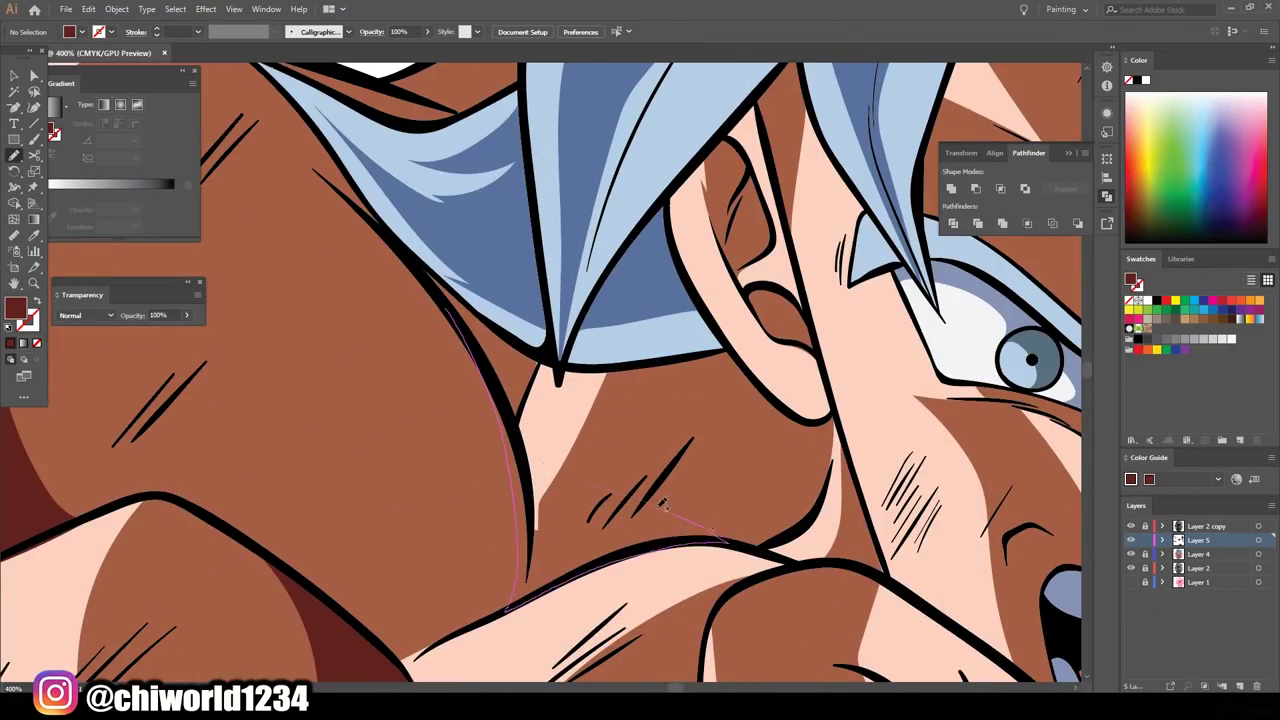
# - Add a dark red-brown shadow shape on the shoulder, checking it at full view and 100%
pyautogui.moveTo(662, 503); pyautogui.dragTo(664, 505)
pyautogui.hotkey('ctrl', '0')
pyautogui.hotkey('ctrl', '1')
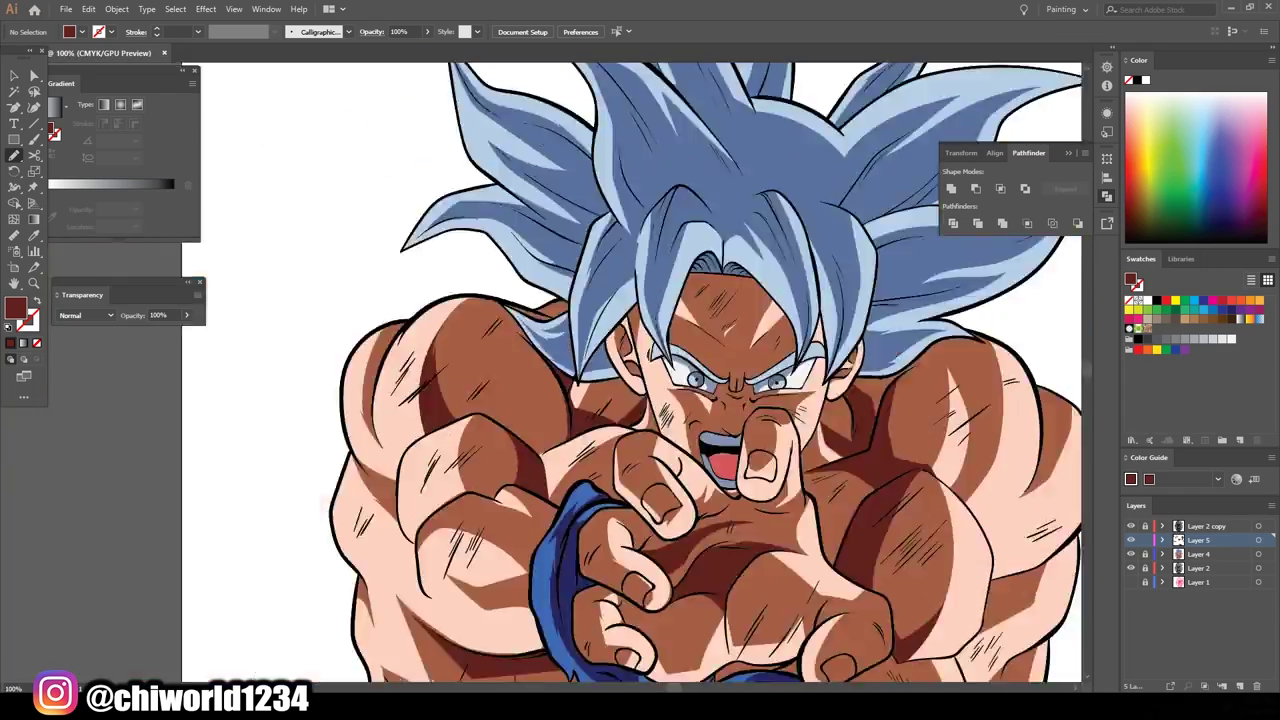
pyautogui.scroll(1, 700, 560)
pyautogui.scroll(-2, 650, 600)
pyautogui.scroll(-2, 650, 600)
pyautogui.scroll(-3, 633, 645)
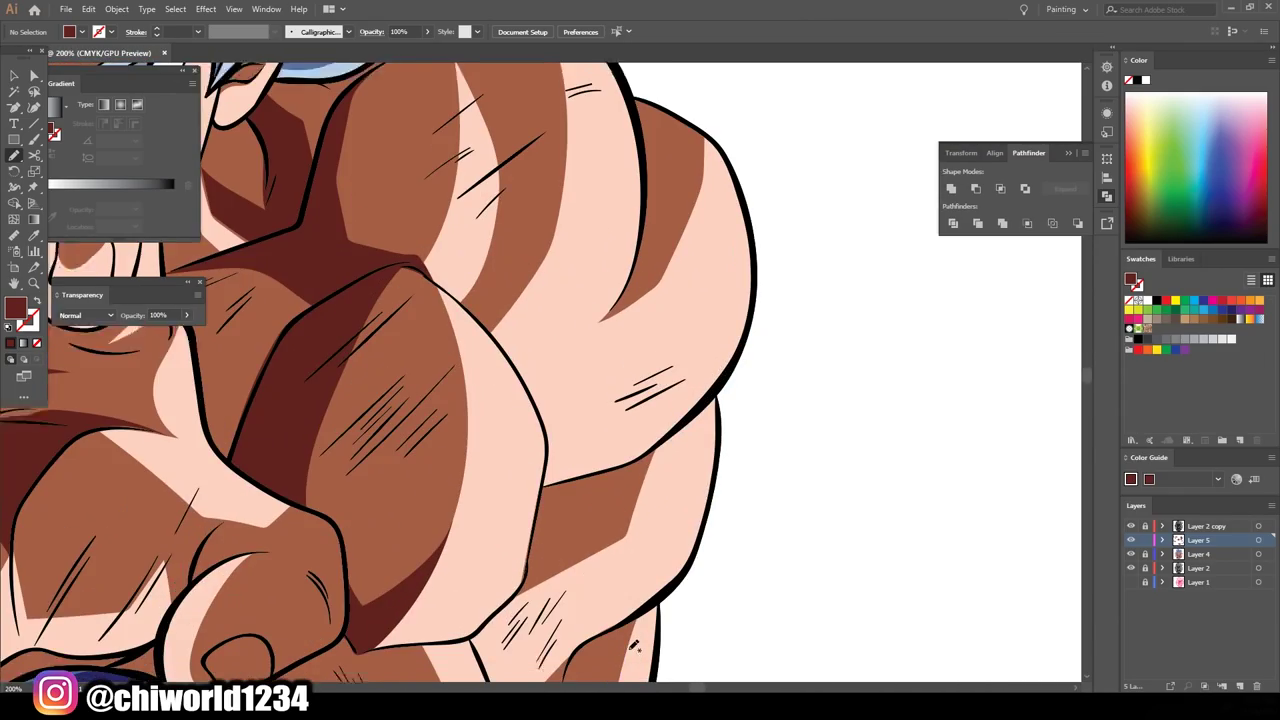
pyautogui.scroll(-1, 633, 645)
pyautogui.scroll(5, 680, 580)
pyautogui.scroll(-3, 722, 548)
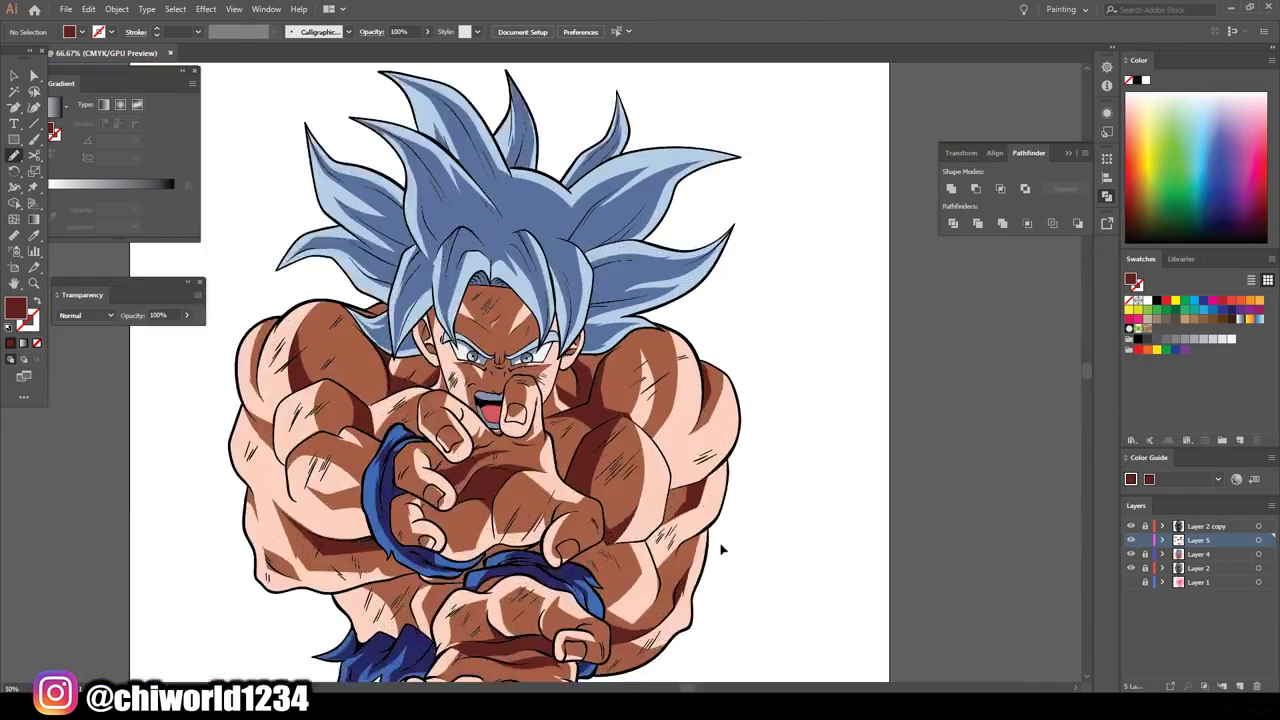
pyautogui.scroll(5, 722, 548)
# - Paint a dark red-brown shadow stroke along the brow
pyautogui.moveTo(683, 420); pyautogui.dragTo(645, 555)
pyautogui.scroll(-2, 664, 517)
pyautogui.scroll(-2, 664, 517)
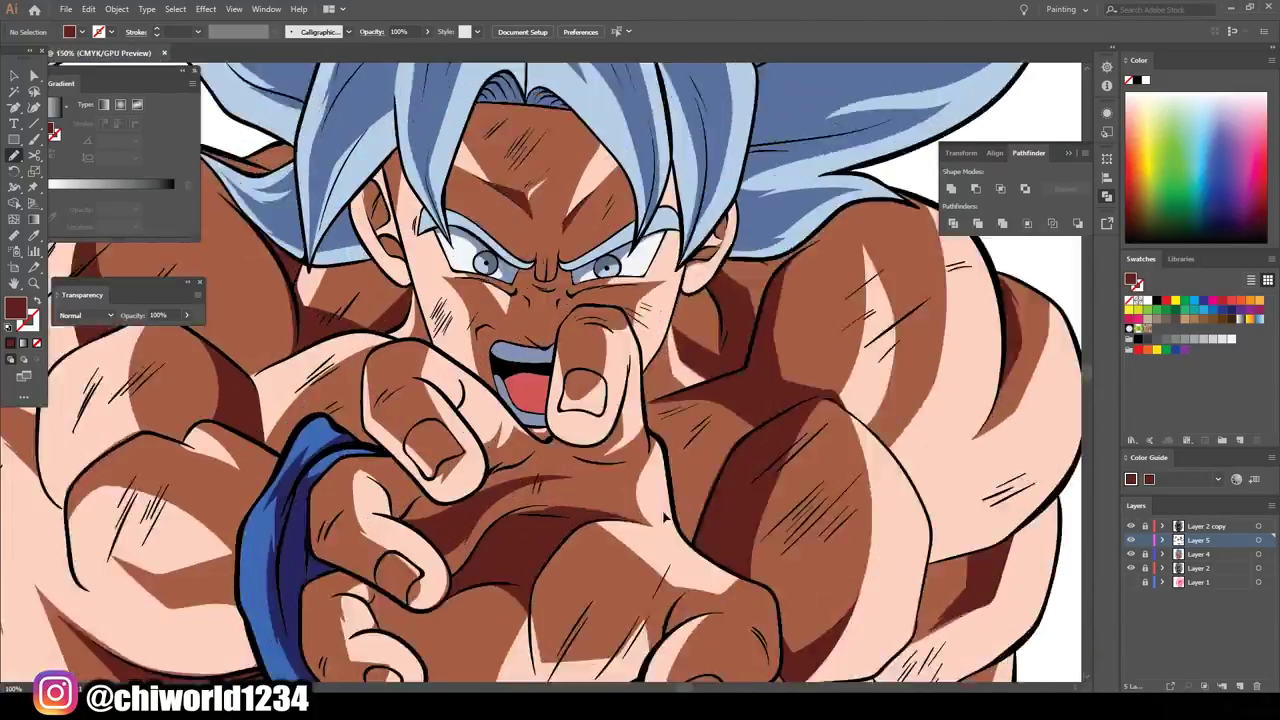
pyautogui.scroll(5, 554, 240)
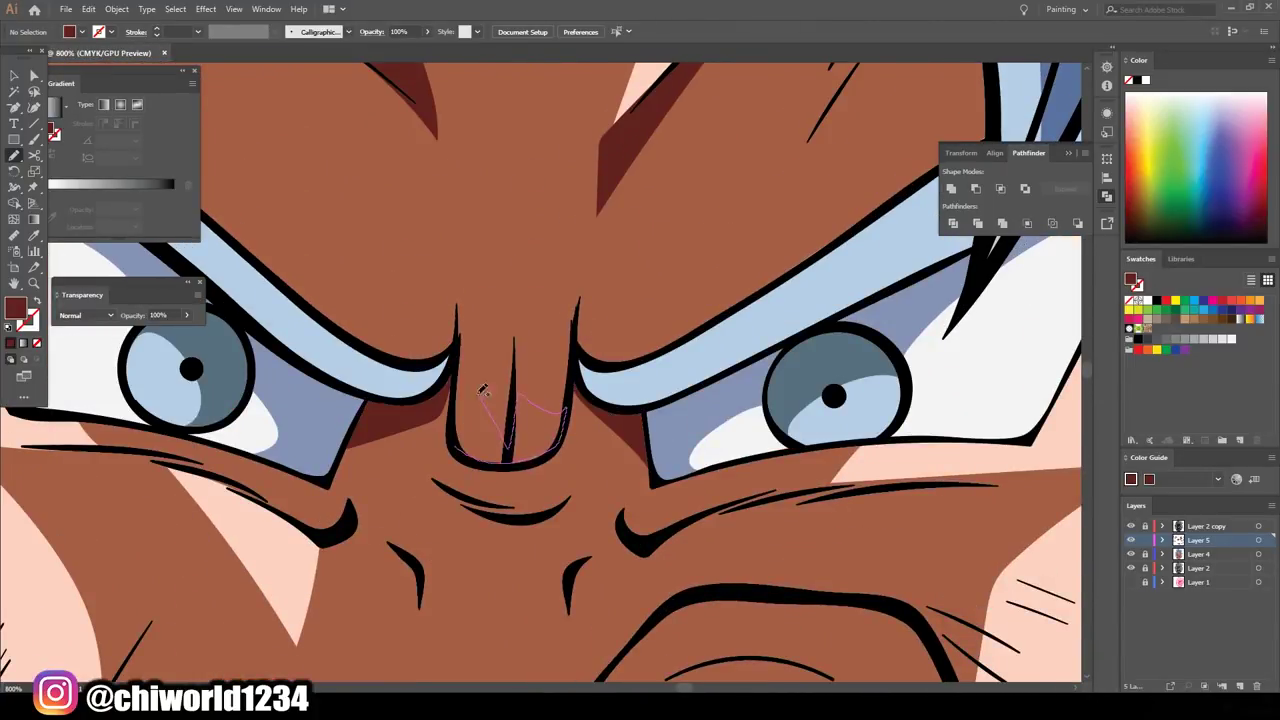
pyautogui.scroll(-5, 178, 464)
pyautogui.scroll(4, 457, 514)
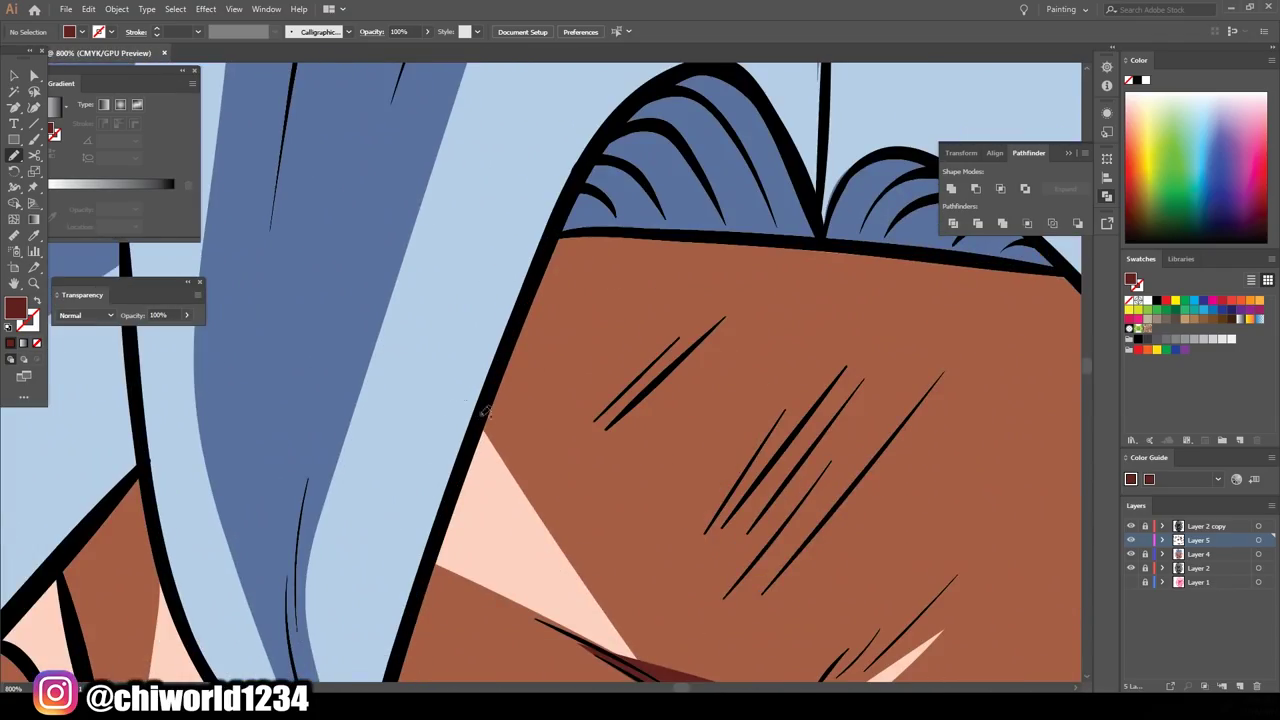
# - Paint a dark red-brown shadow shape on the shoulder near the cheek
pyautogui.moveTo(560, 260); pyautogui.dragTo(457, 514)
pyautogui.scroll(2, 395, 470)
pyautogui.scroll(-5, 395, 468)
pyautogui.scroll(5, 565, 416)
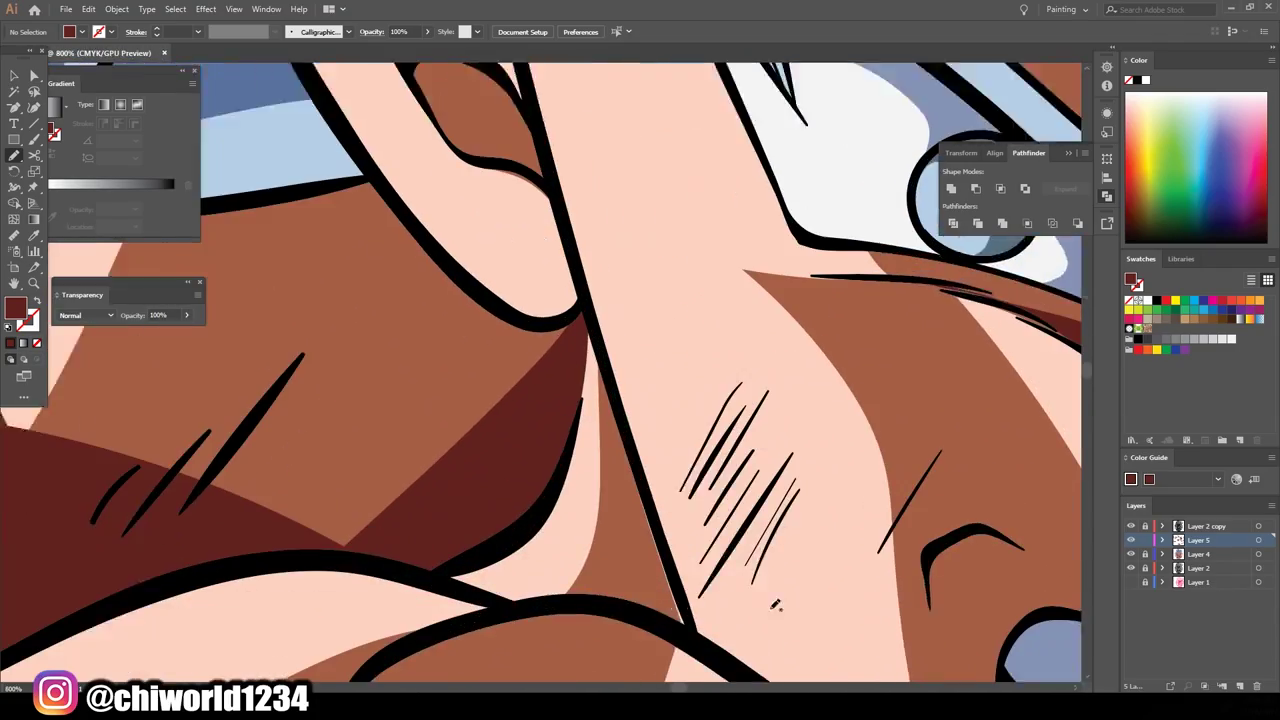
pyautogui.scroll(-5, 622, 397)
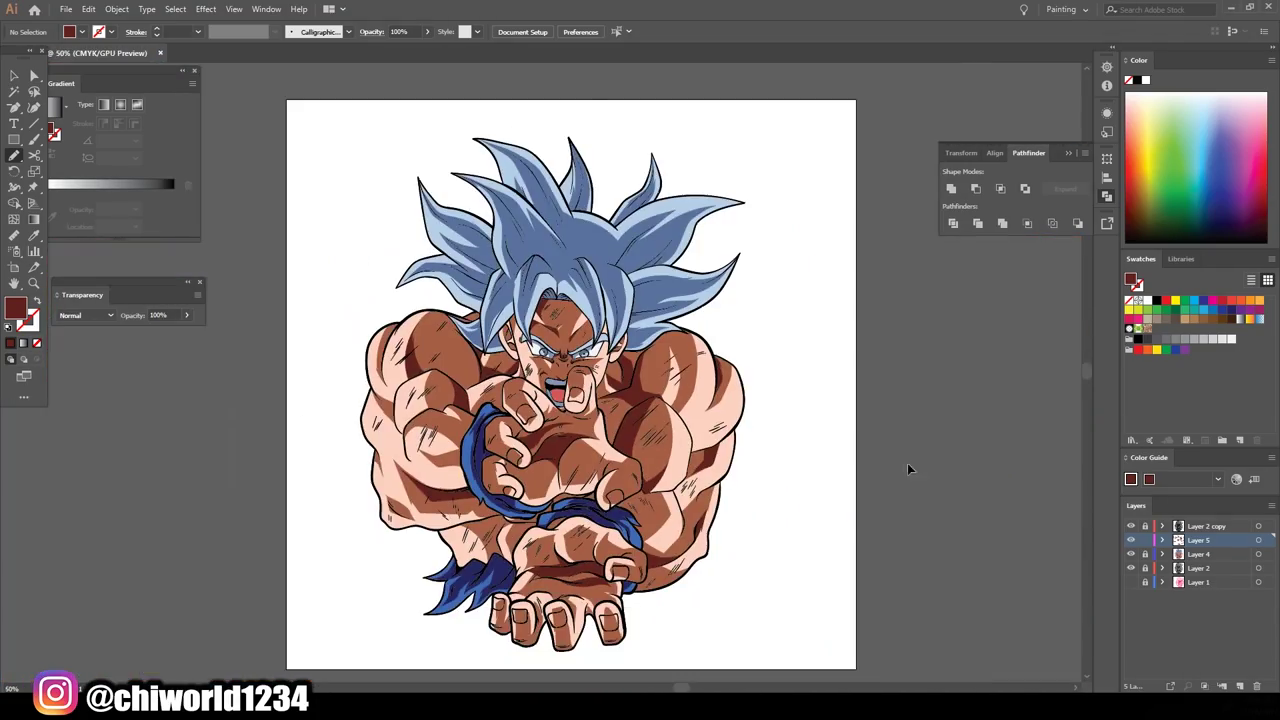
pyautogui.scroll(4, 907, 463)
pyautogui.scroll(-2, 675, 231)
pyautogui.scroll(-2, 675, 231)
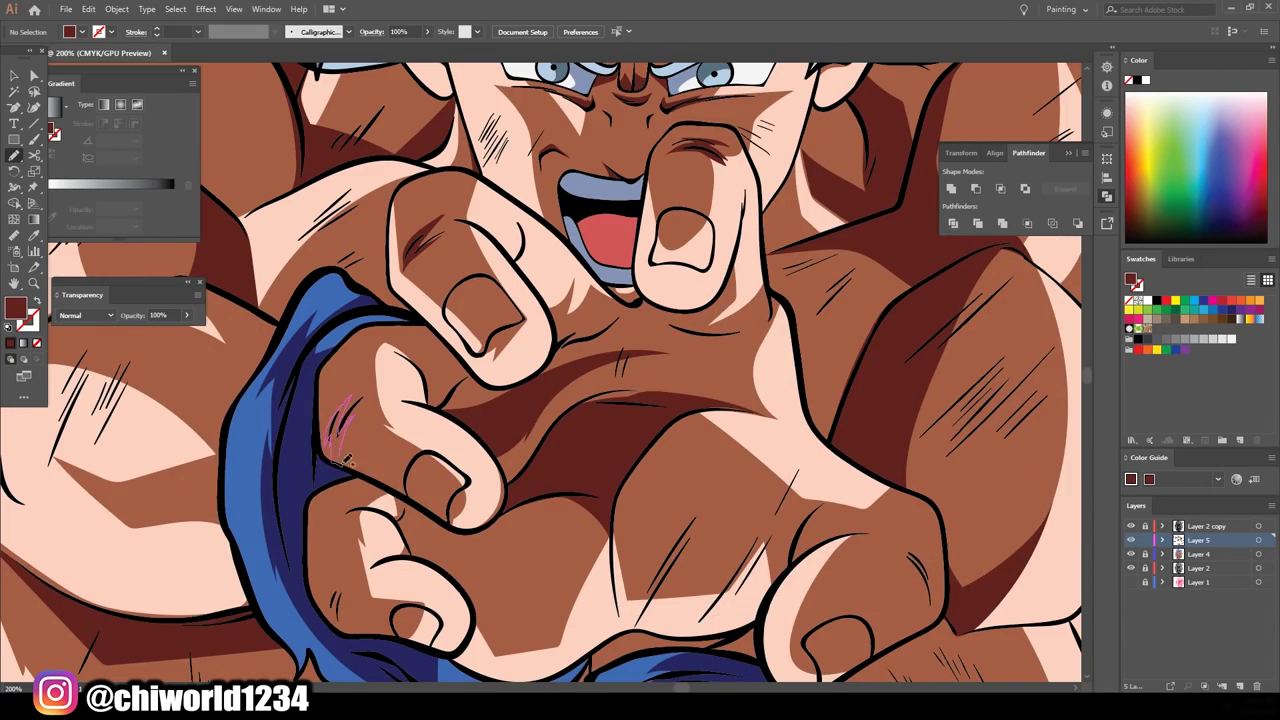
pyautogui.scroll(-5, 675, 231)
pyautogui.scroll(5, 737, 467)
pyautogui.scroll(-5, 601, 458)
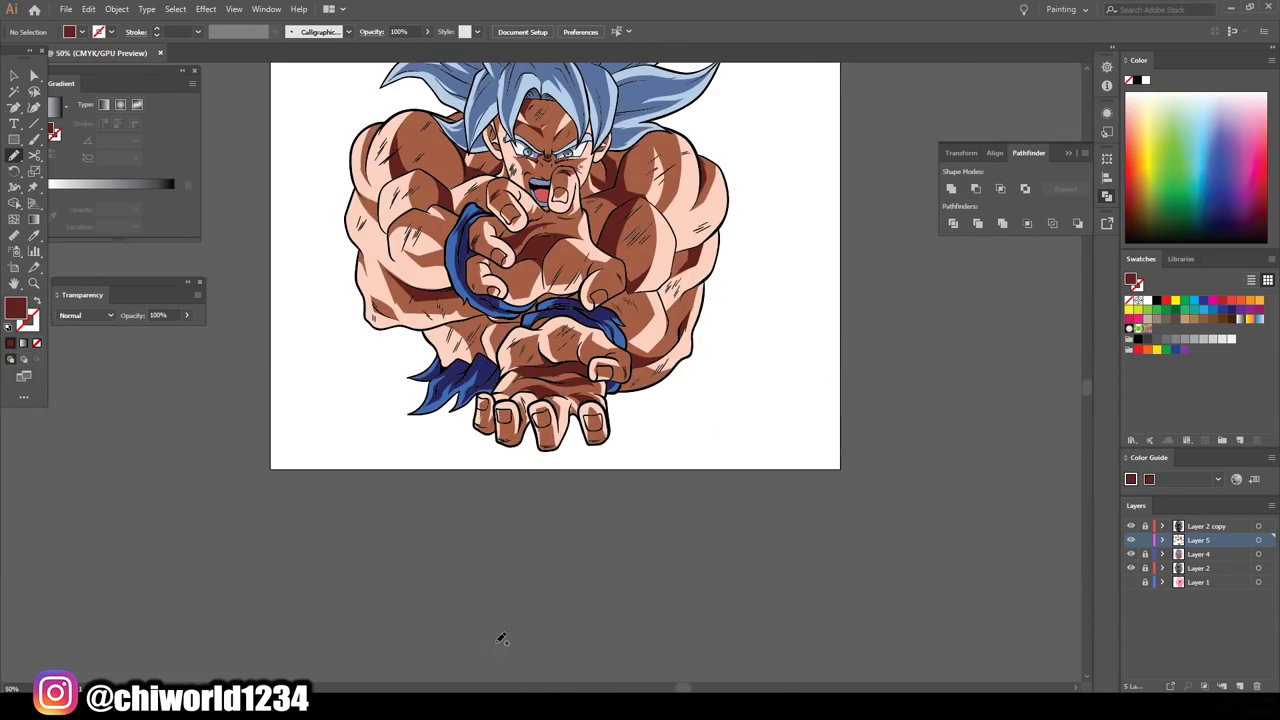
pyautogui.scroll(6, 650, 500)
# - Add a dark brown shadow stroke on the hand and a hatch mark on the shoulder
pyautogui.moveTo(690, 485); pyautogui.dragTo(640, 610)
pyautogui.scroll(-6, 762, 522)
pyautogui.scroll(6, 762, 522)
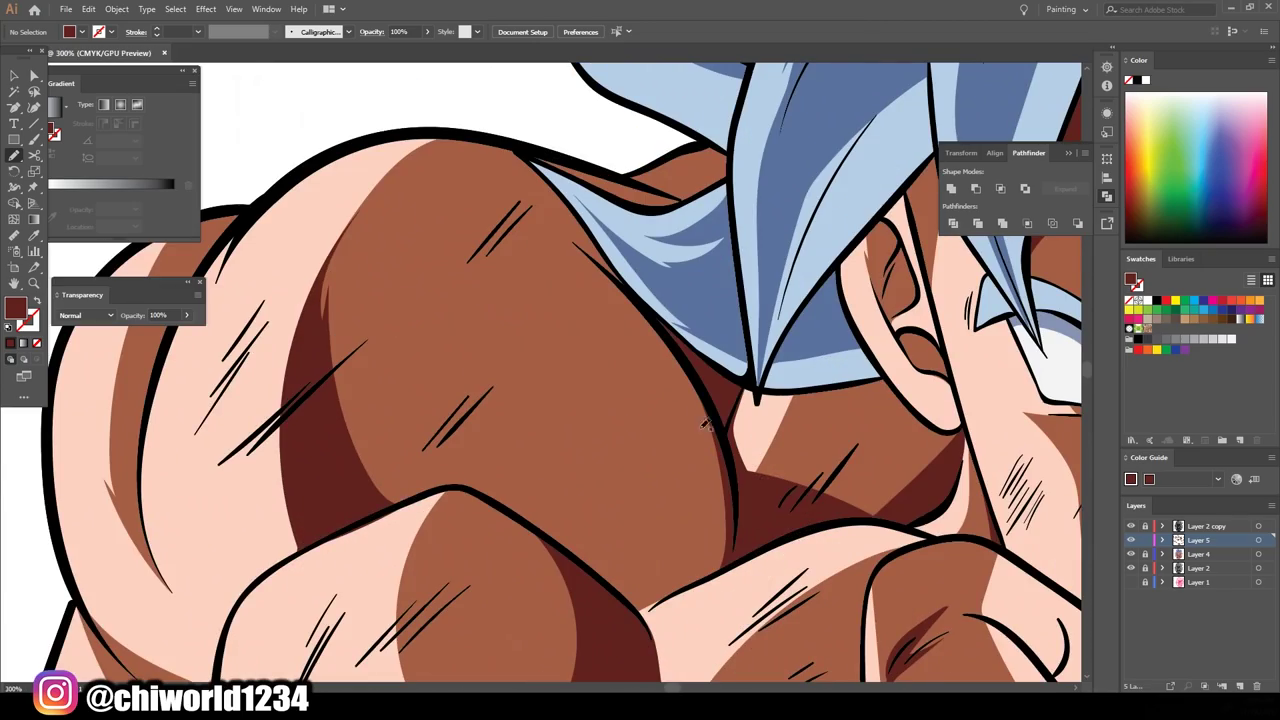
pyautogui.moveTo(560, 235); pyautogui.dragTo(485, 285)
pyautogui.scroll(-5, 896, 538)
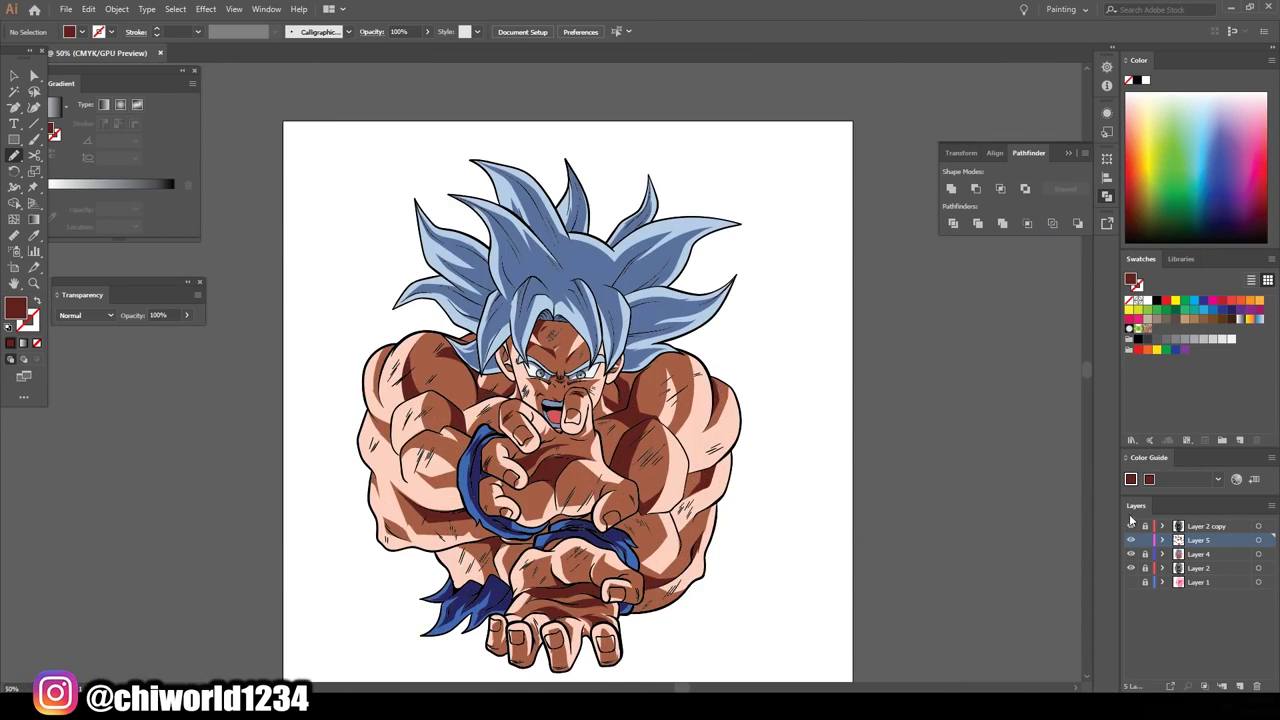
pyautogui.scroll(4, 600, 380)
# - Set the fill to dark navy and brush a shading stroke down a hair strand
pyautogui.press('i')
pyautogui.press('Return')
pyautogui.scroll(4, 533, 474)
pyautogui.press('b')
pyautogui.moveTo(520, 268); pyautogui.dragTo(460, 630)
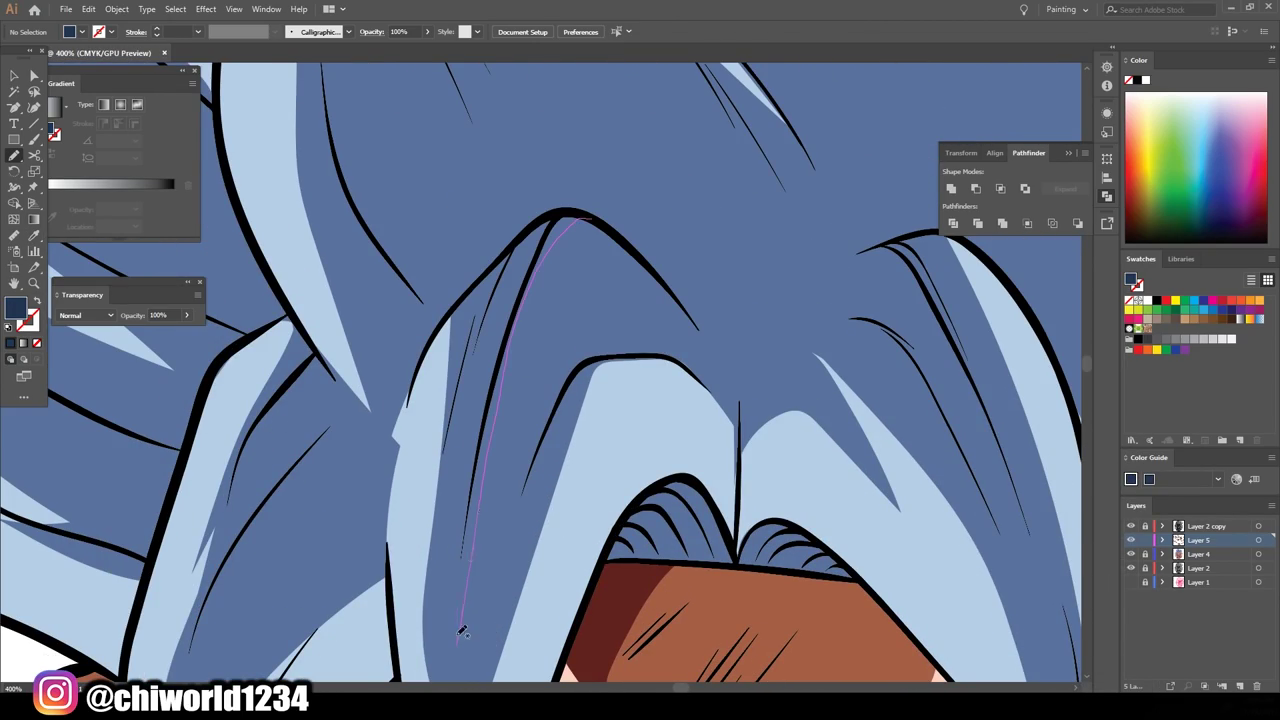
pyautogui.scroll(-4, 460, 620)
pyautogui.scroll(4, 550, 280)
# - Brush dark navy shading between hair strands and up a hair spike
pyautogui.moveTo(545, 278); pyautogui.dragTo(580, 285)
pyautogui.scroll(-5, 865, 295)
pyautogui.scroll(6, 528, 368)
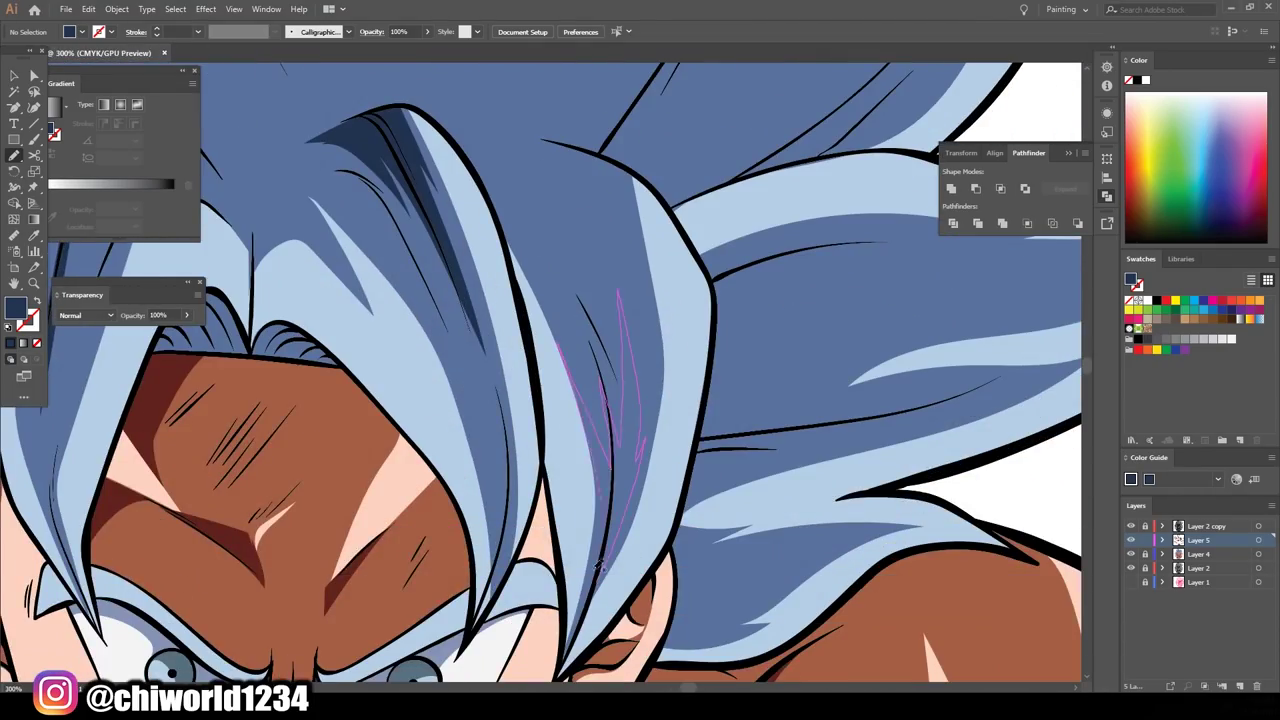
pyautogui.scroll(-3, 537, 480)
pyautogui.moveTo(620, 352); pyautogui.dragTo(612, 358)
pyautogui.scroll(1, 606, 672)
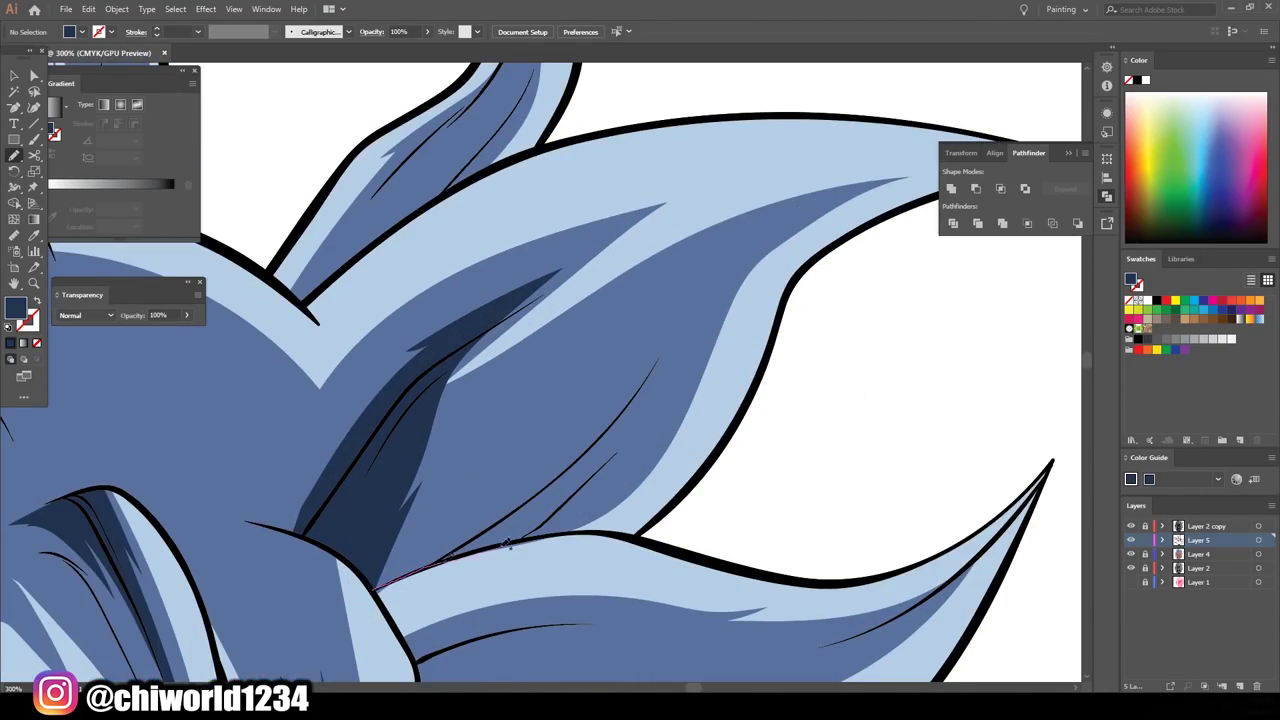
pyautogui.moveTo(508, 541); pyautogui.dragTo(545, 402)
pyautogui.scroll(-3, 707, 256)
# - Add two dark navy shading strokes along a side hair spike
pyautogui.moveTo(940, 316); pyautogui.dragTo(545, 362)
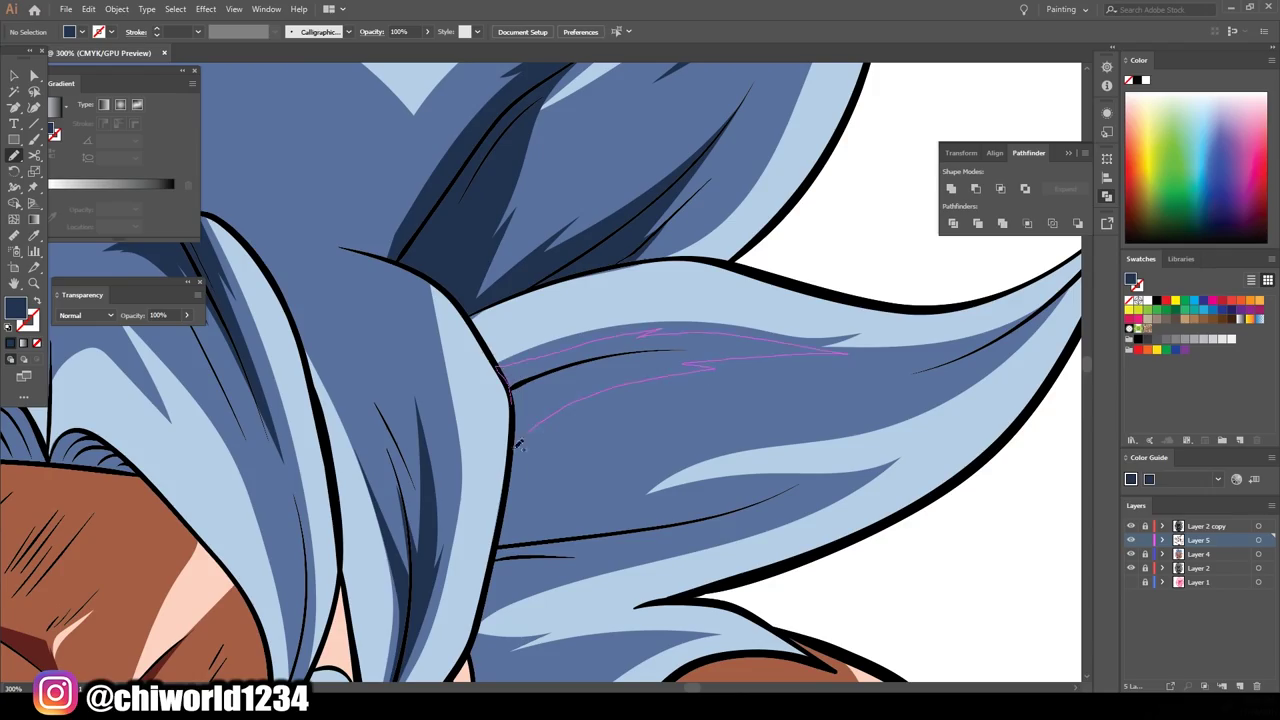
pyautogui.moveTo(500, 488); pyautogui.dragTo(743, 500)
pyautogui.scroll(-3, 743, 500)
pyautogui.scroll(7, 505, 641)
pyautogui.scroll(-2, 518, 632)
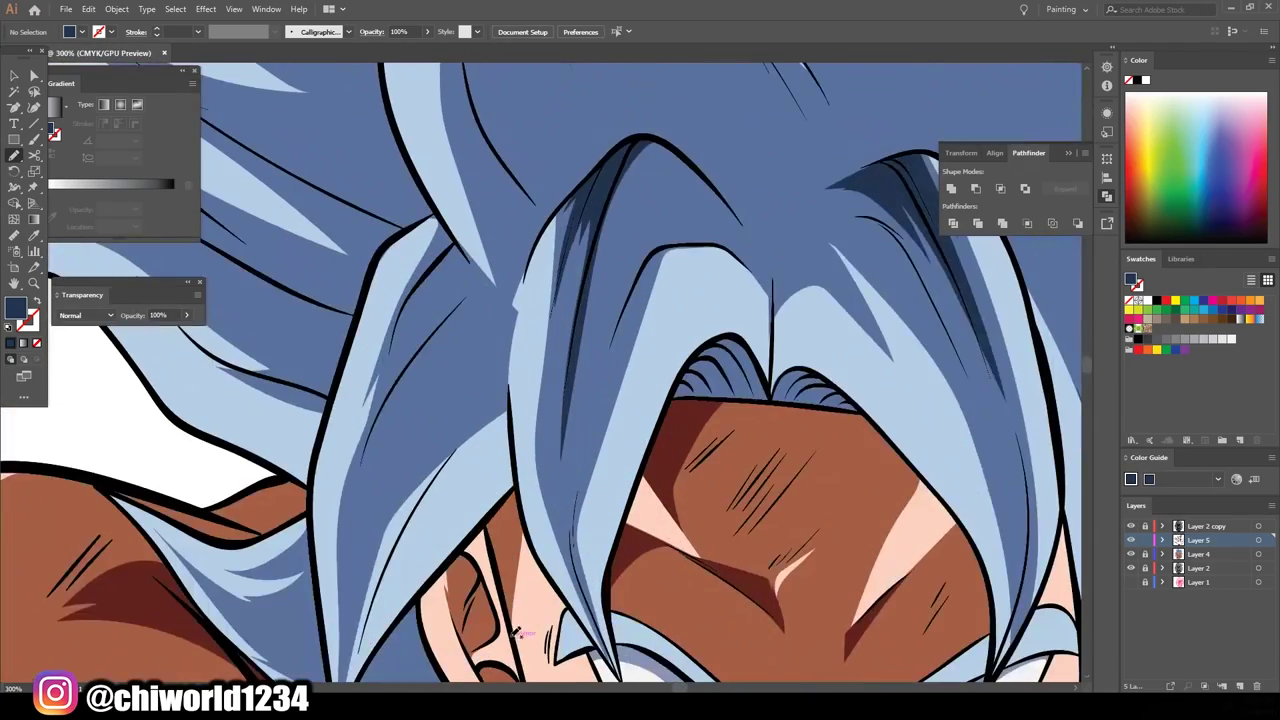
pyautogui.scroll(-4, 410, 437)
pyautogui.scroll(4, 468, 323)
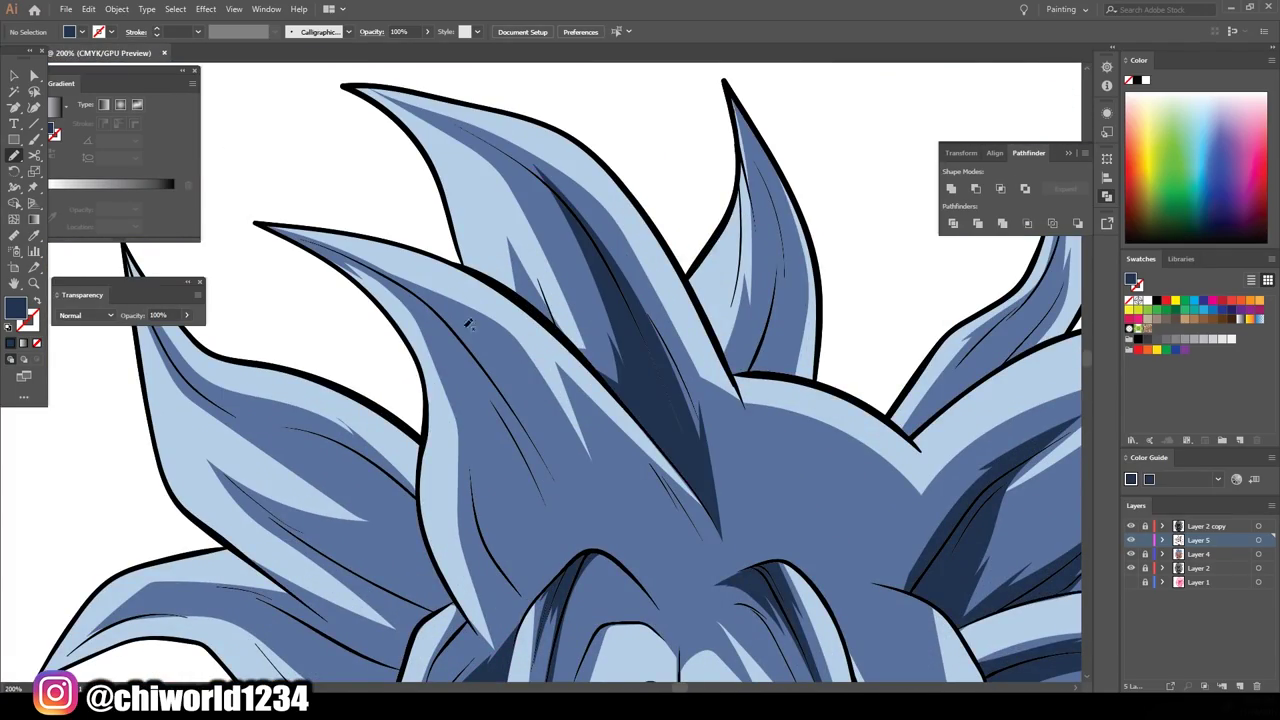
# - Brush a dark navy shading stroke into a lower hair spike
pyautogui.scroll(-2, 463, 337)
pyautogui.scroll(-1, 700, 420)
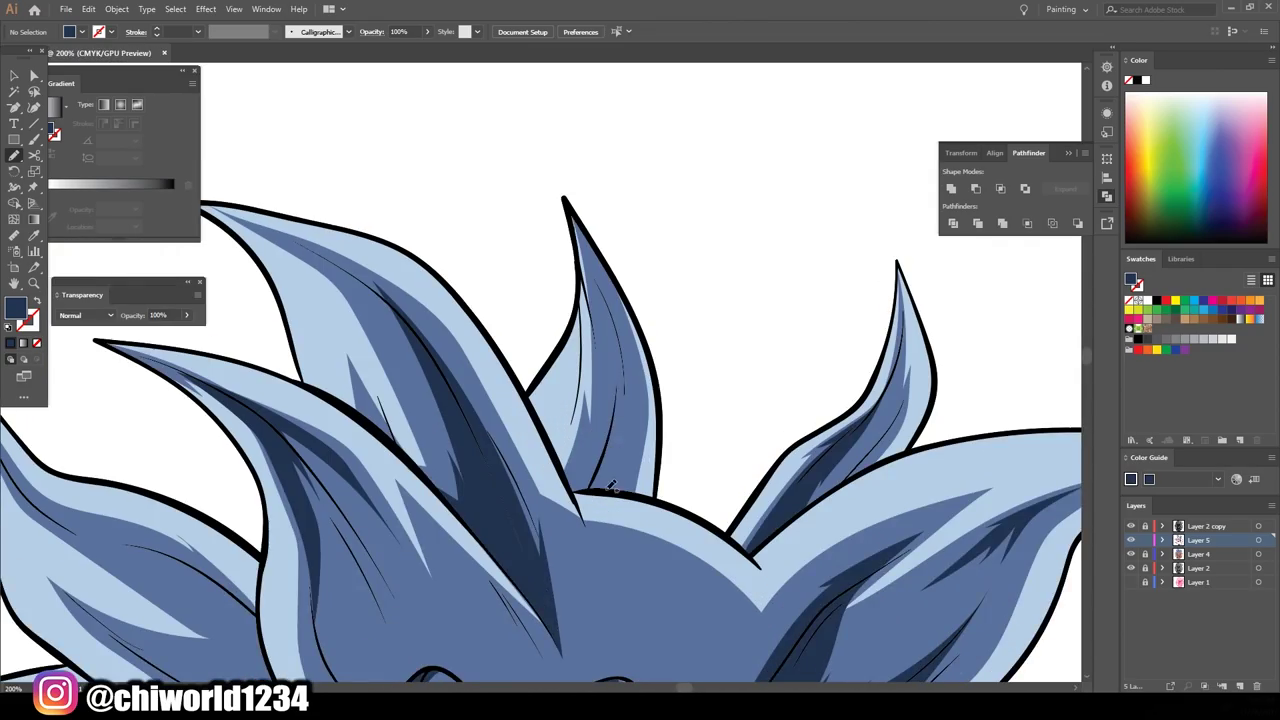
pyautogui.scroll(-1, 778, 470)
pyautogui.scroll(4, 778, 470)
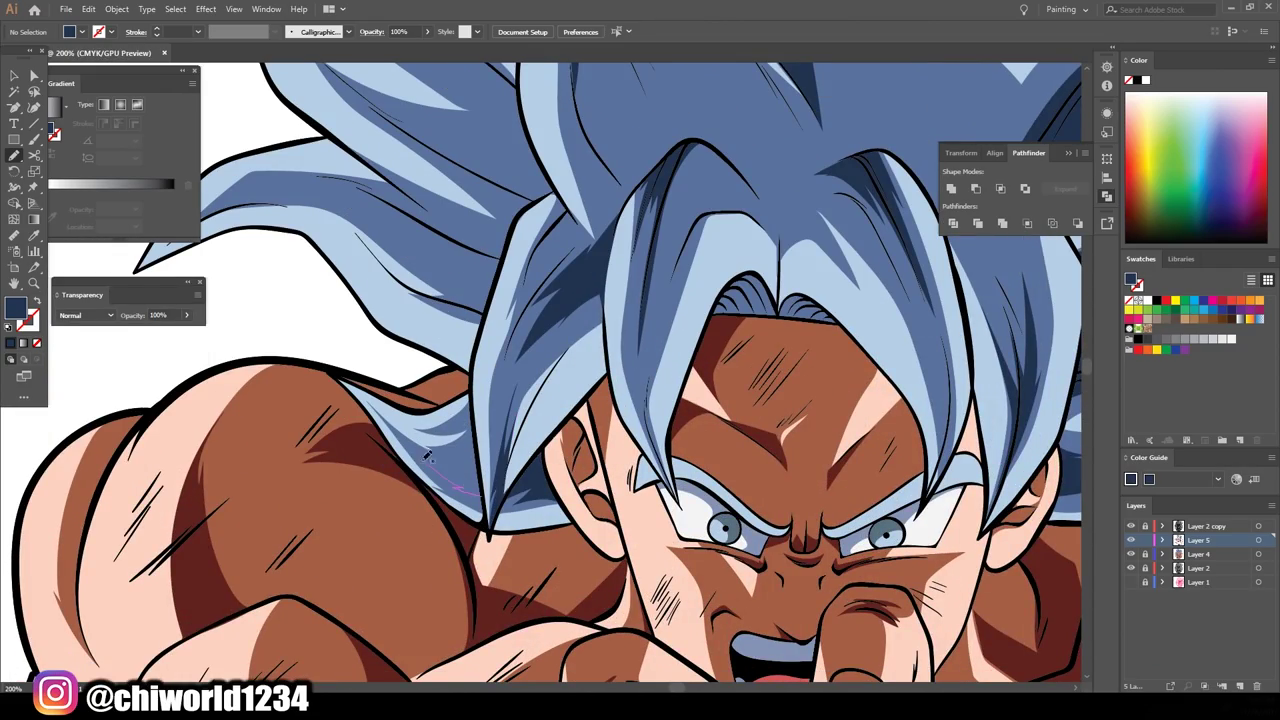
pyautogui.scroll(5, 427, 455)
pyautogui.moveTo(322, 326); pyautogui.dragTo(520, 437)
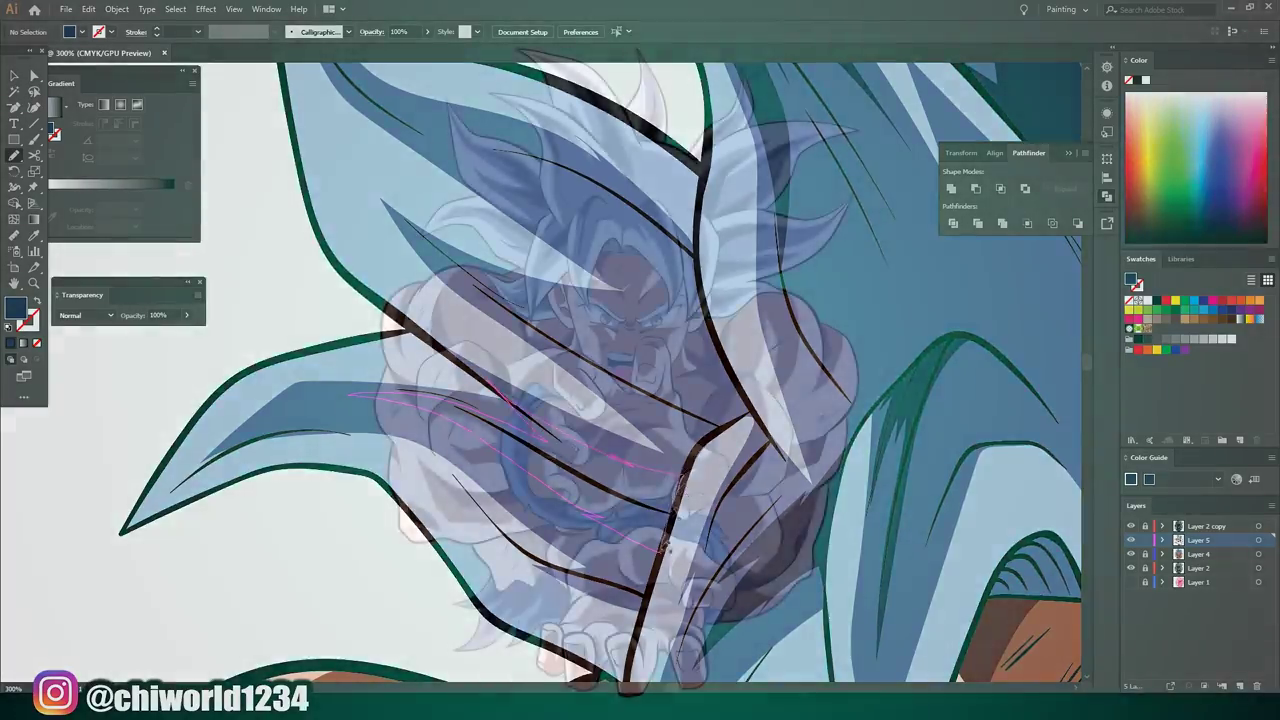